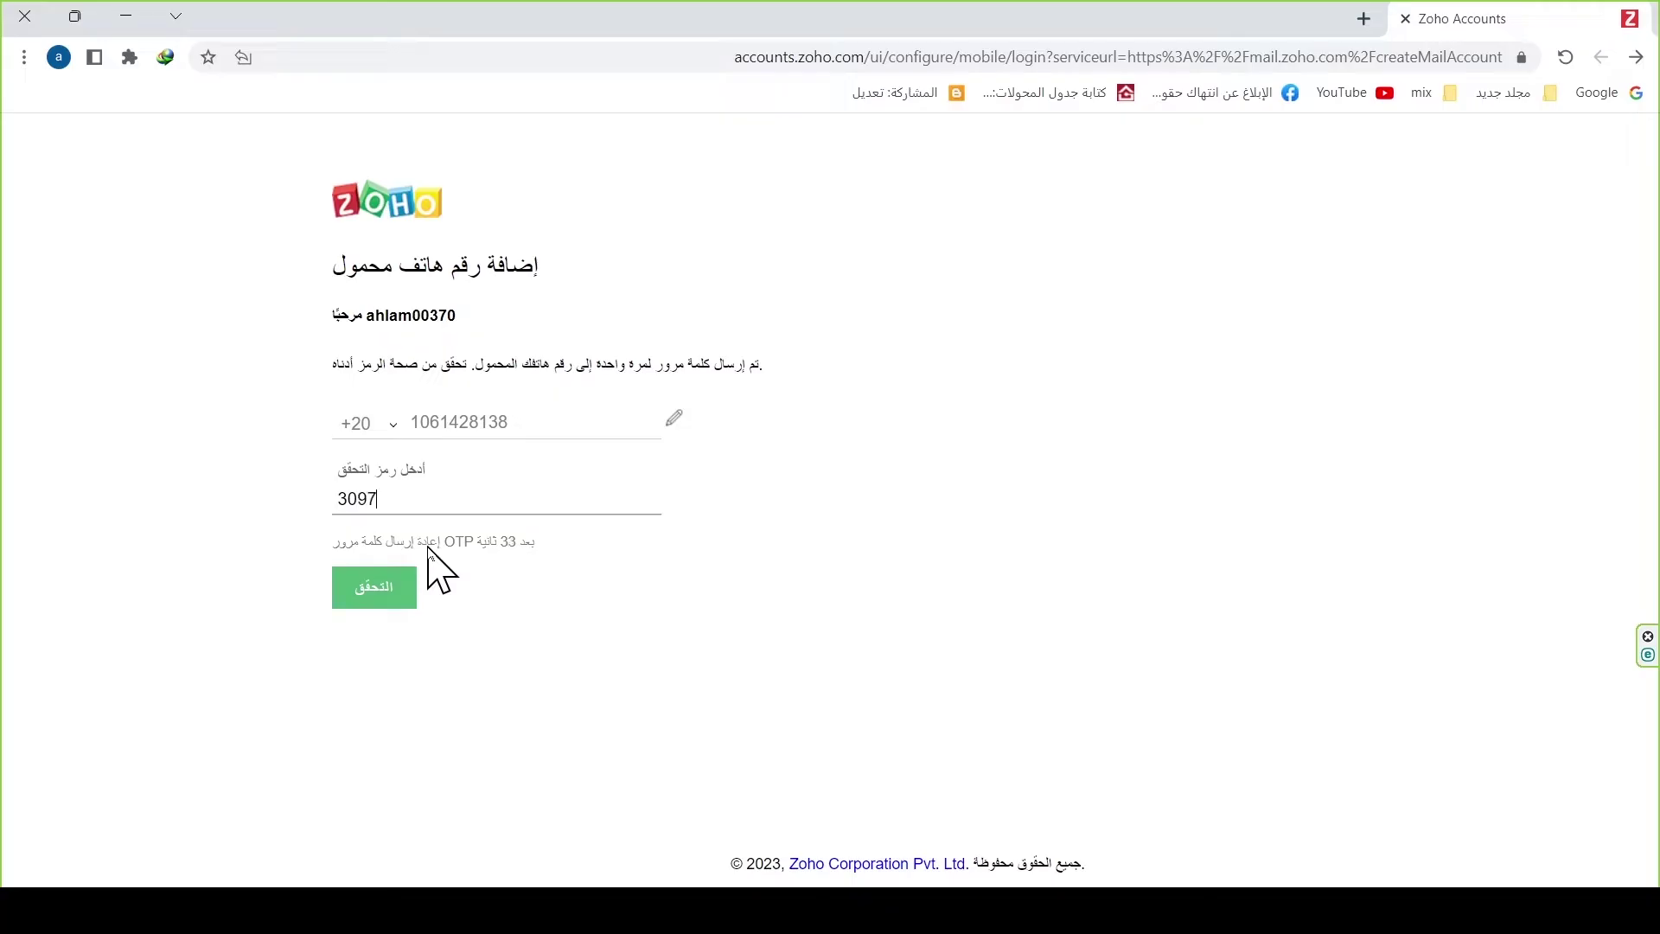
Step: Submit the SMS one-time code to verify the mobile number, then continue past the success message
click(380, 595)
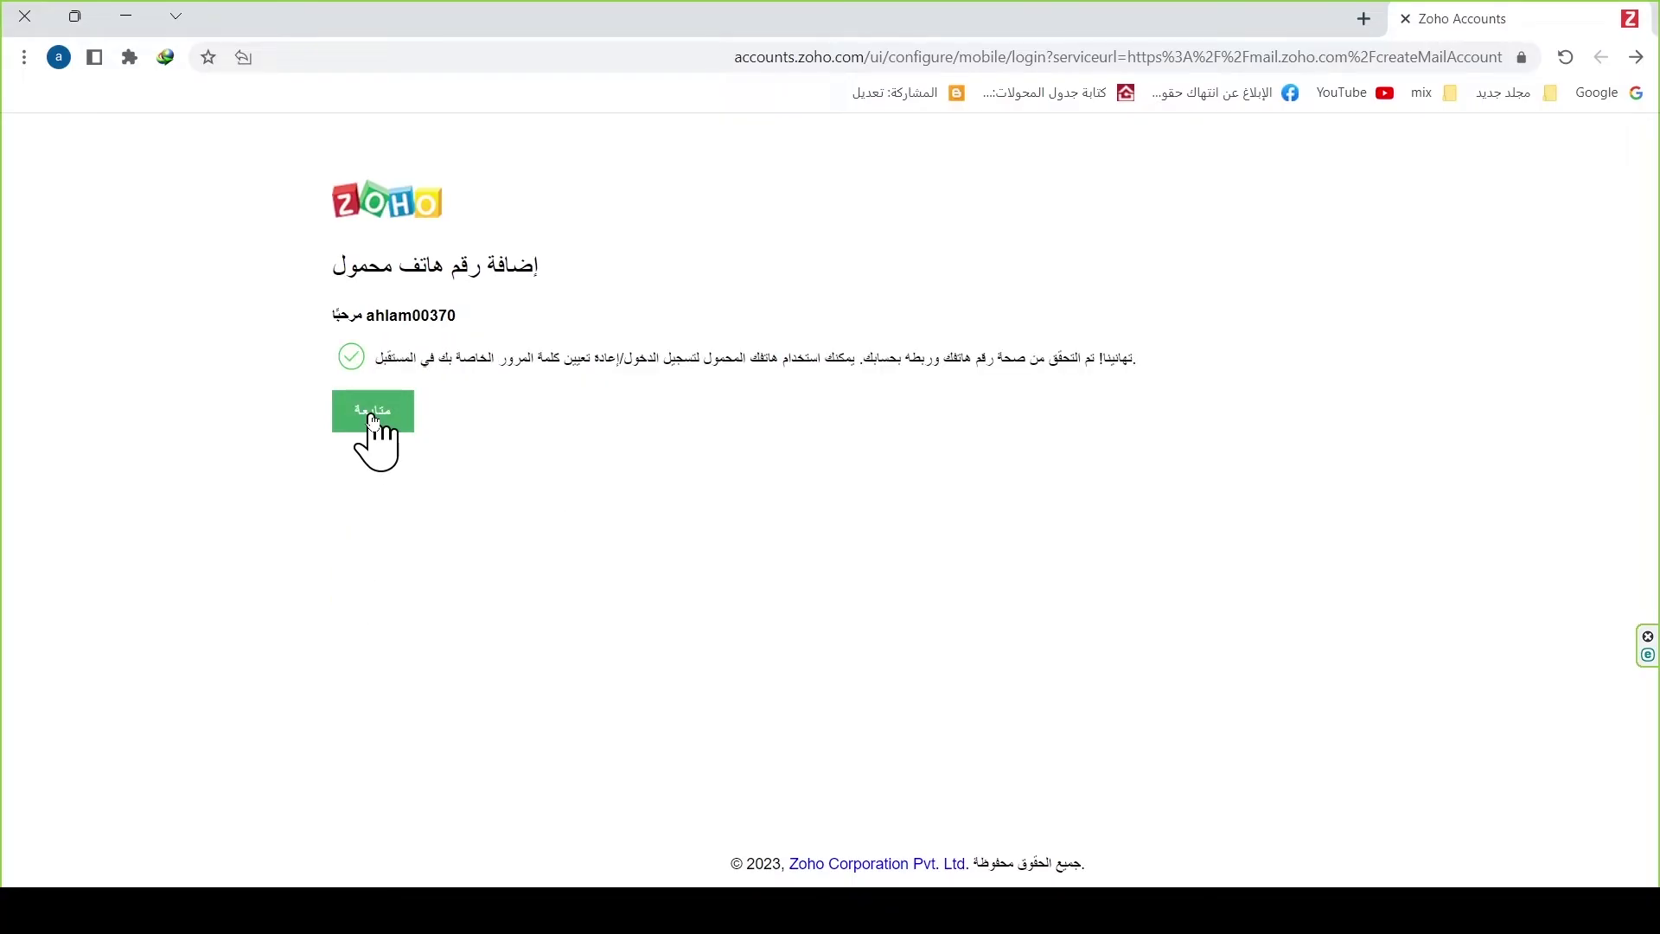
click(372, 420)
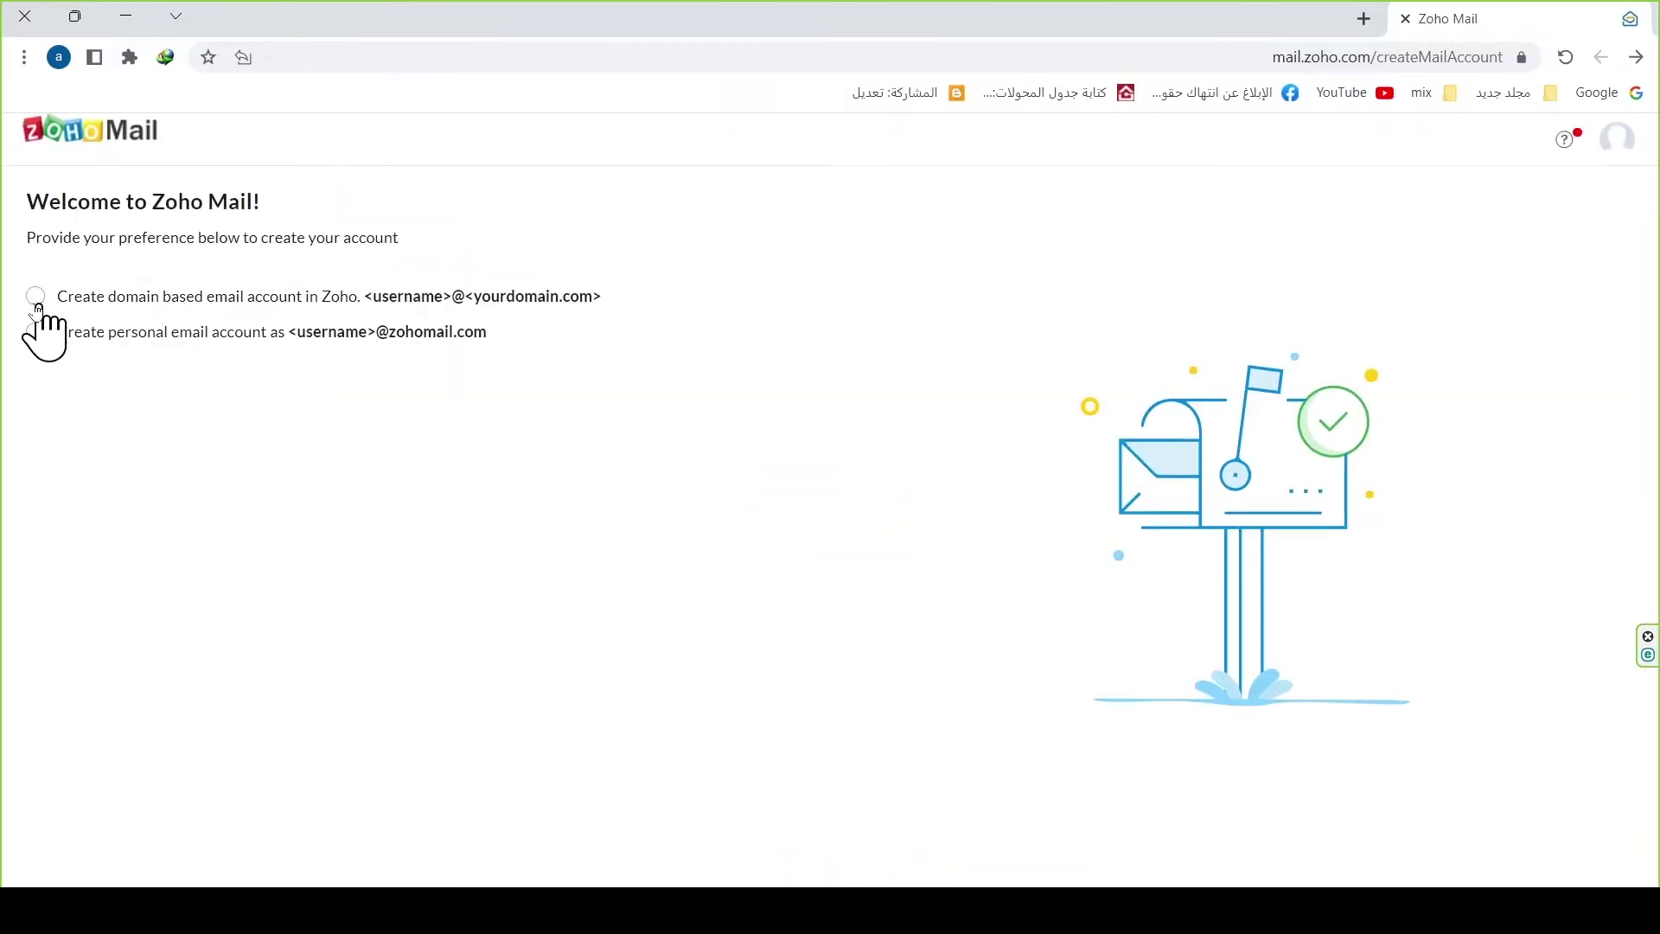
Step: Choose a domain-based email account and bring the free plan for up to 5 users into view
click(35, 297)
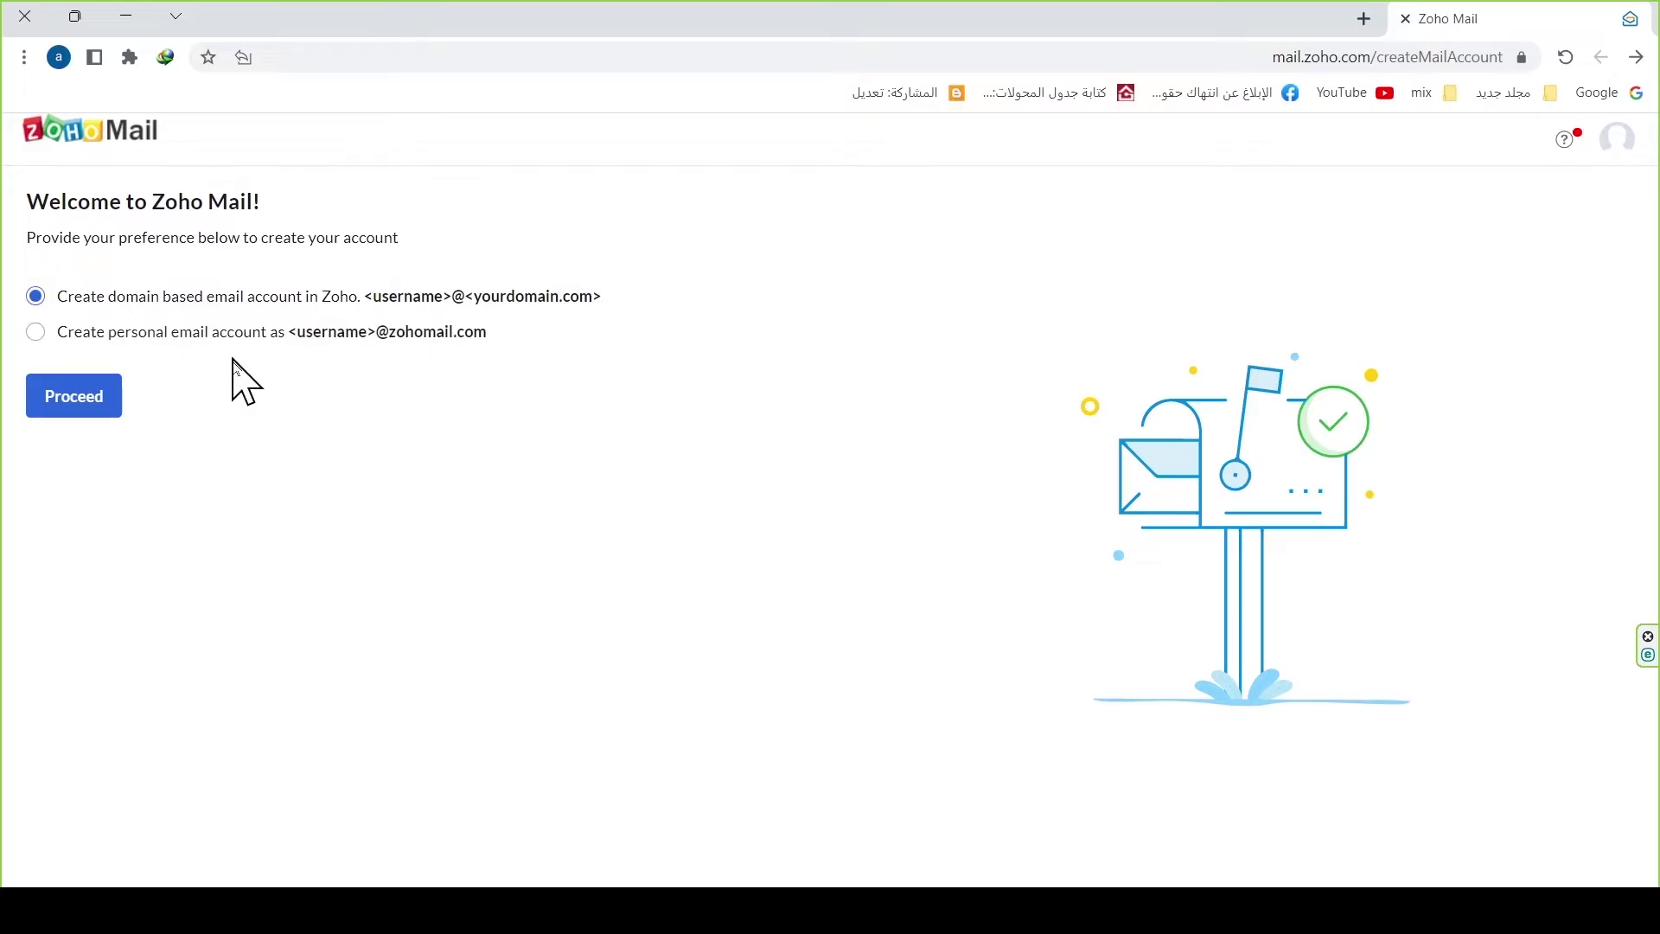
click(78, 411)
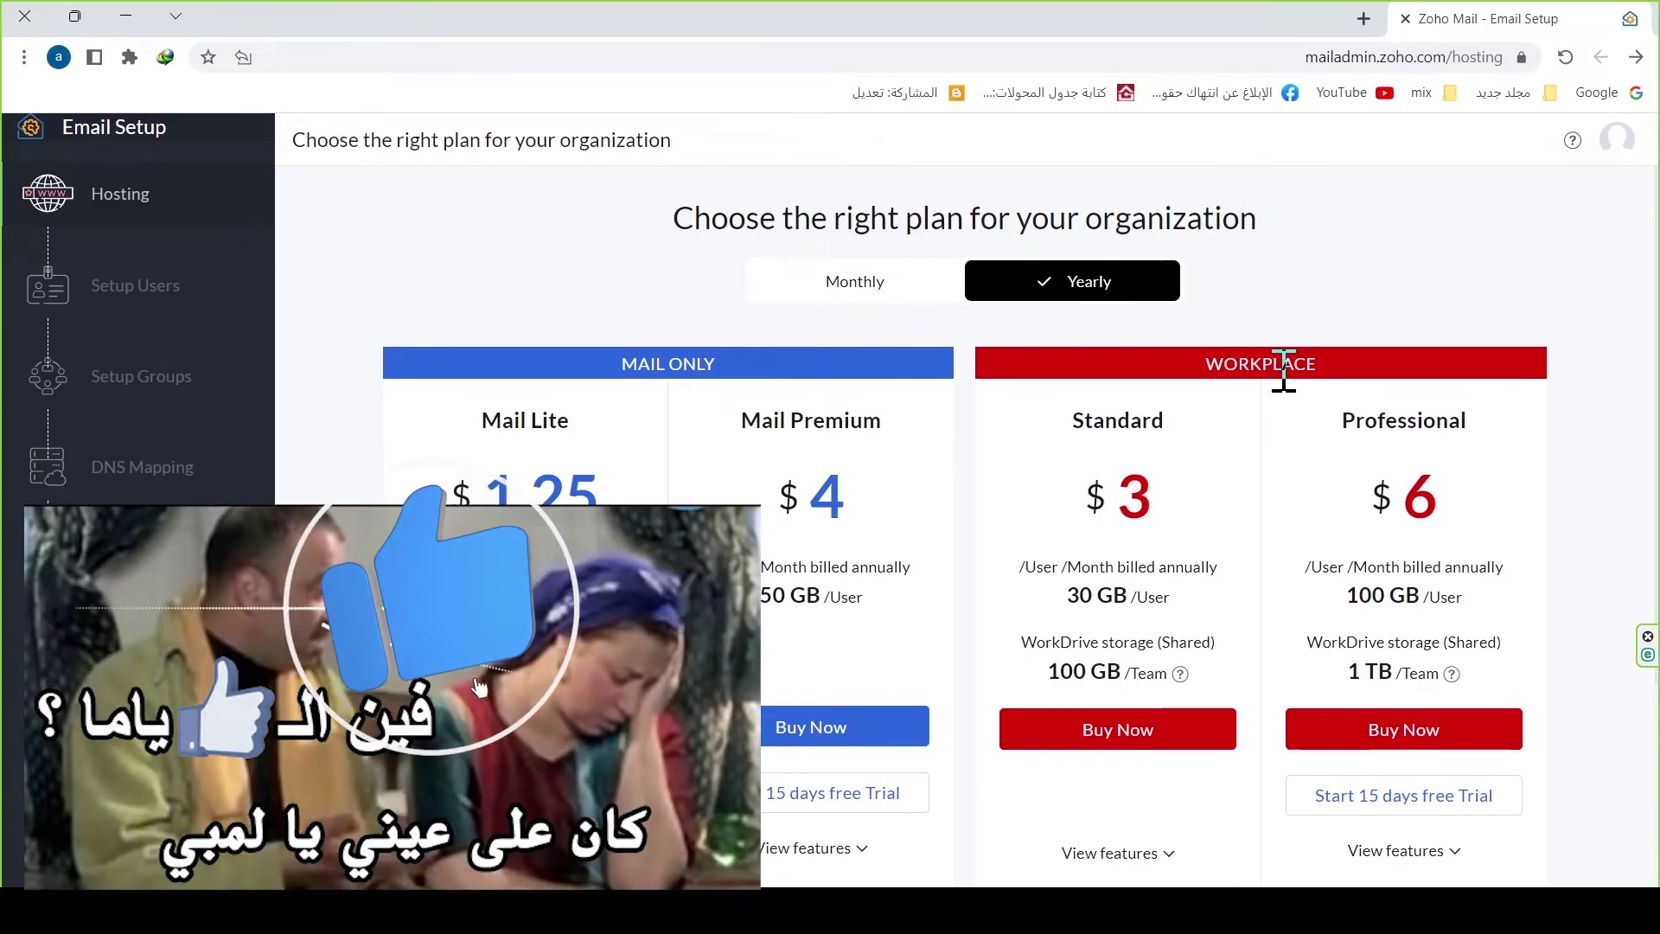
scroll(1392, 502, down, 3)
scroll(1392, 501, down, 1)
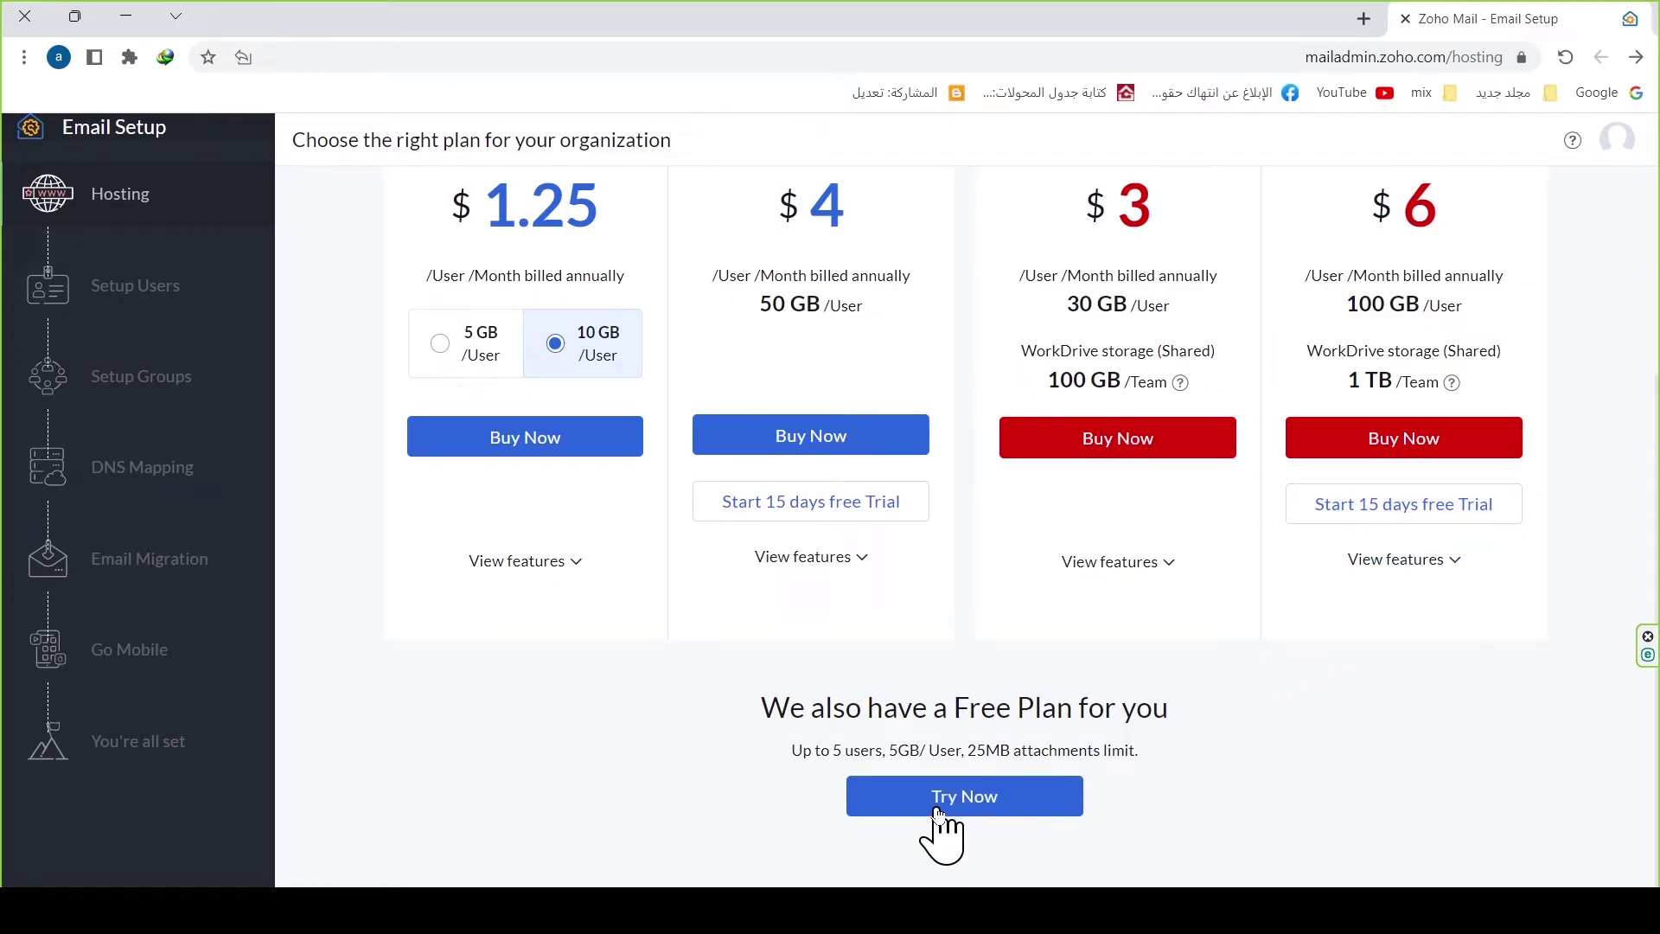
drag(832, 714, 1149, 723)
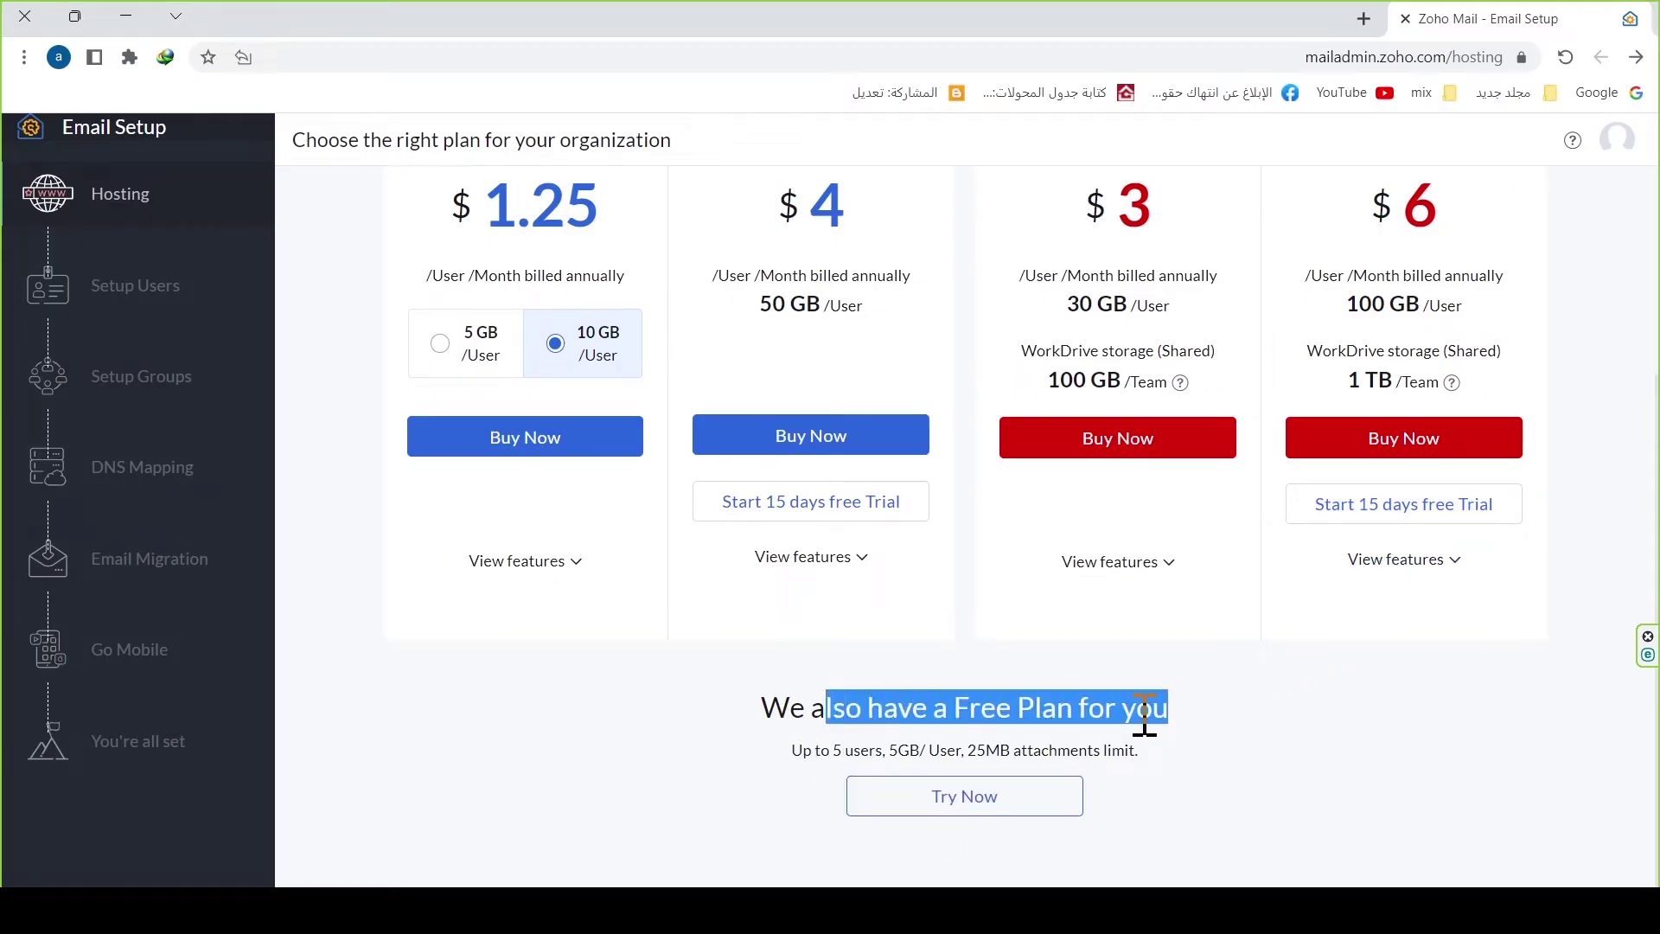
Step: Start the free plan and choose to add an existing domain
click(919, 820)
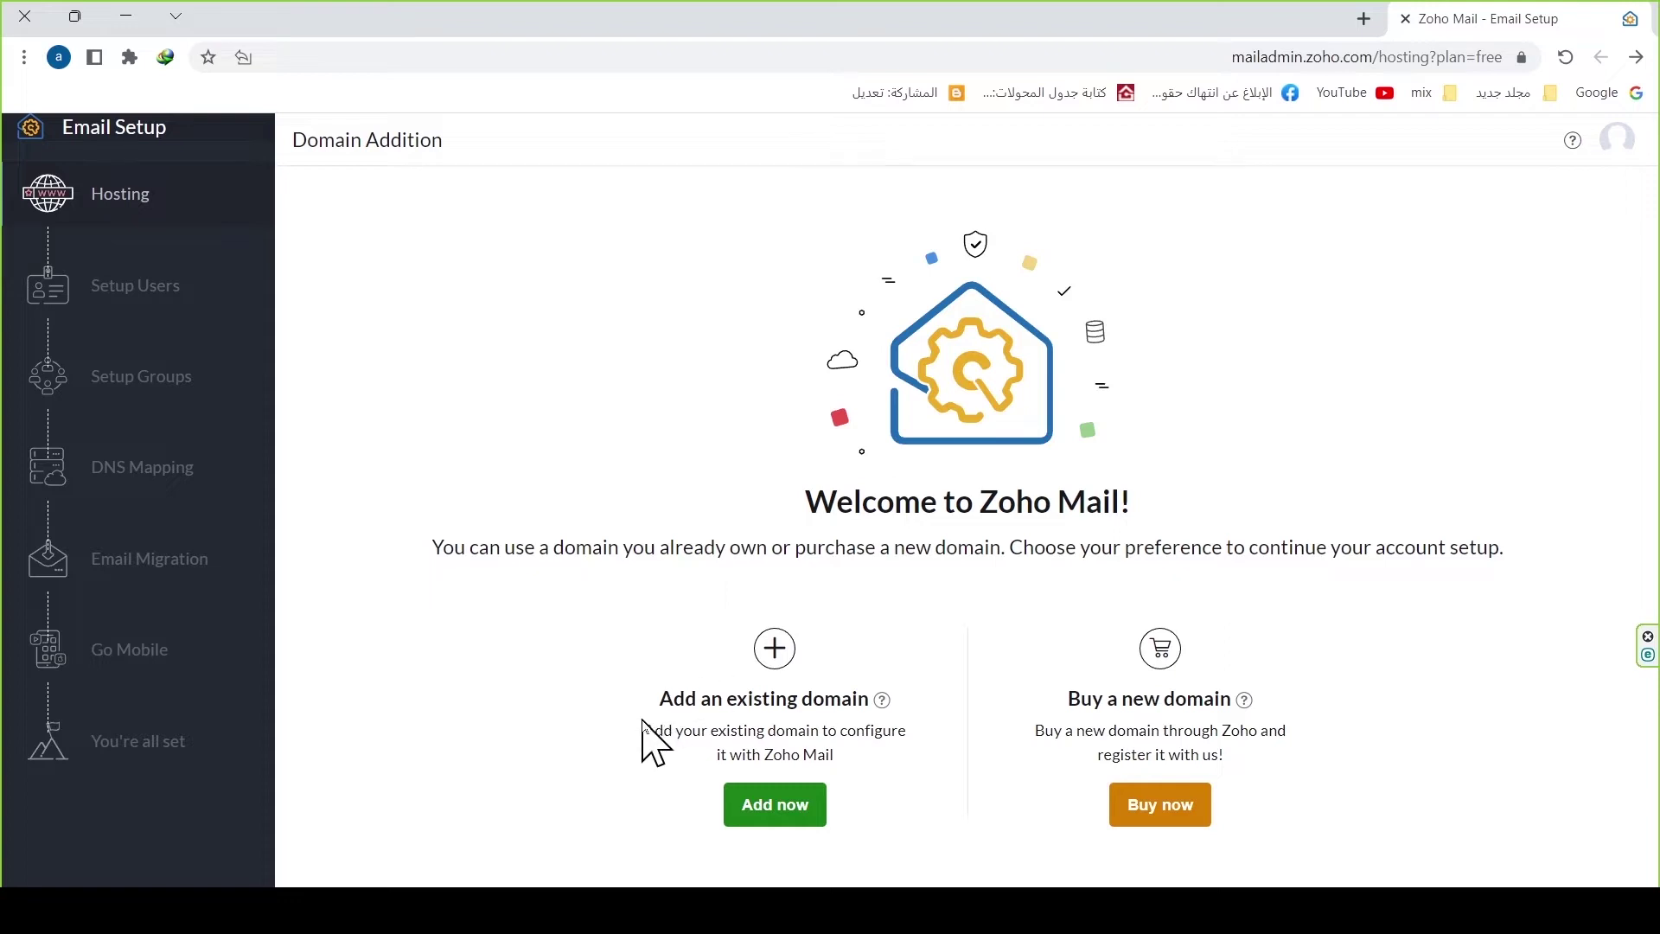
drag(668, 709, 856, 700)
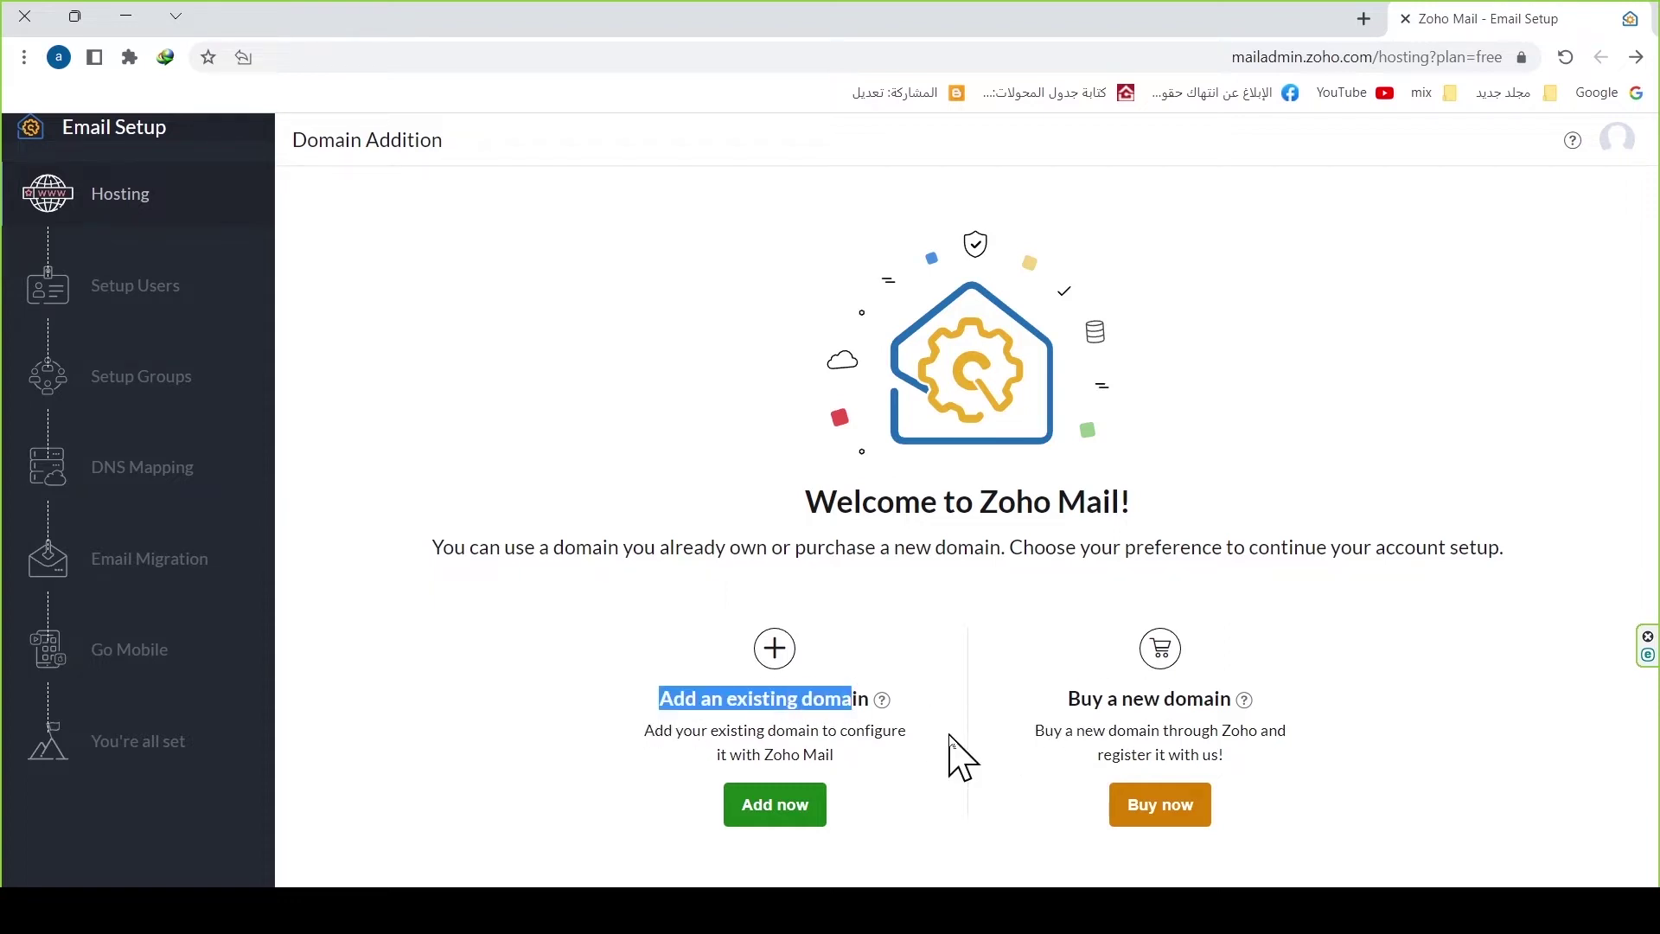
click(761, 812)
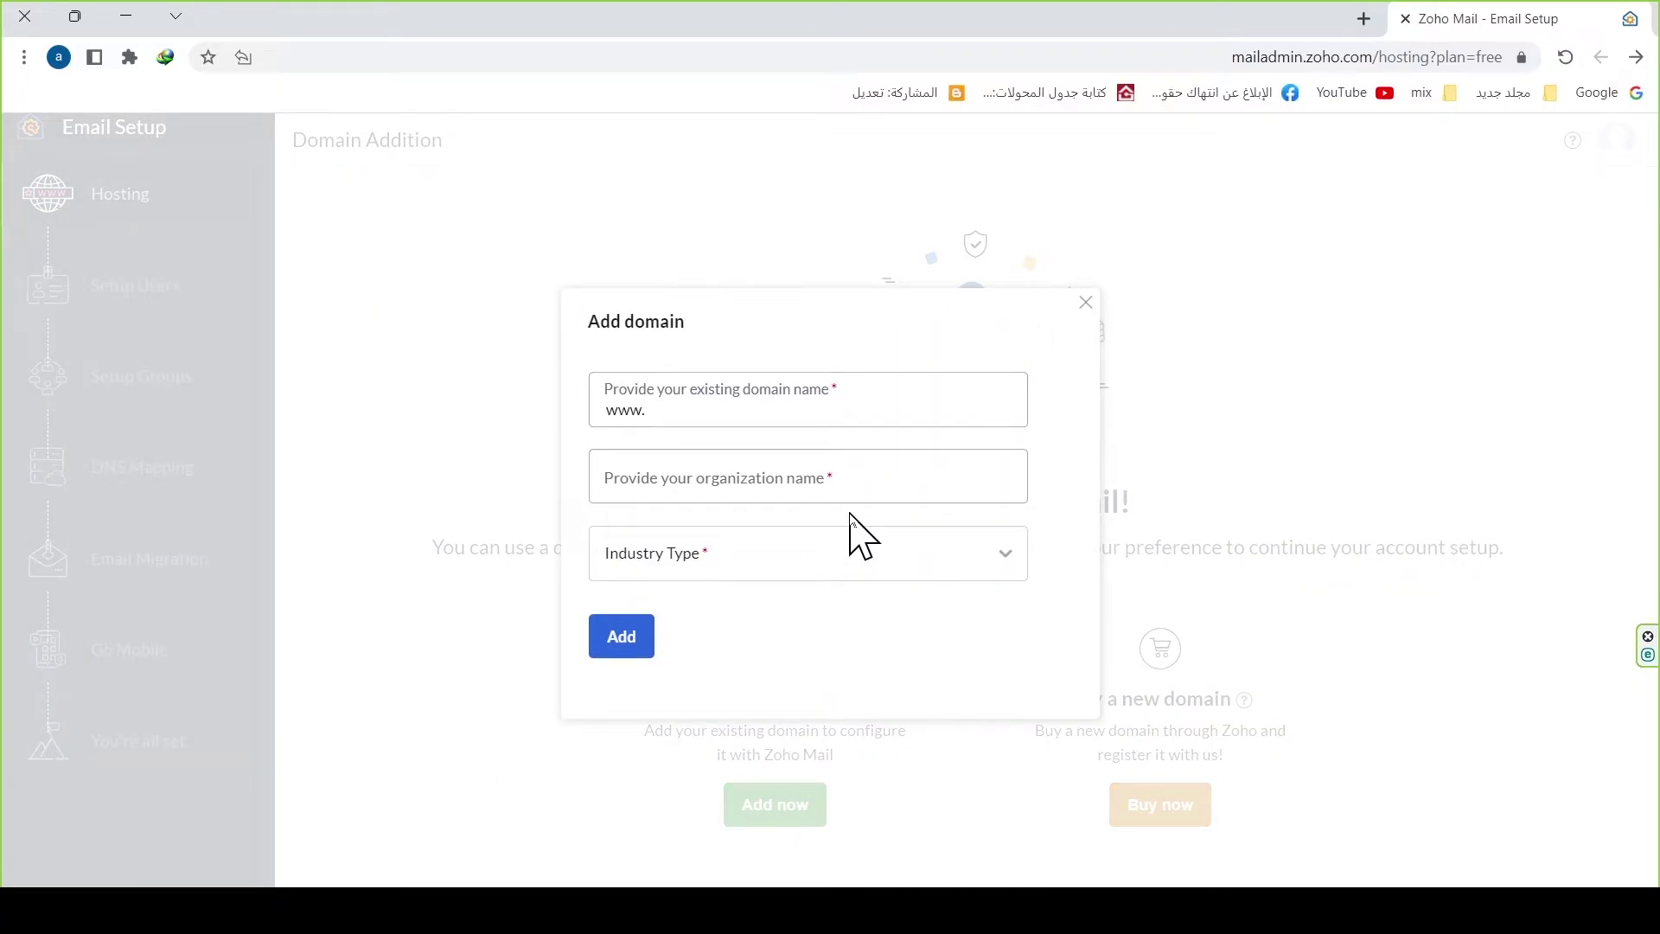
Step: Copy the domain name from the GoDaddy dashboard and enter it as the domain in Zoho
mouse_move(325, 880)
click(350, 800)
drag(354, 331, 675, 335)
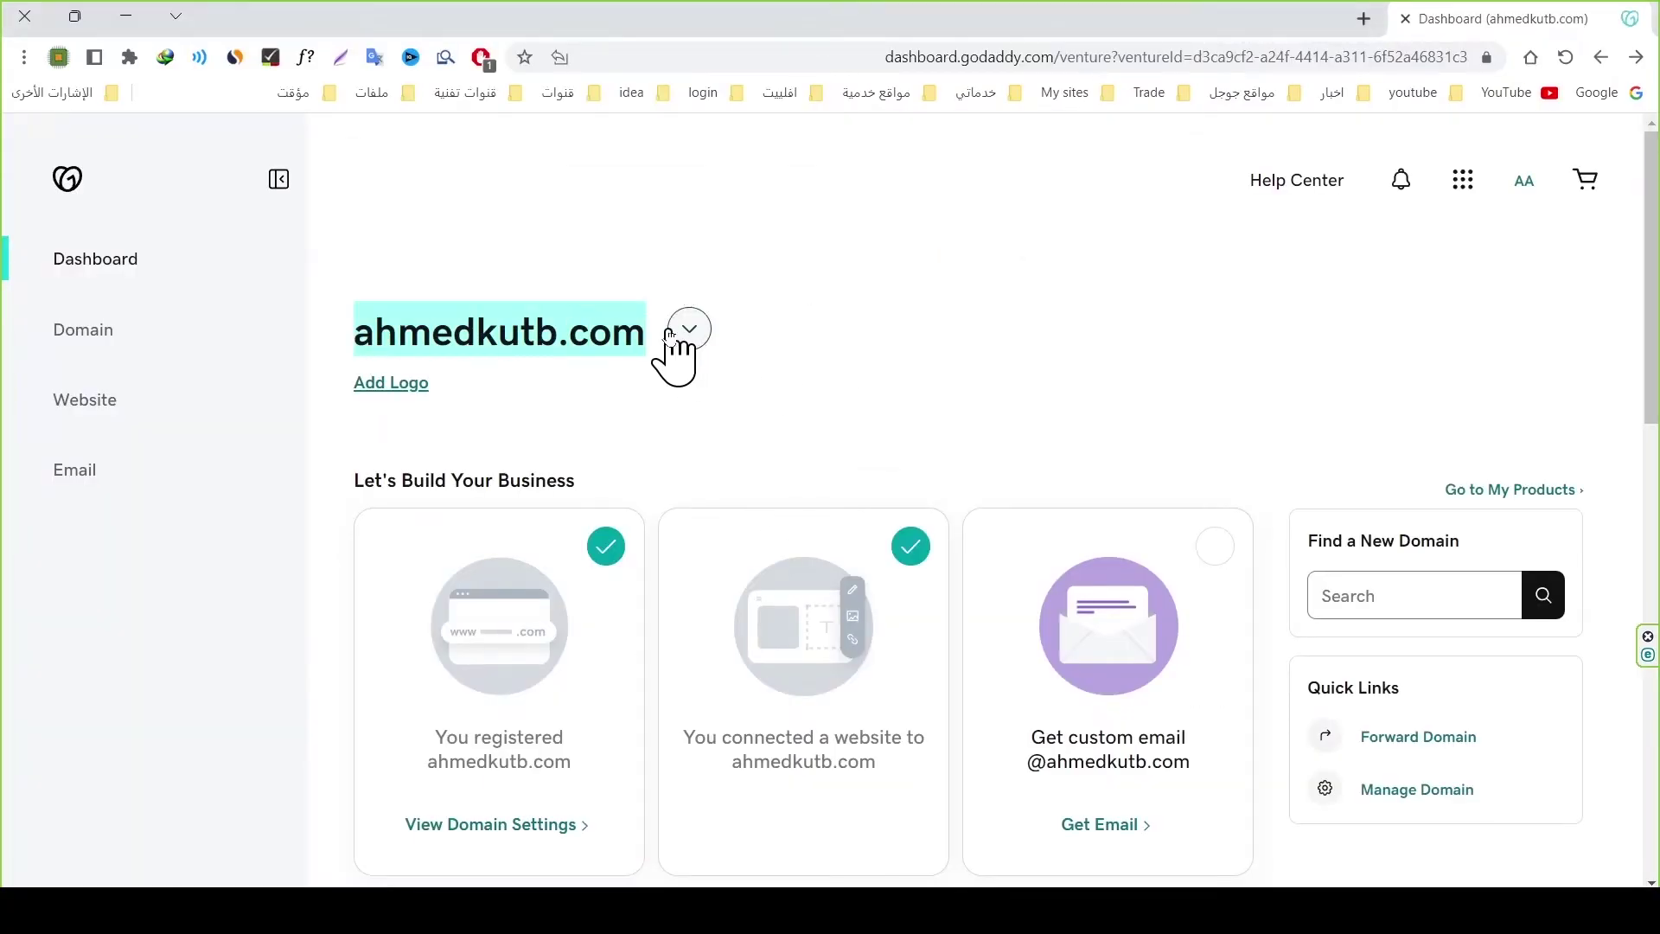
right_click(574, 337)
click(547, 359)
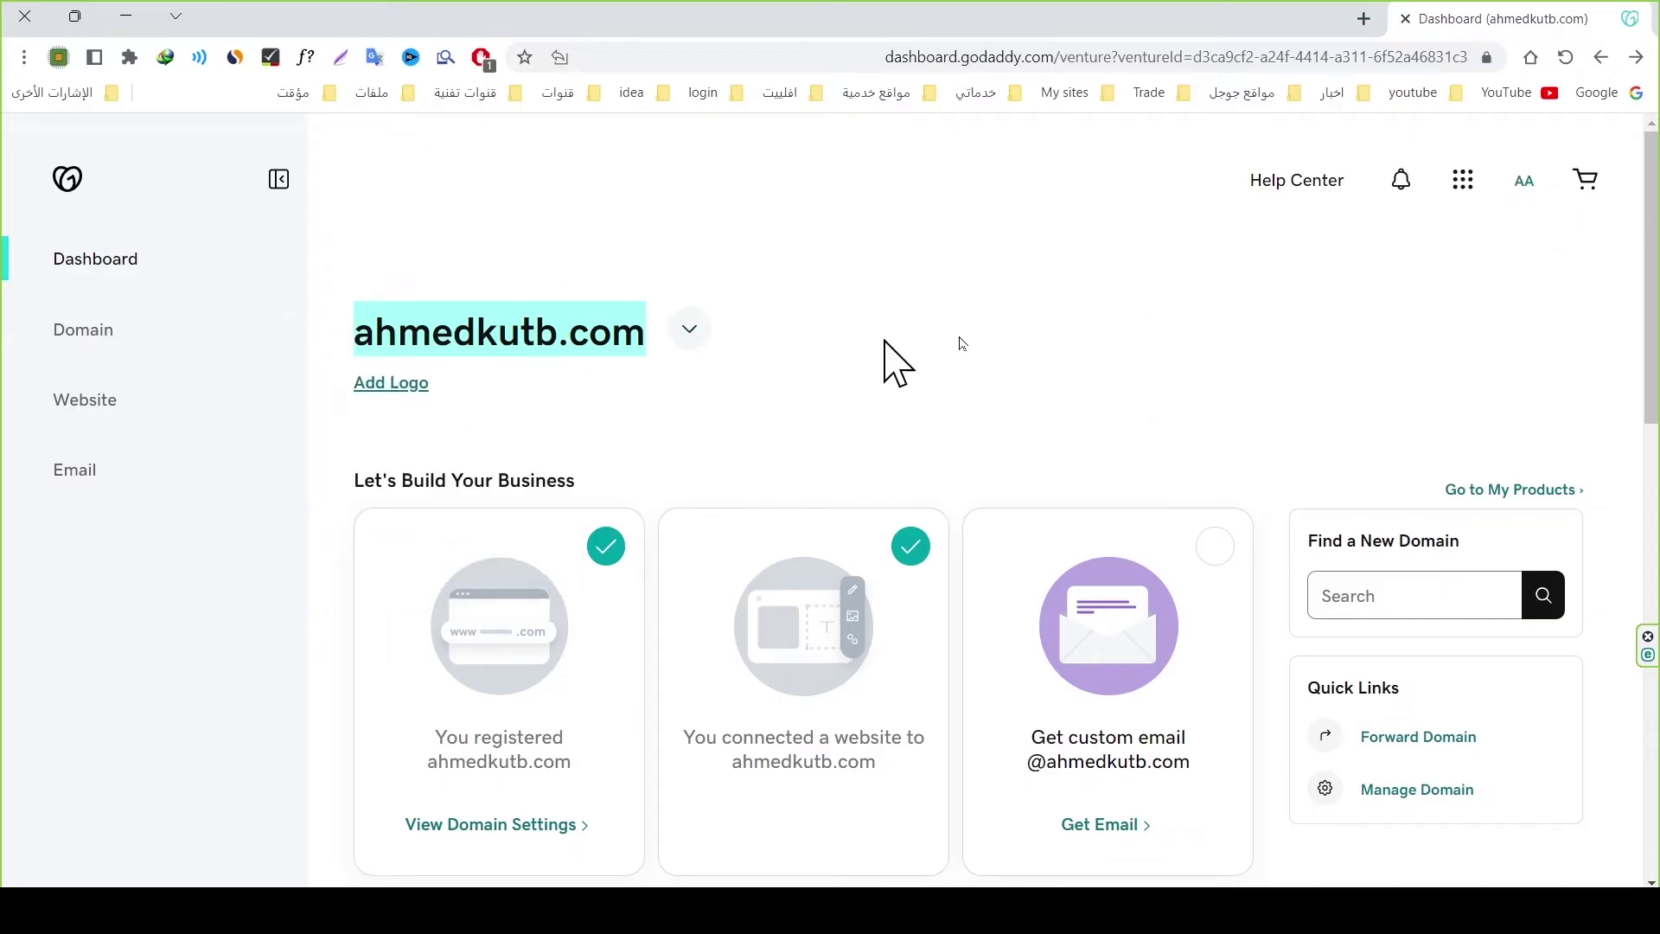
key(alt+Tab)
text(www.)
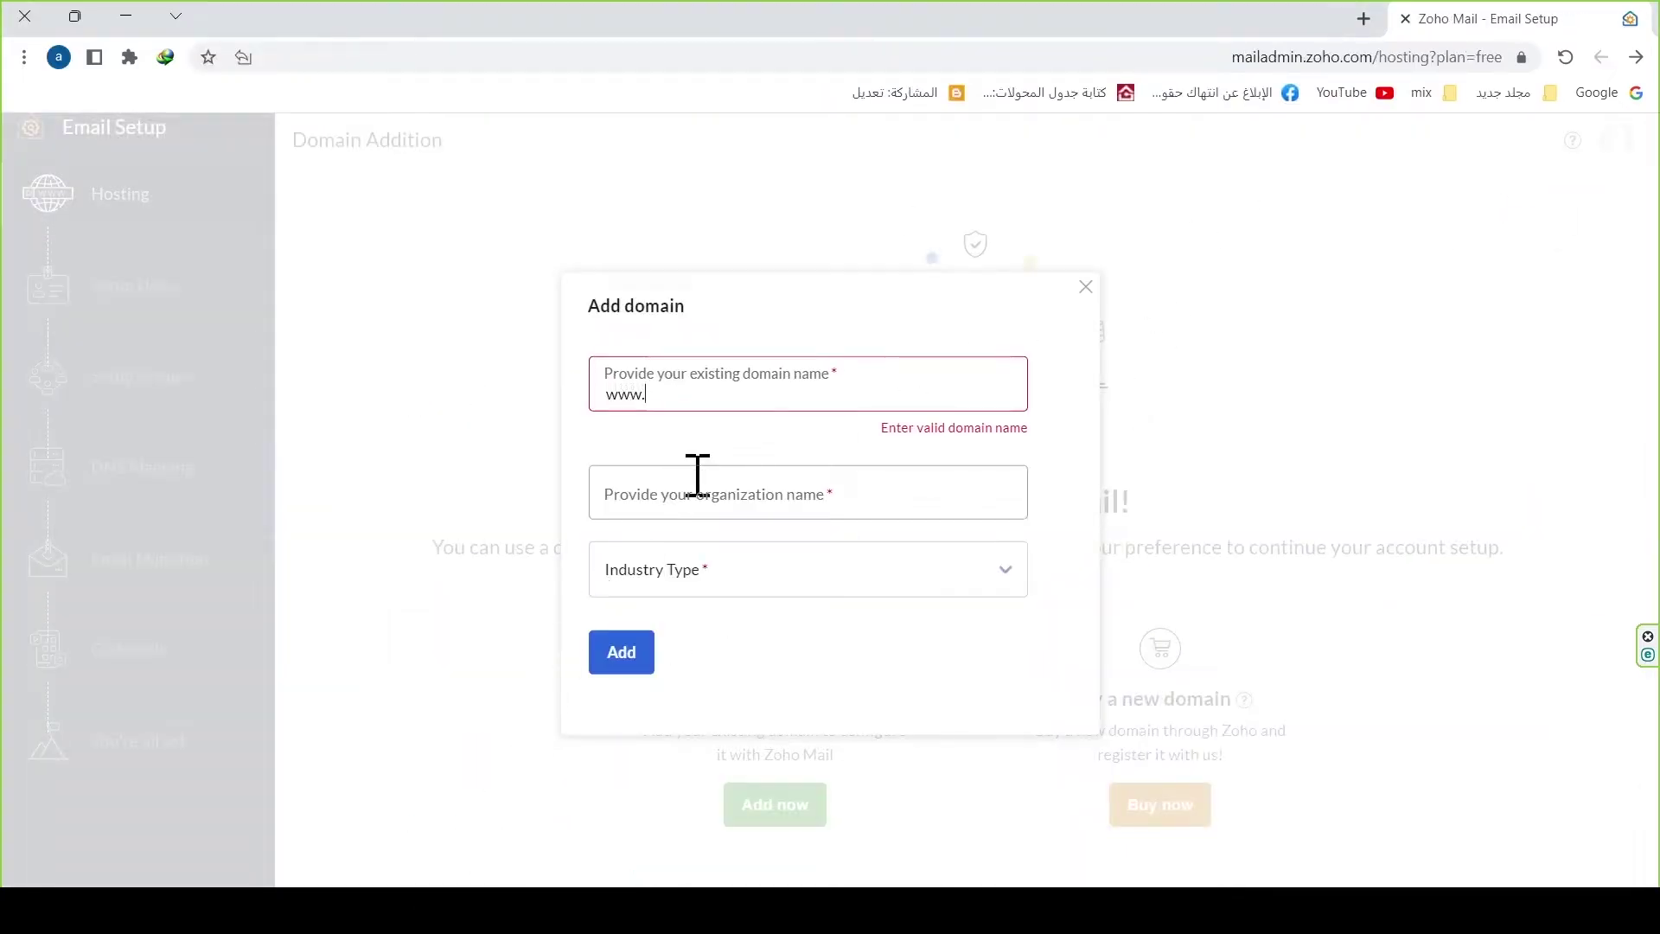
Step: Set the organization name to the domain without .com, pick Education industry, and add the domain
click(824, 500)
key(ctrl+v)
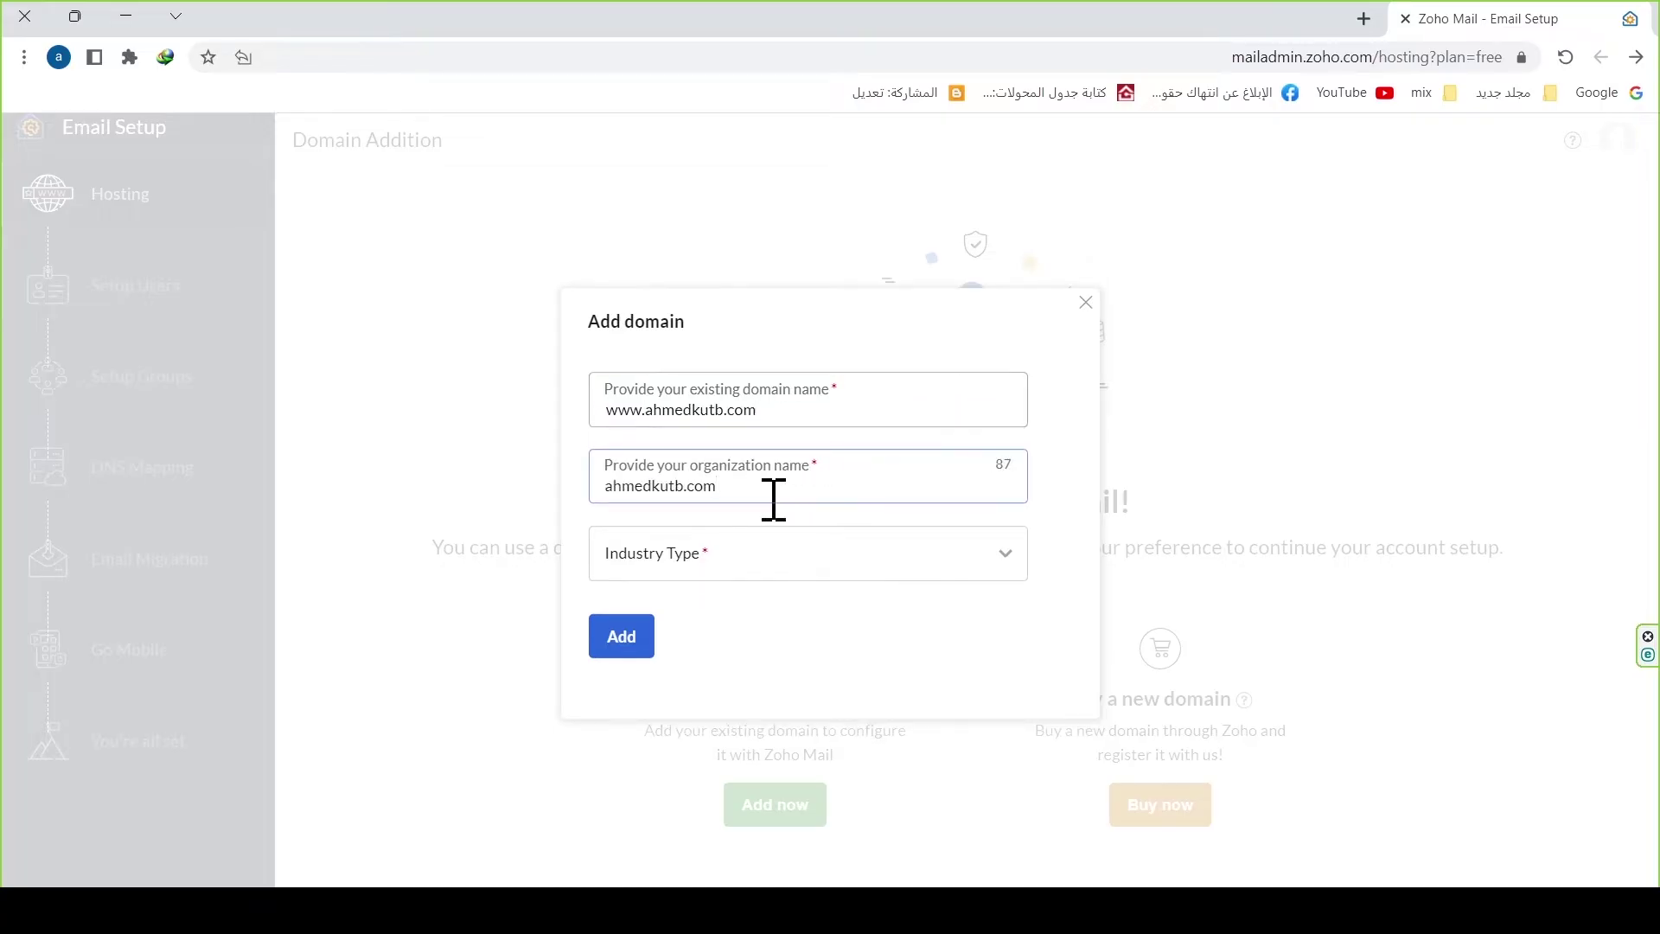
key(BackSpace)
key(BackSpace)
key(BackSpace)
key(BackSpace)
click(726, 564)
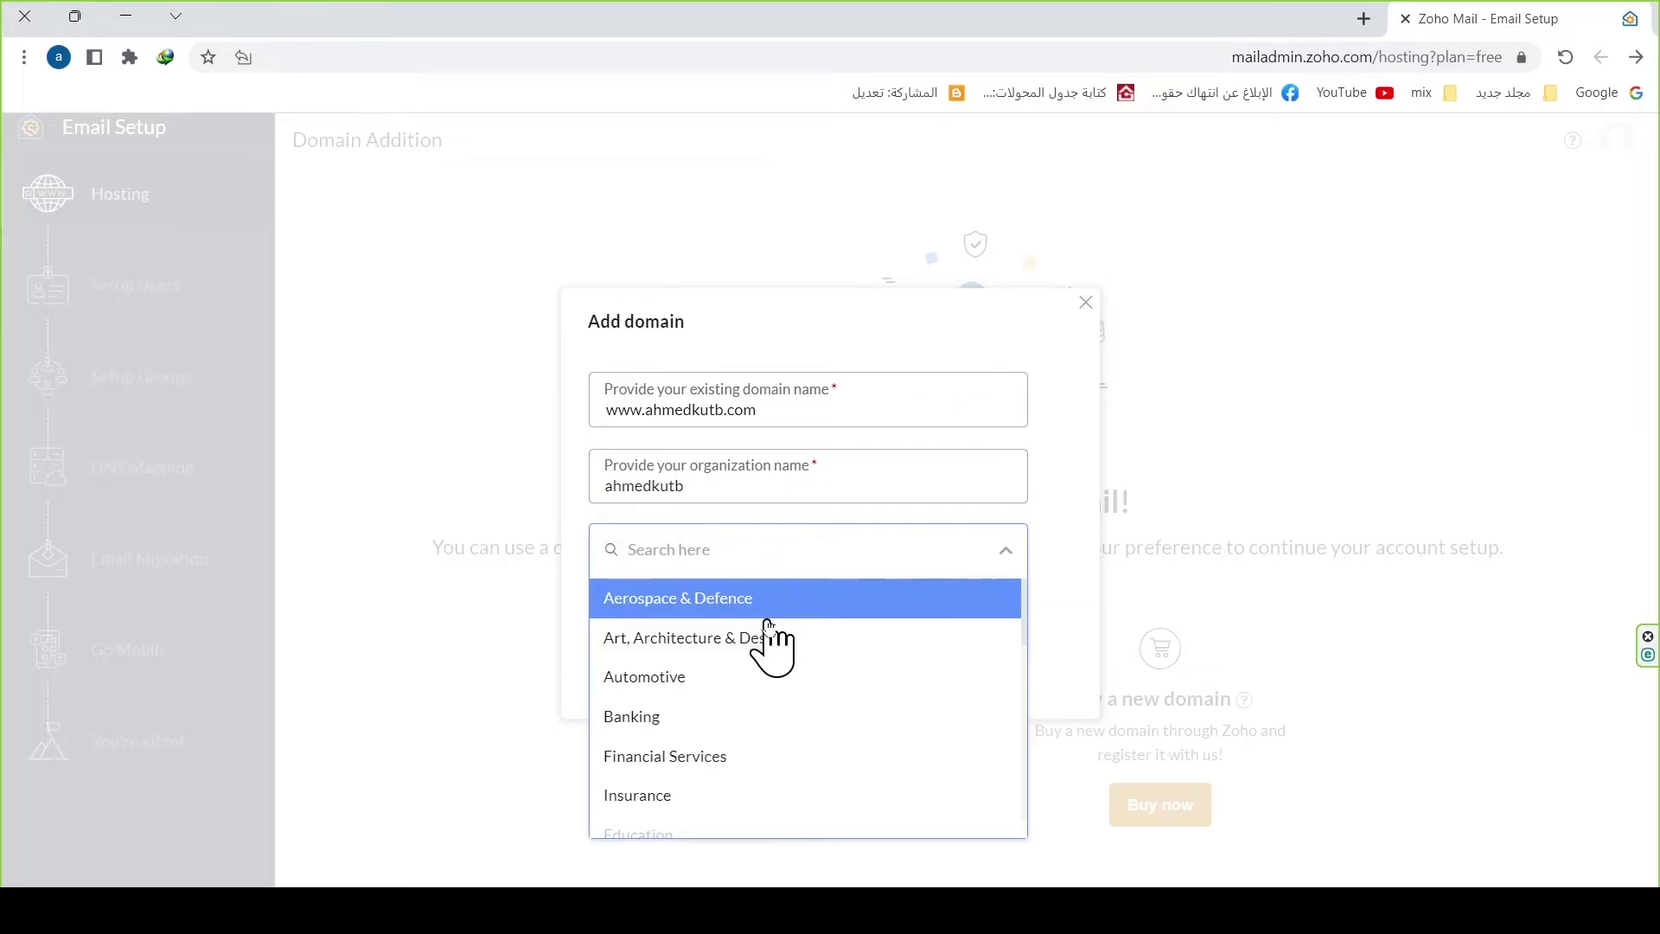
scroll(761, 666, down, 1)
scroll(753, 677, down, 2)
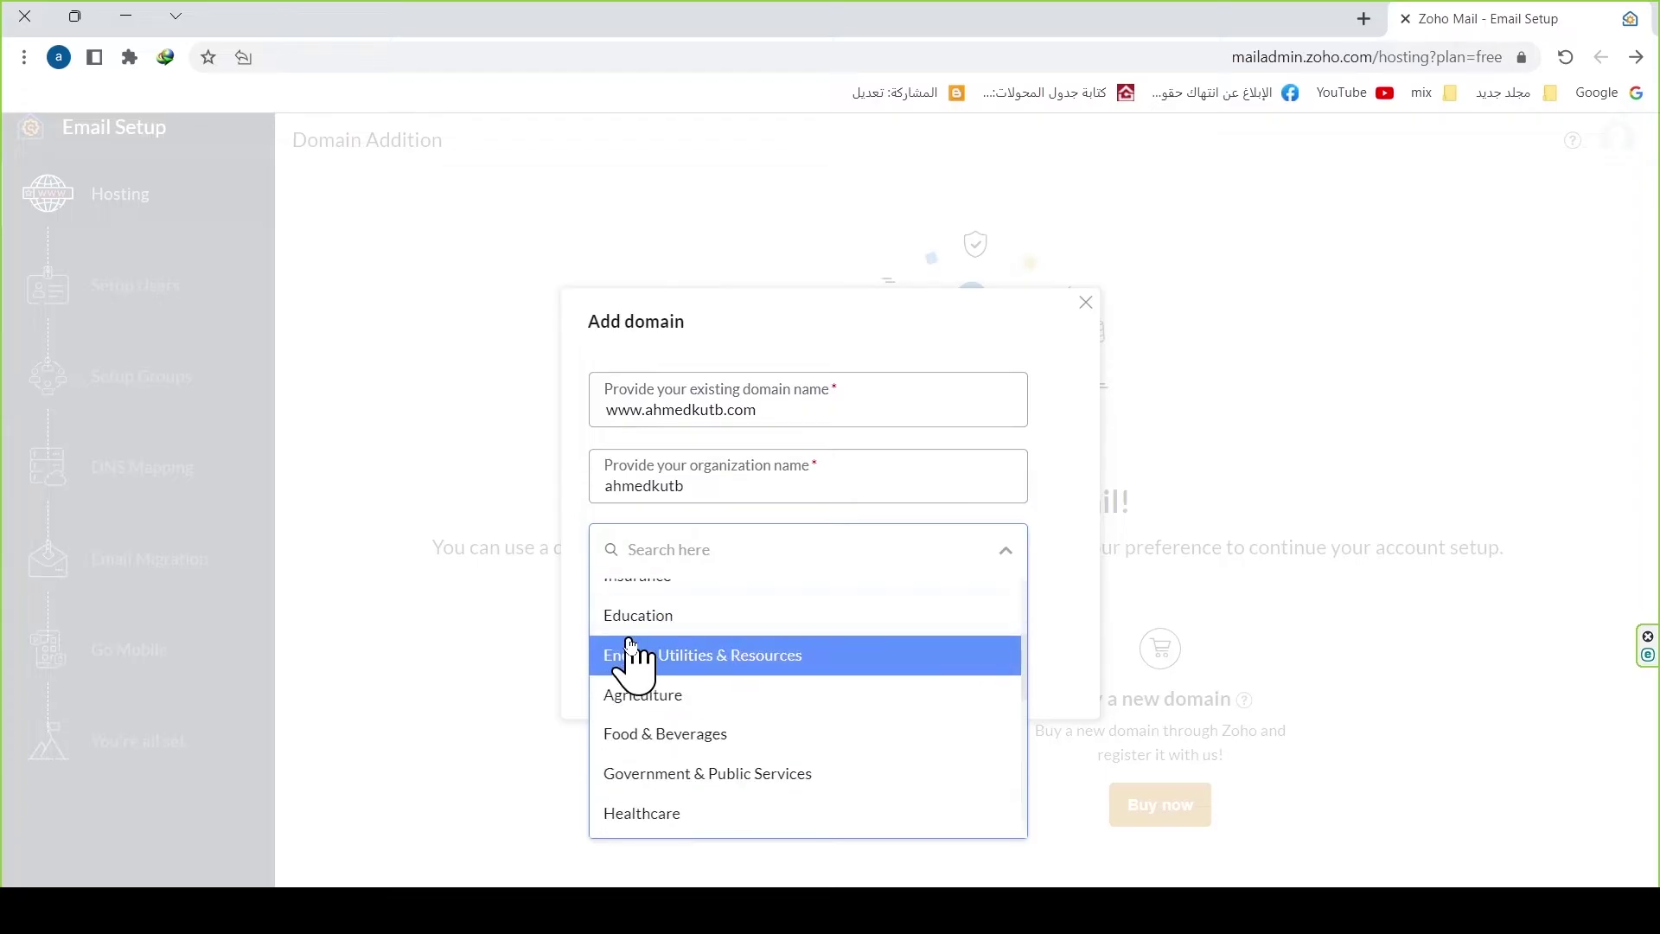
click(667, 628)
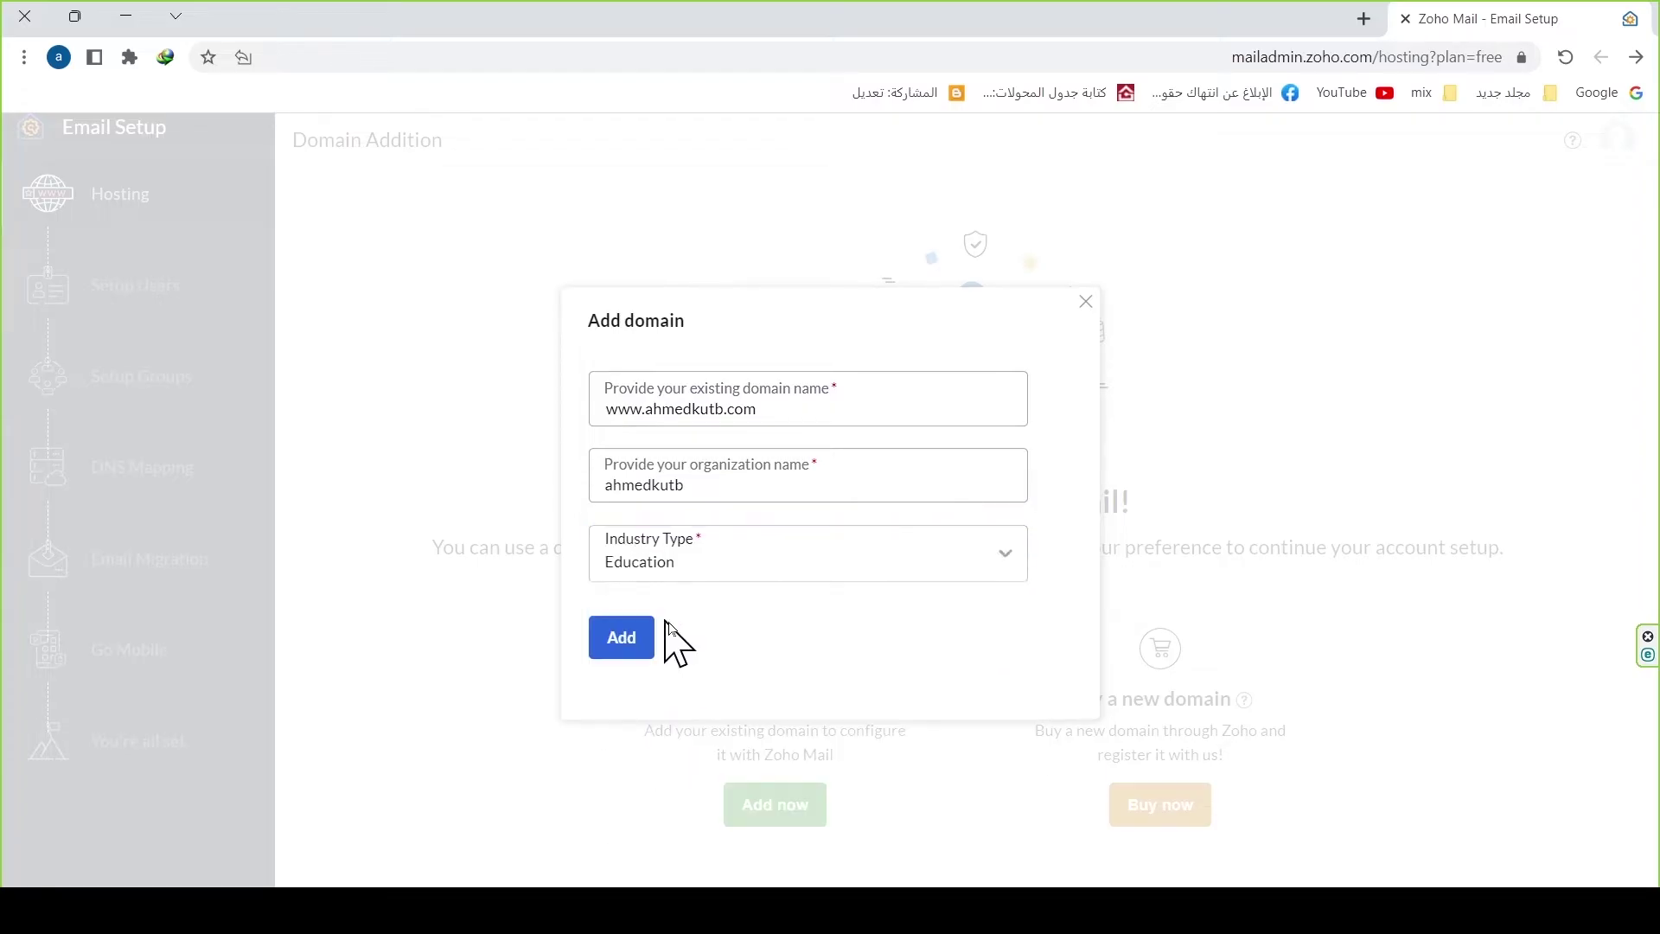
click(618, 663)
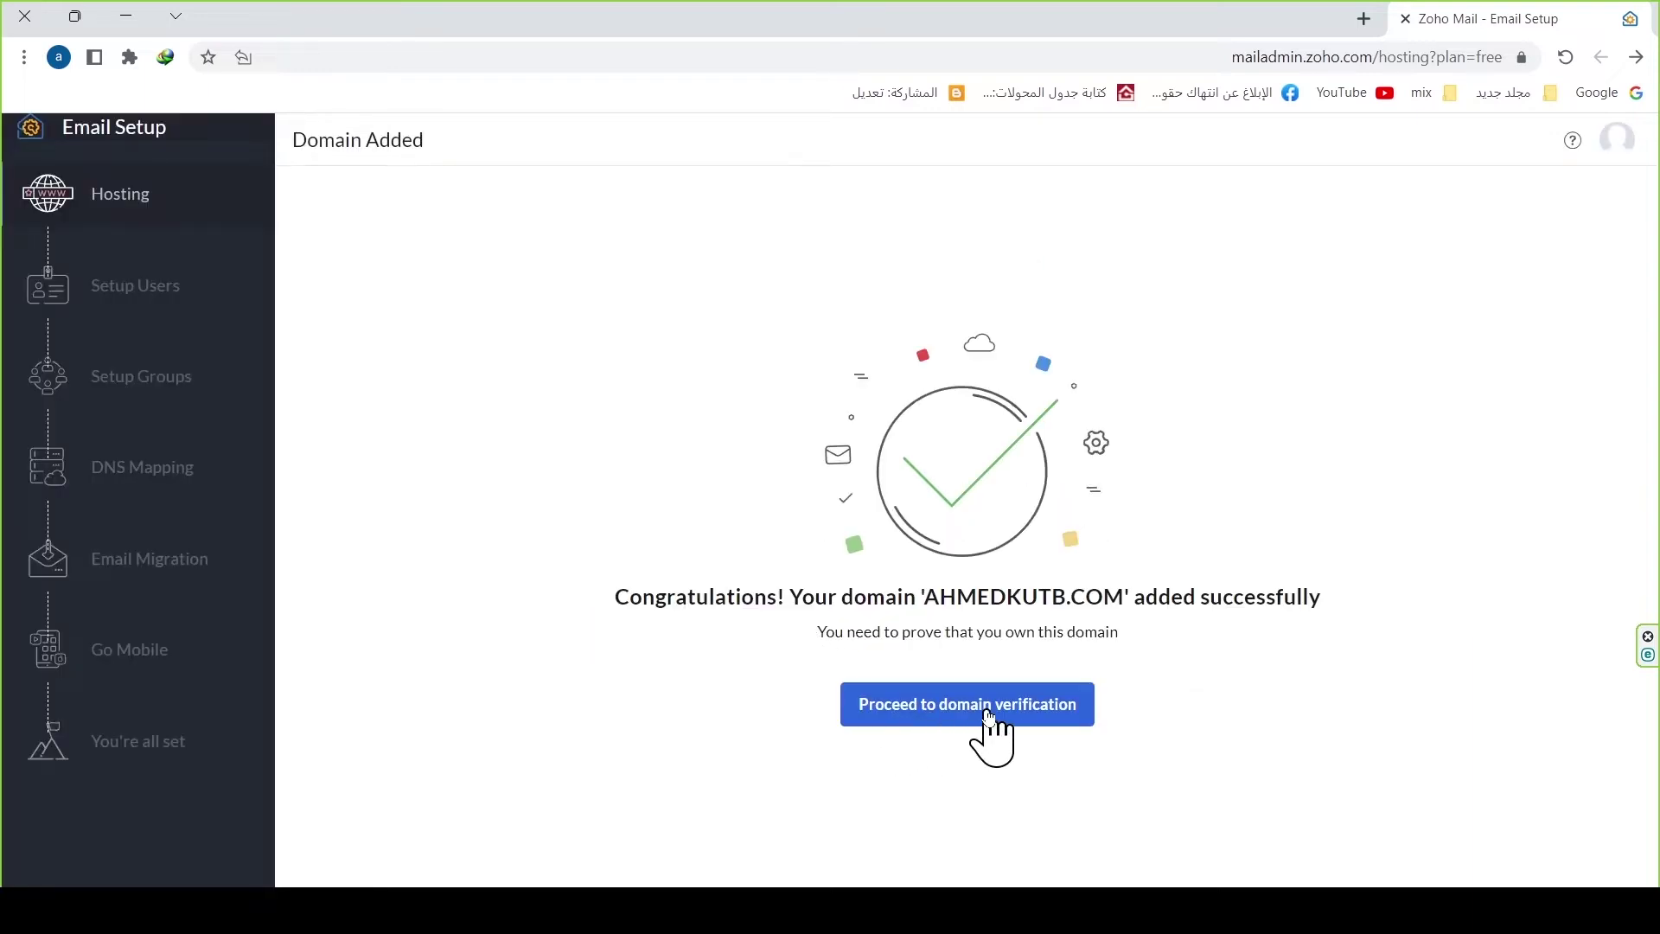
Step: Choose manual TXT verification, copy the TXT value, and switch to GoDaddy
click(986, 716)
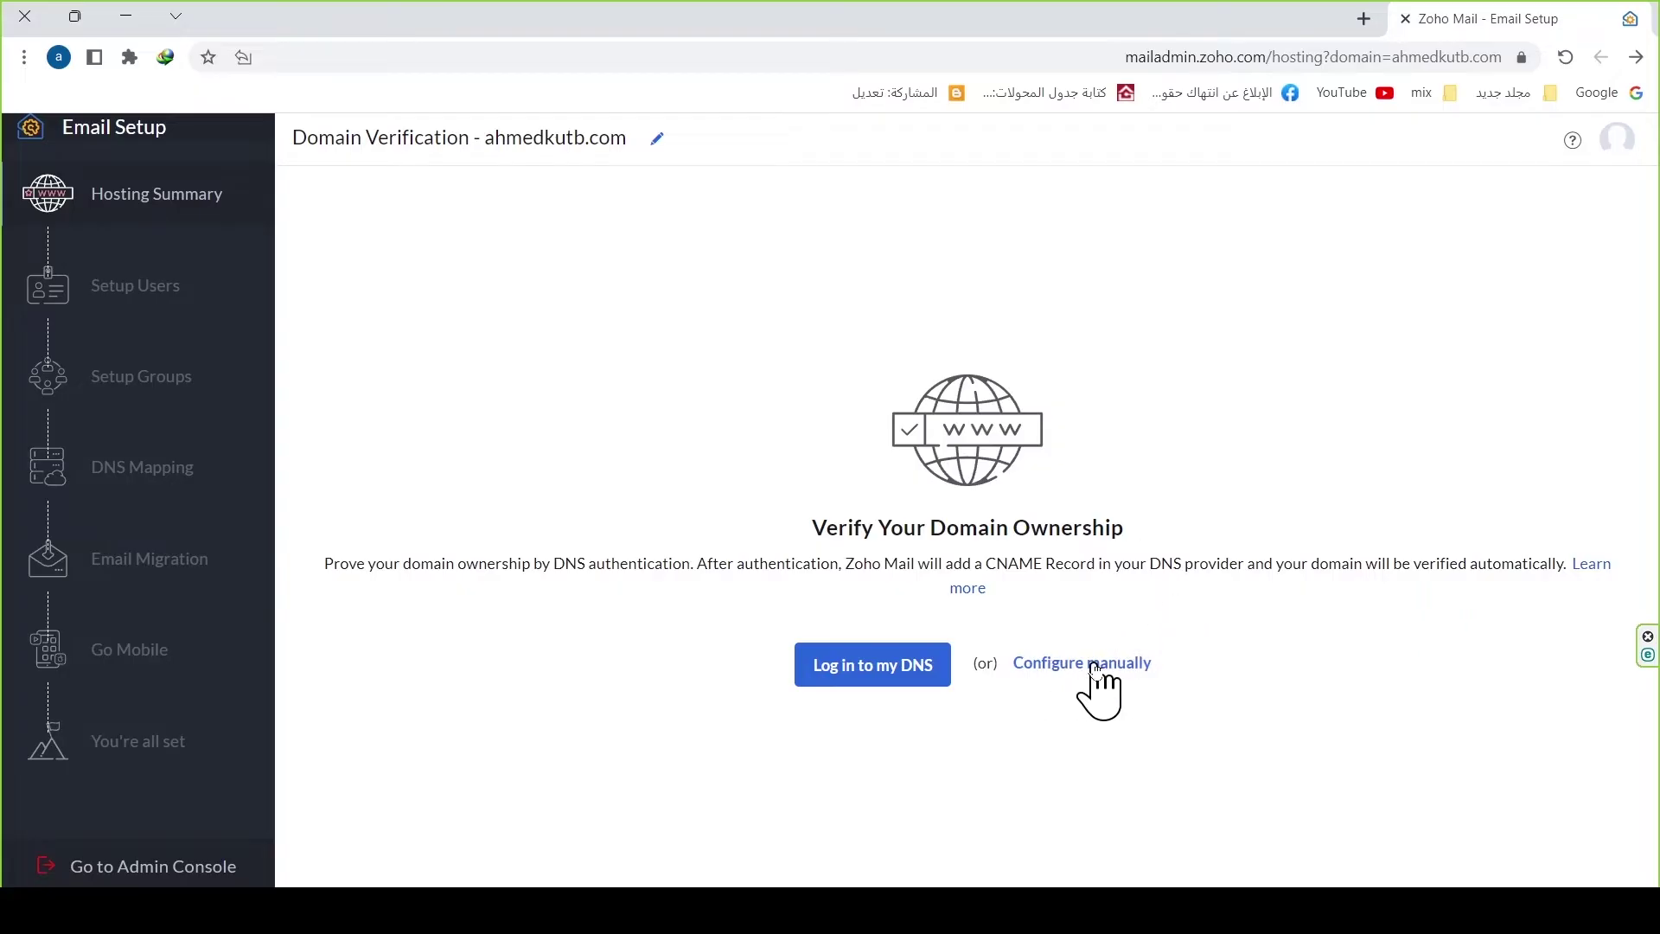
click(1084, 664)
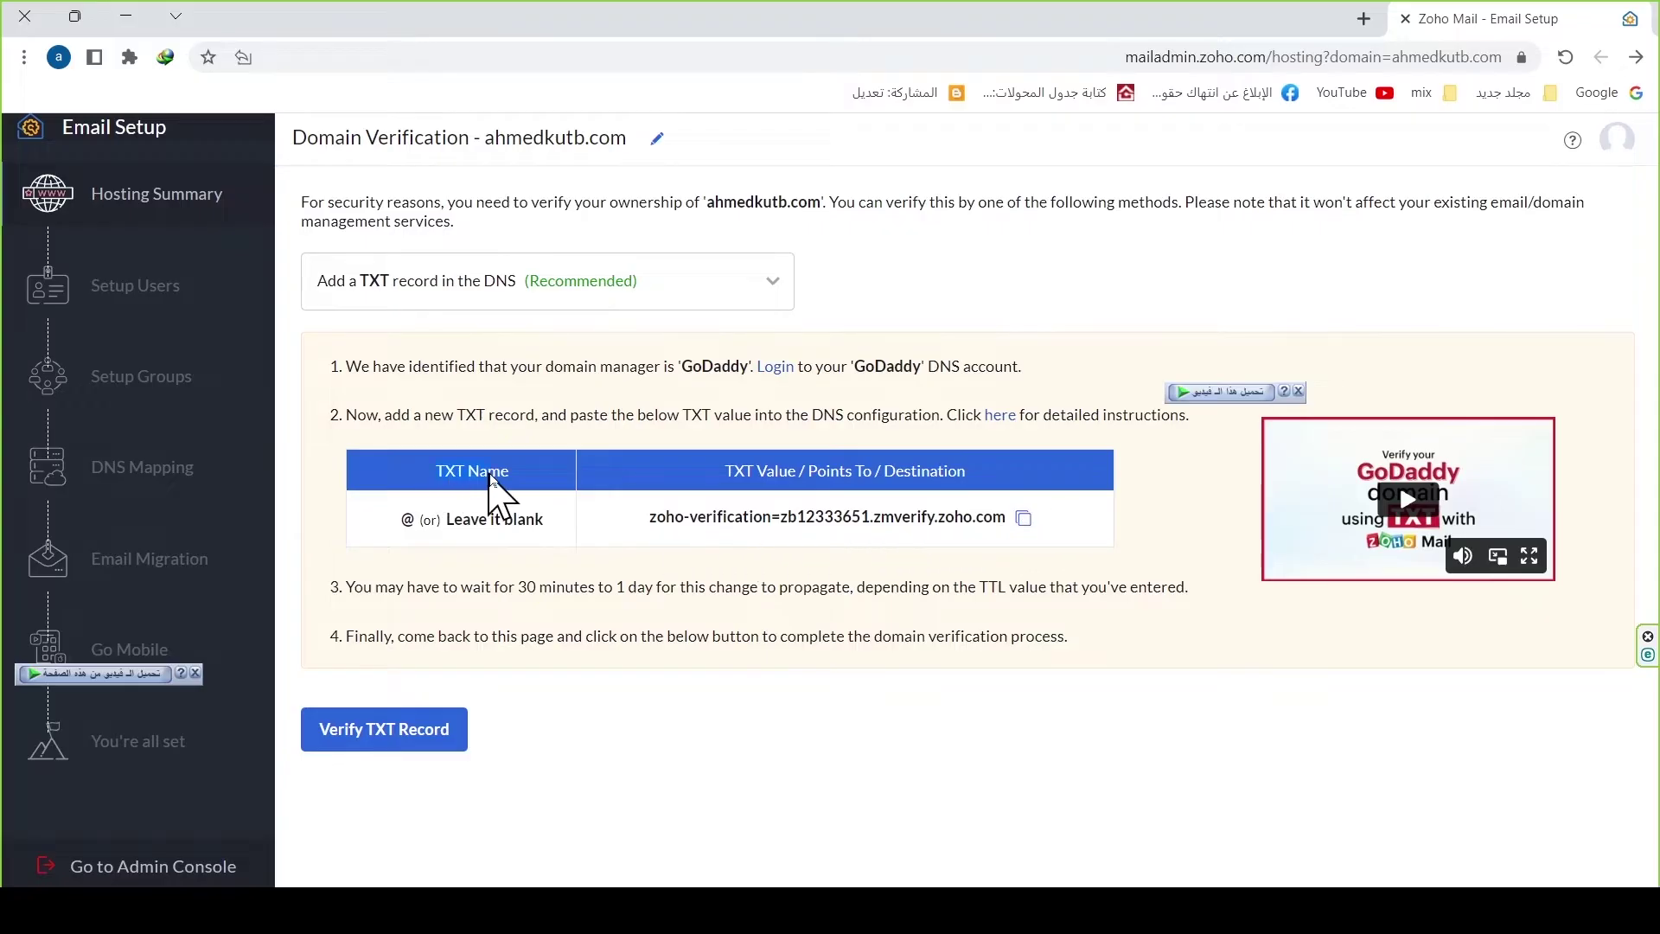
click(1024, 516)
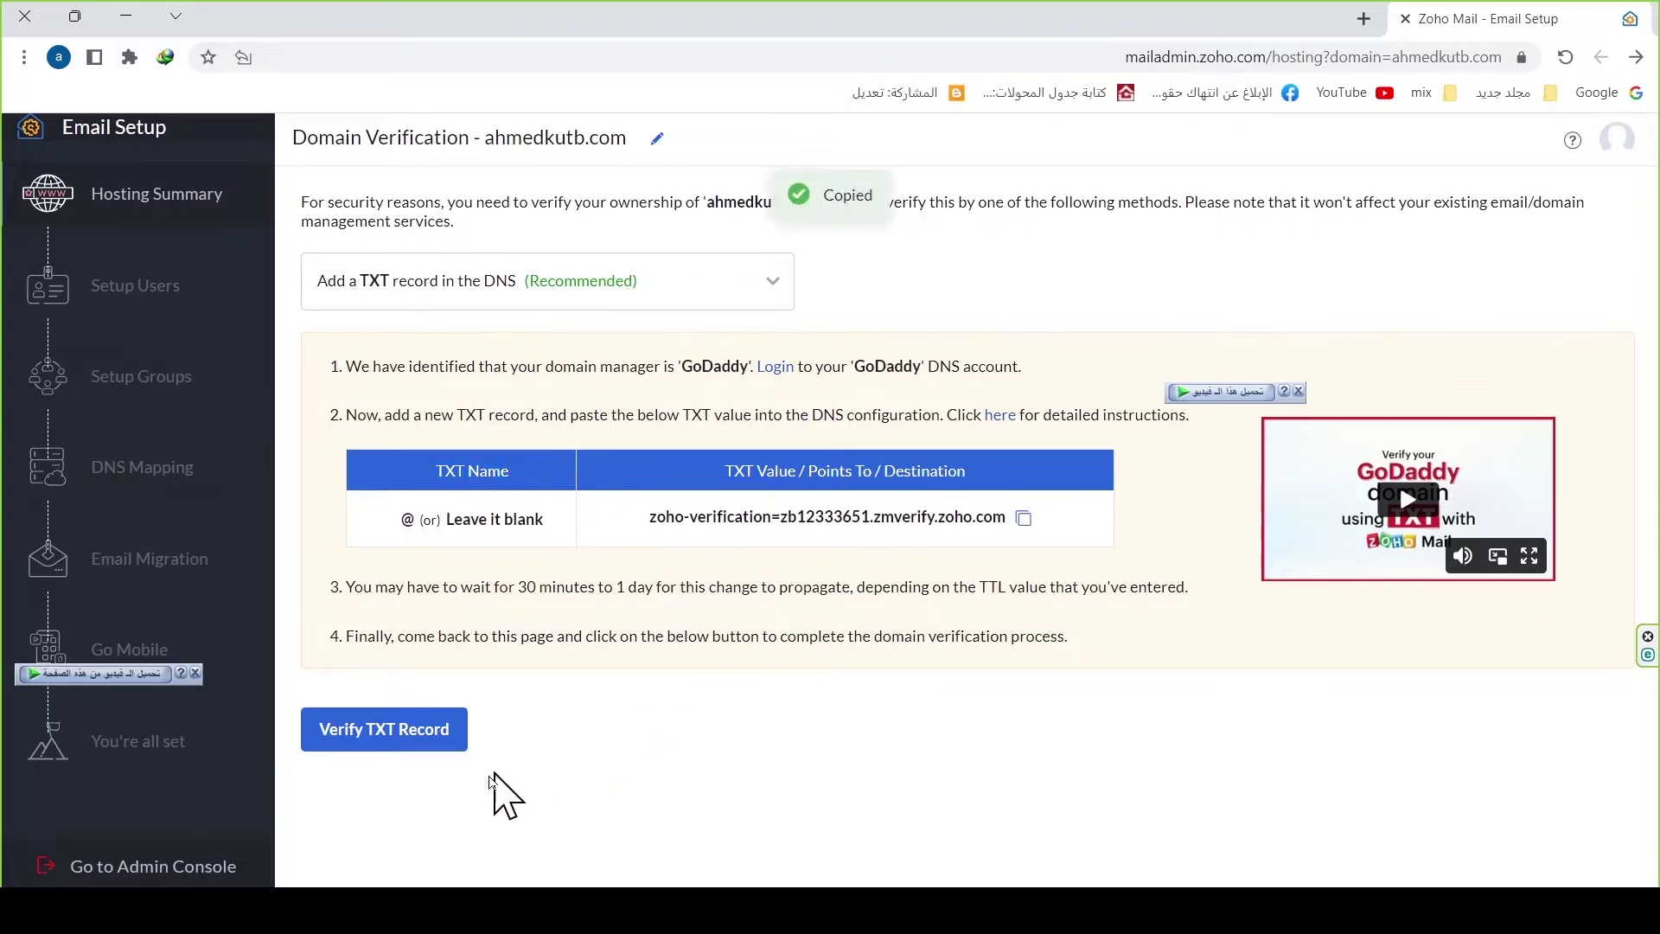
key(alt+Tab)
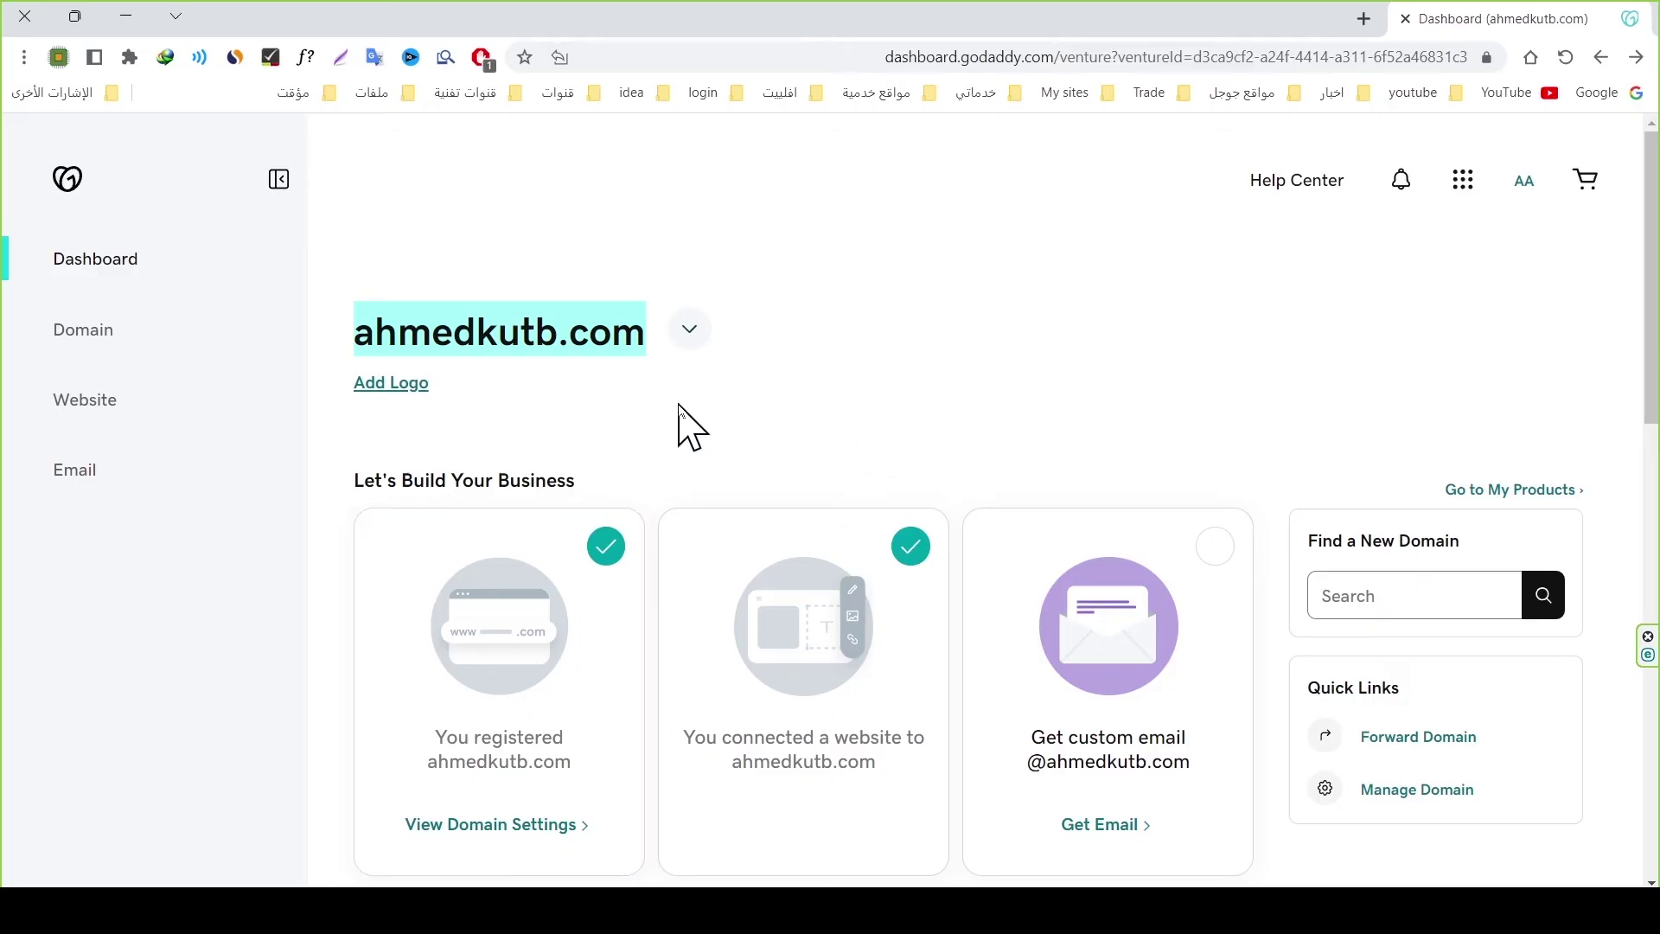
Step: Go from the GoDaddy dashboard through Manage Domain to the domain's DNS Management page
click(681, 415)
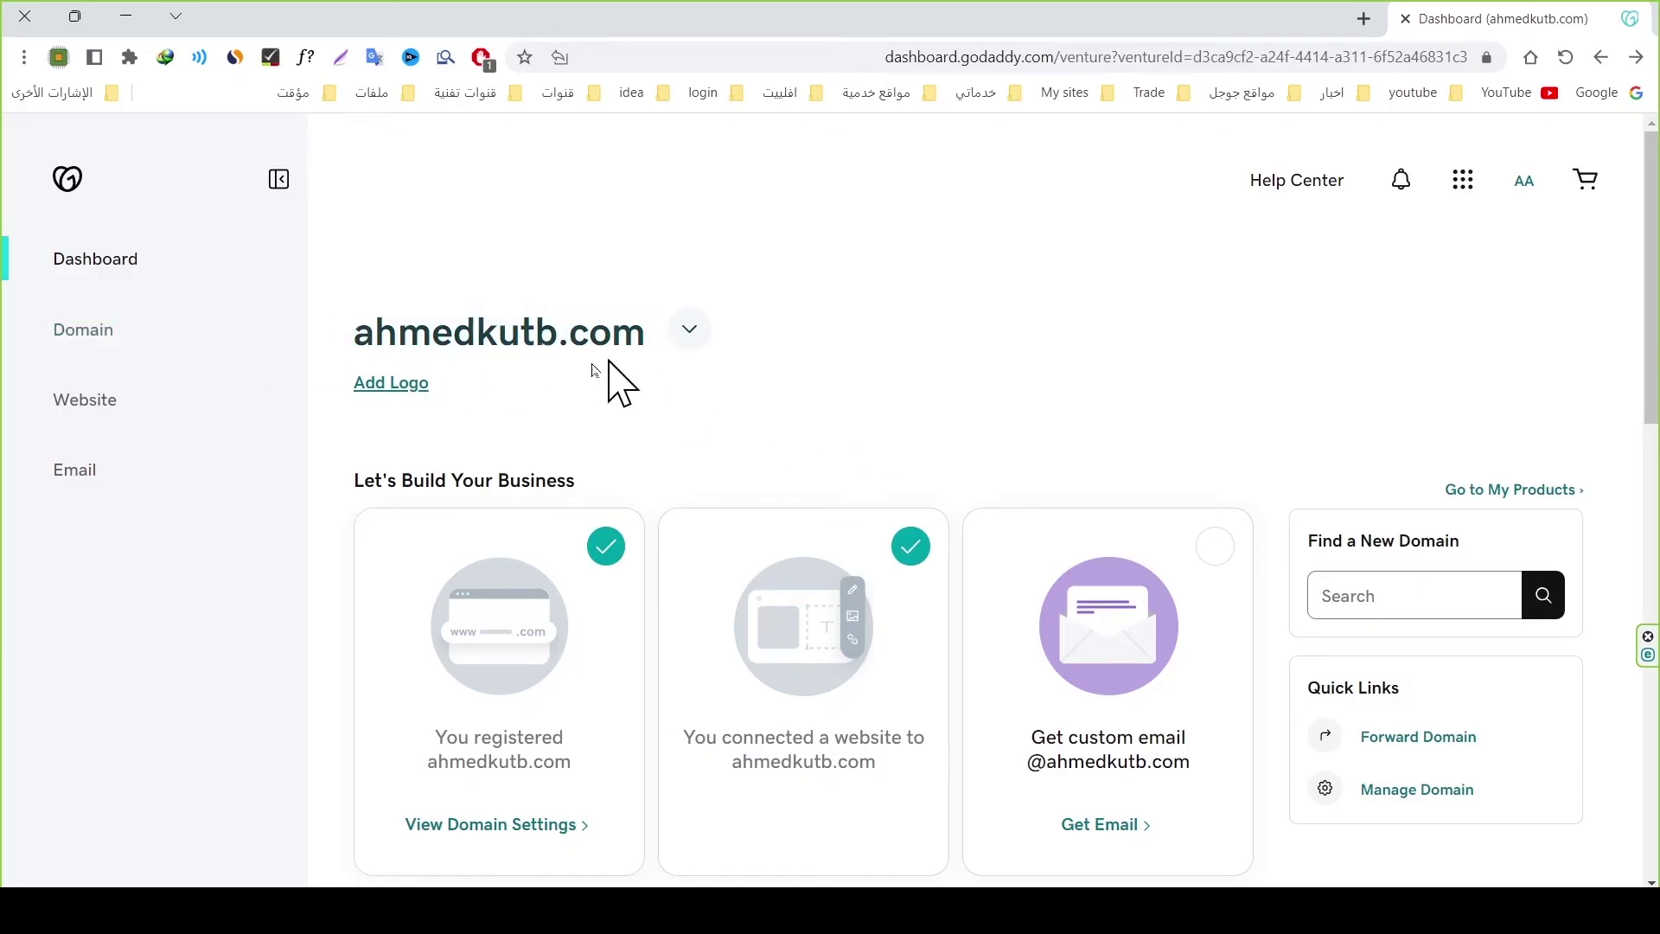
scroll(1349, 467, down, 1)
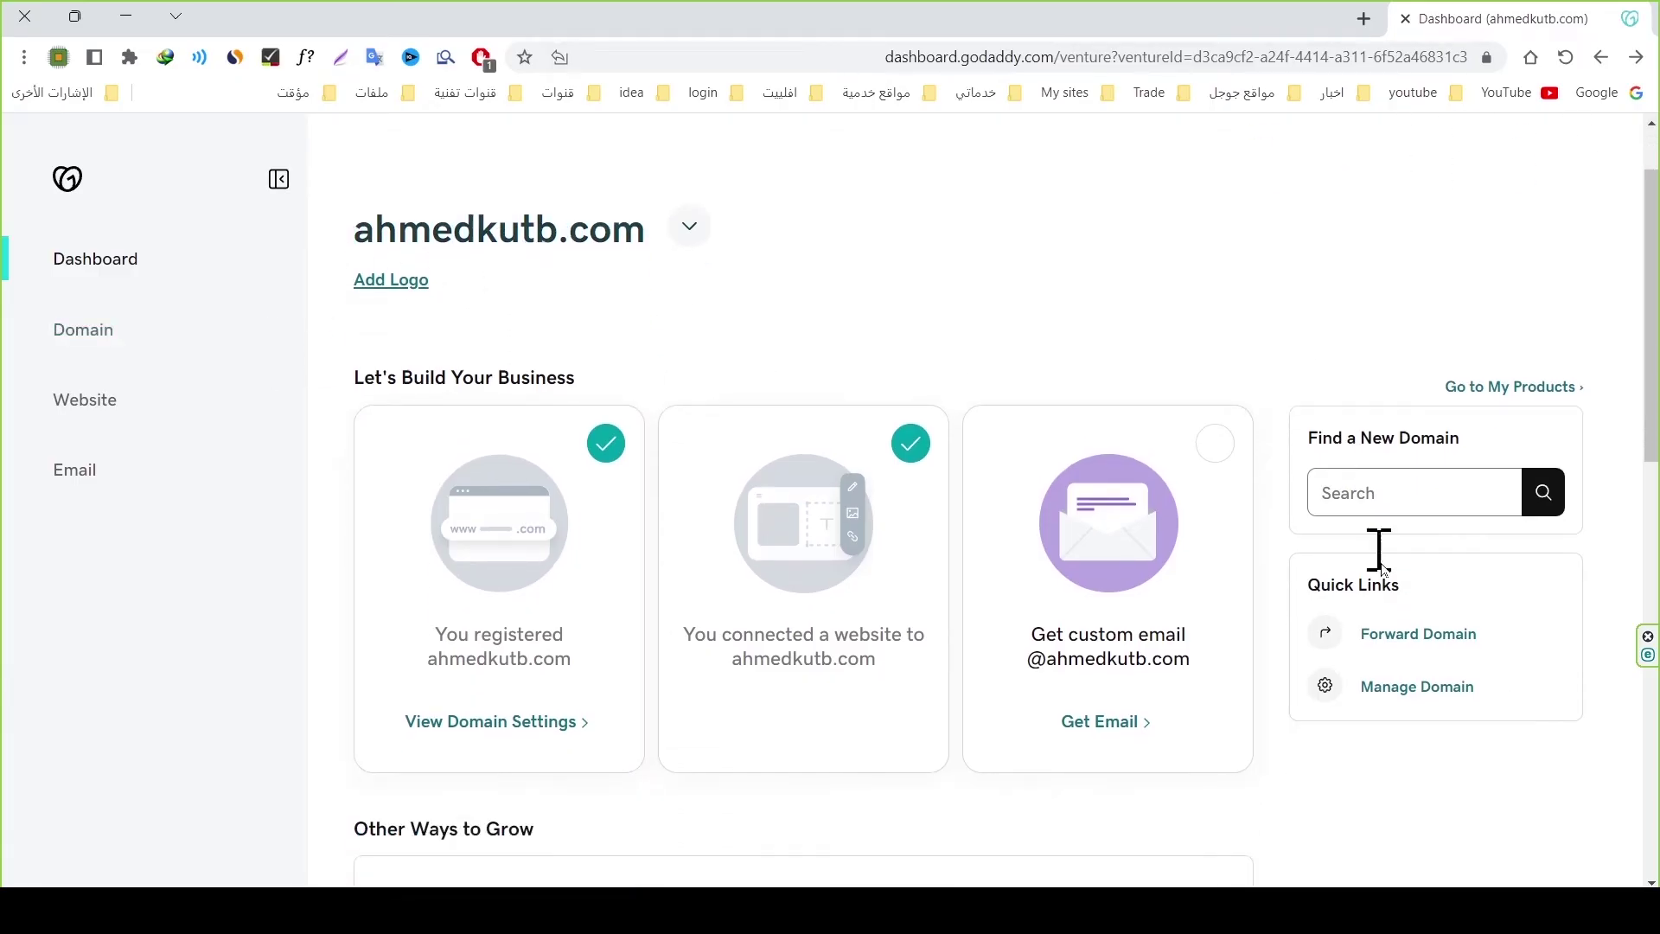
click(1386, 687)
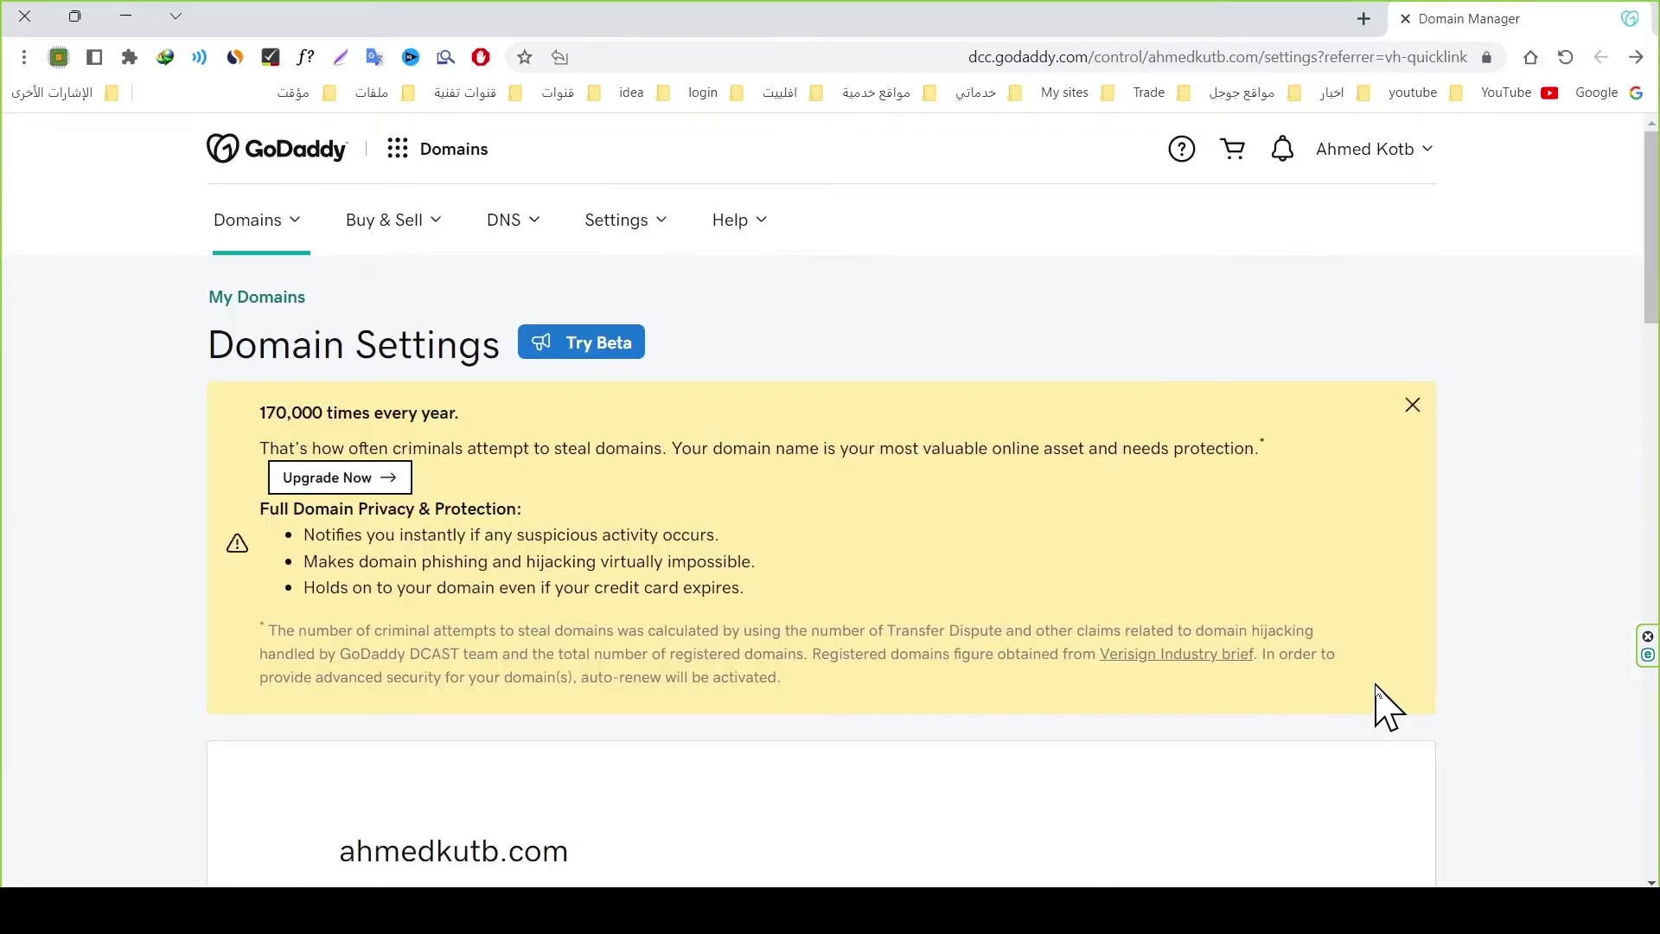
scroll(1377, 688, down, 5)
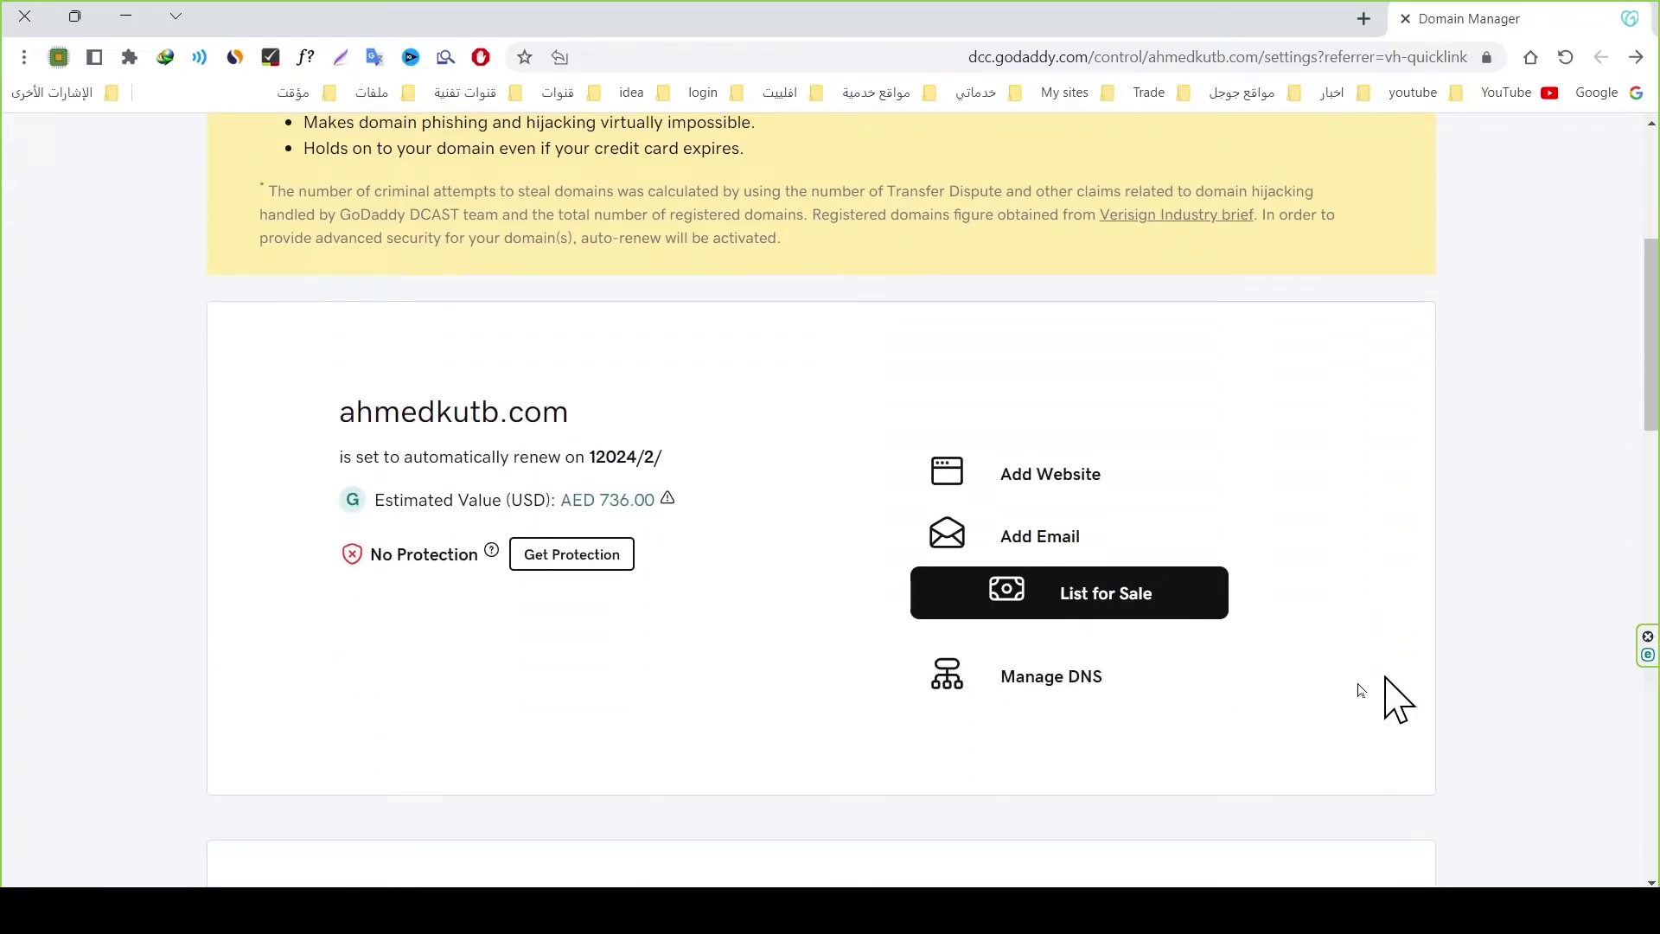
click(1044, 682)
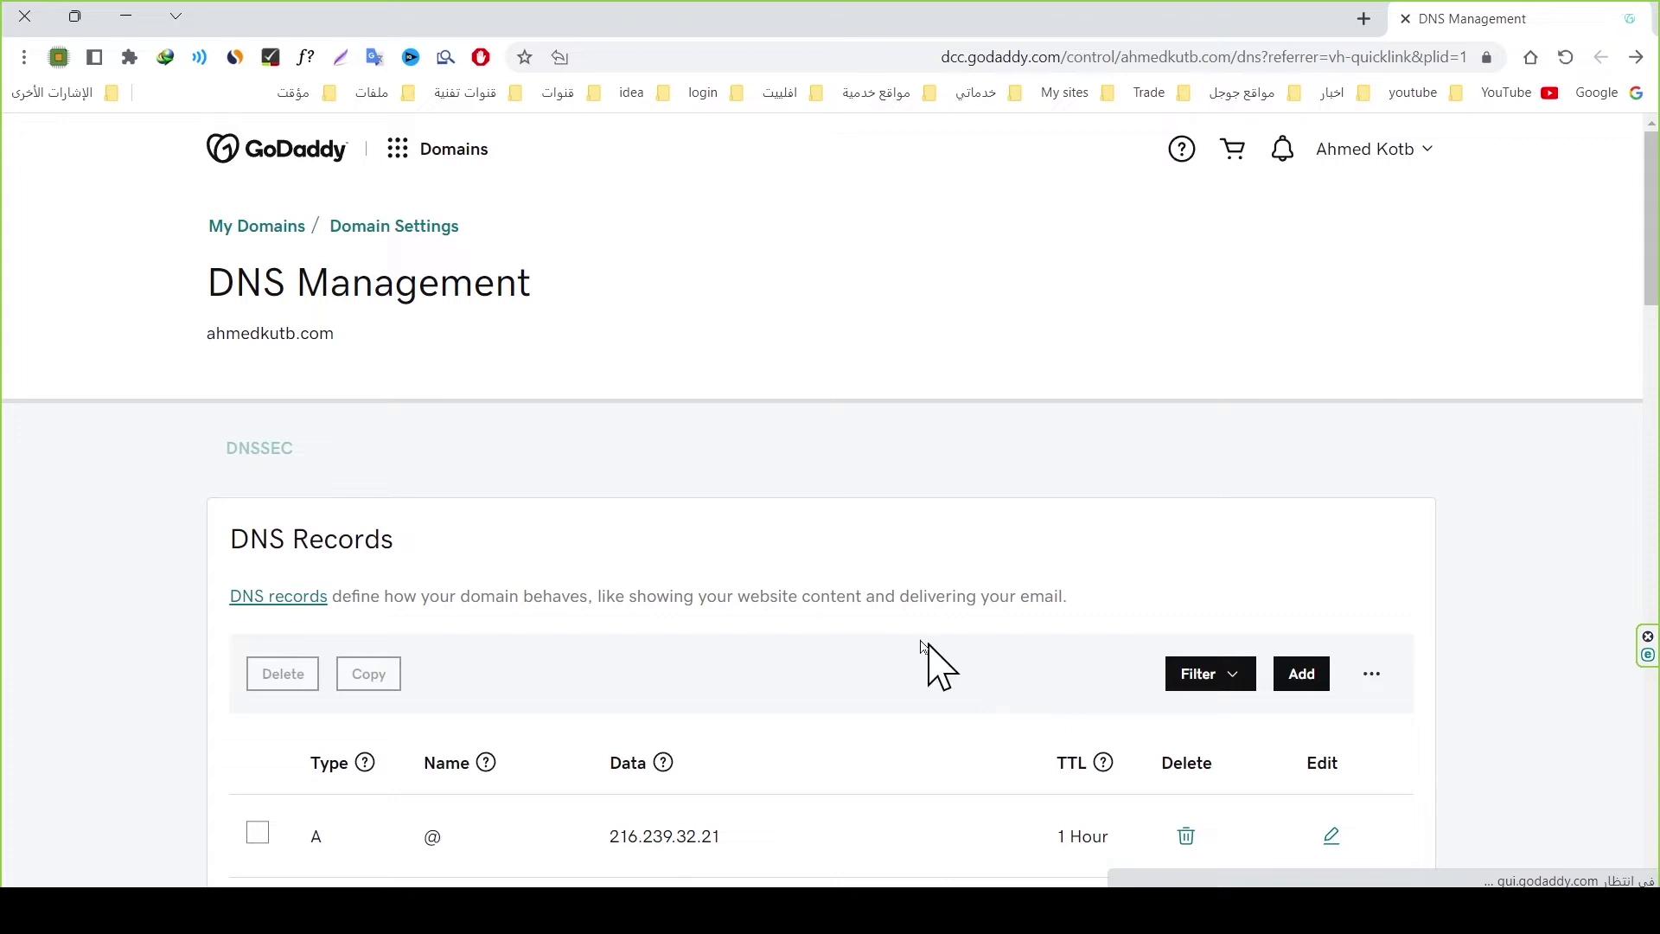
Step: Add a TXT record on @ with the Zoho verification value, save it, and reload the DNS page
scroll(852, 618, down, 6)
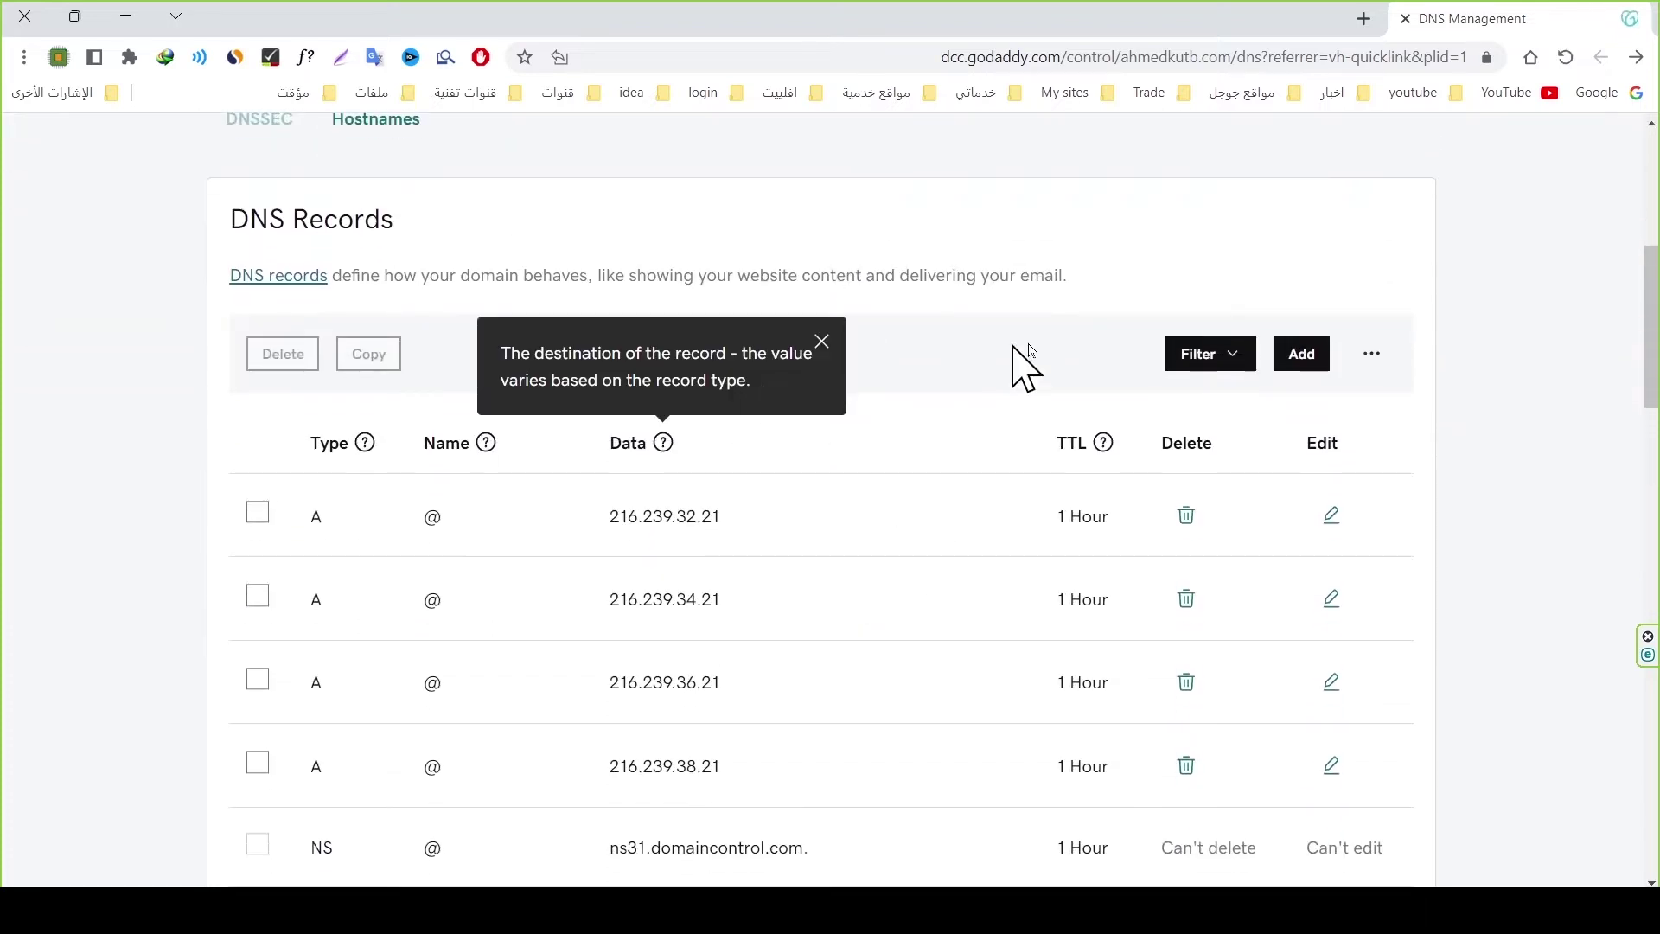
click(1288, 355)
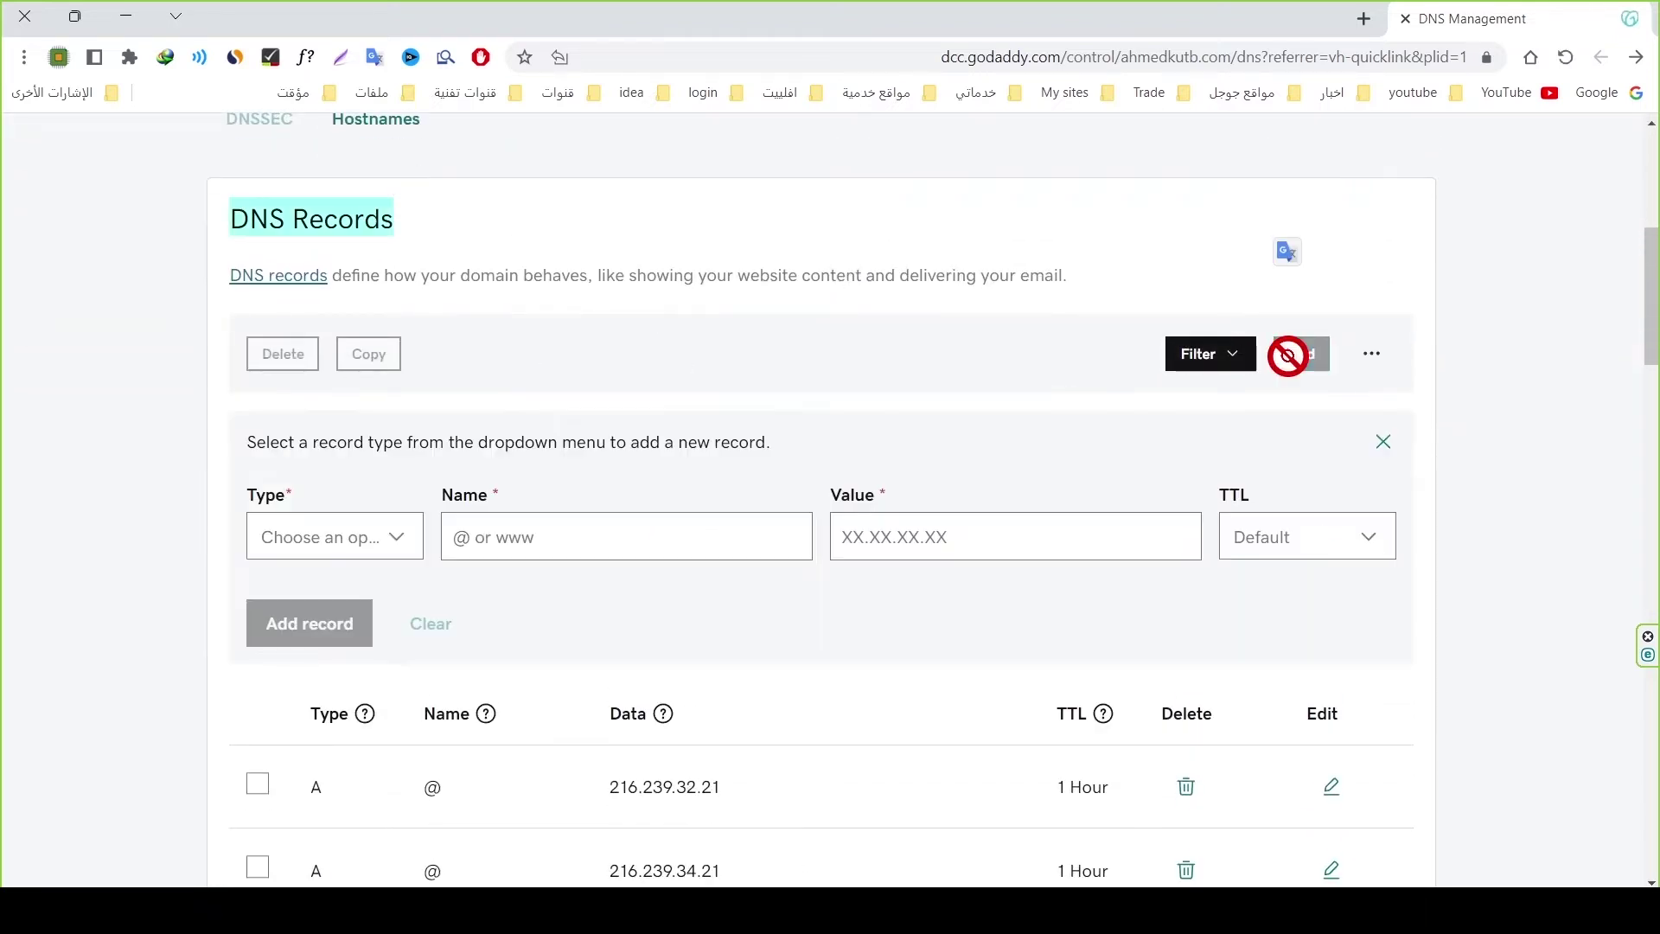
click(350, 542)
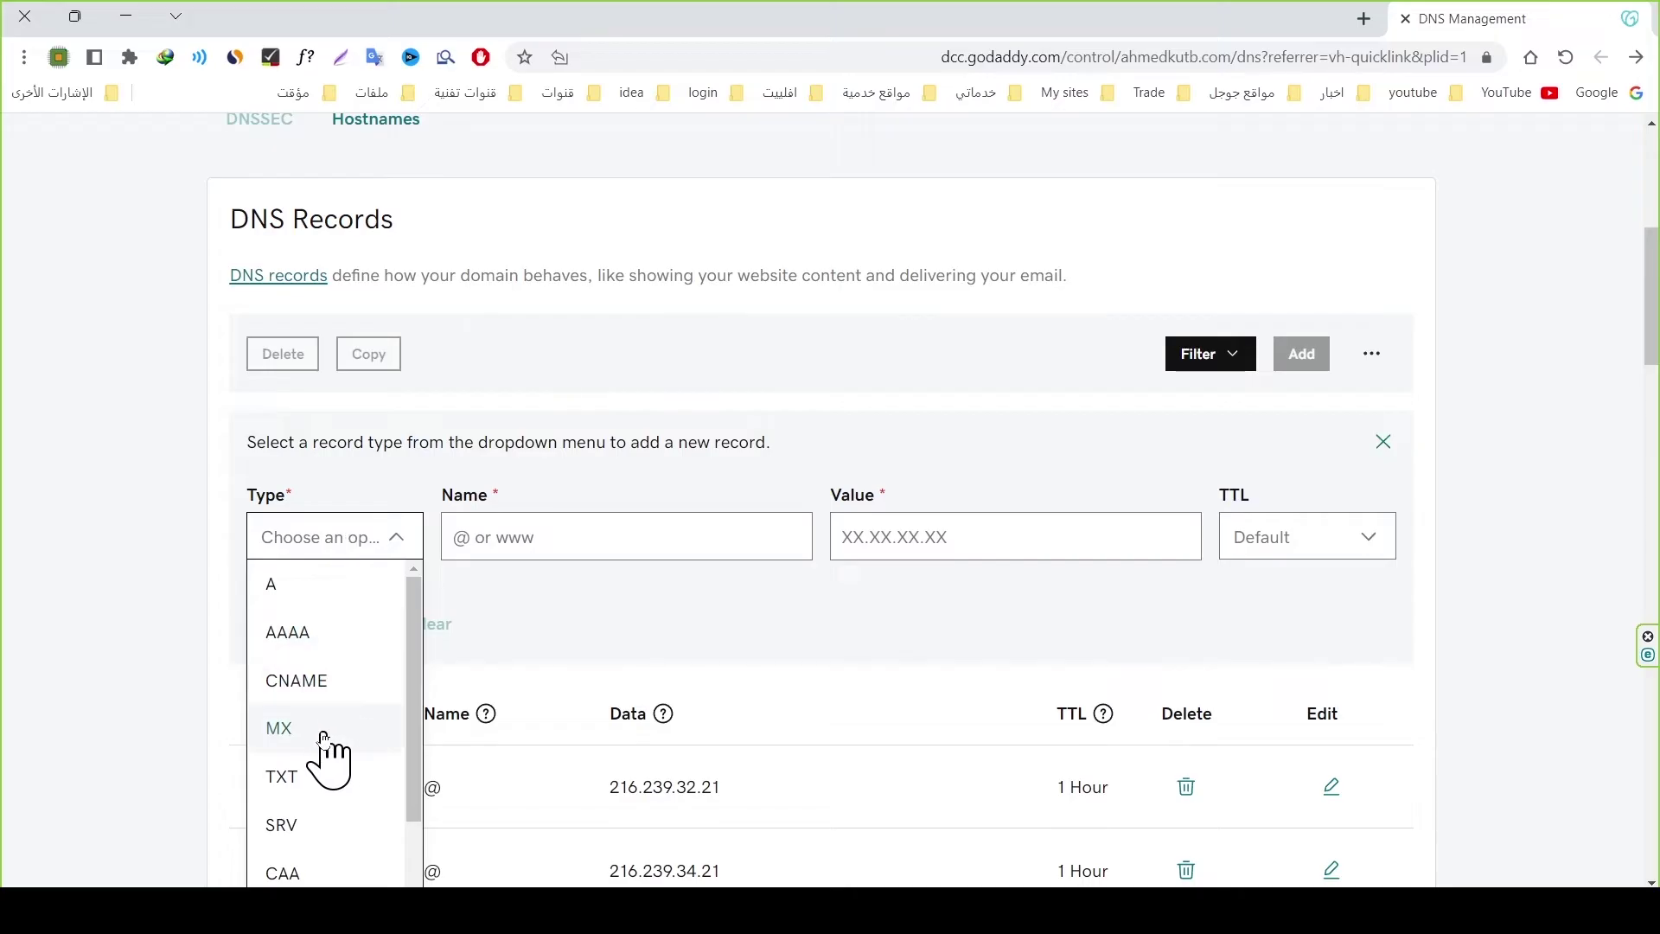
click(285, 777)
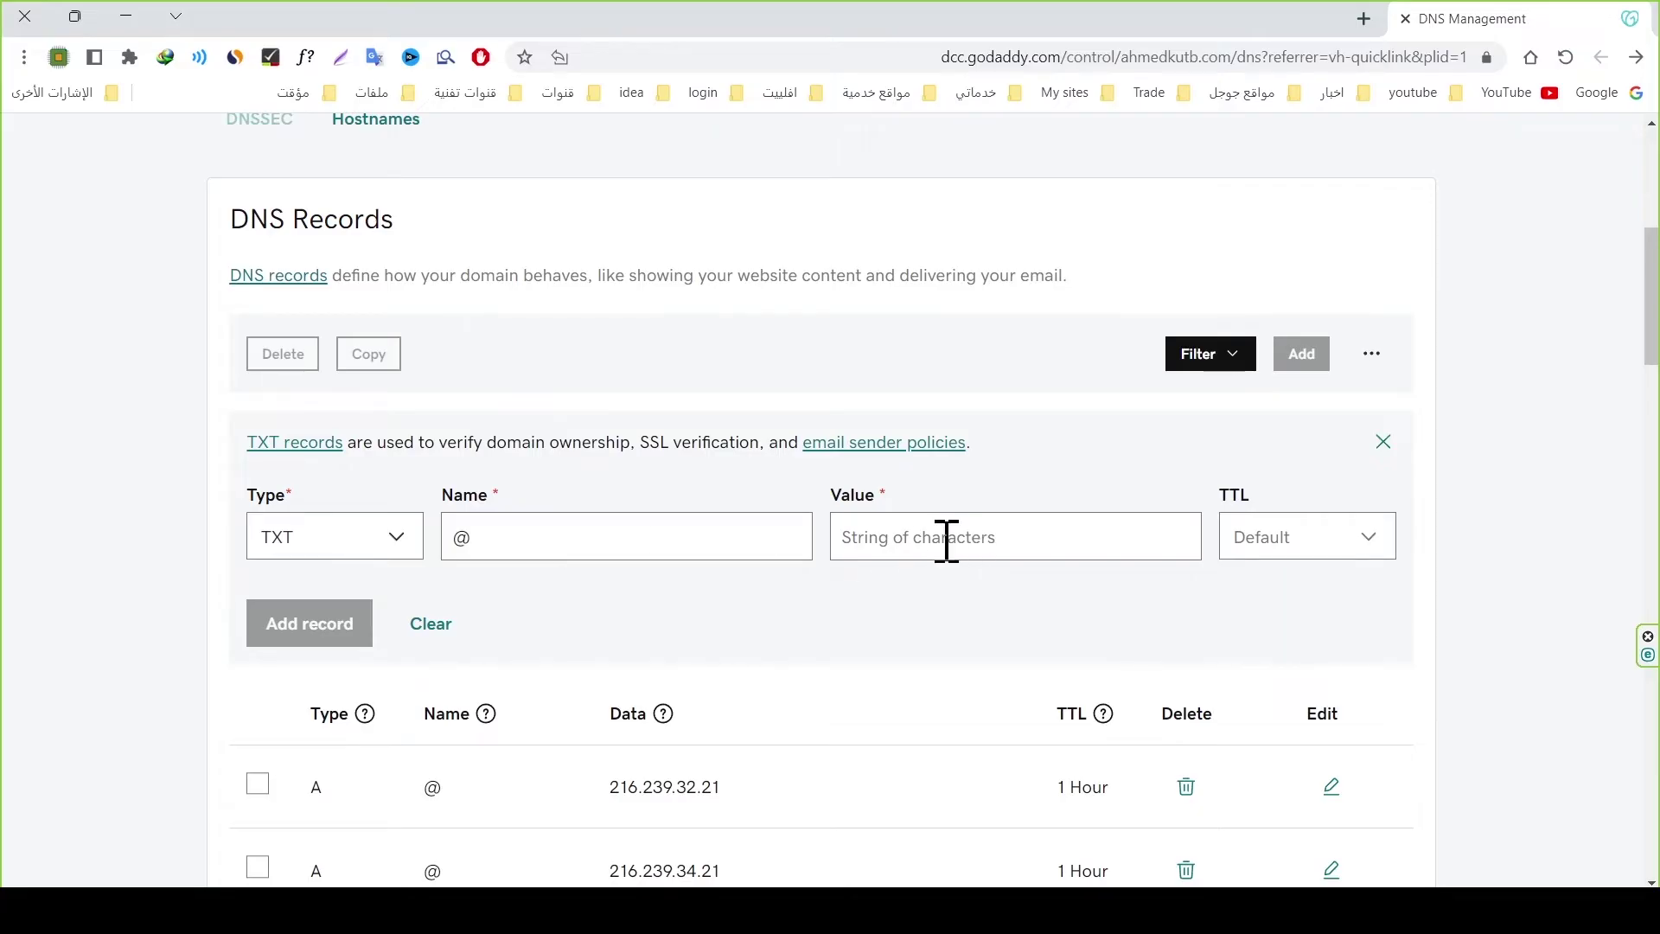
key(ctrl+v)
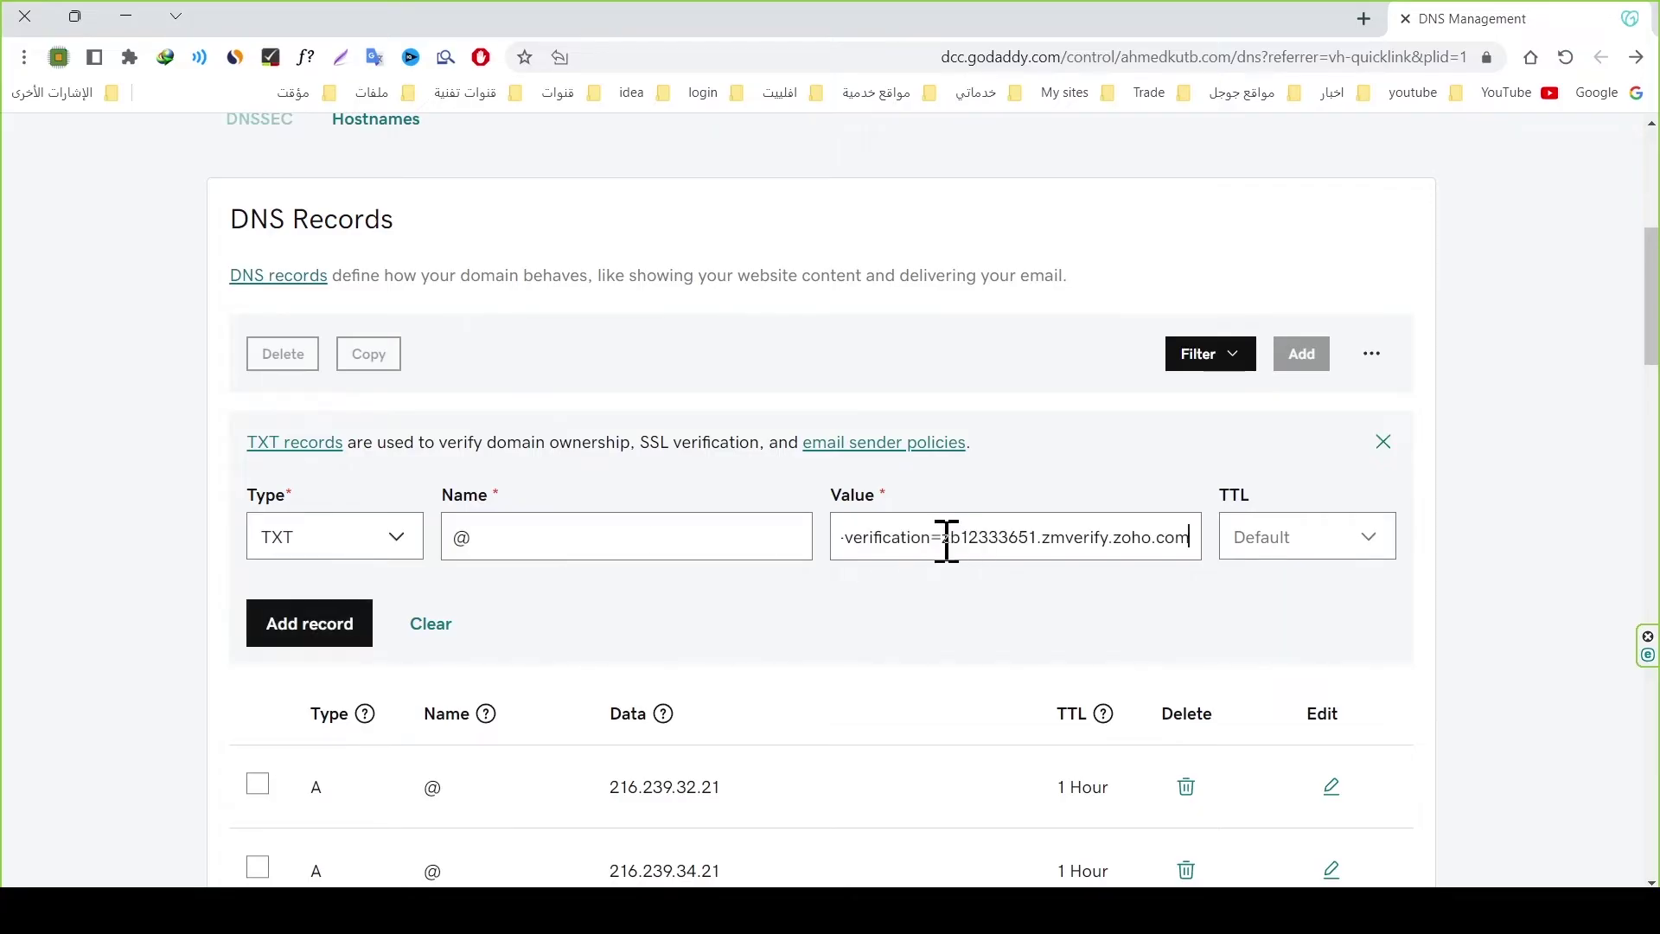
click(278, 629)
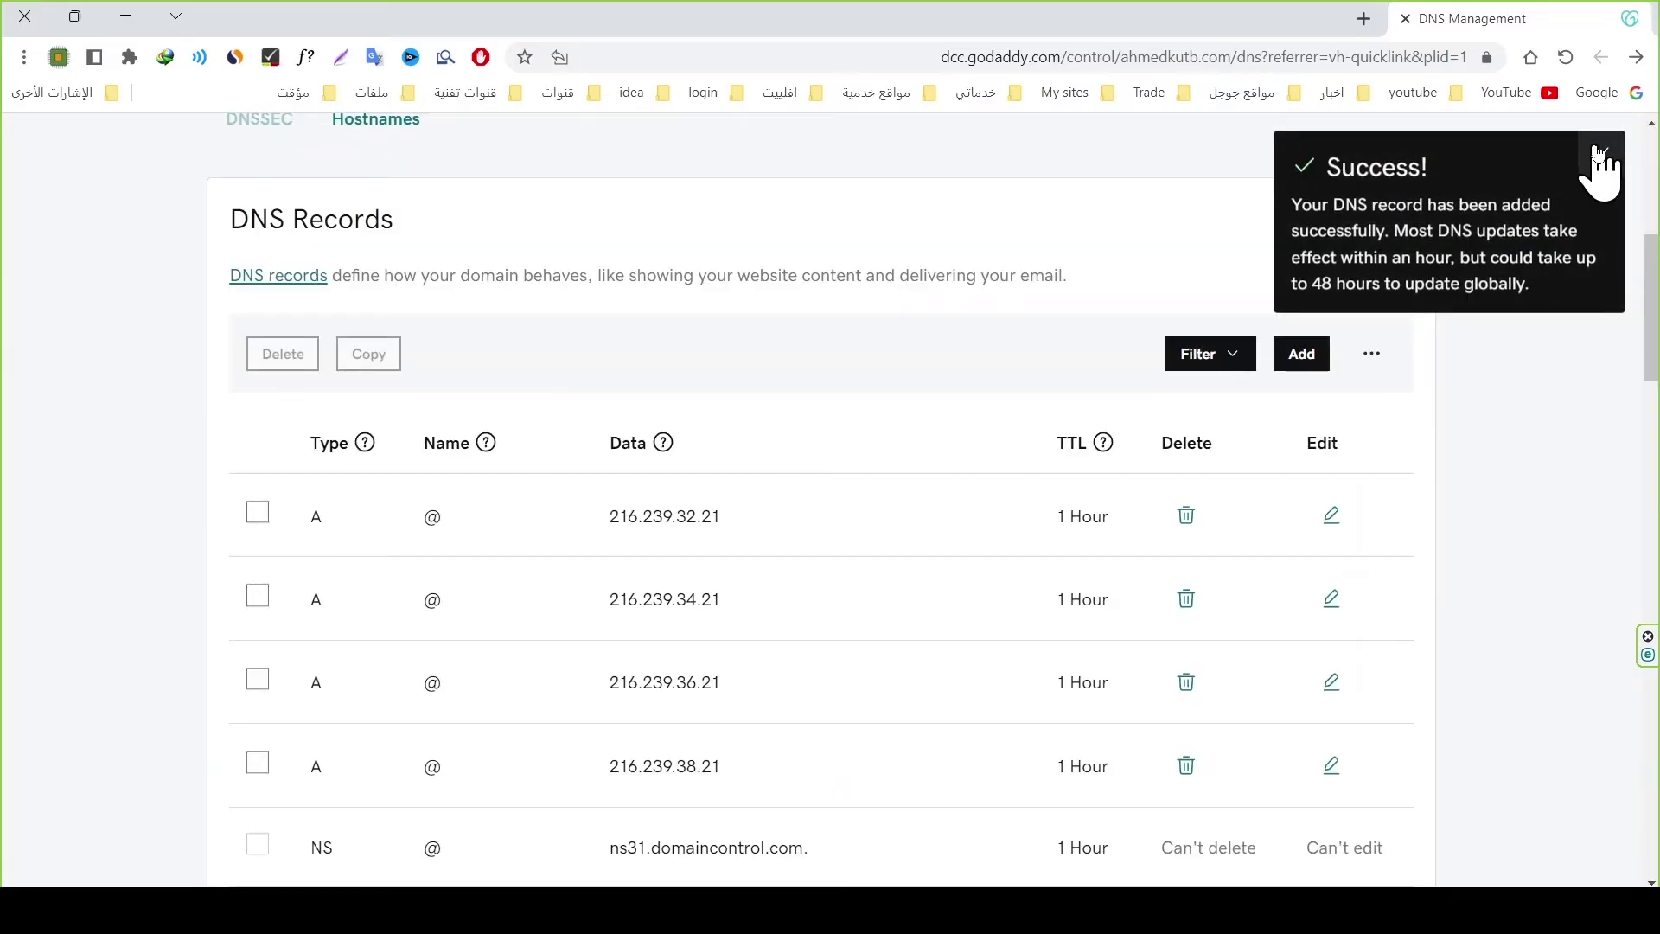
click(1601, 150)
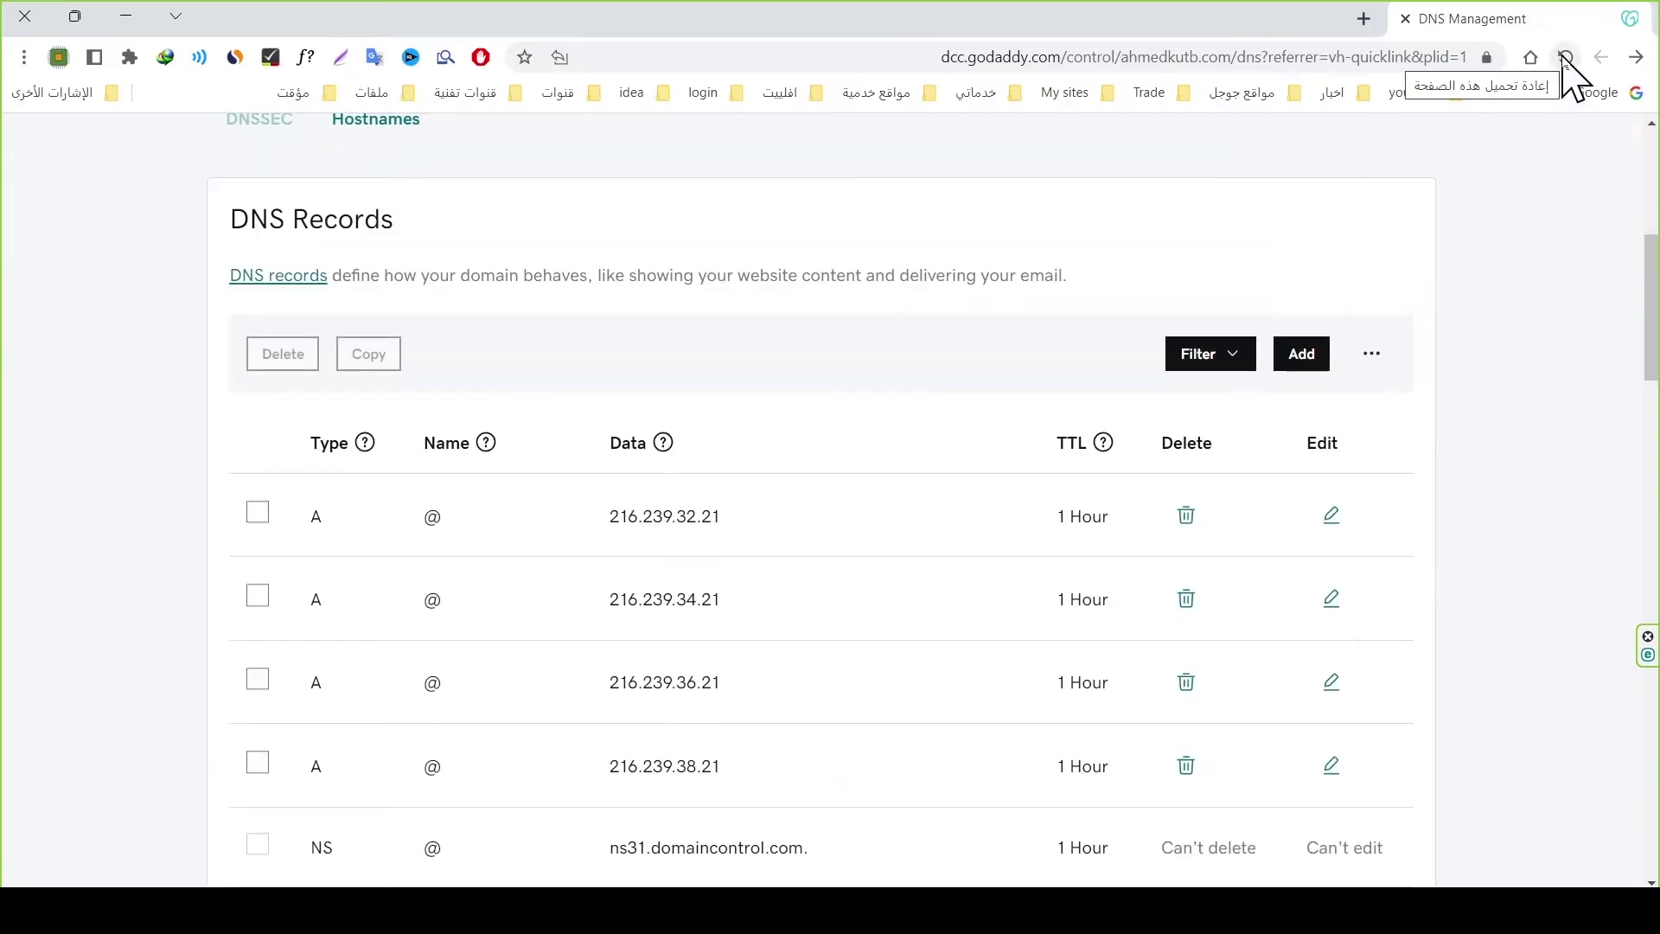
click(1565, 57)
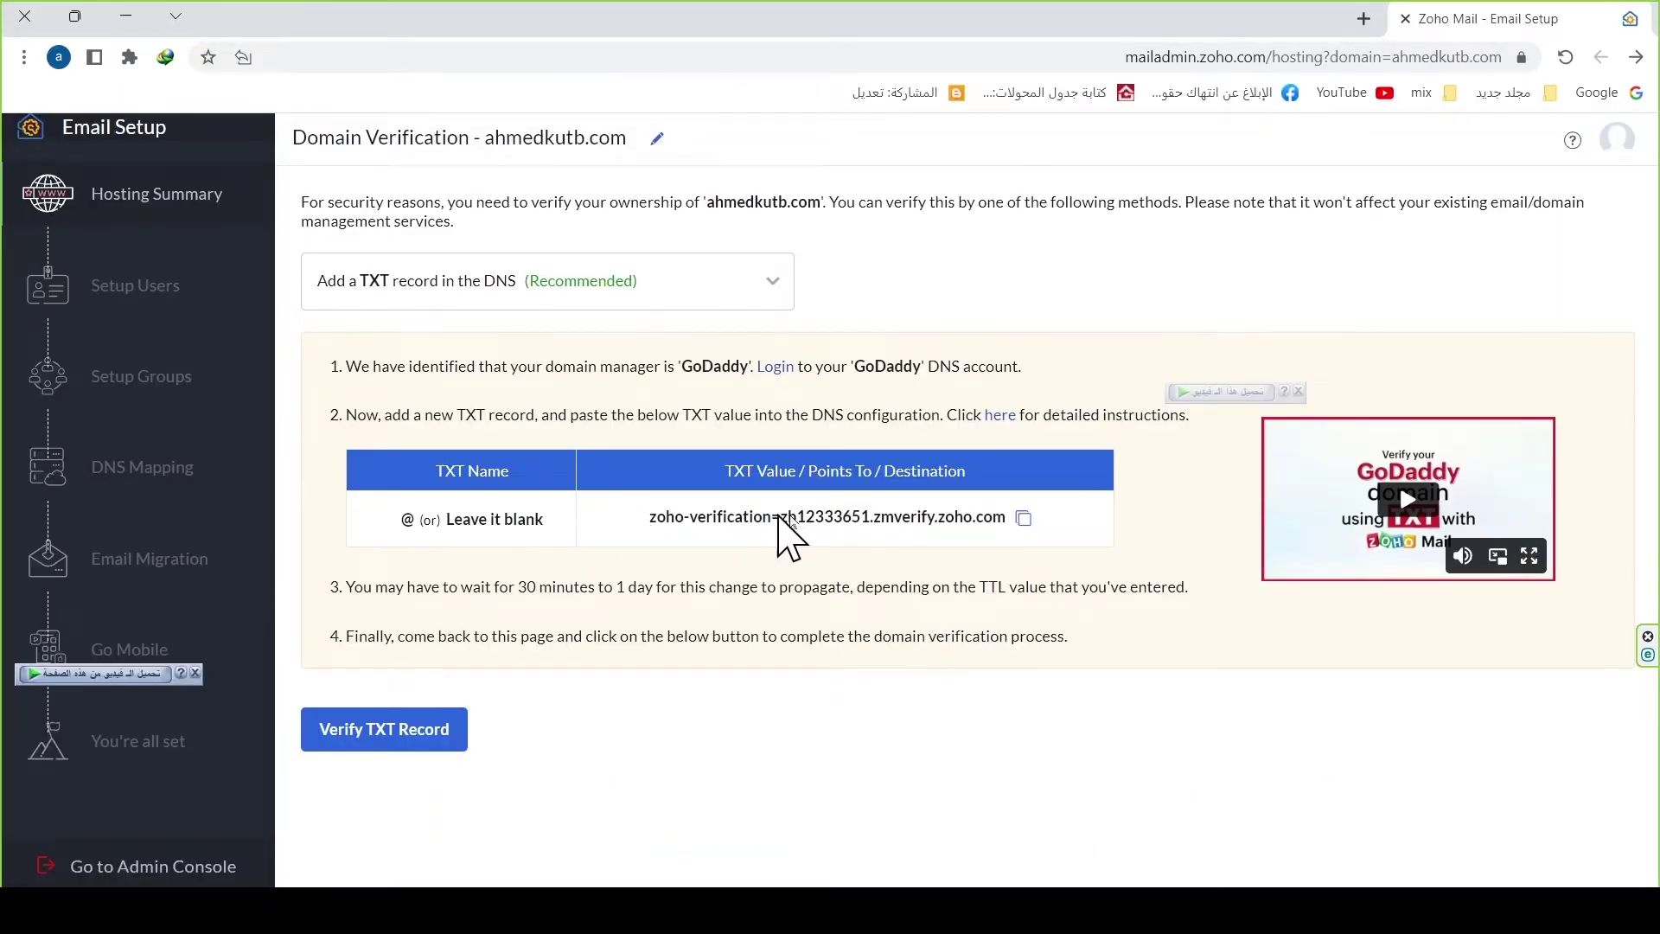
Step: Verify the TXT record in Zoho, retrying after refreshing GoDaddy DNS when the first check fails
click(352, 744)
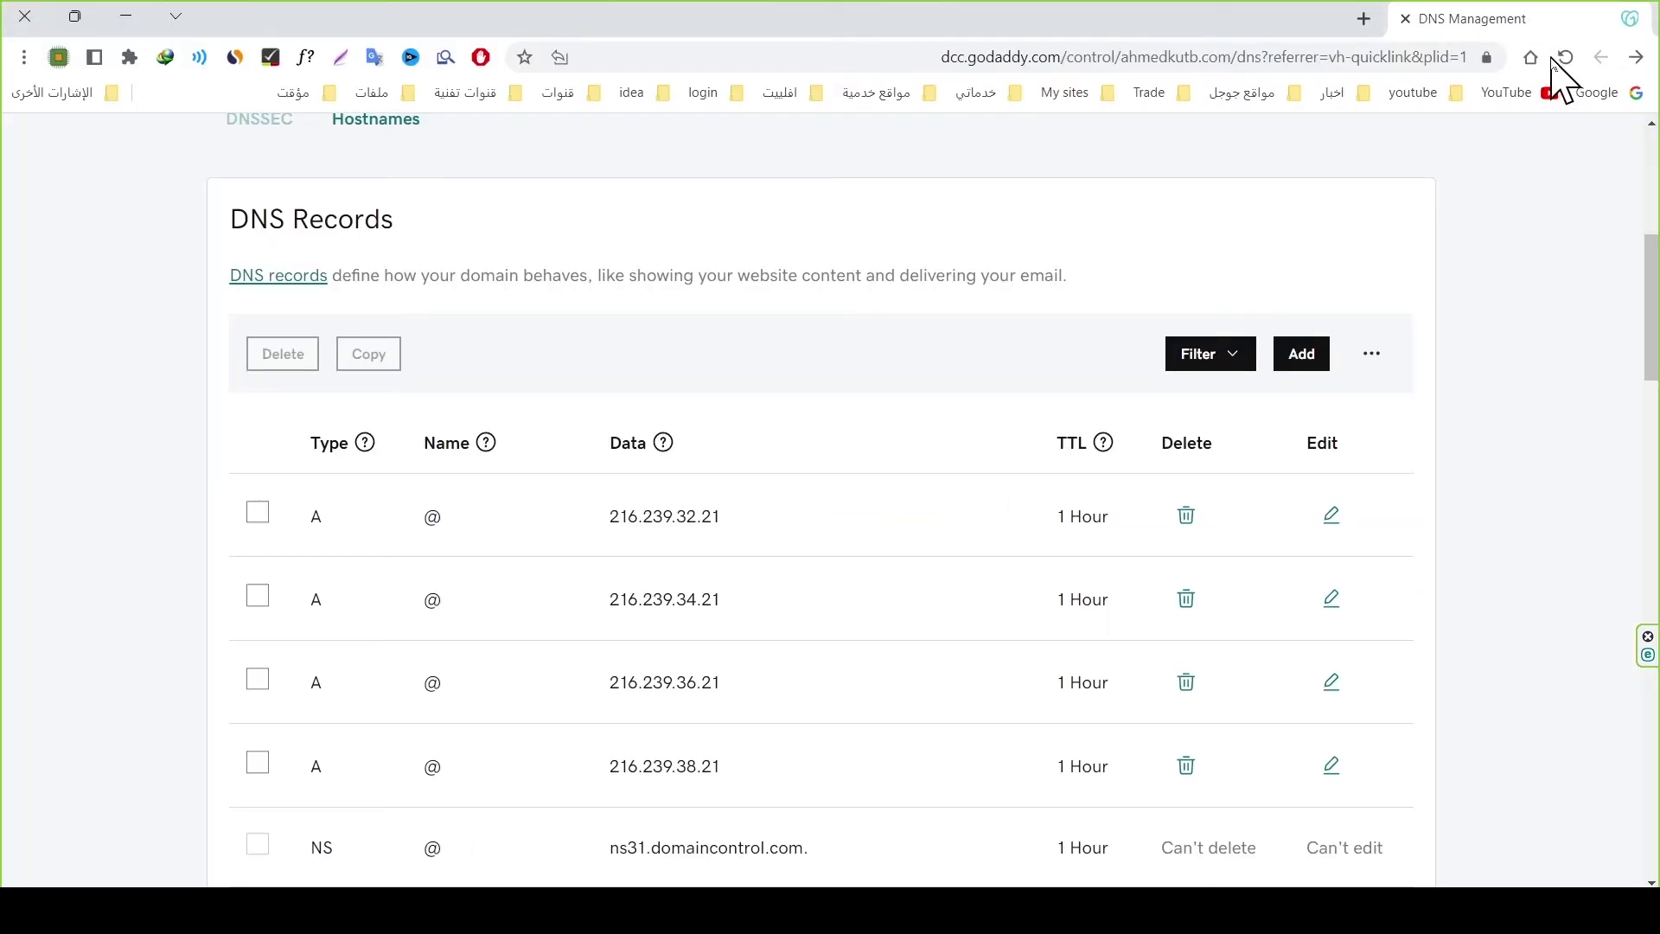
click(1564, 57)
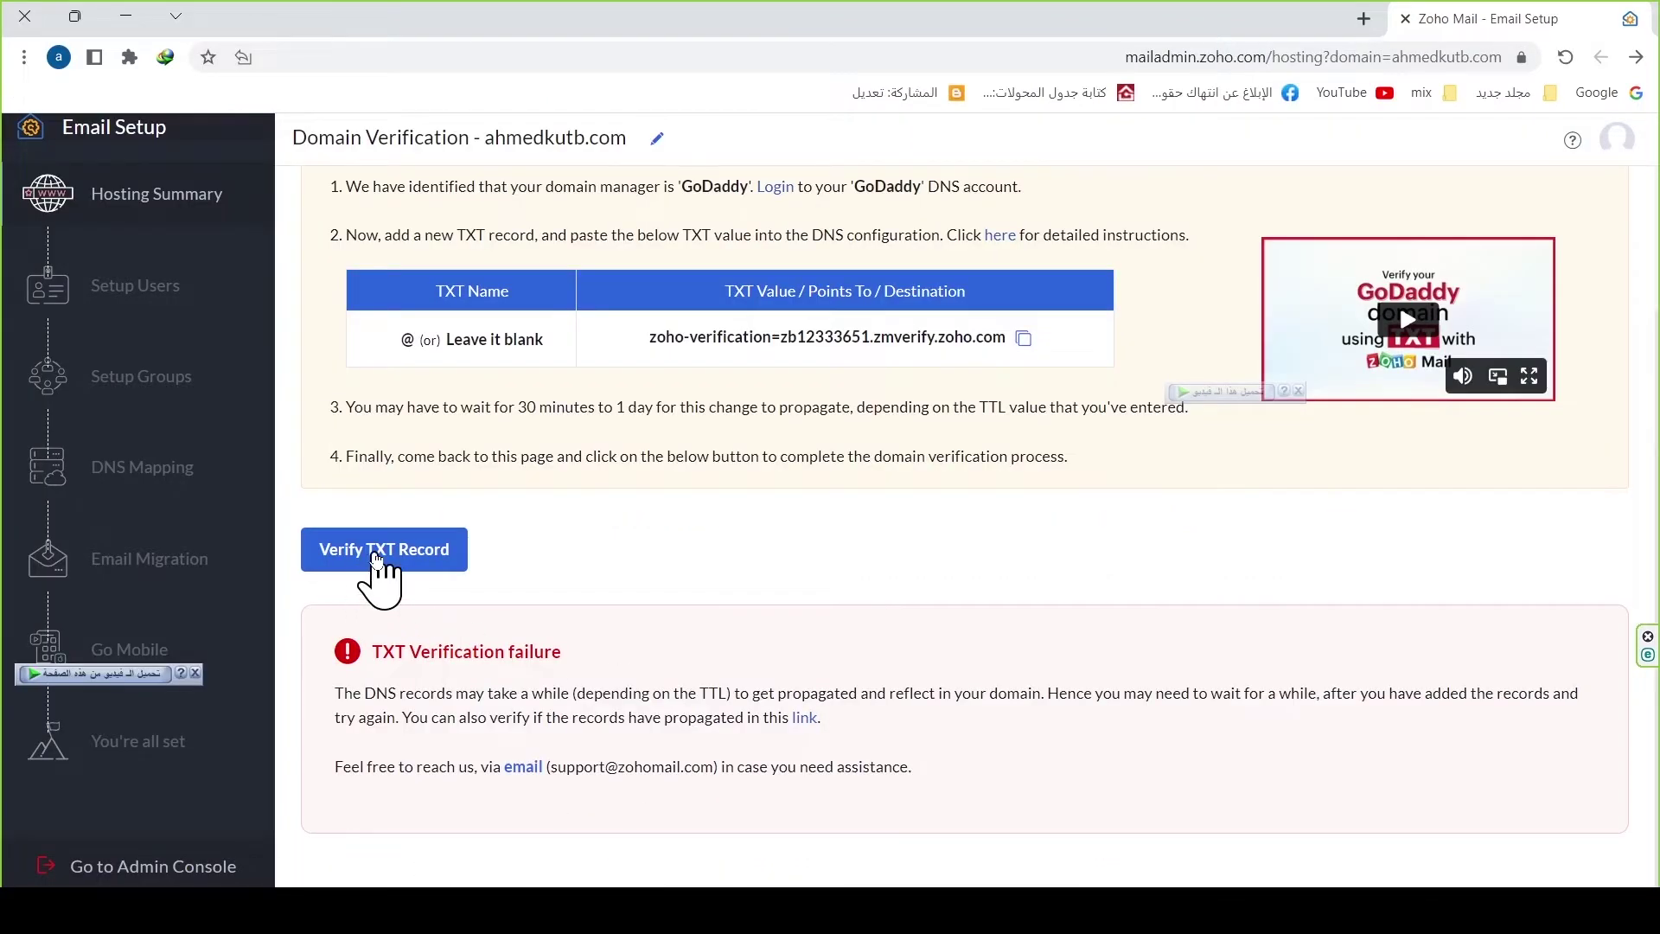
click(373, 558)
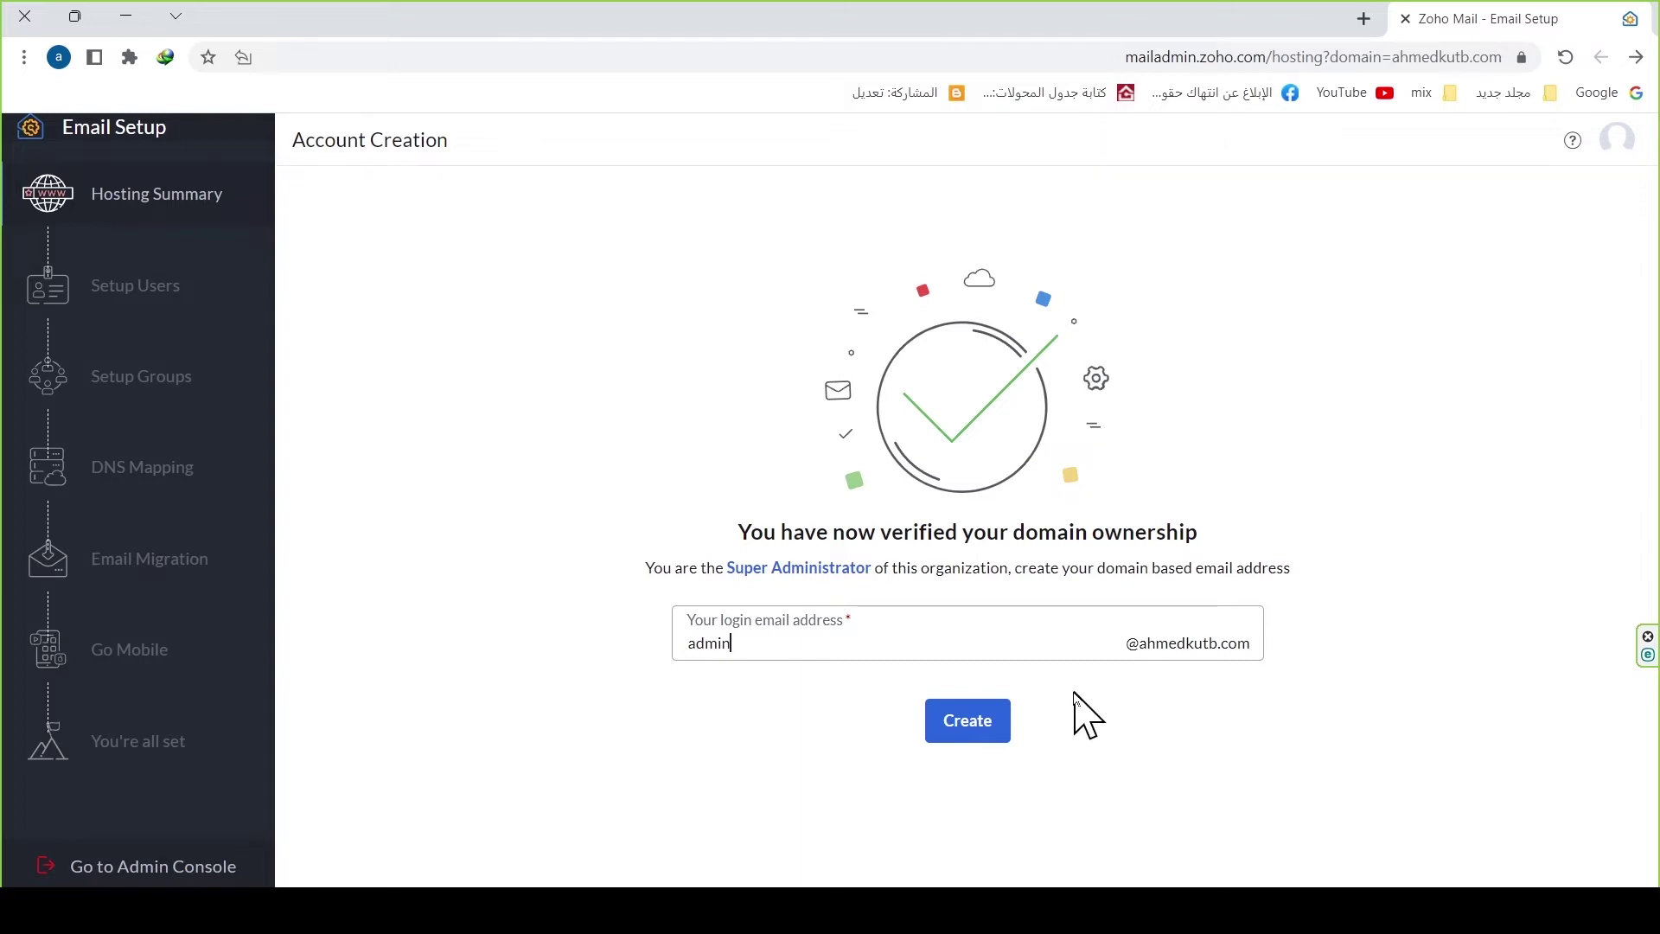
Step: Create the admin address, check the Total users count, and view the admin's profile
click(980, 737)
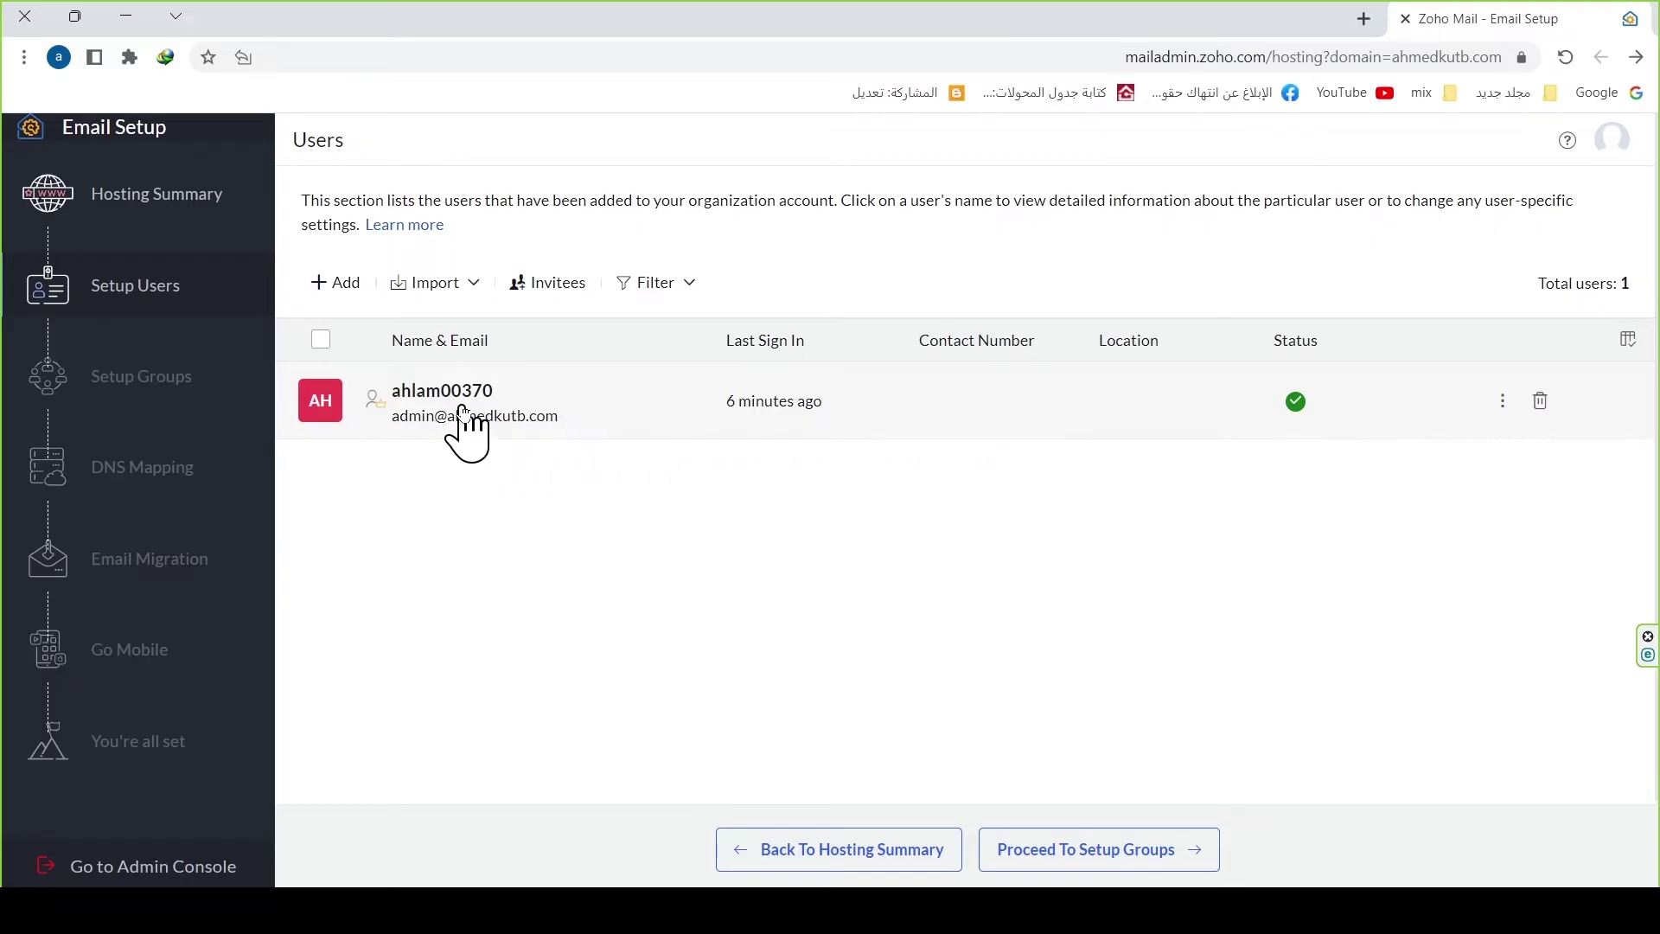
drag(1539, 283, 1632, 283)
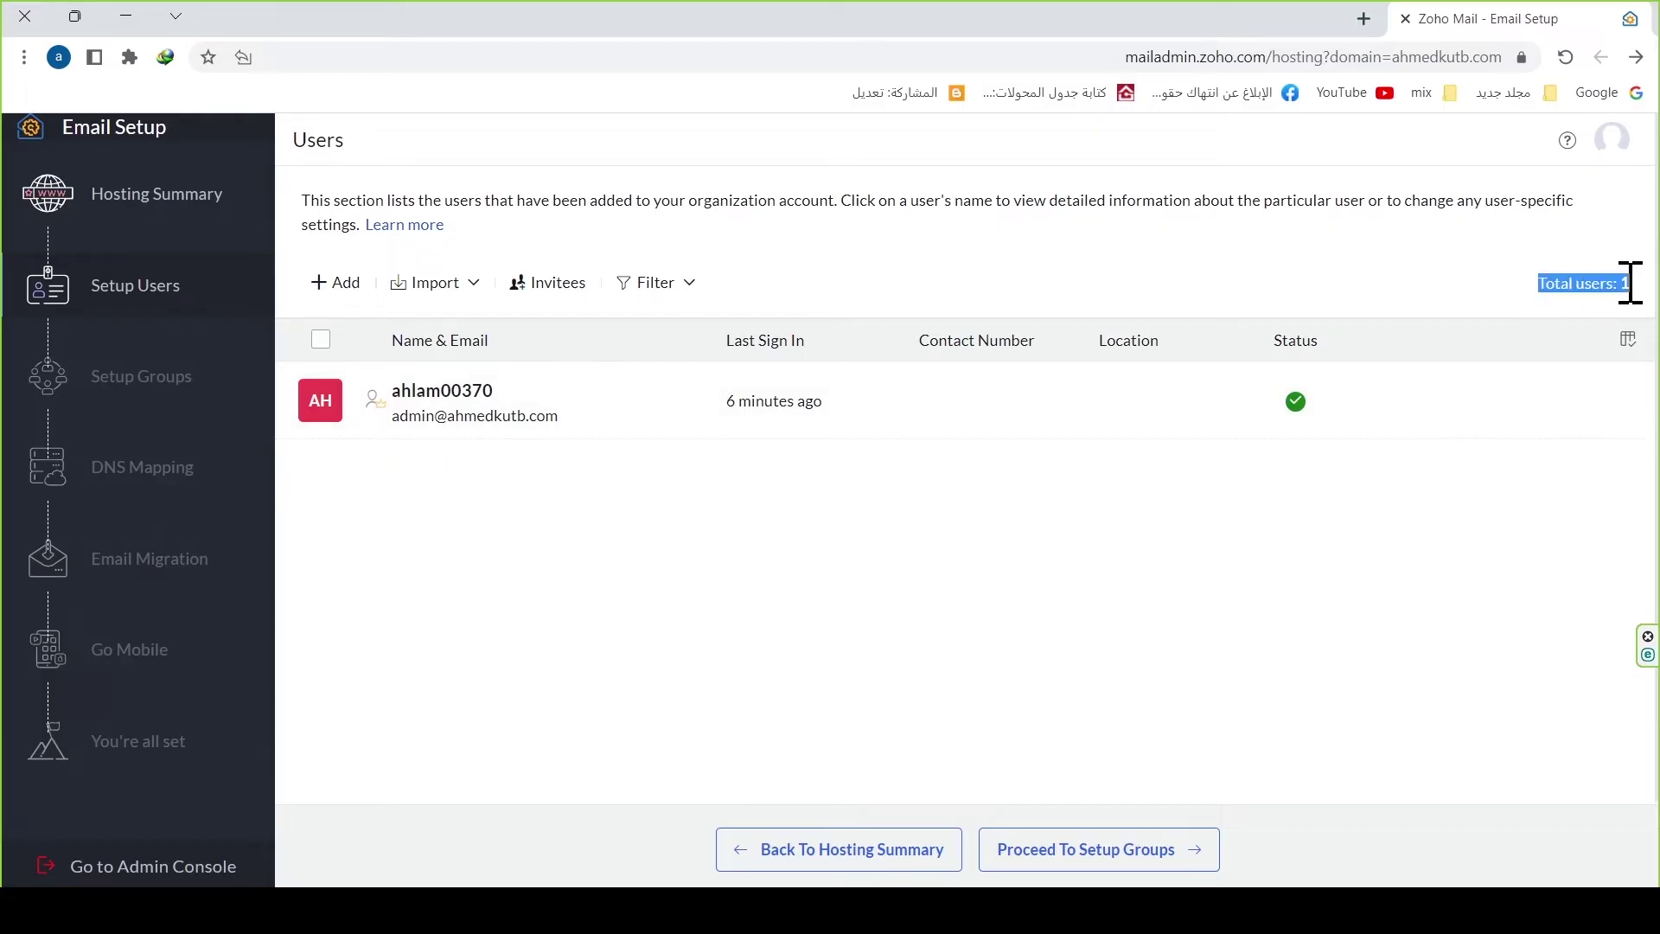
click(442, 433)
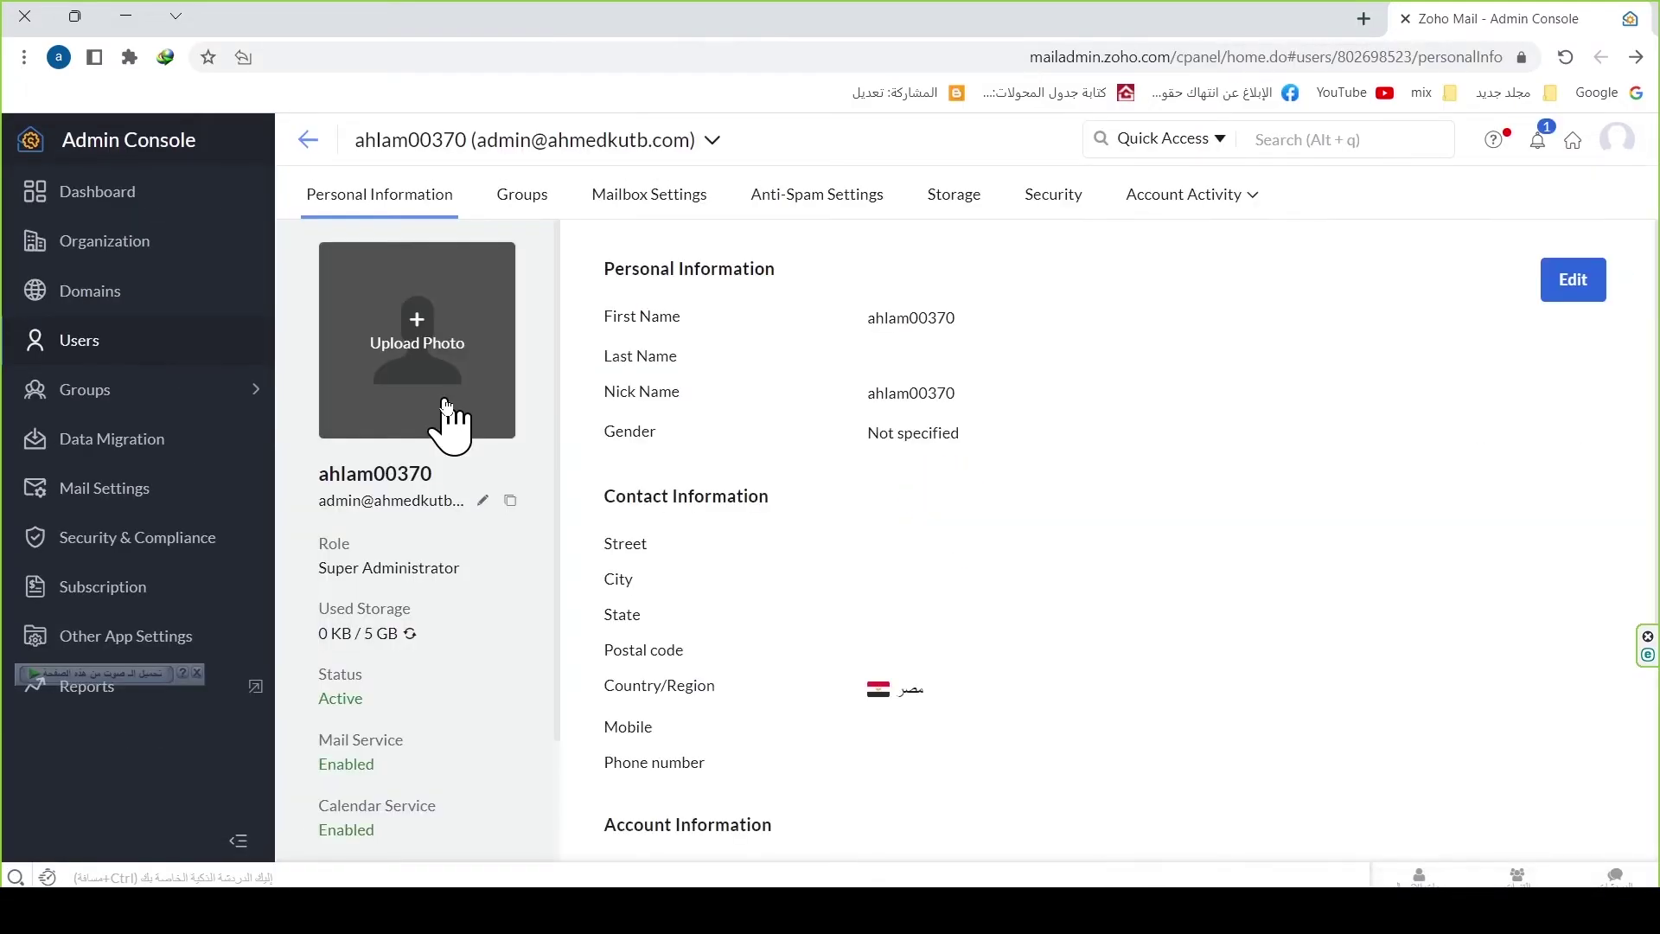
Step: Upload a Desktop picture as the admin's profile photo and return to the Users list
click(436, 346)
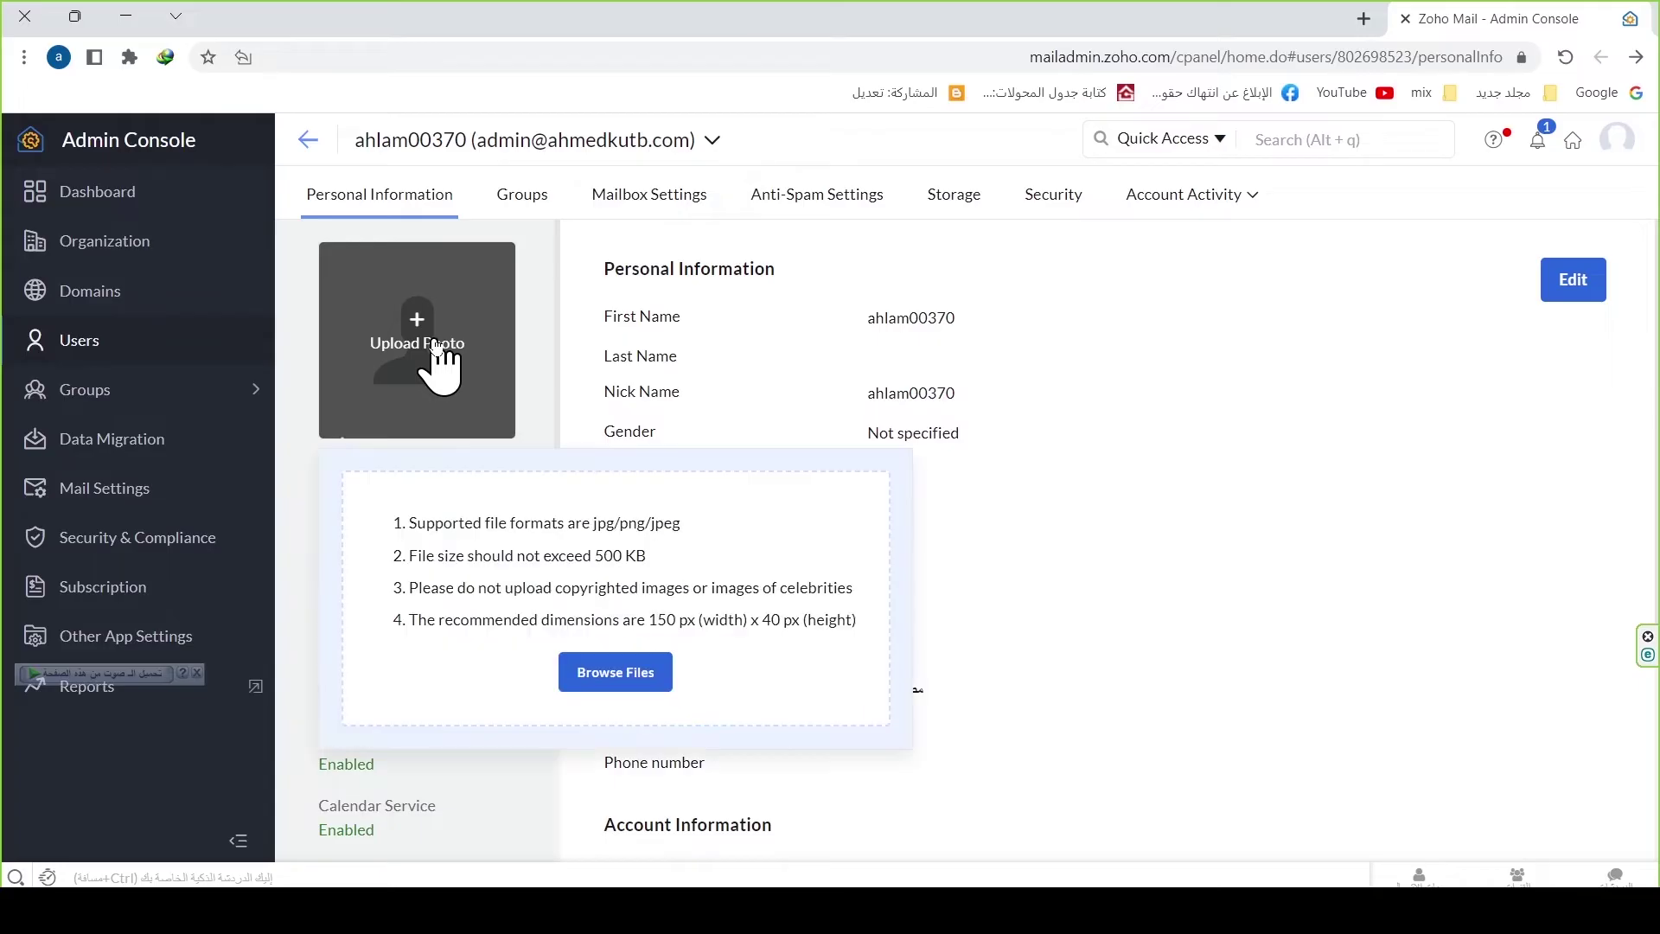
click(650, 670)
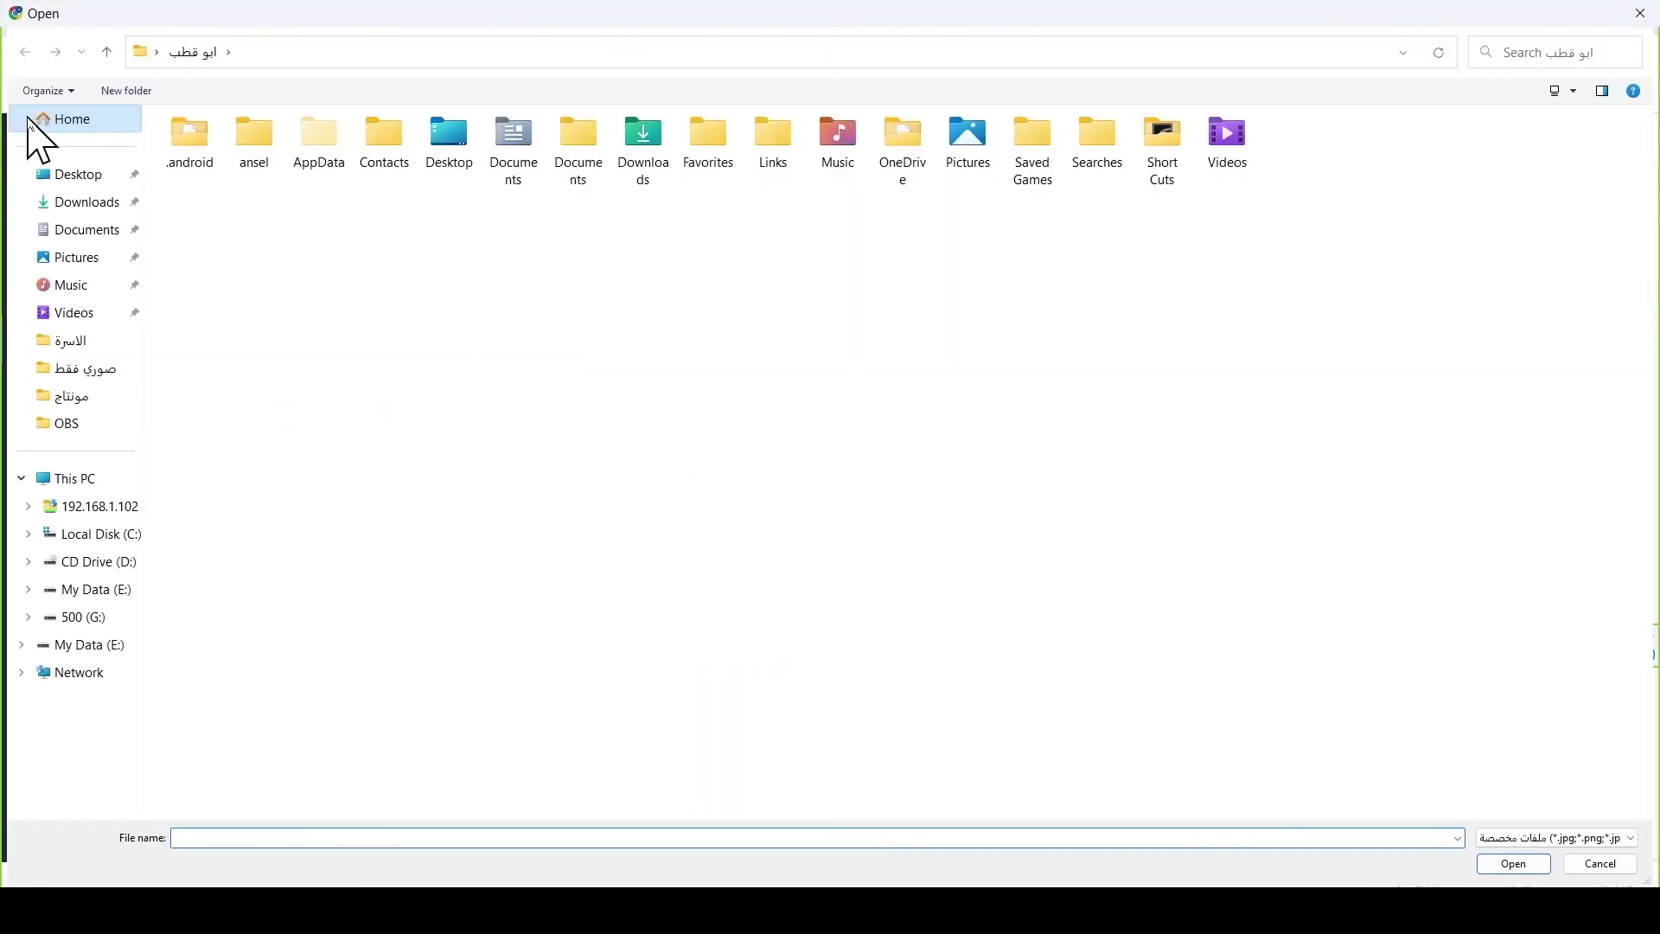
click(73, 177)
double_click(1270, 294)
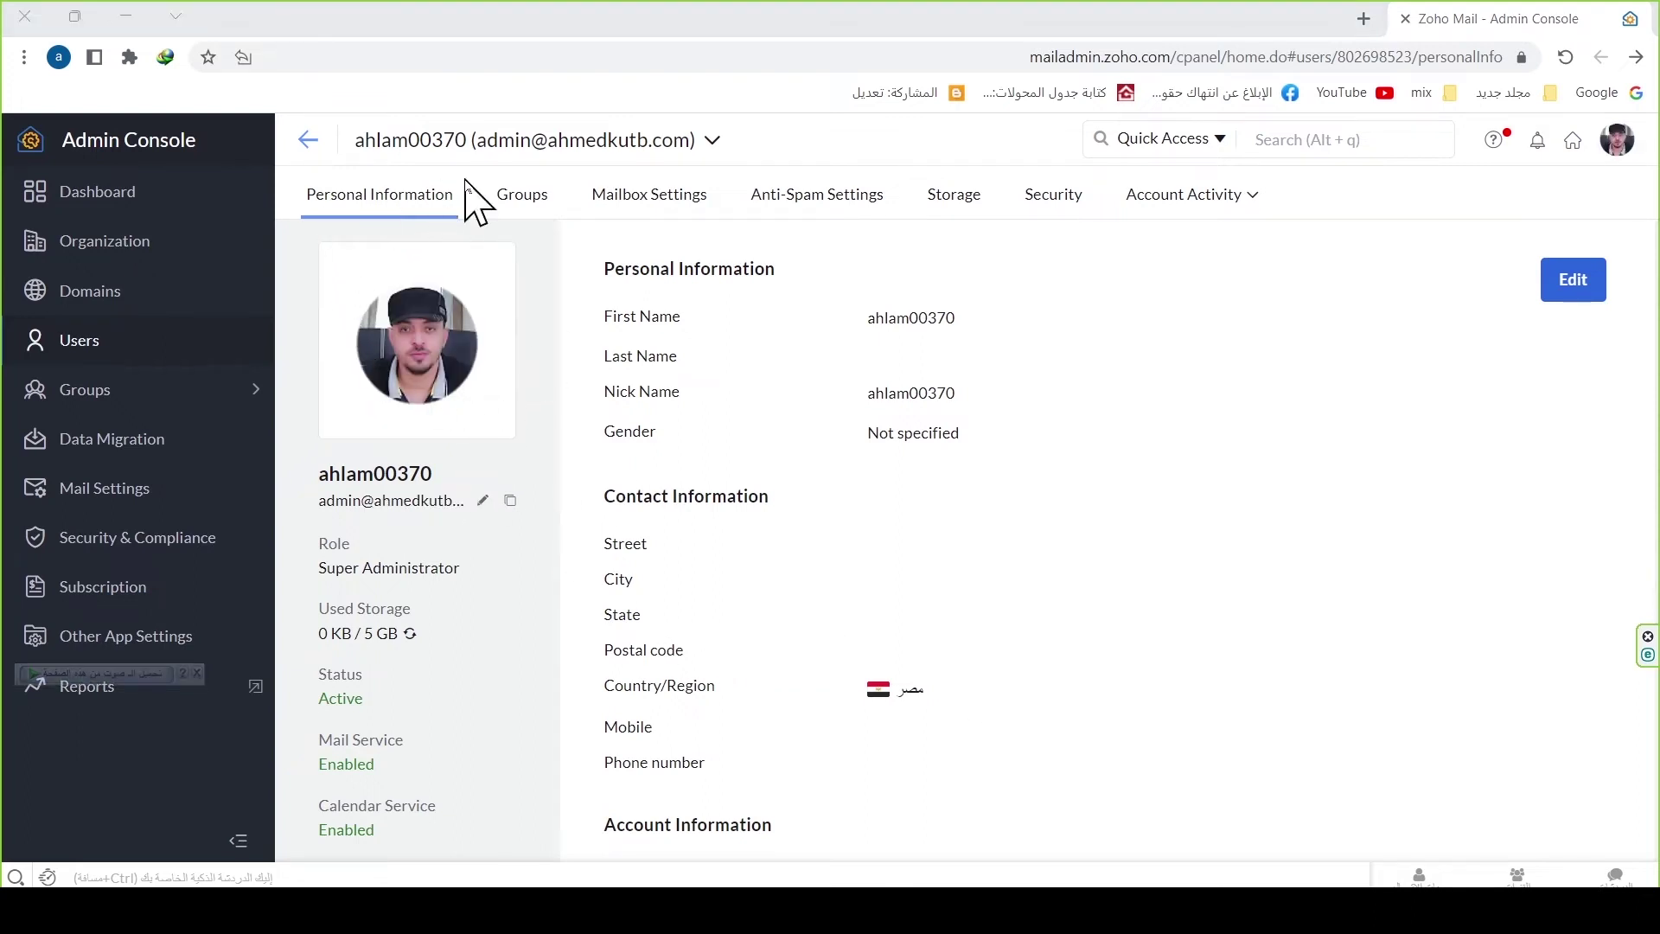
click(318, 154)
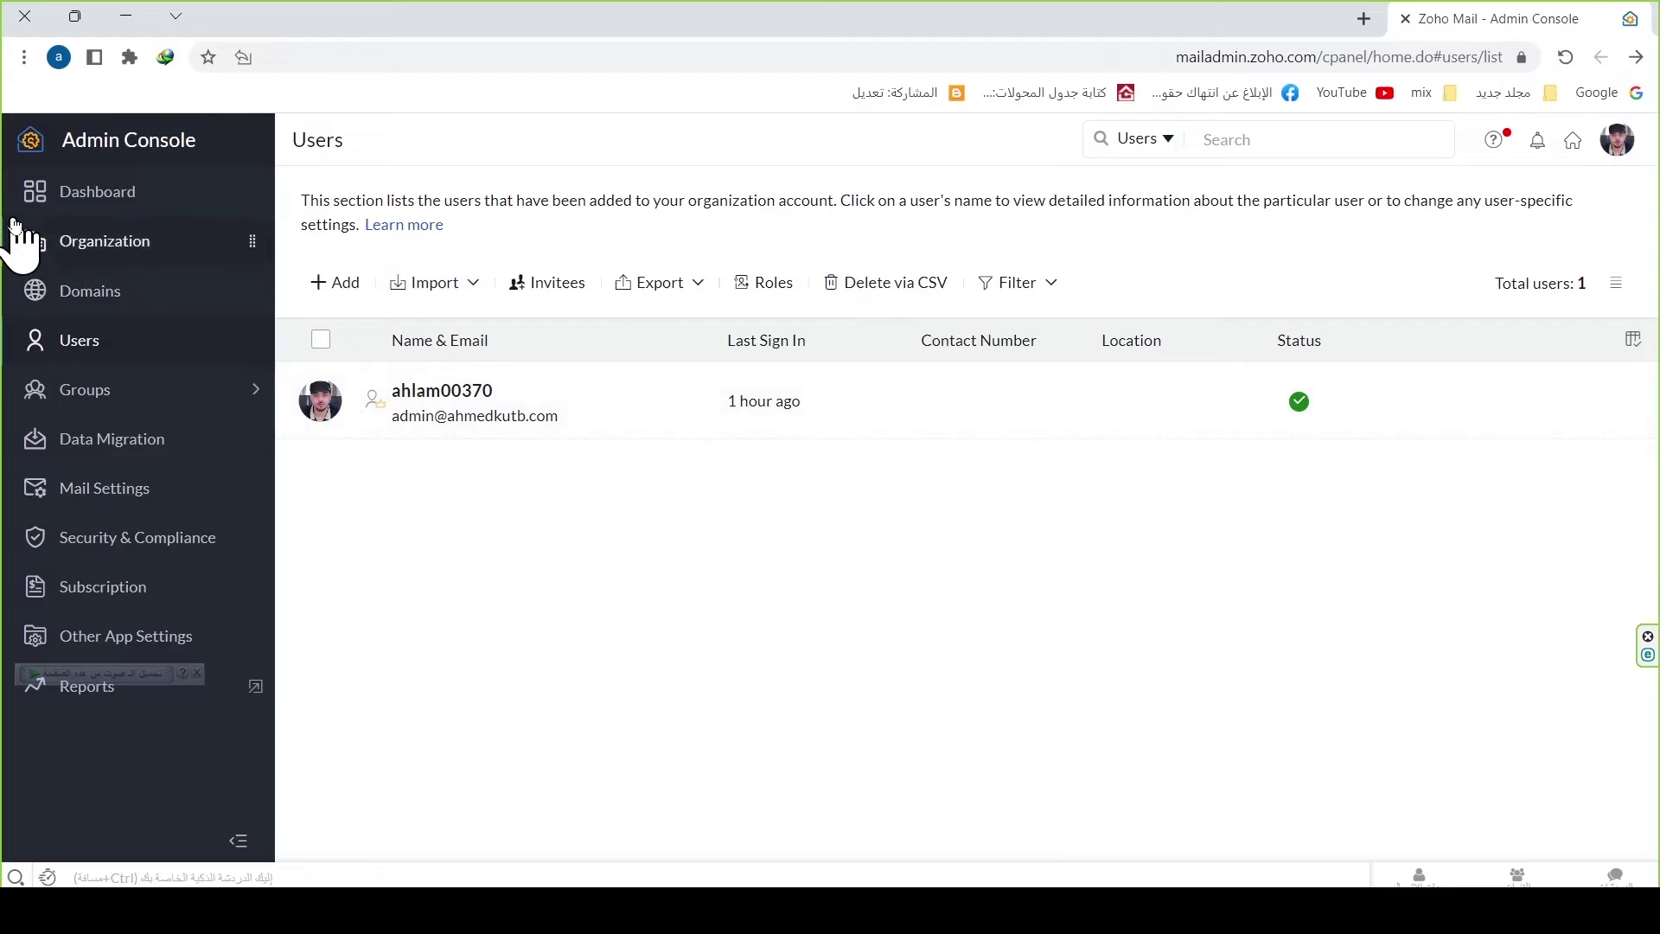
Step: Review the Suspicious Logins report from the Dashboard's Security card
click(73, 206)
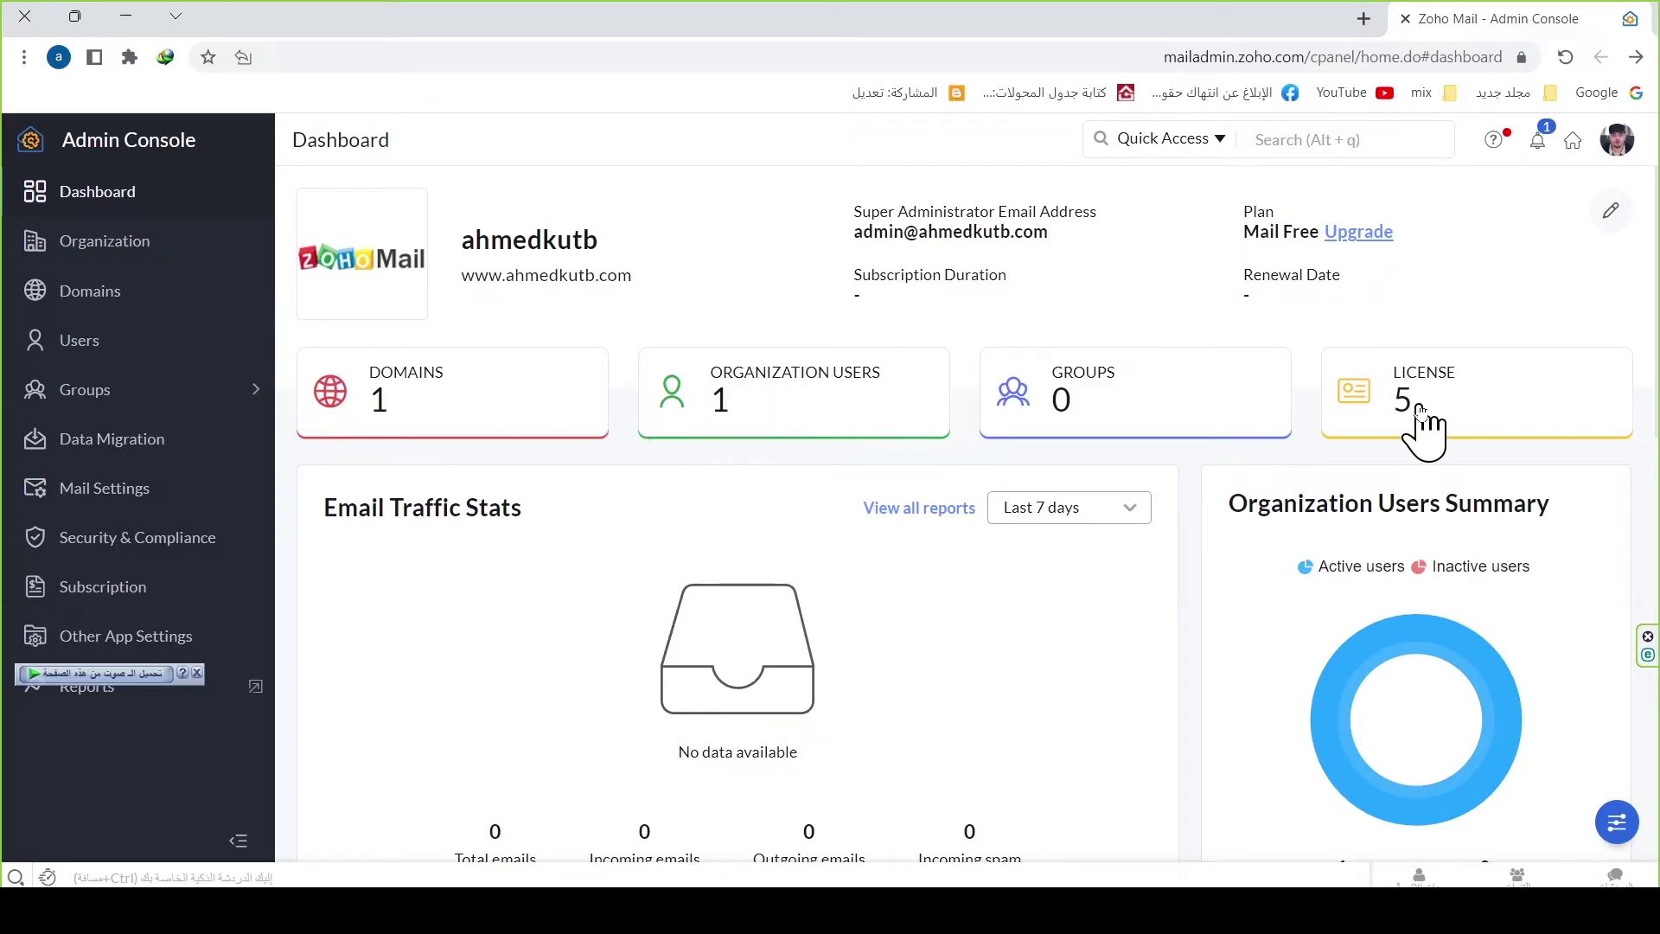
scroll(1159, 522, down, 3)
scroll(1003, 545, down, 3)
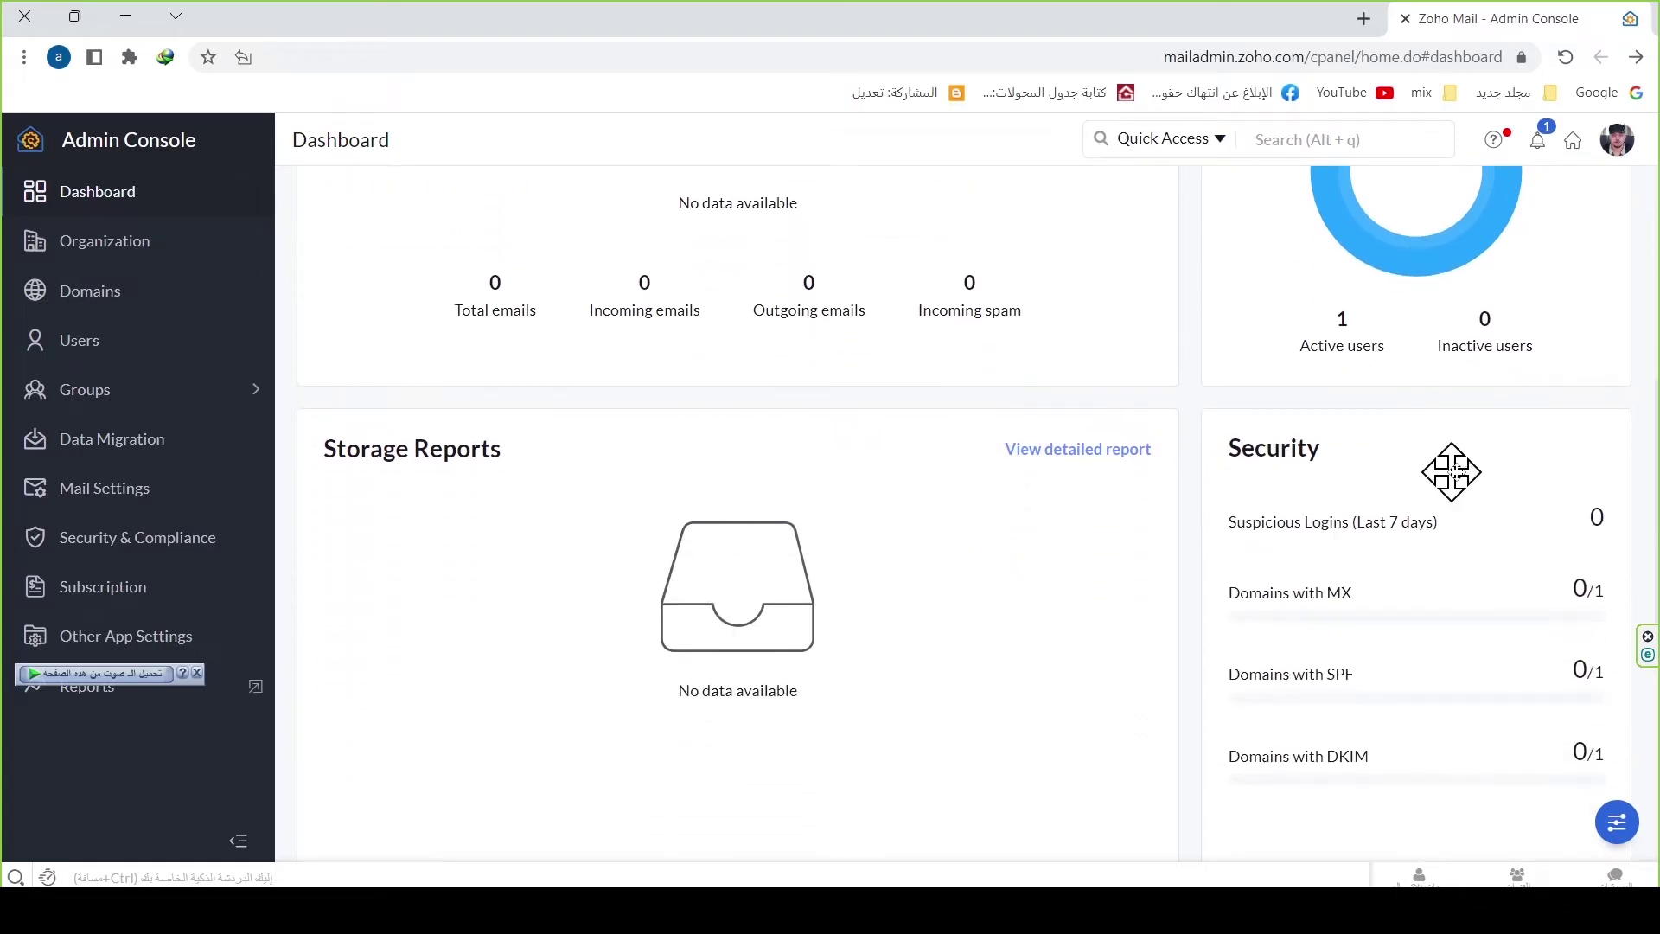
click(1339, 524)
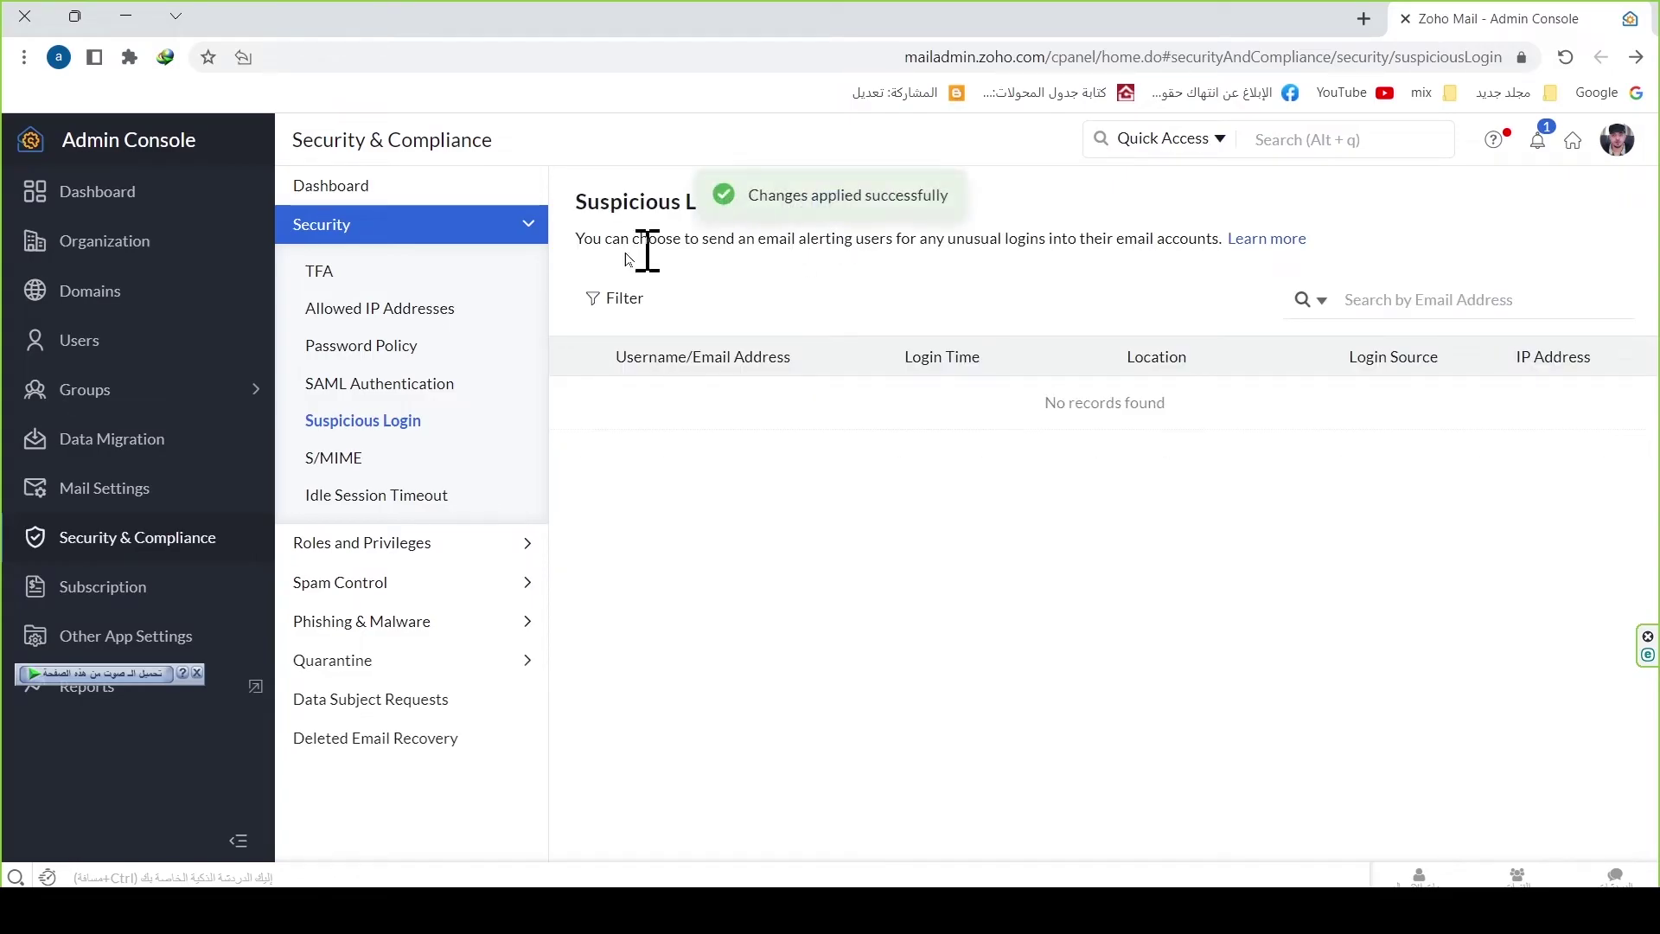
Step: Return to the Dashboard and open the Domains list from the MX summary
click(59, 197)
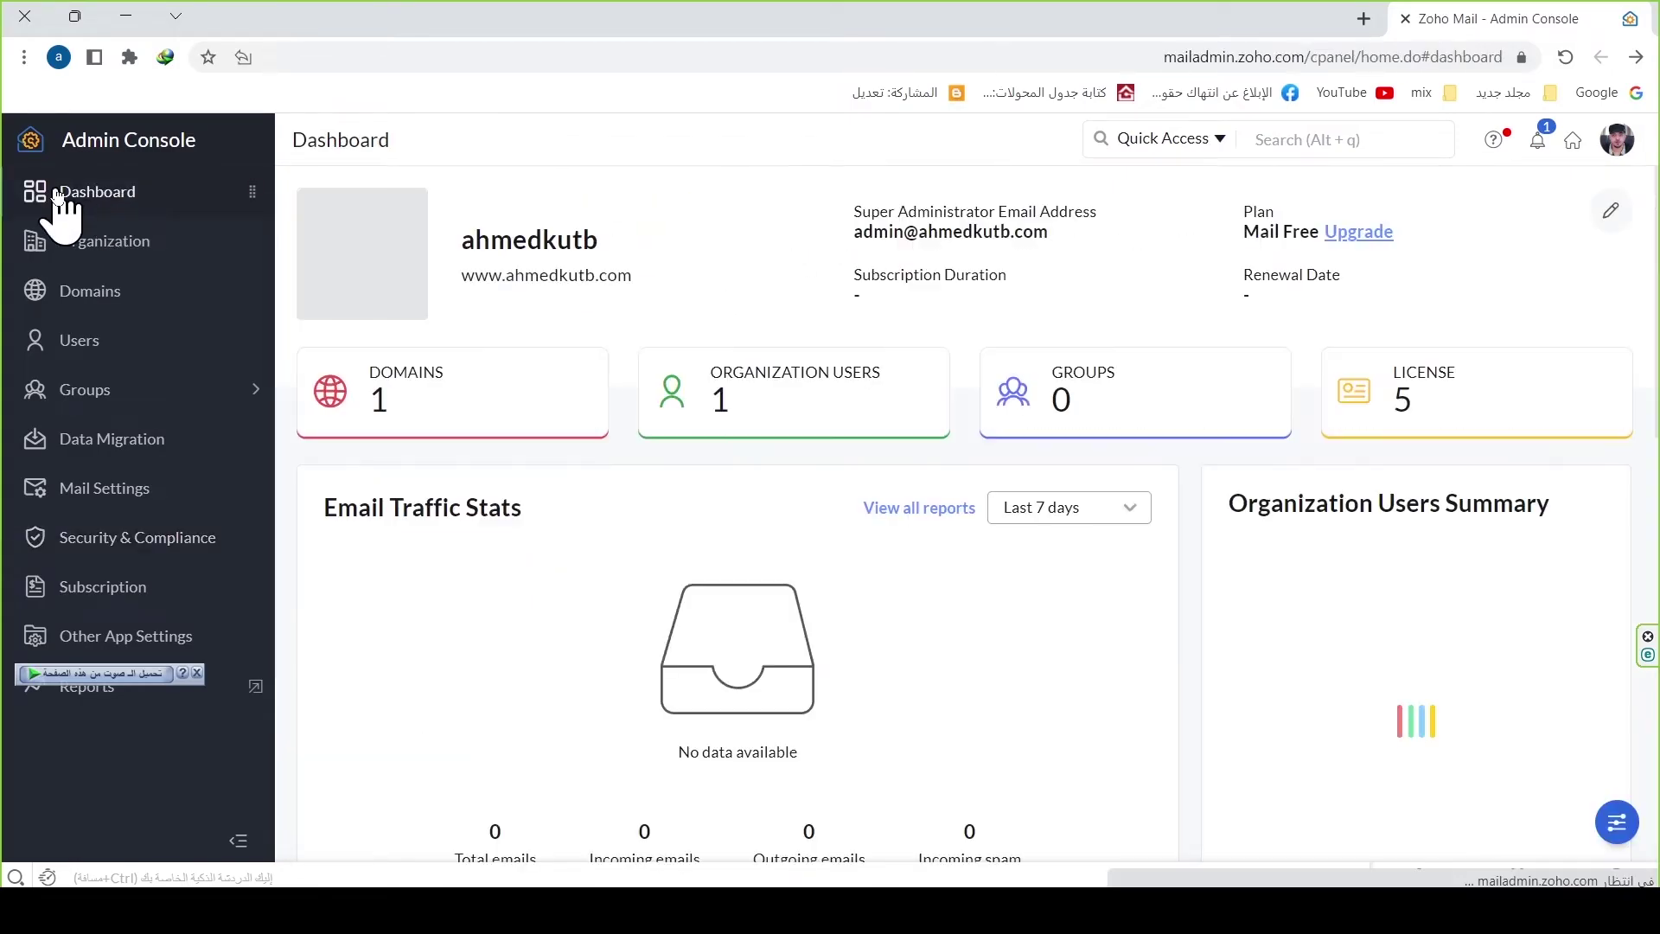
scroll(1383, 605, down, 6)
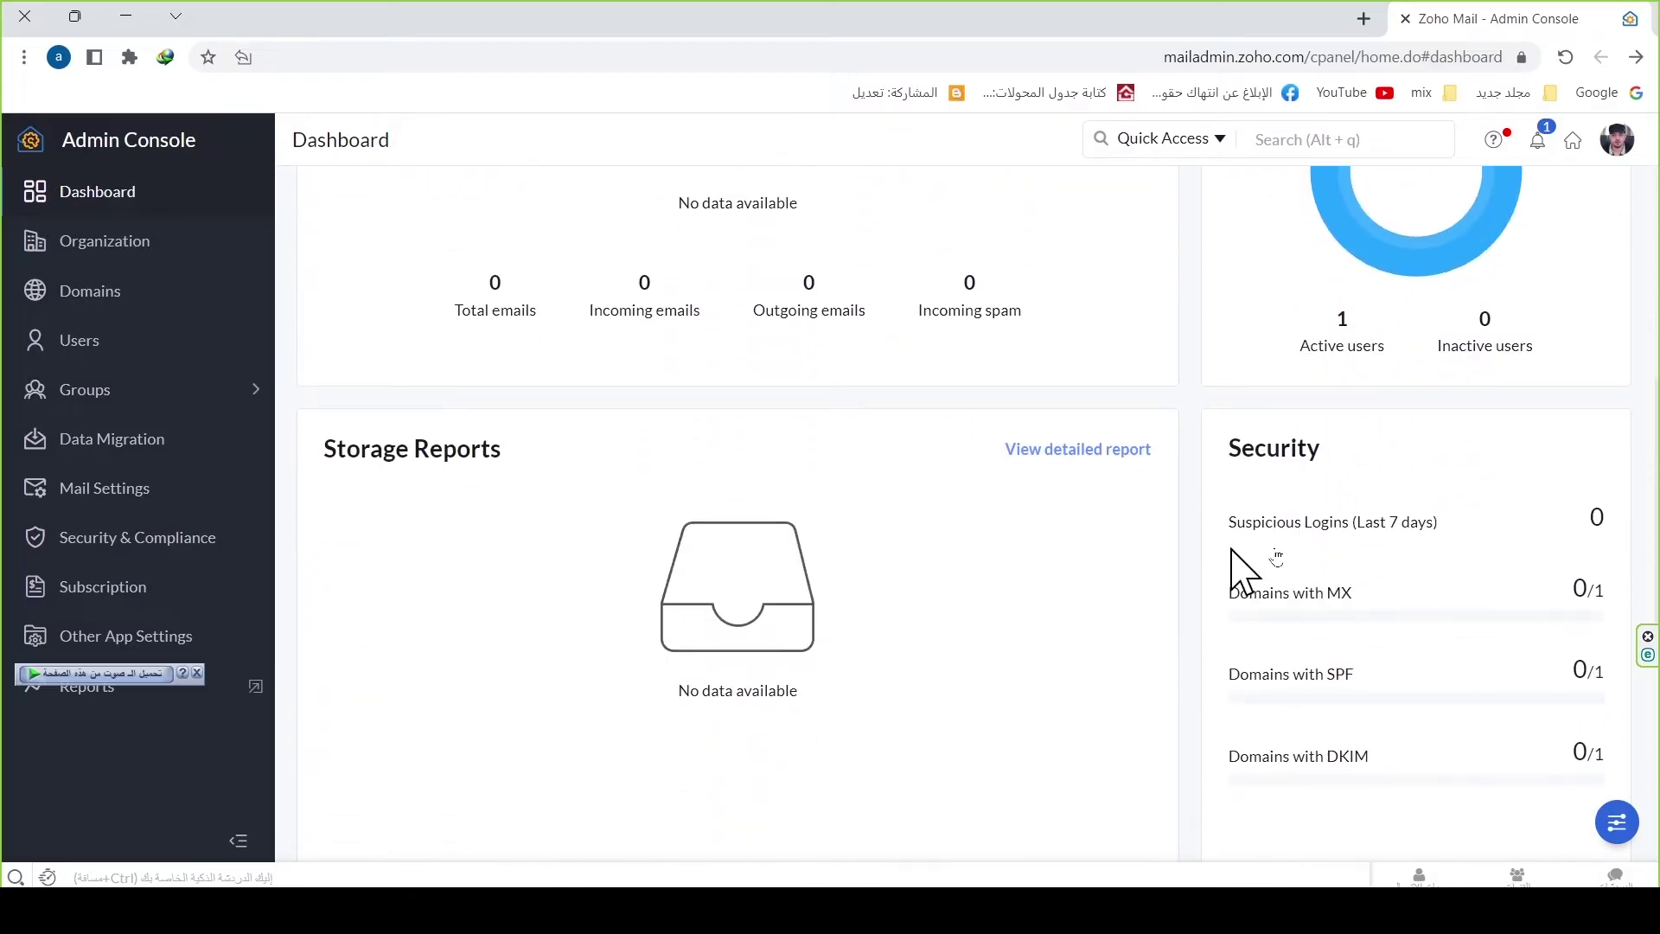
click(1282, 598)
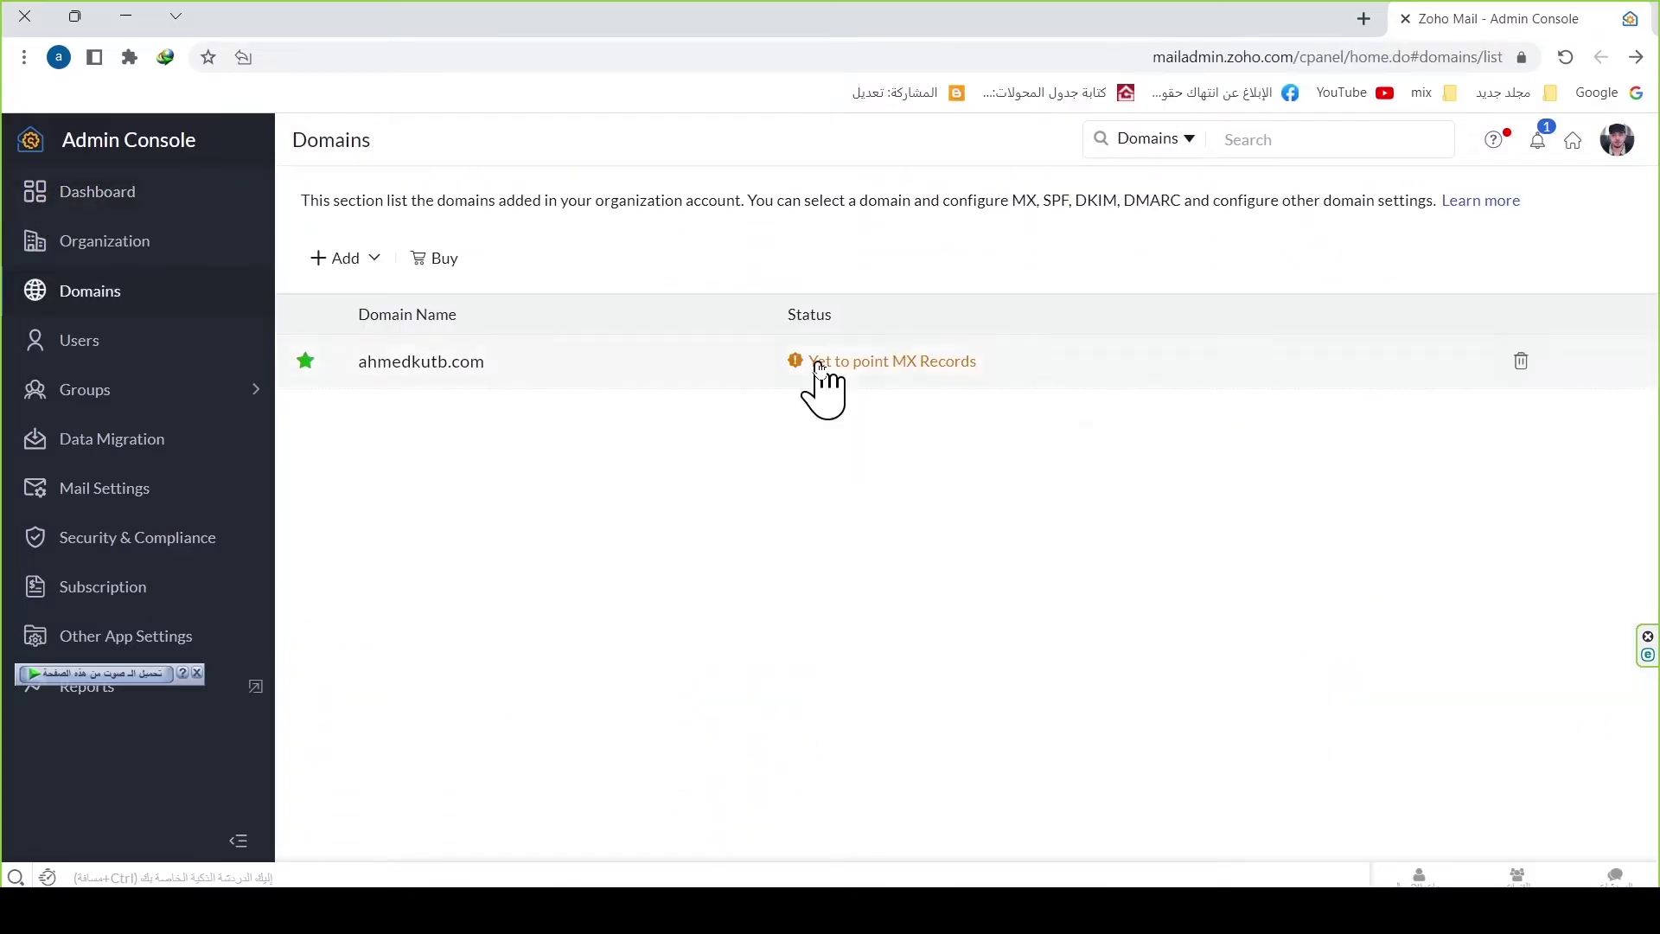
Step: Show Zoho's manual MX records (mx.zoho.com 10, mx2 20, mx3 50) and copy mx.zoho.com
click(870, 367)
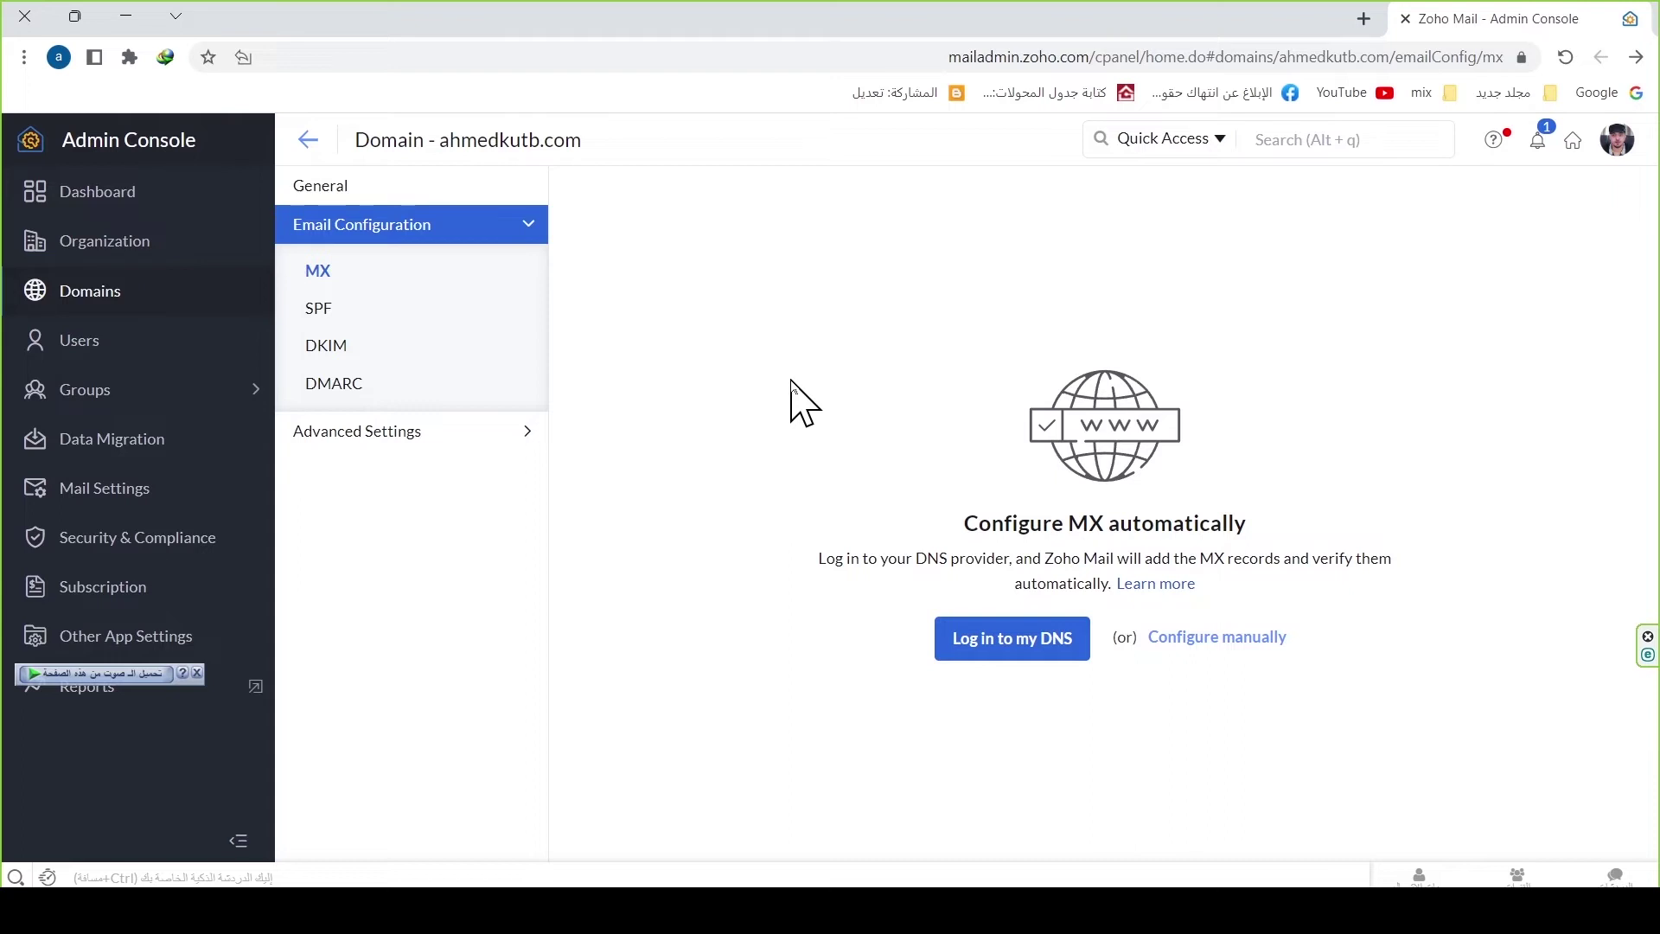
click(1241, 639)
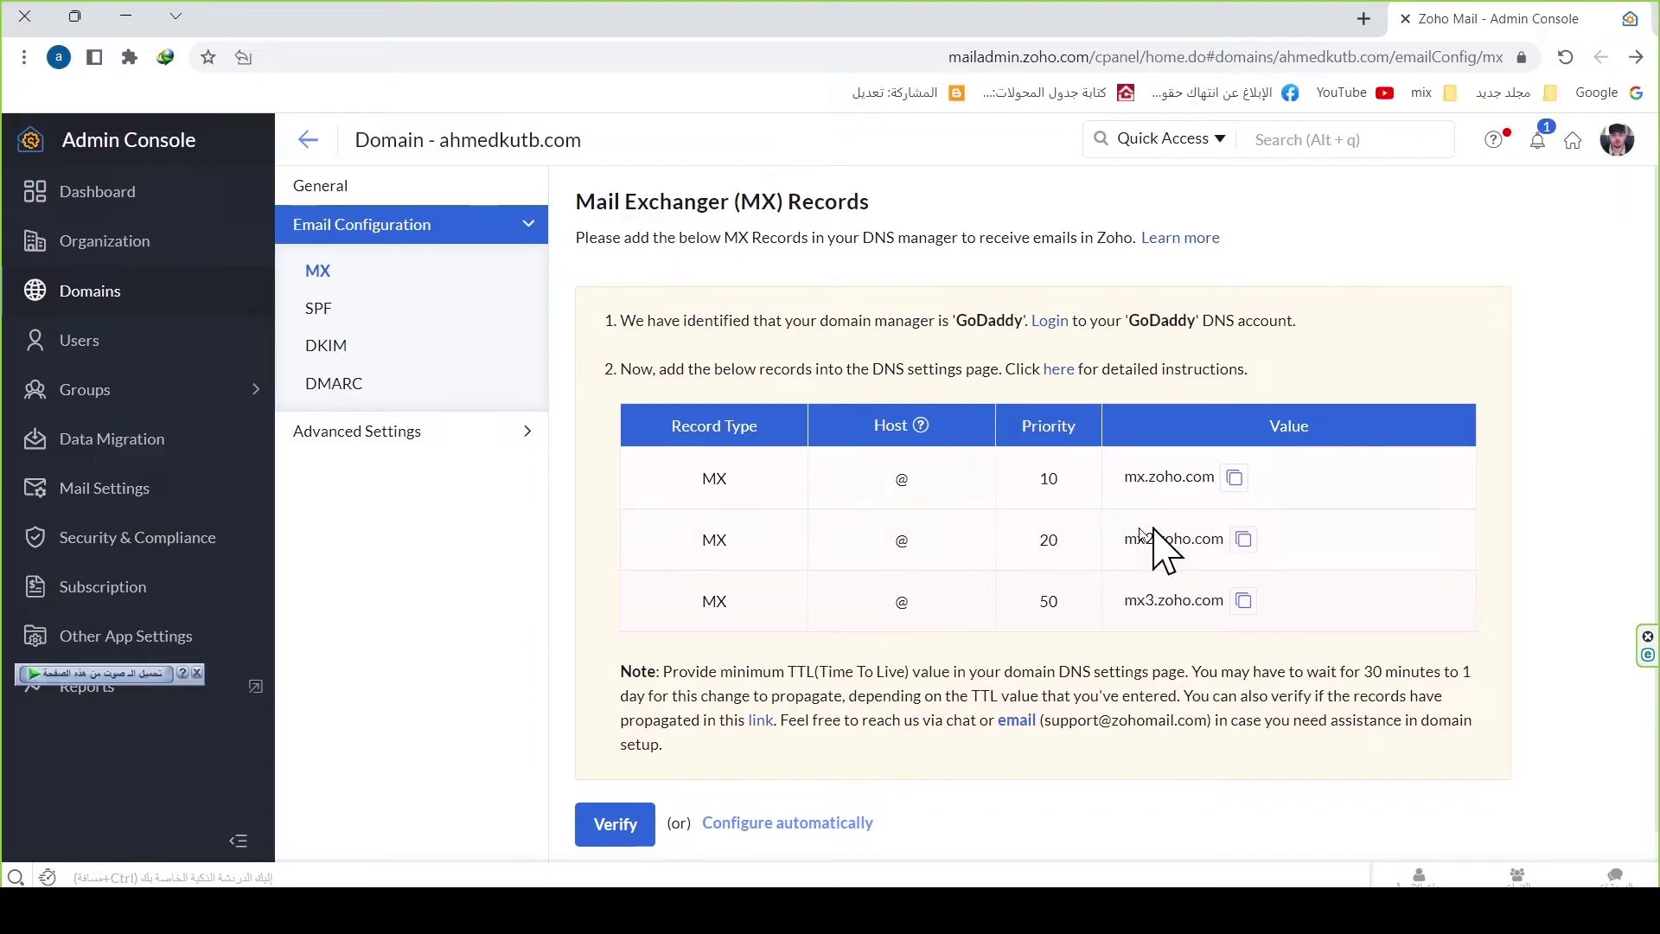
click(1235, 478)
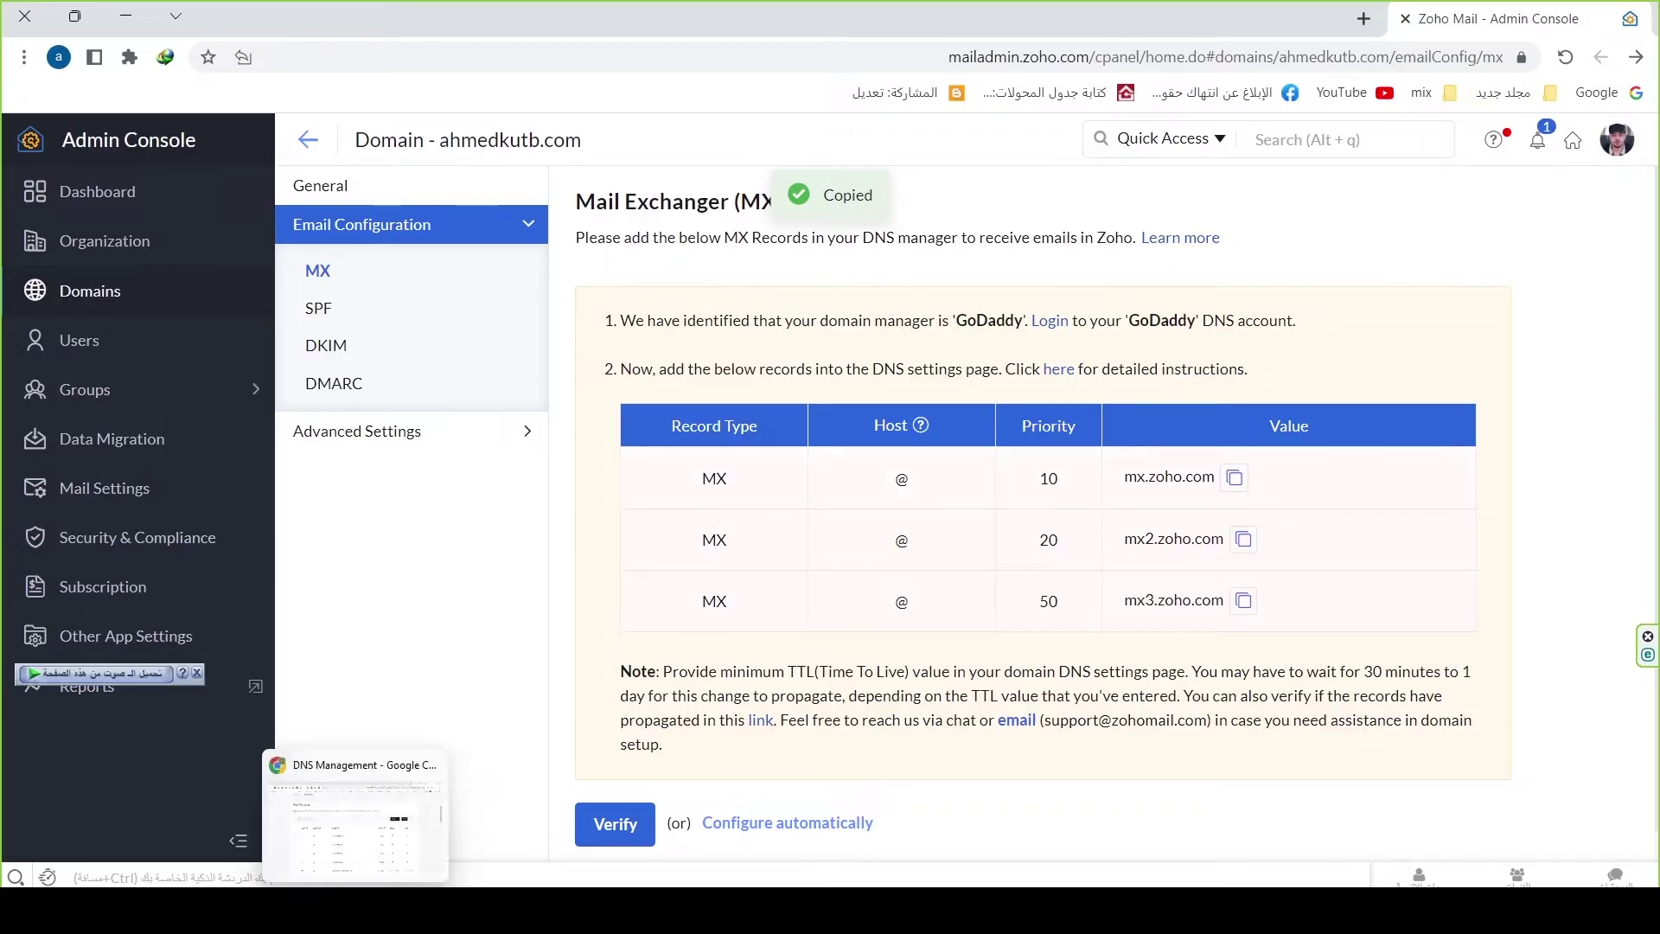
click(363, 817)
Step: Add an MX record on @ pointing to mx.zoho.com at priority 10
click(1303, 357)
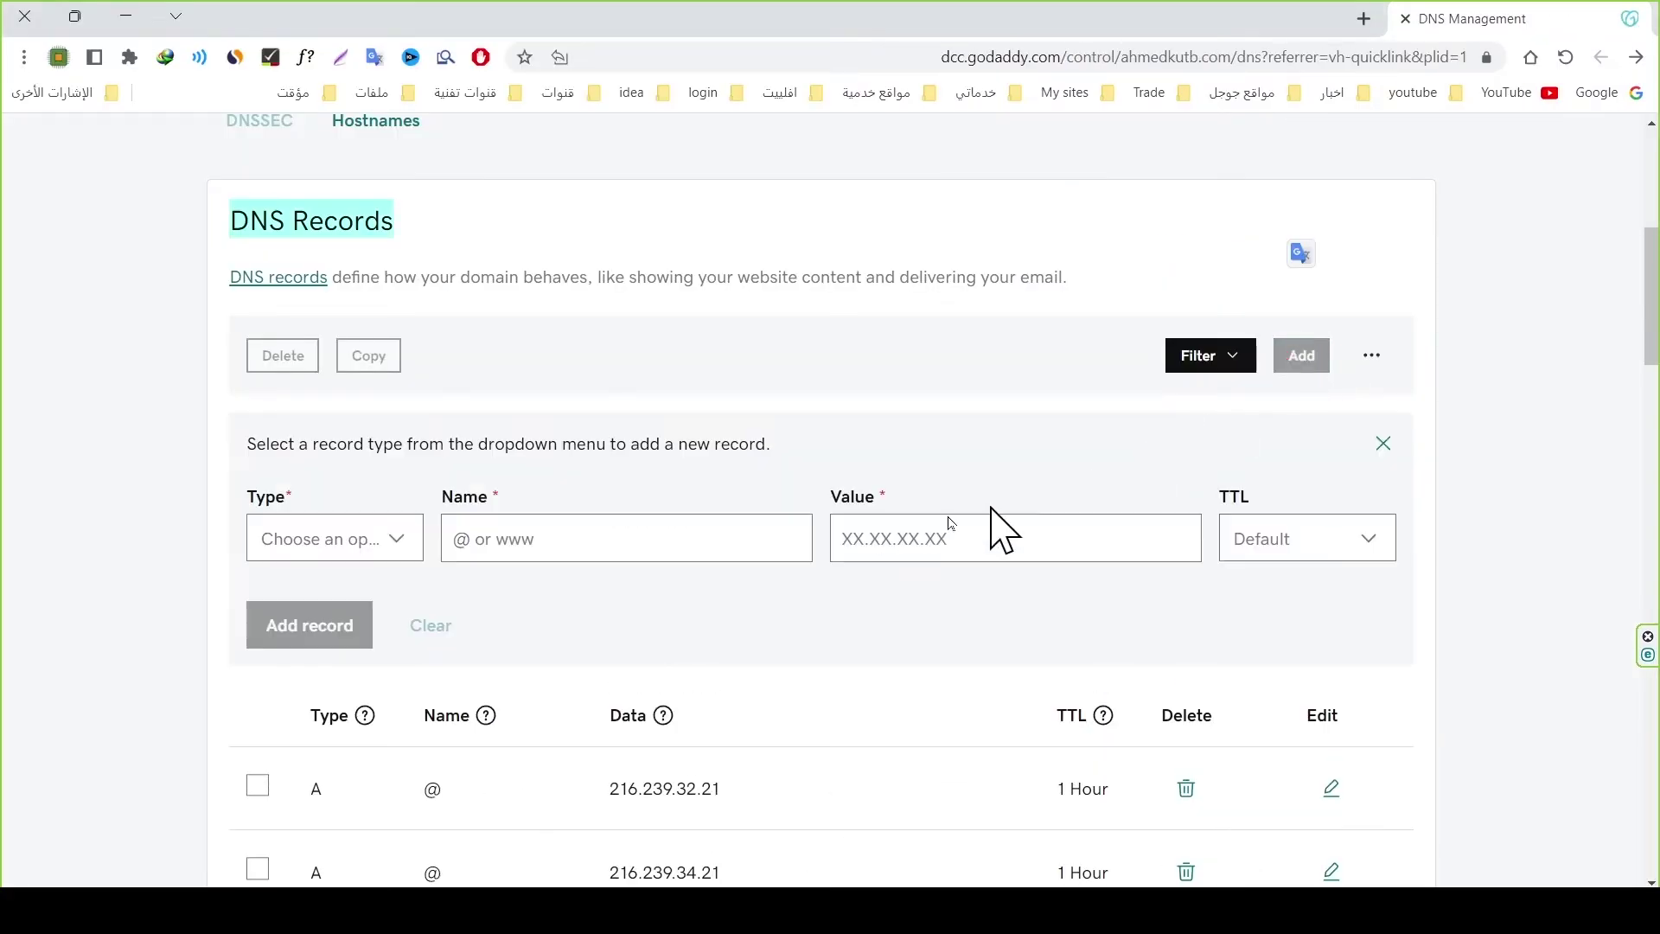
click(391, 545)
scroll(346, 623, down, 1)
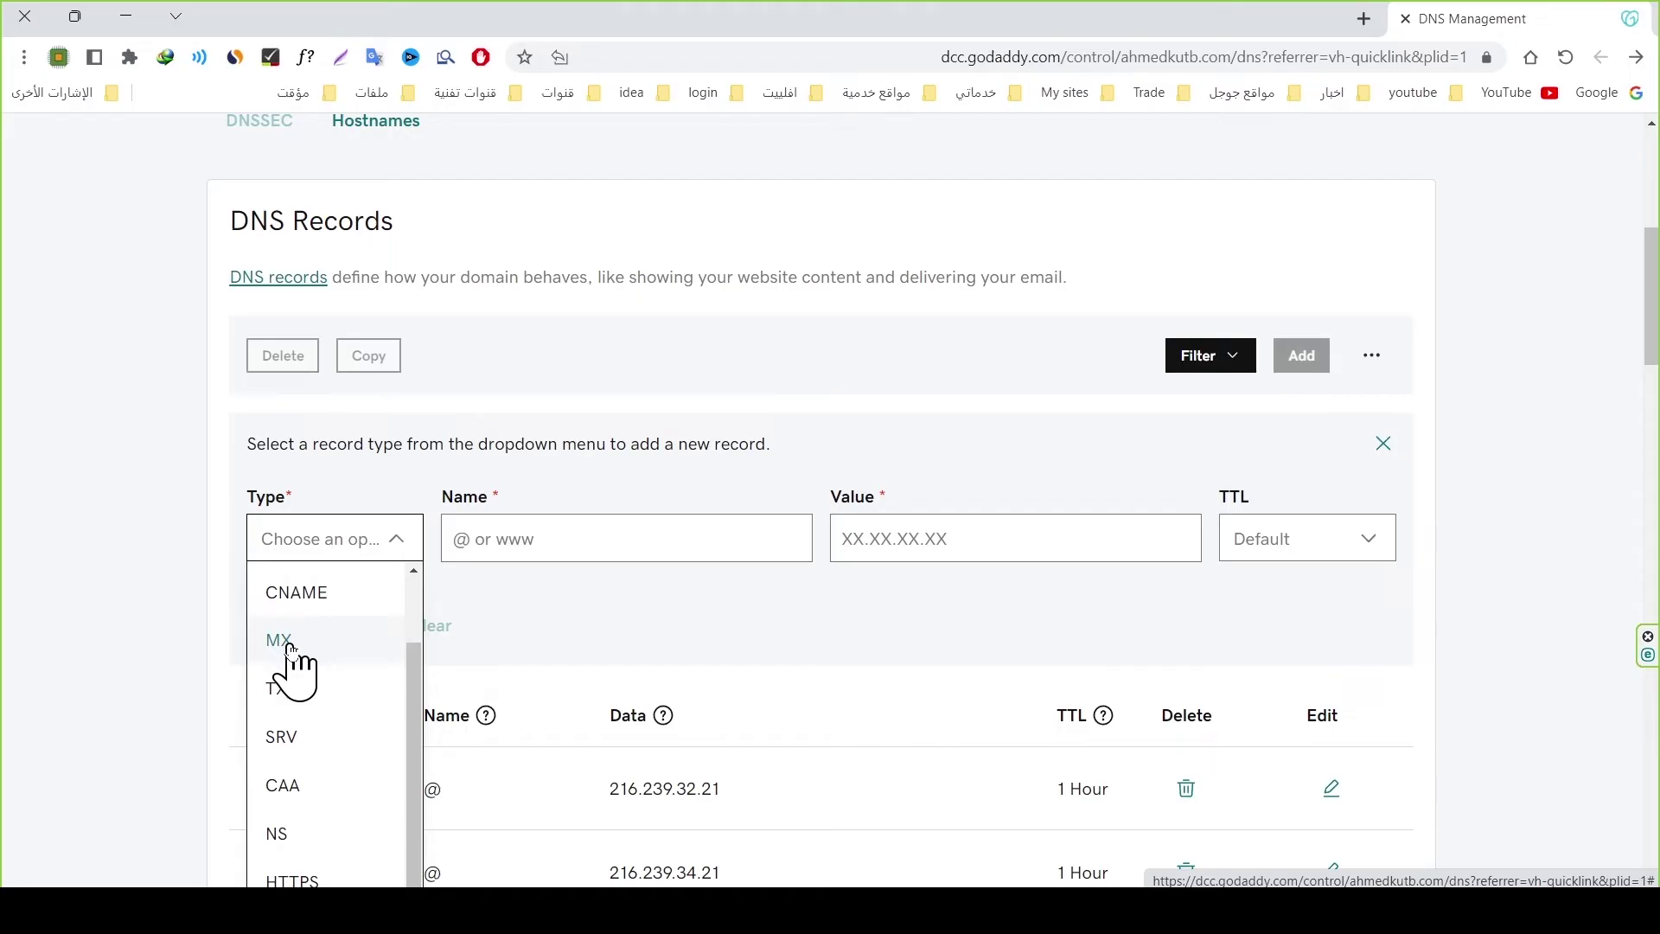
click(296, 644)
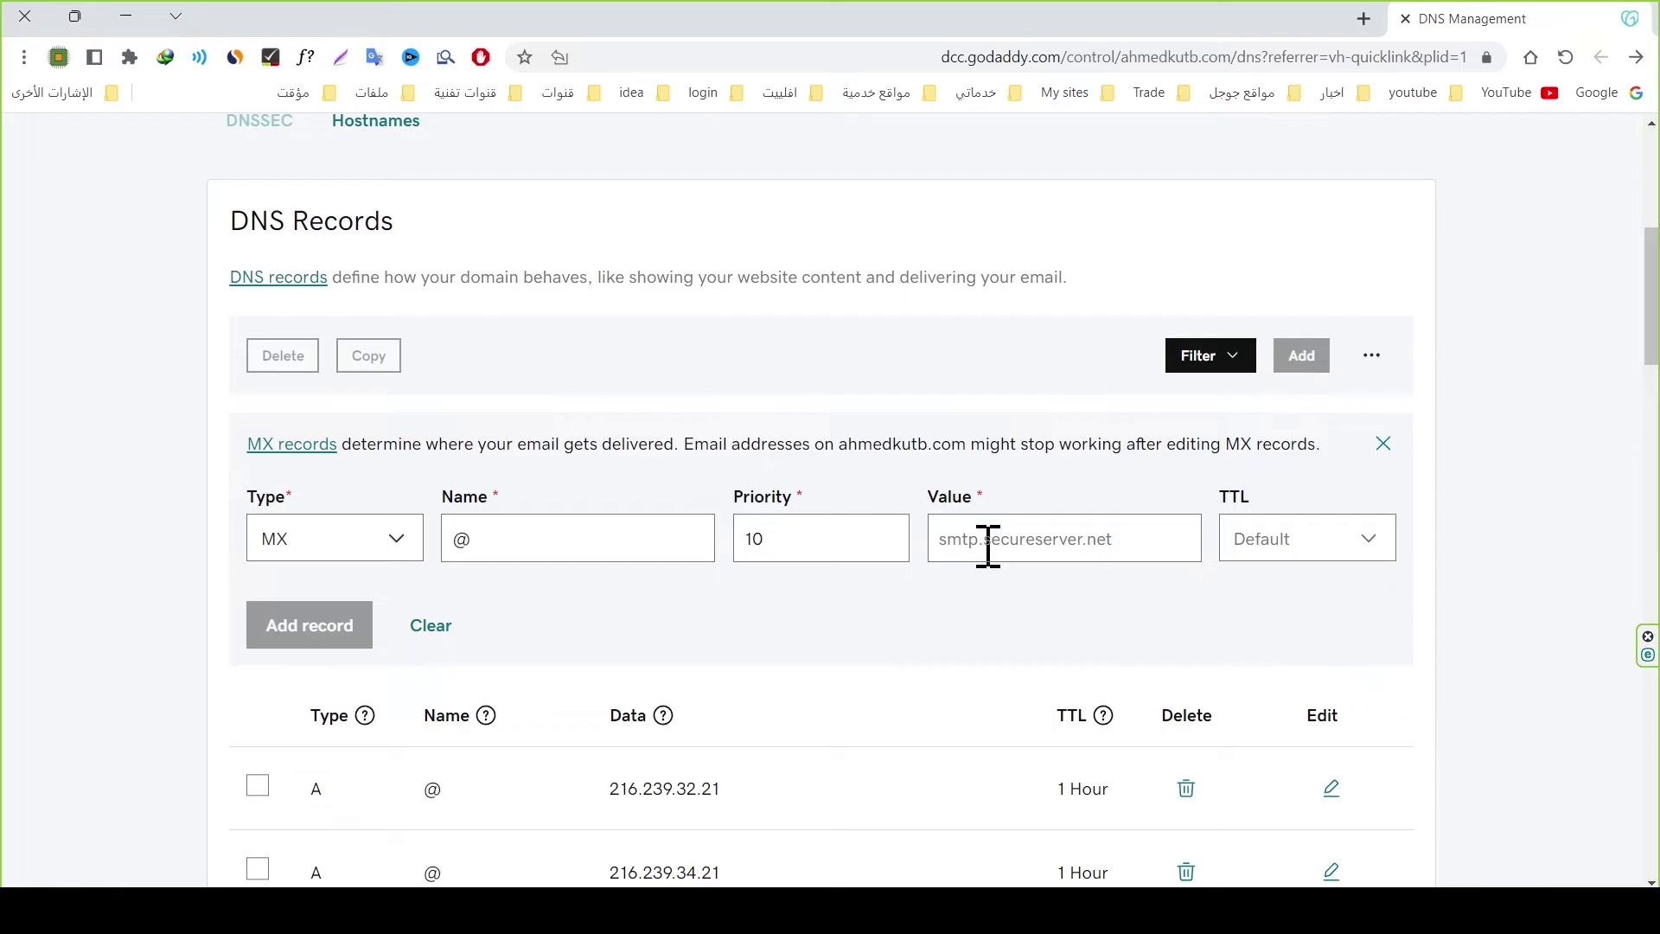
key(ctrl+v)
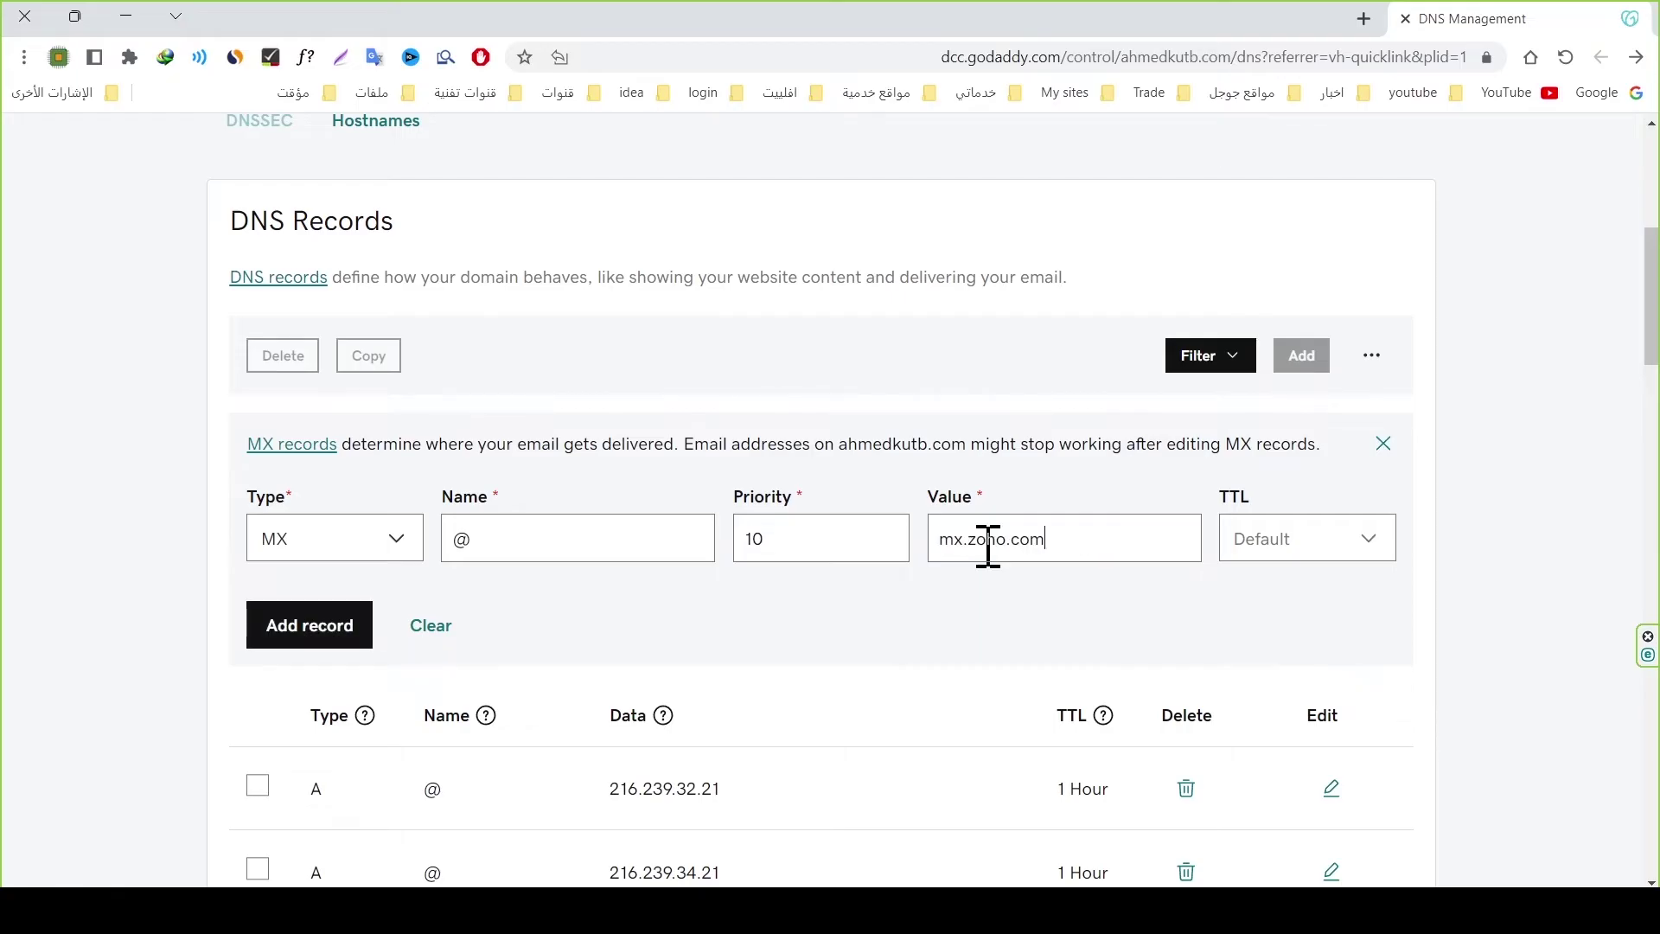
mouse_move(365, 715)
click(278, 641)
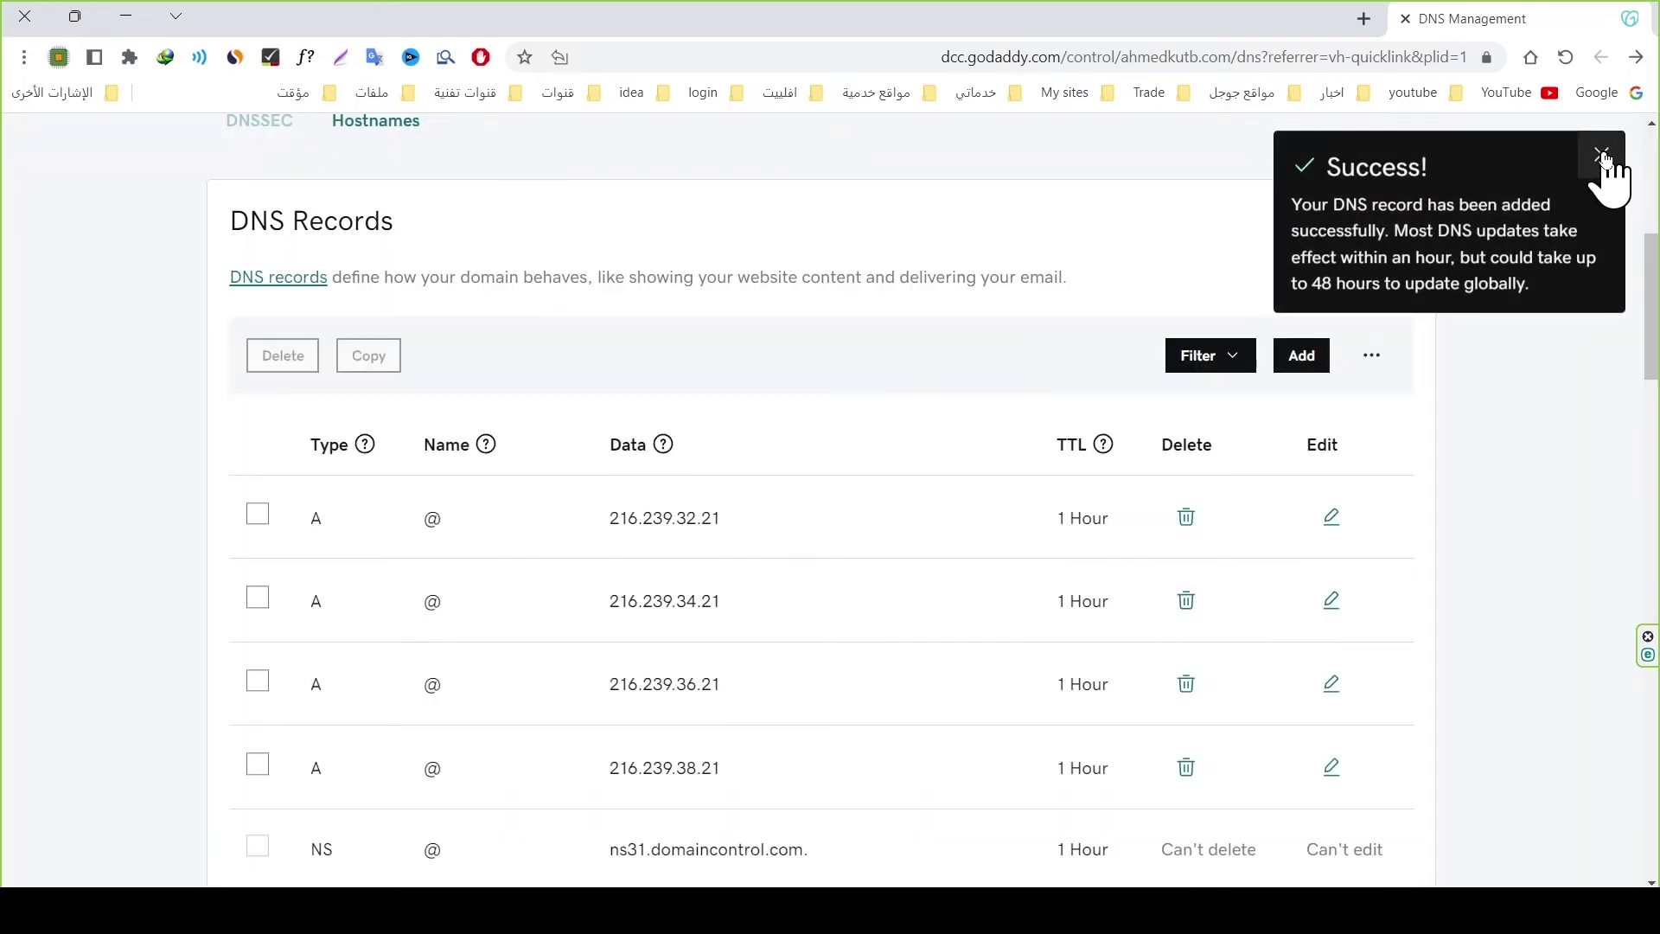
click(1601, 154)
Step: Copy mx2.zoho.com from Zoho and add it as an MX record at priority 20
mouse_move(394, 916)
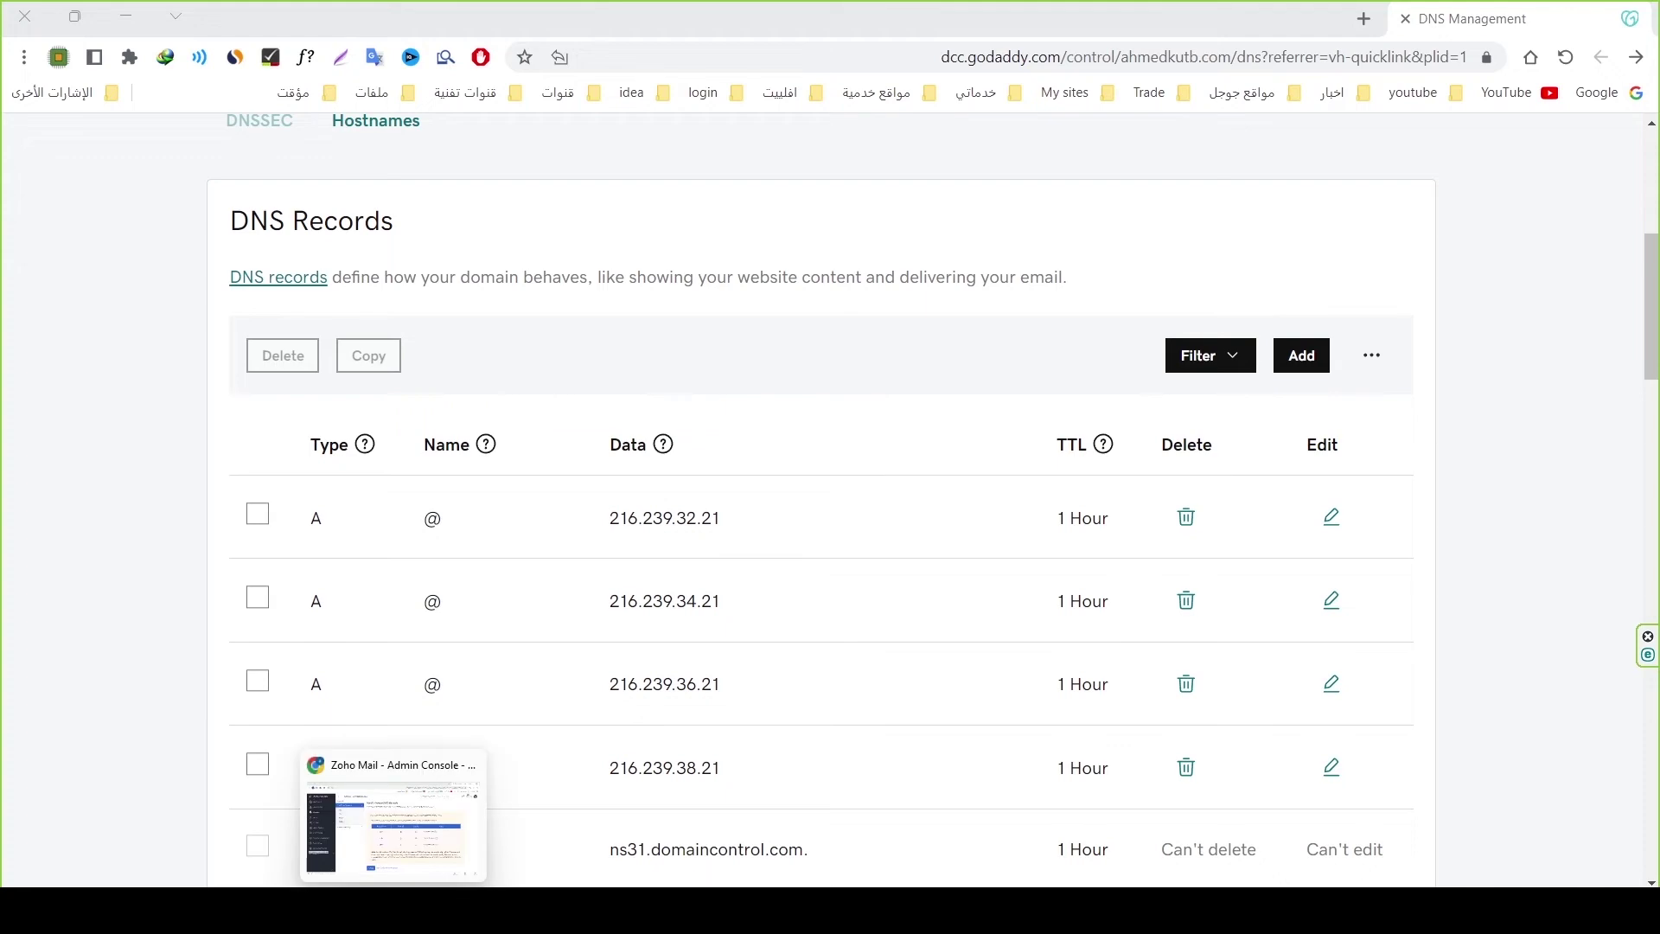
click(393, 817)
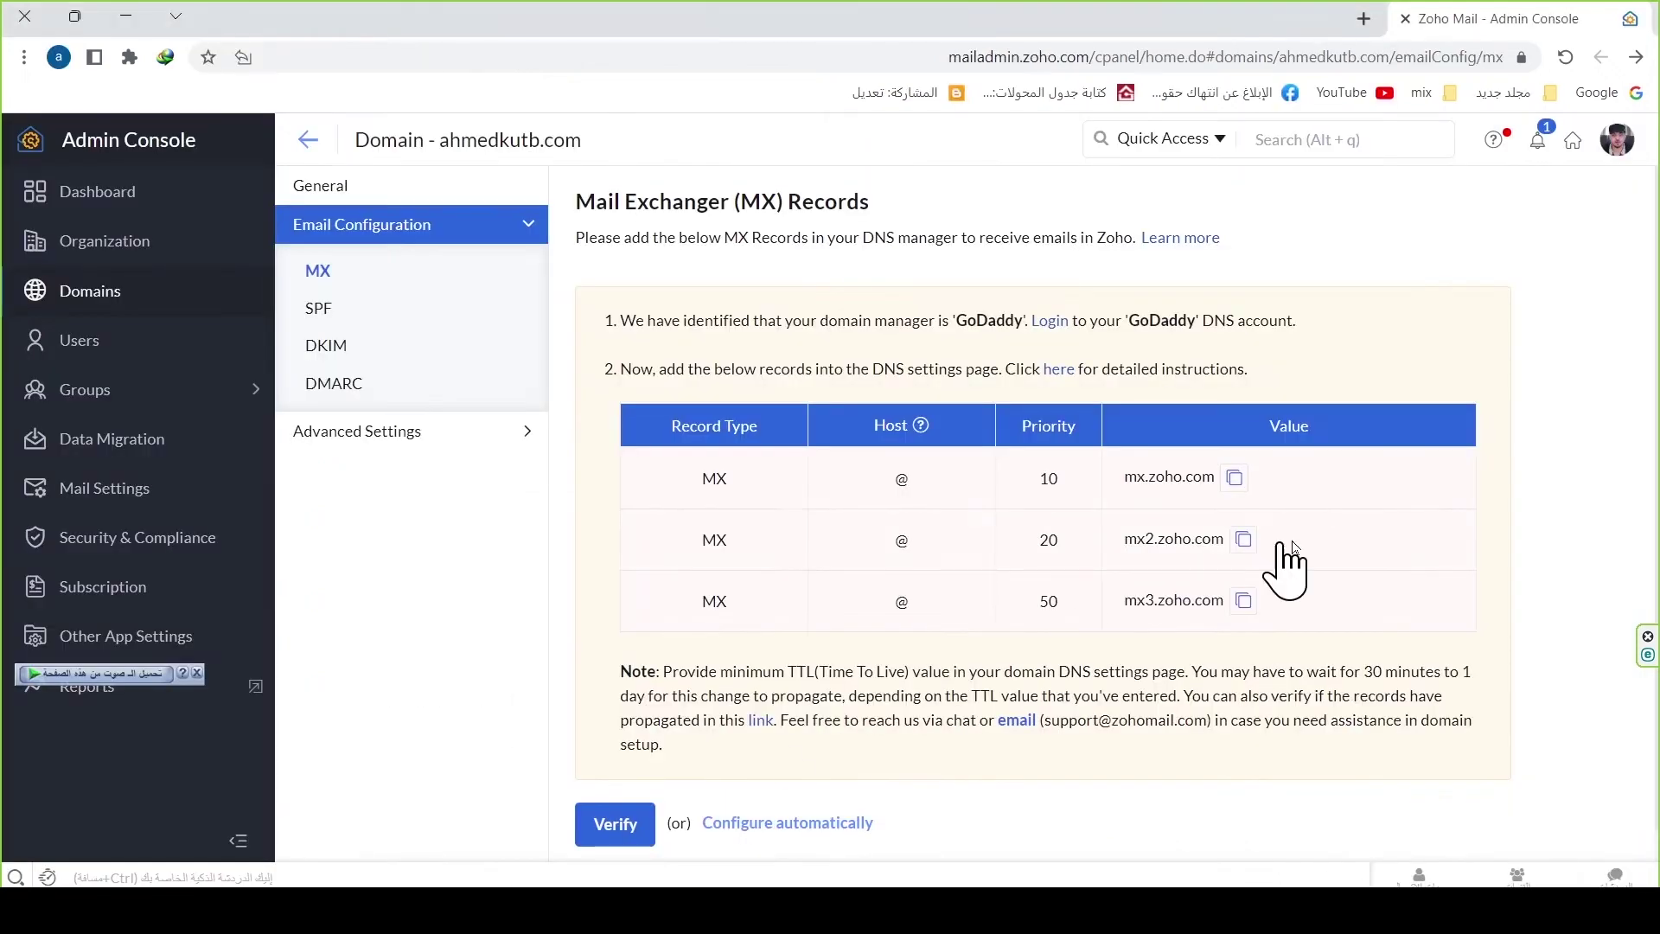
click(1244, 540)
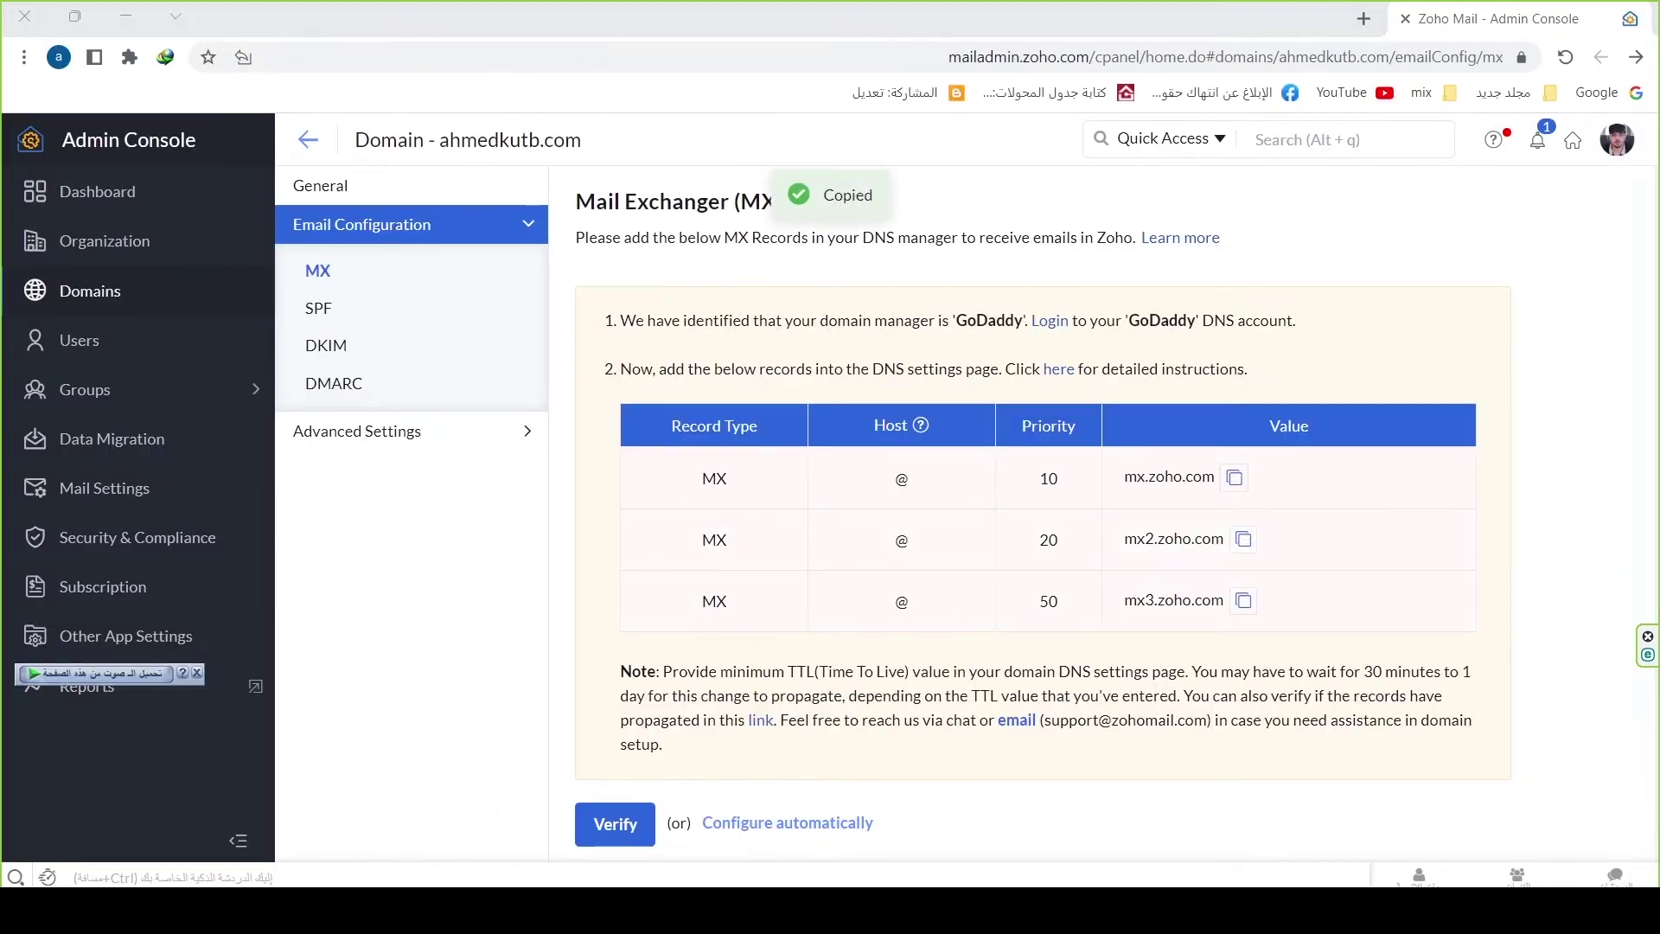
key(alt+Tab)
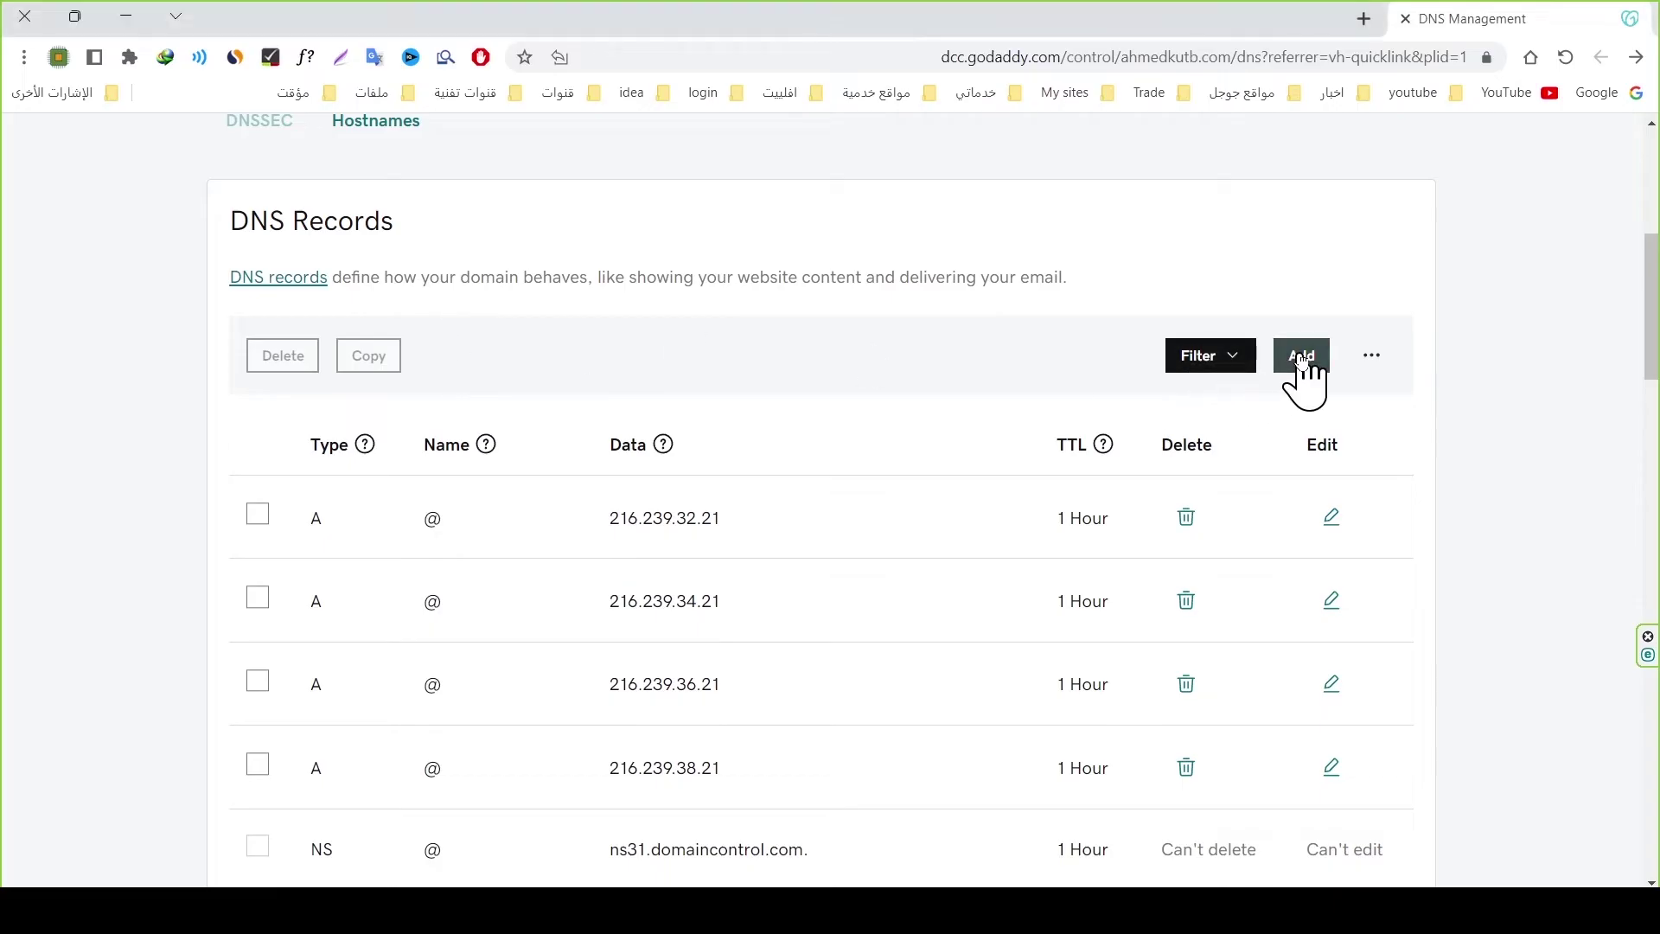
click(1302, 362)
click(356, 545)
click(302, 737)
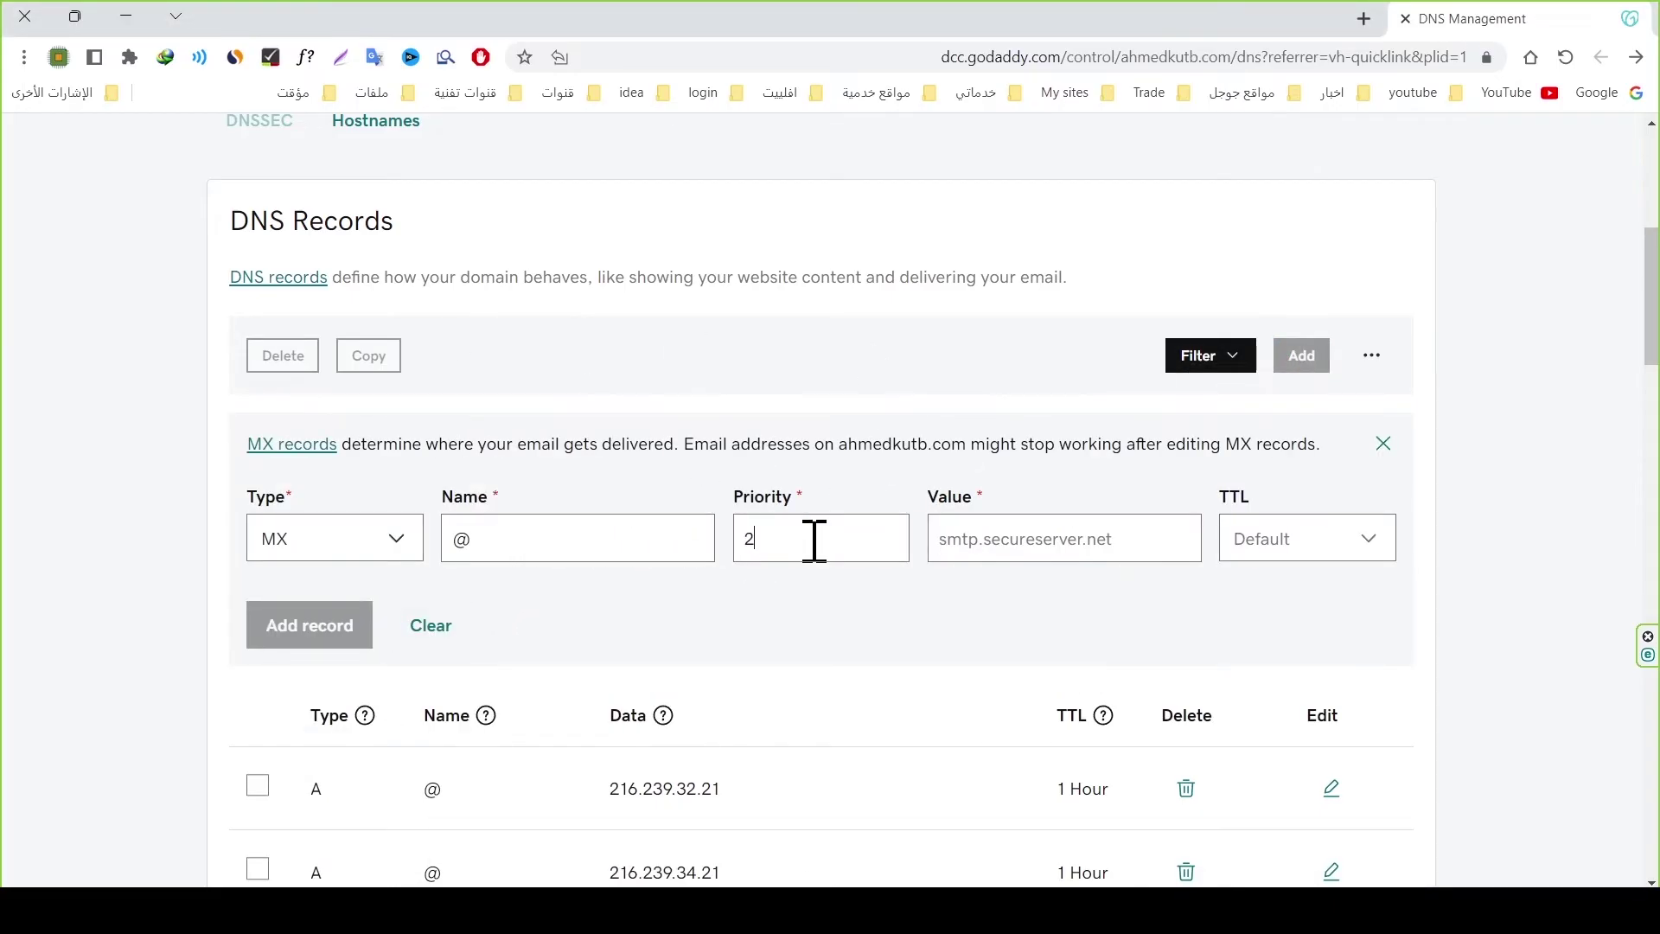
click(991, 541)
key(ctrl+v)
click(309, 635)
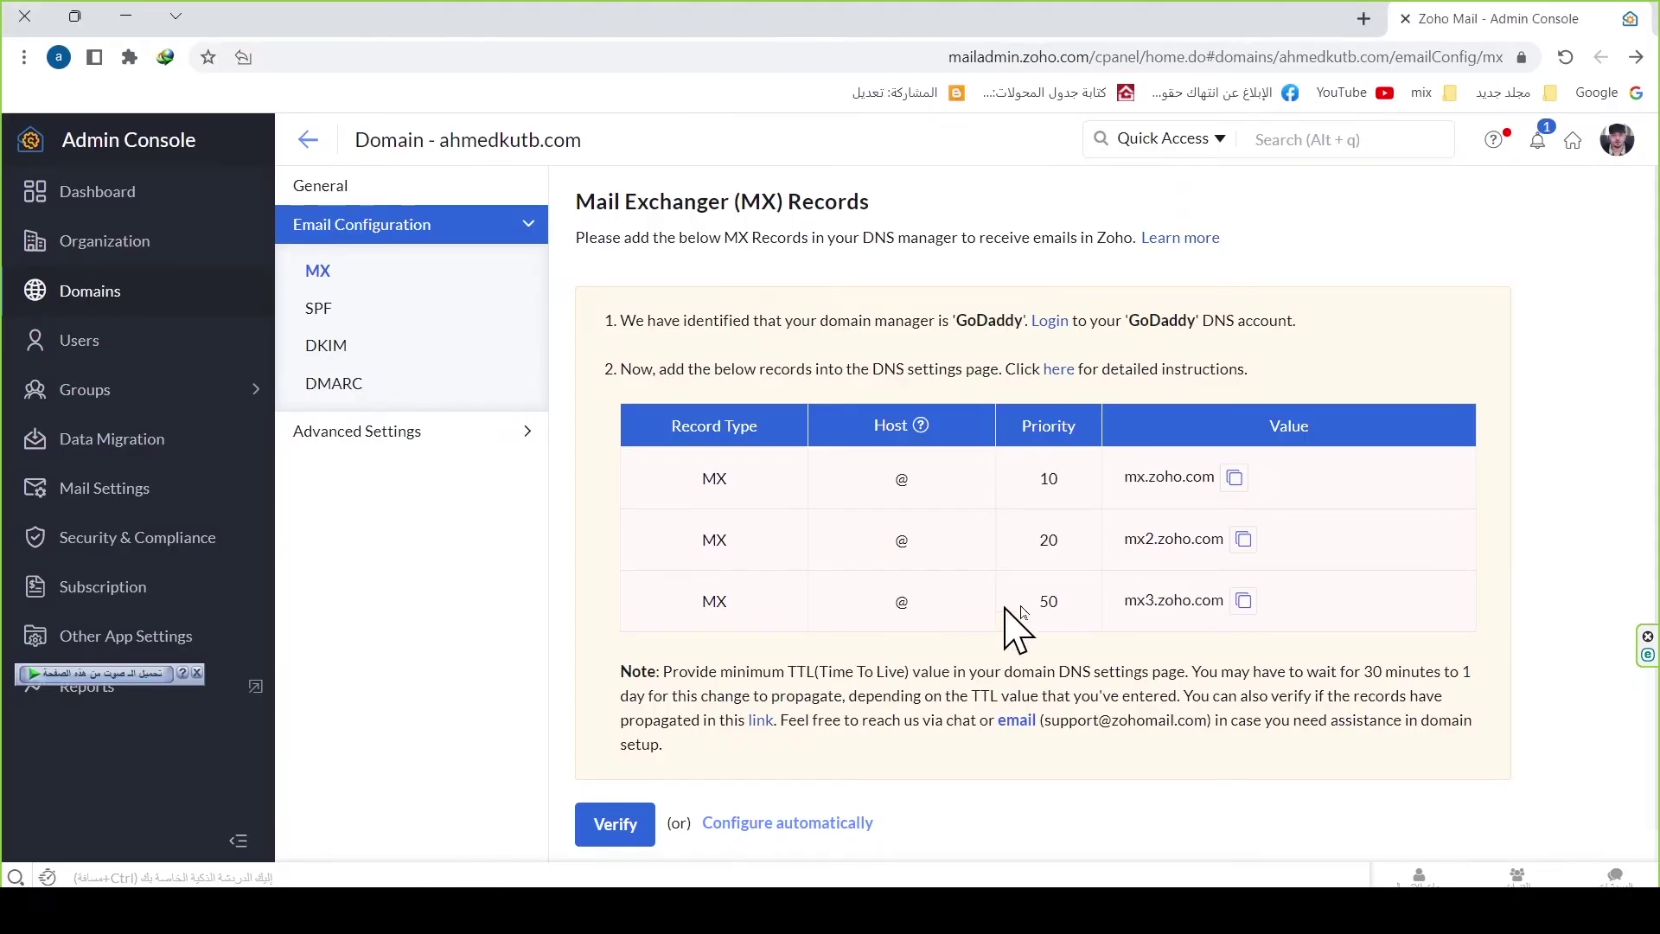
Step: Add mx3.zoho.com as an MX record on @ at priority 50 and reload the records
click(1243, 601)
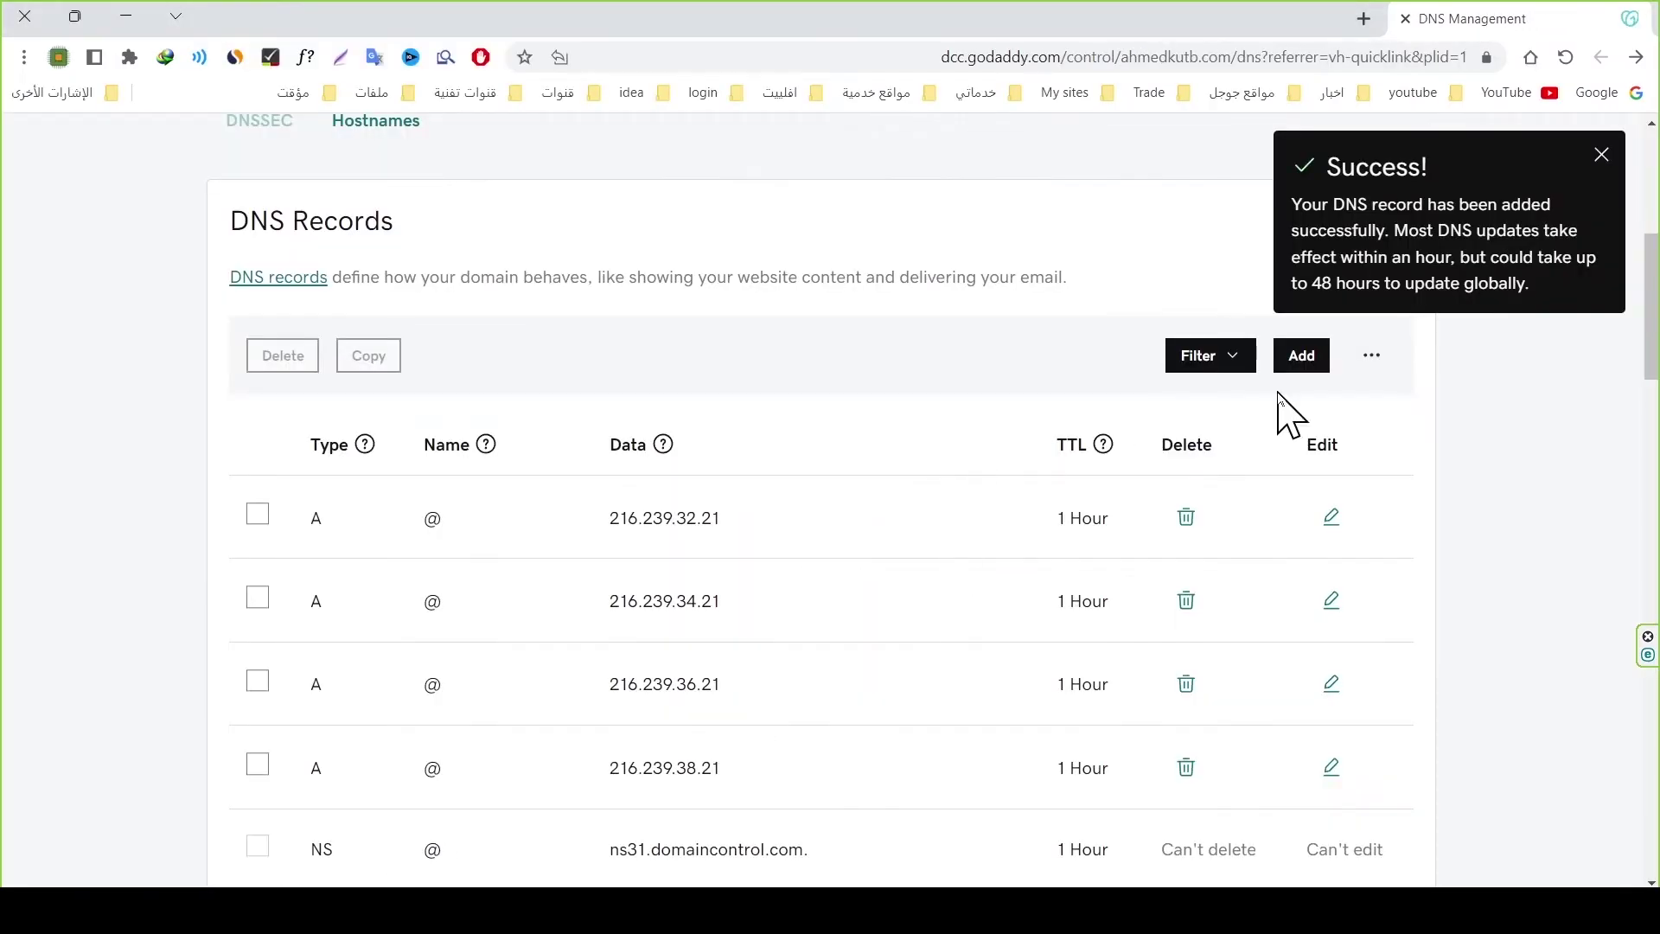
click(1302, 362)
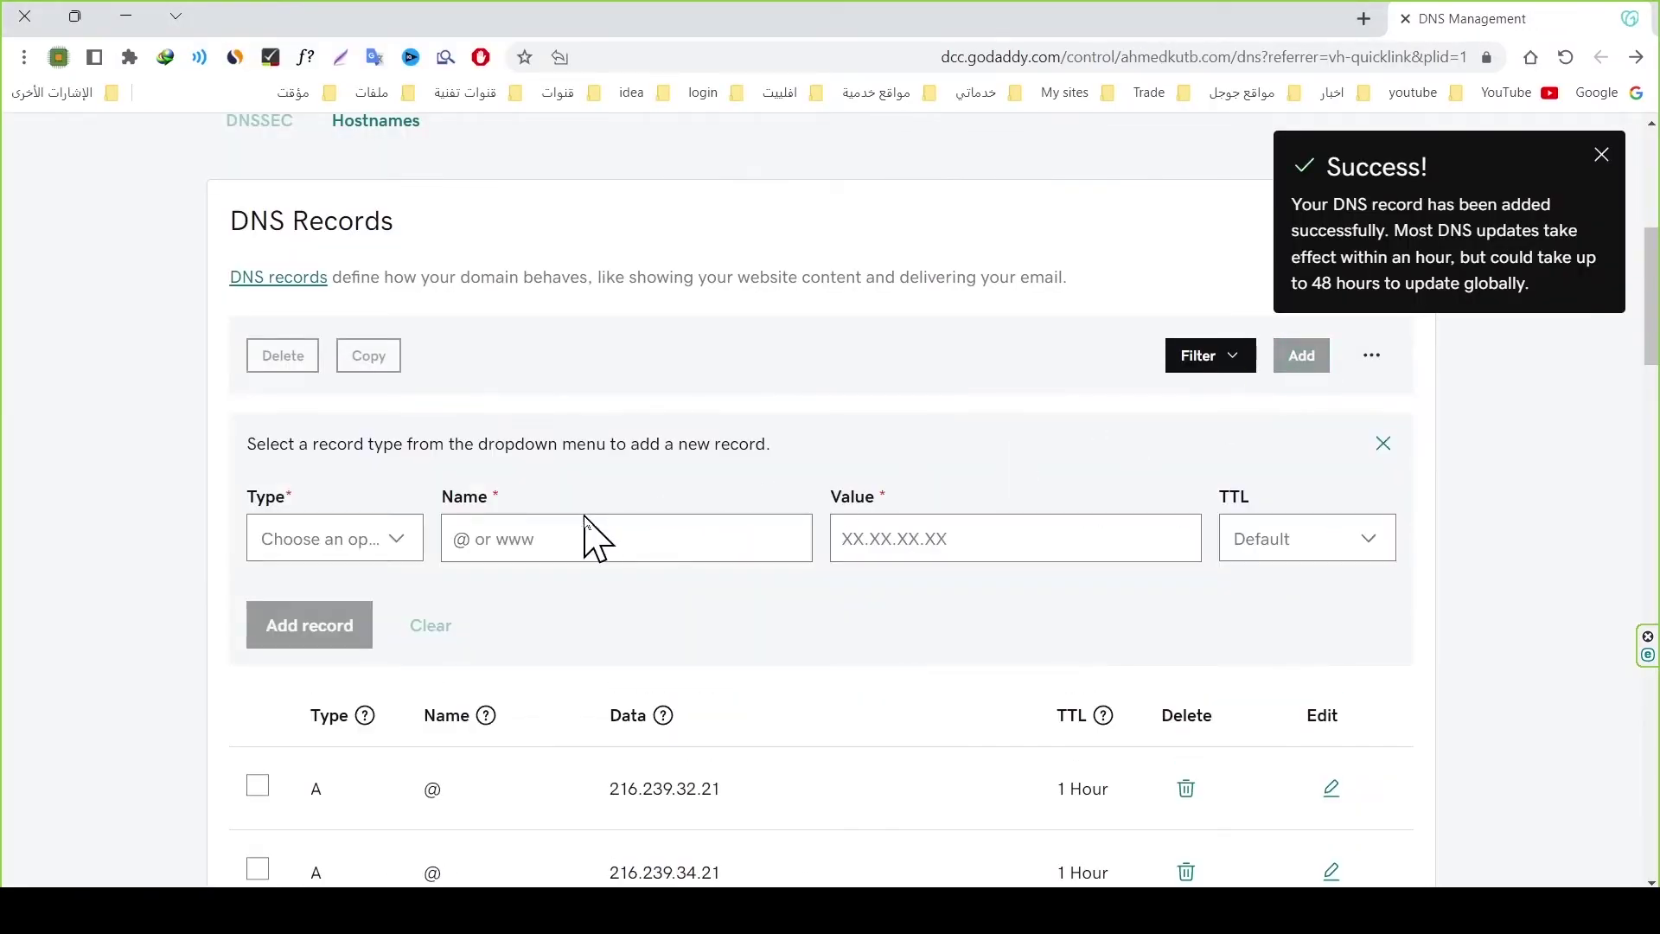
click(371, 539)
click(290, 730)
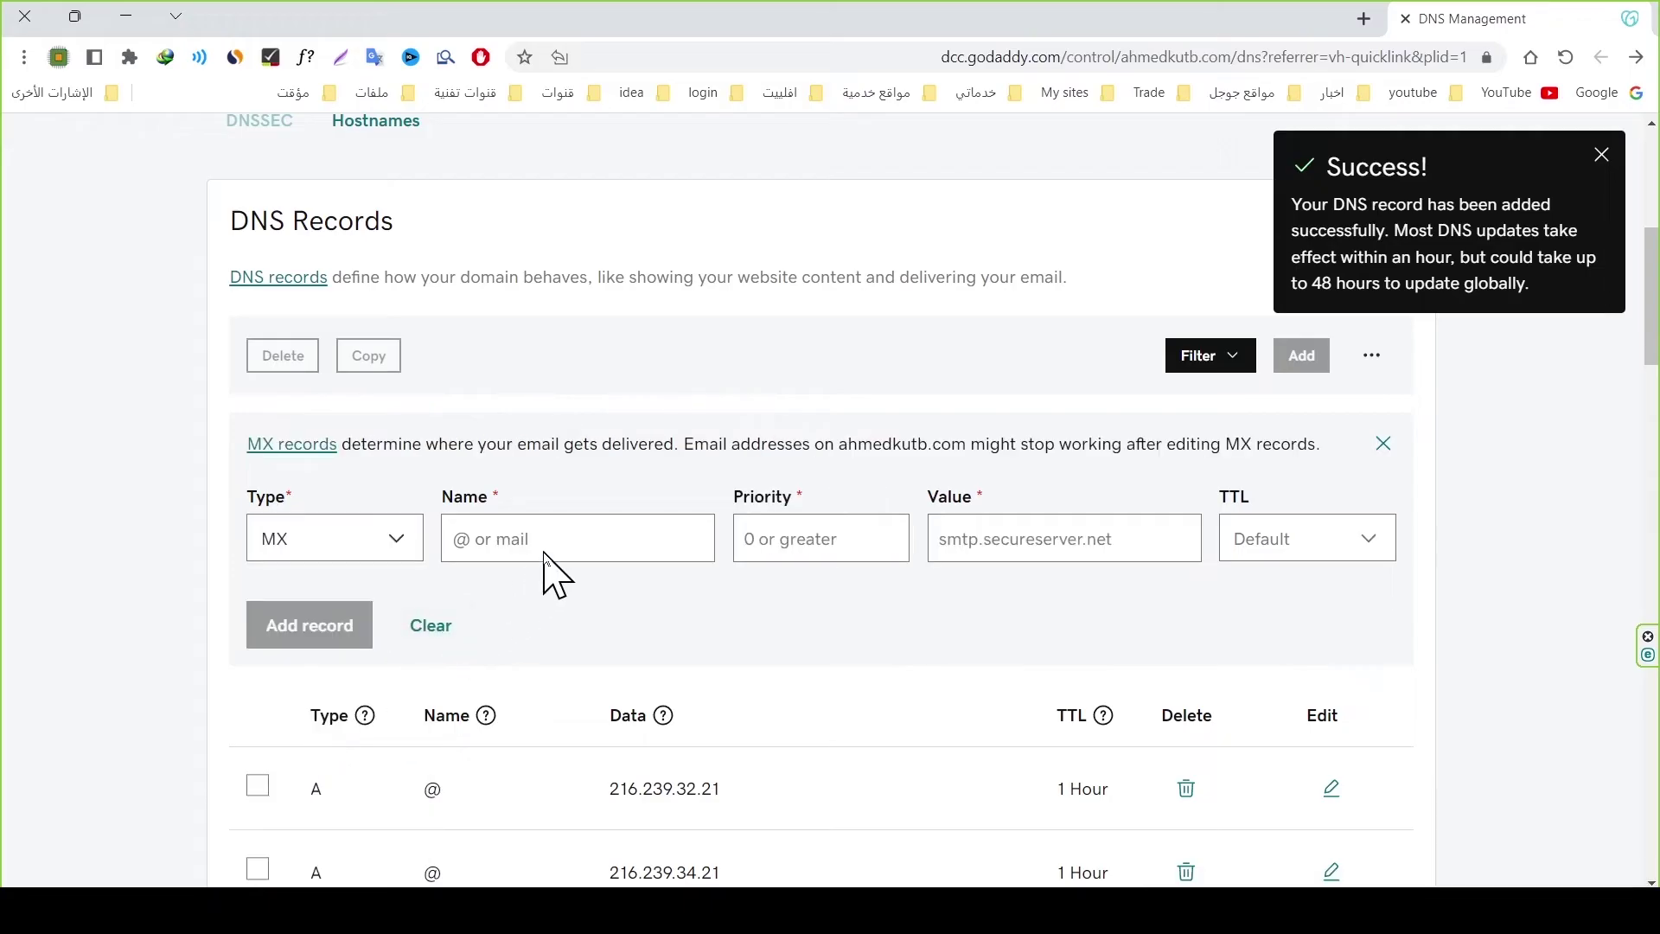
text(@)
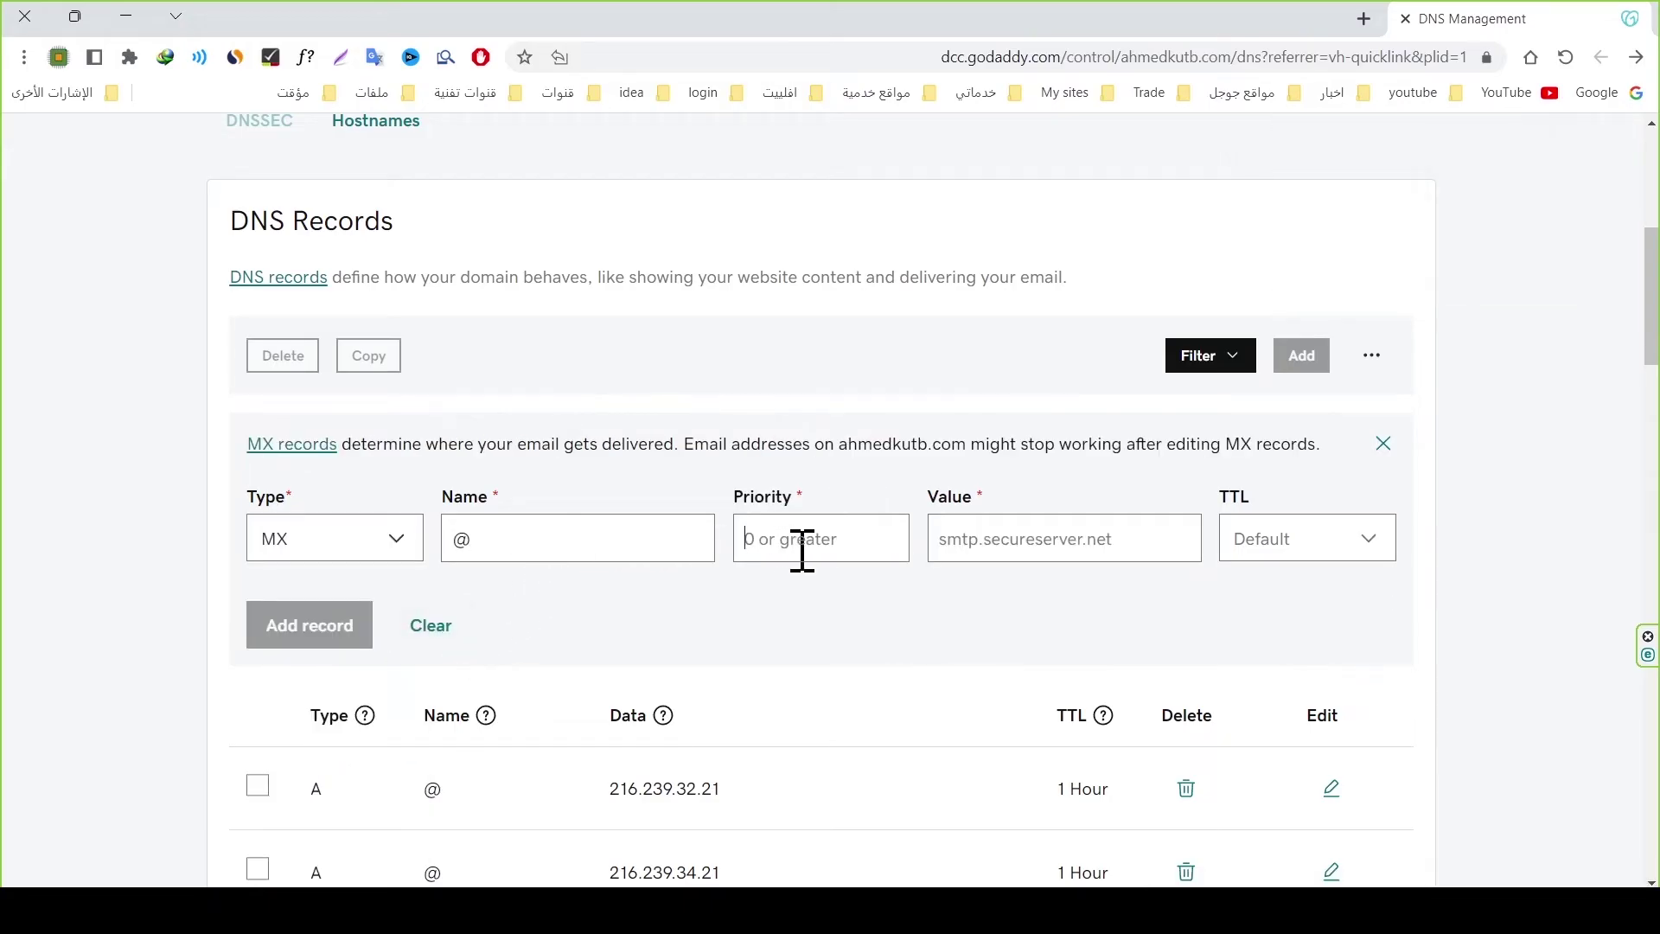
key(ctrl+v)
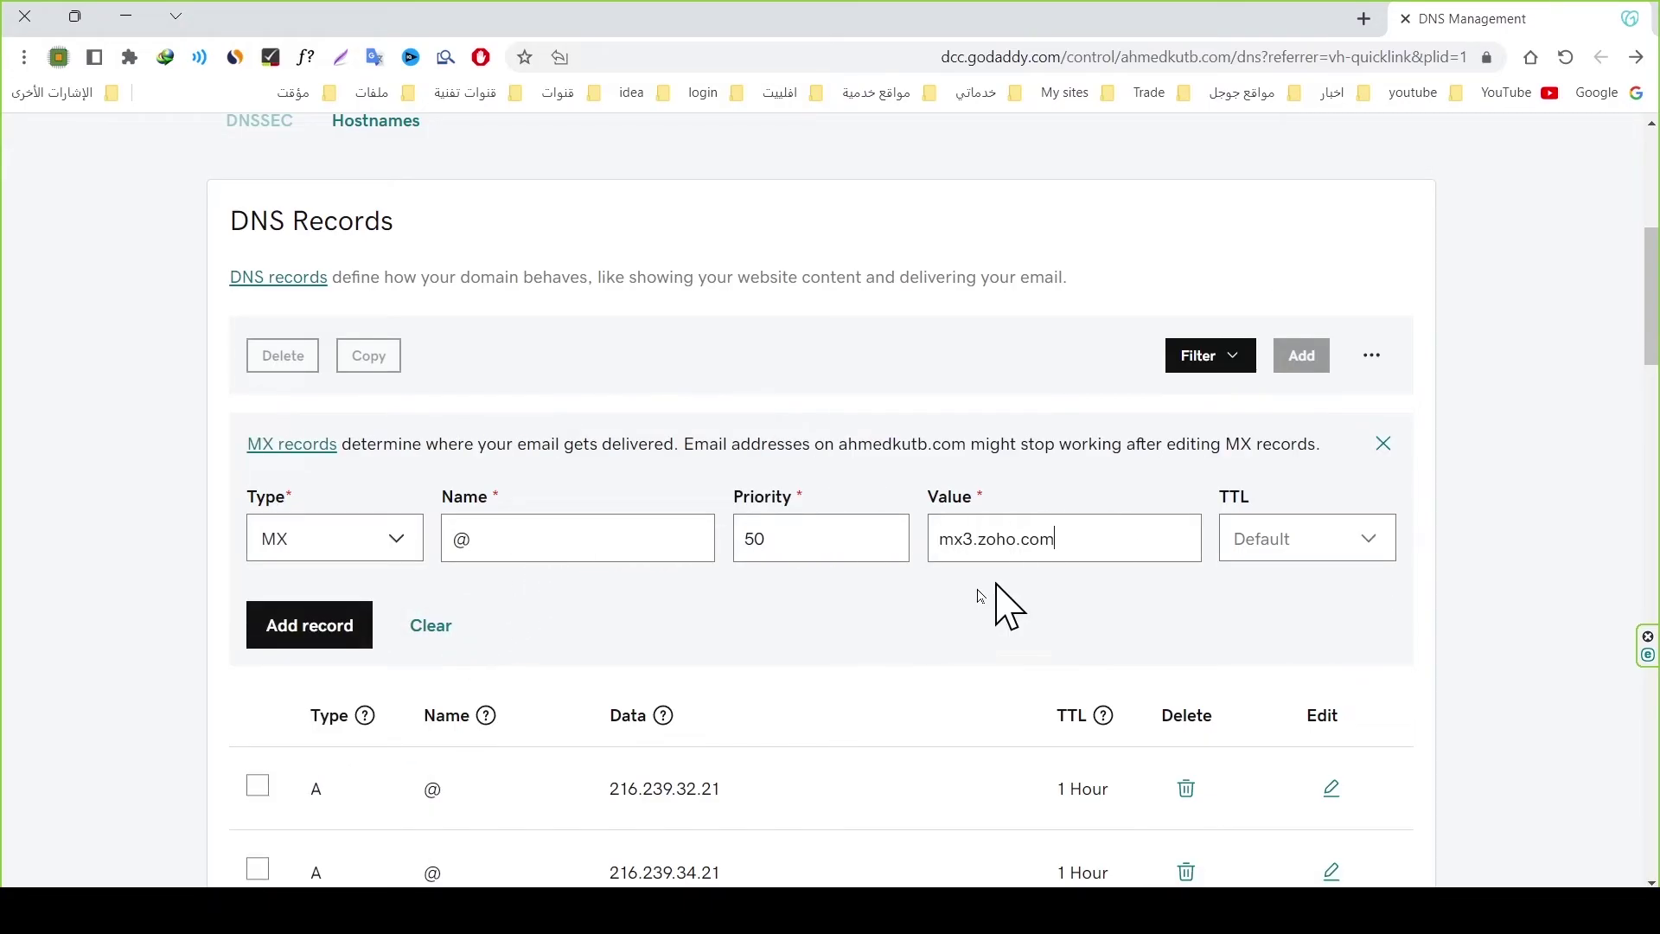
click(299, 644)
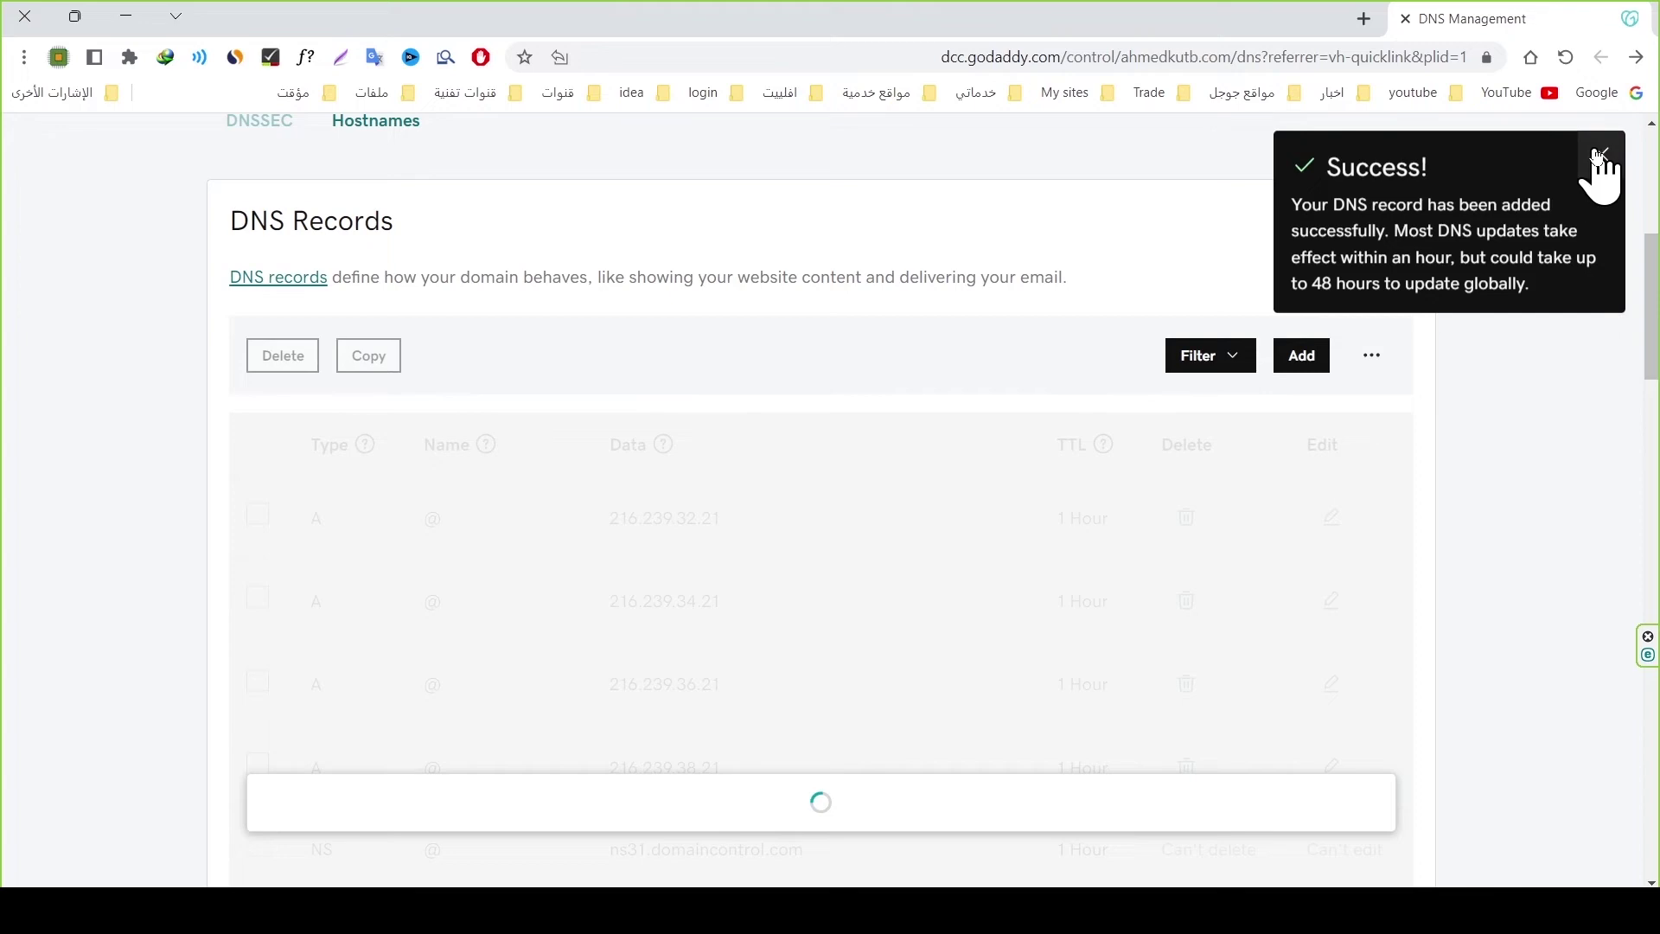
click(1600, 153)
click(1561, 61)
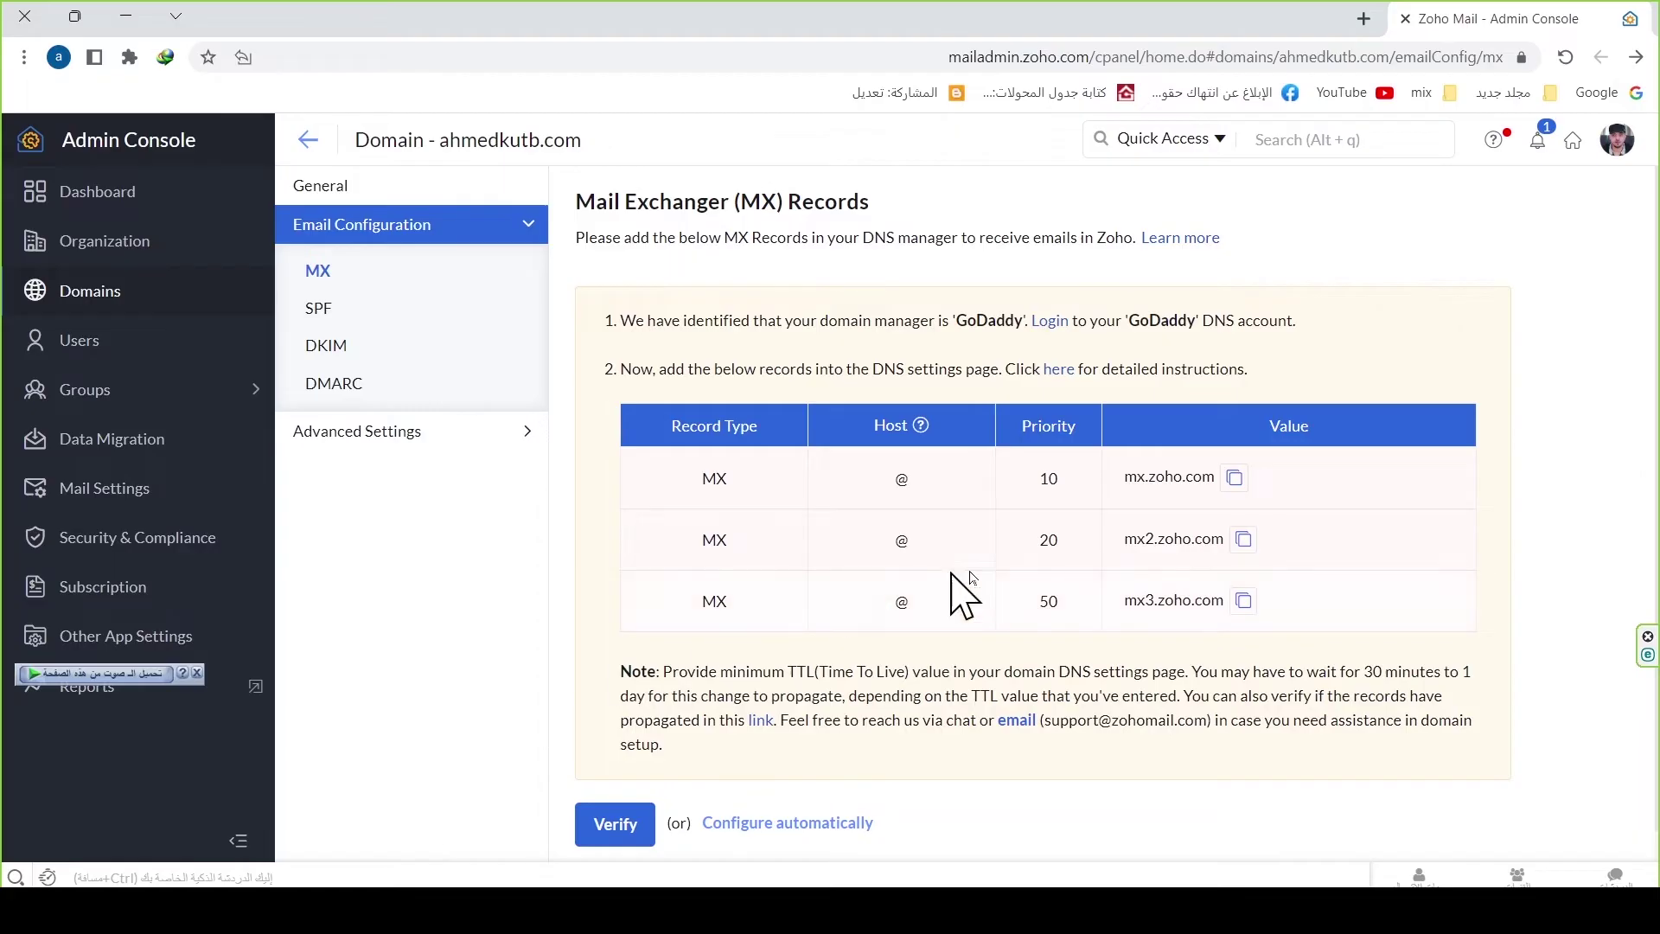
scroll(1048, 598, down, 1)
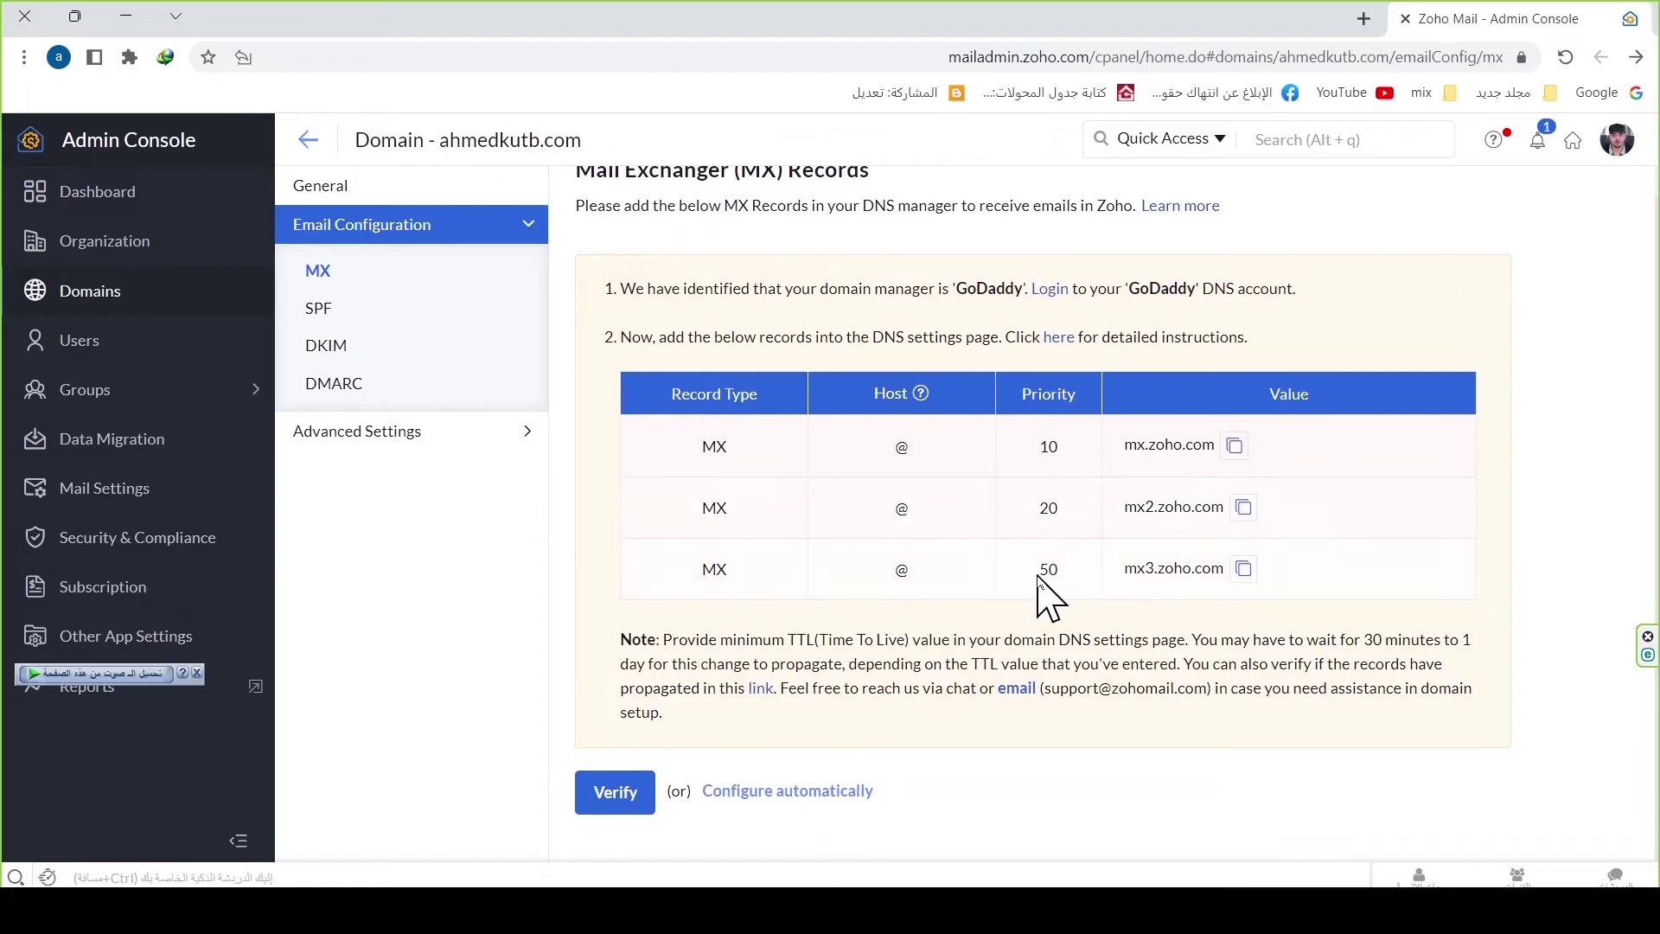
Step: Verify the MX records, then copy the manual SPF value v=spf1 include:zoho.com ~all
click(611, 809)
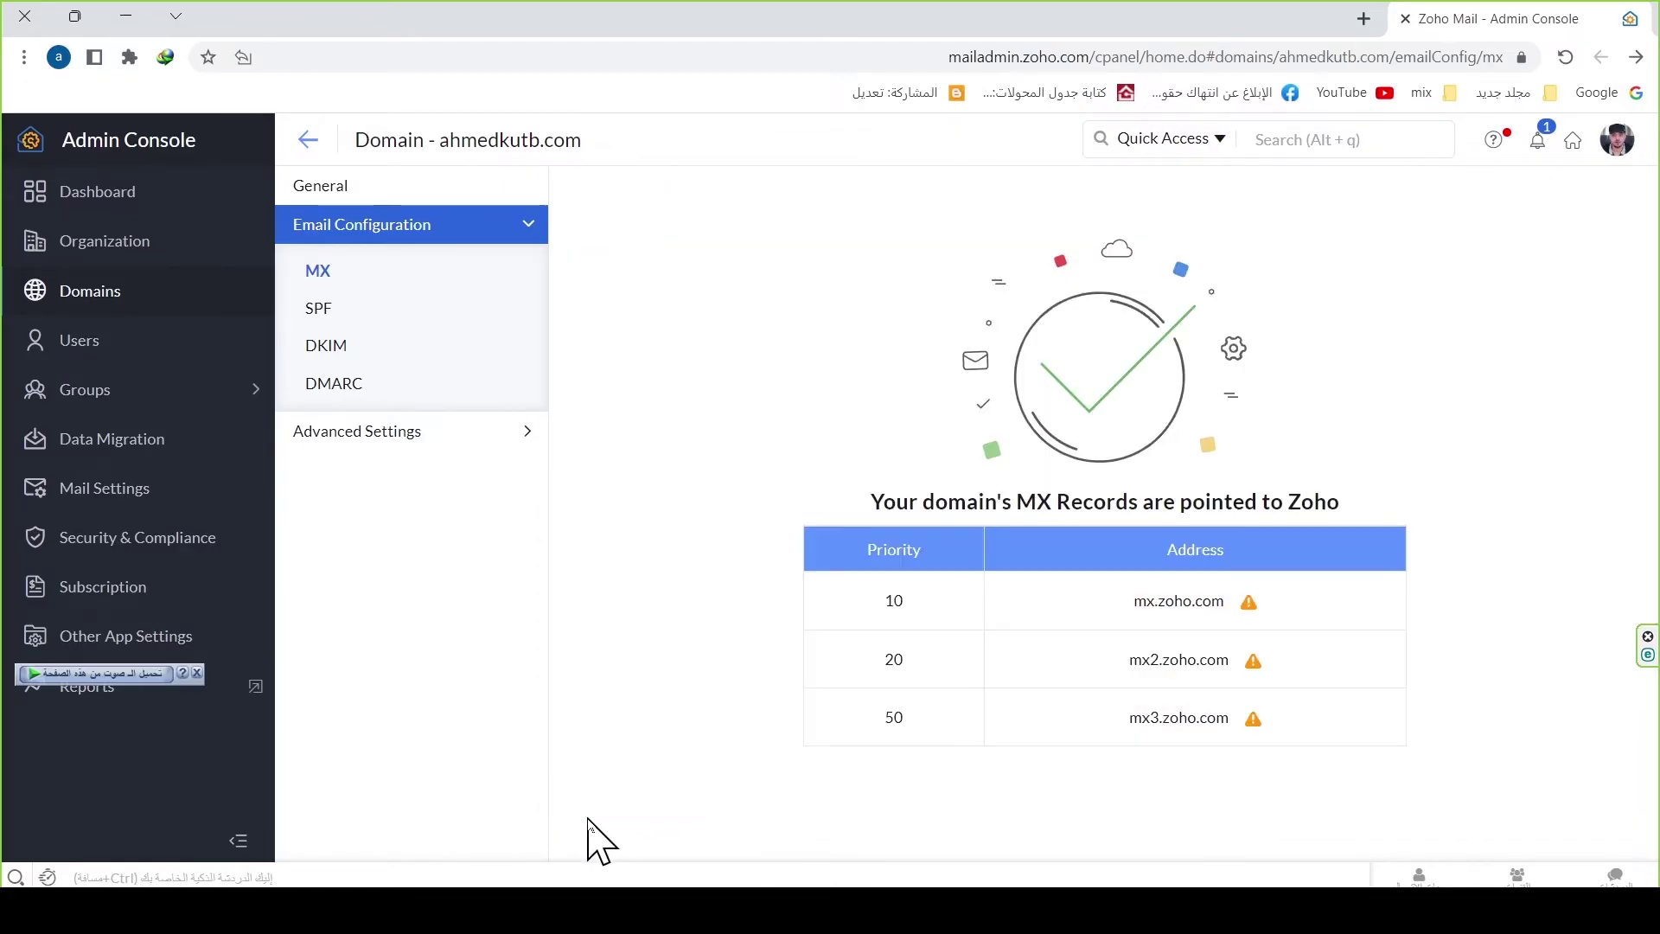
mouse_move(318, 318)
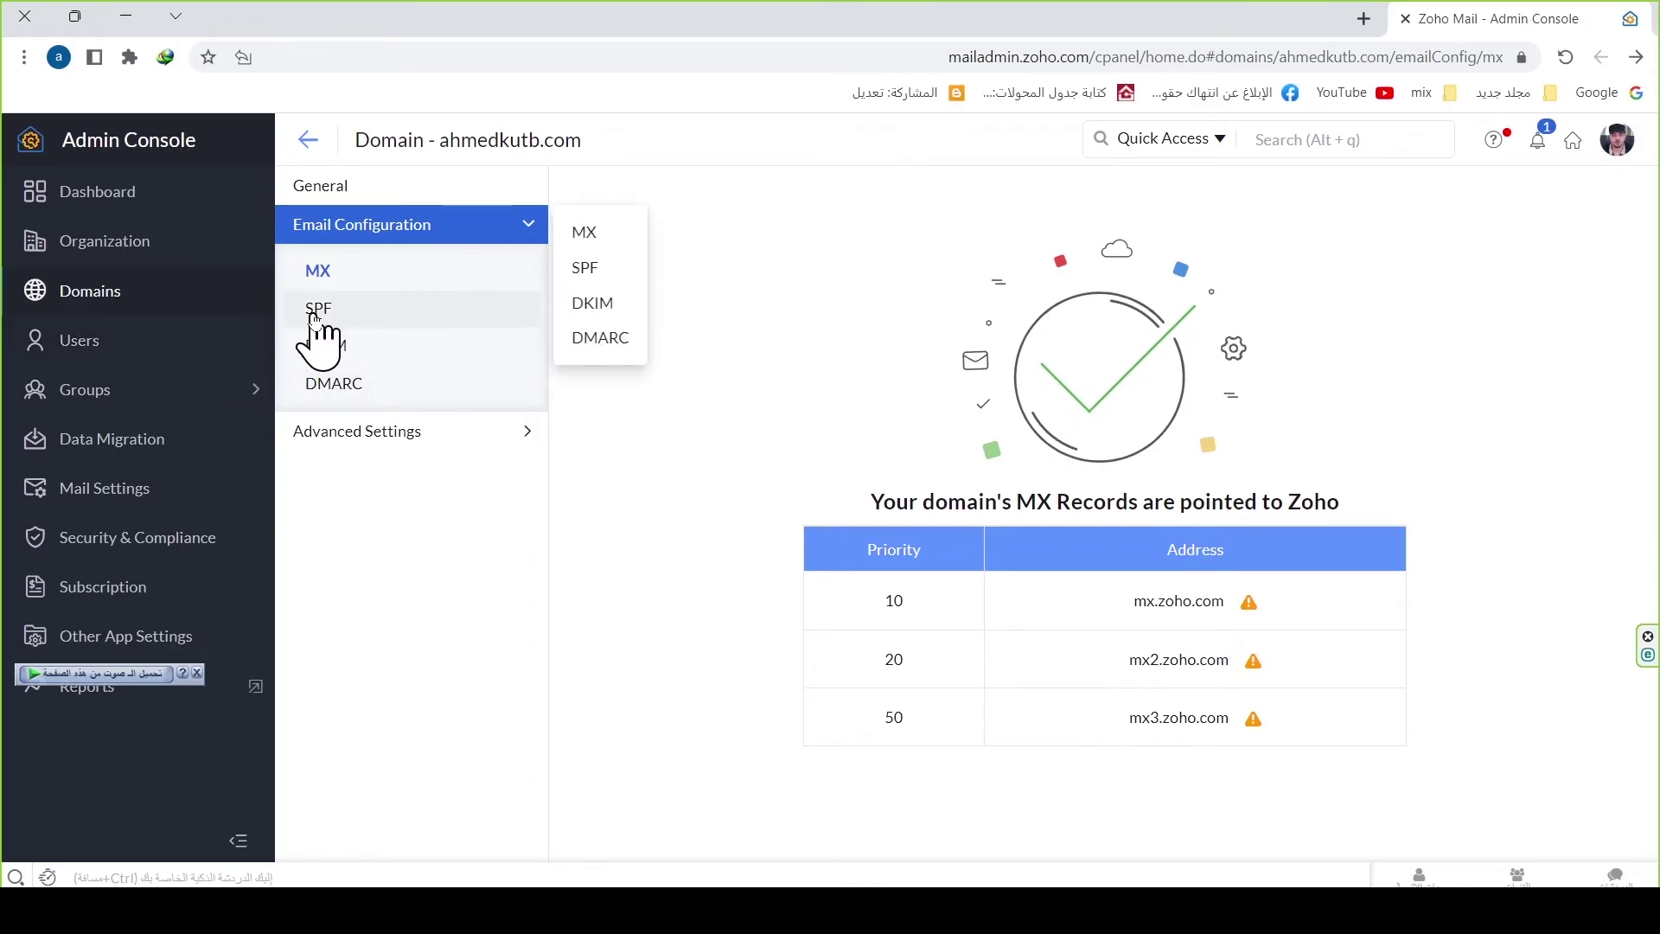
click(318, 310)
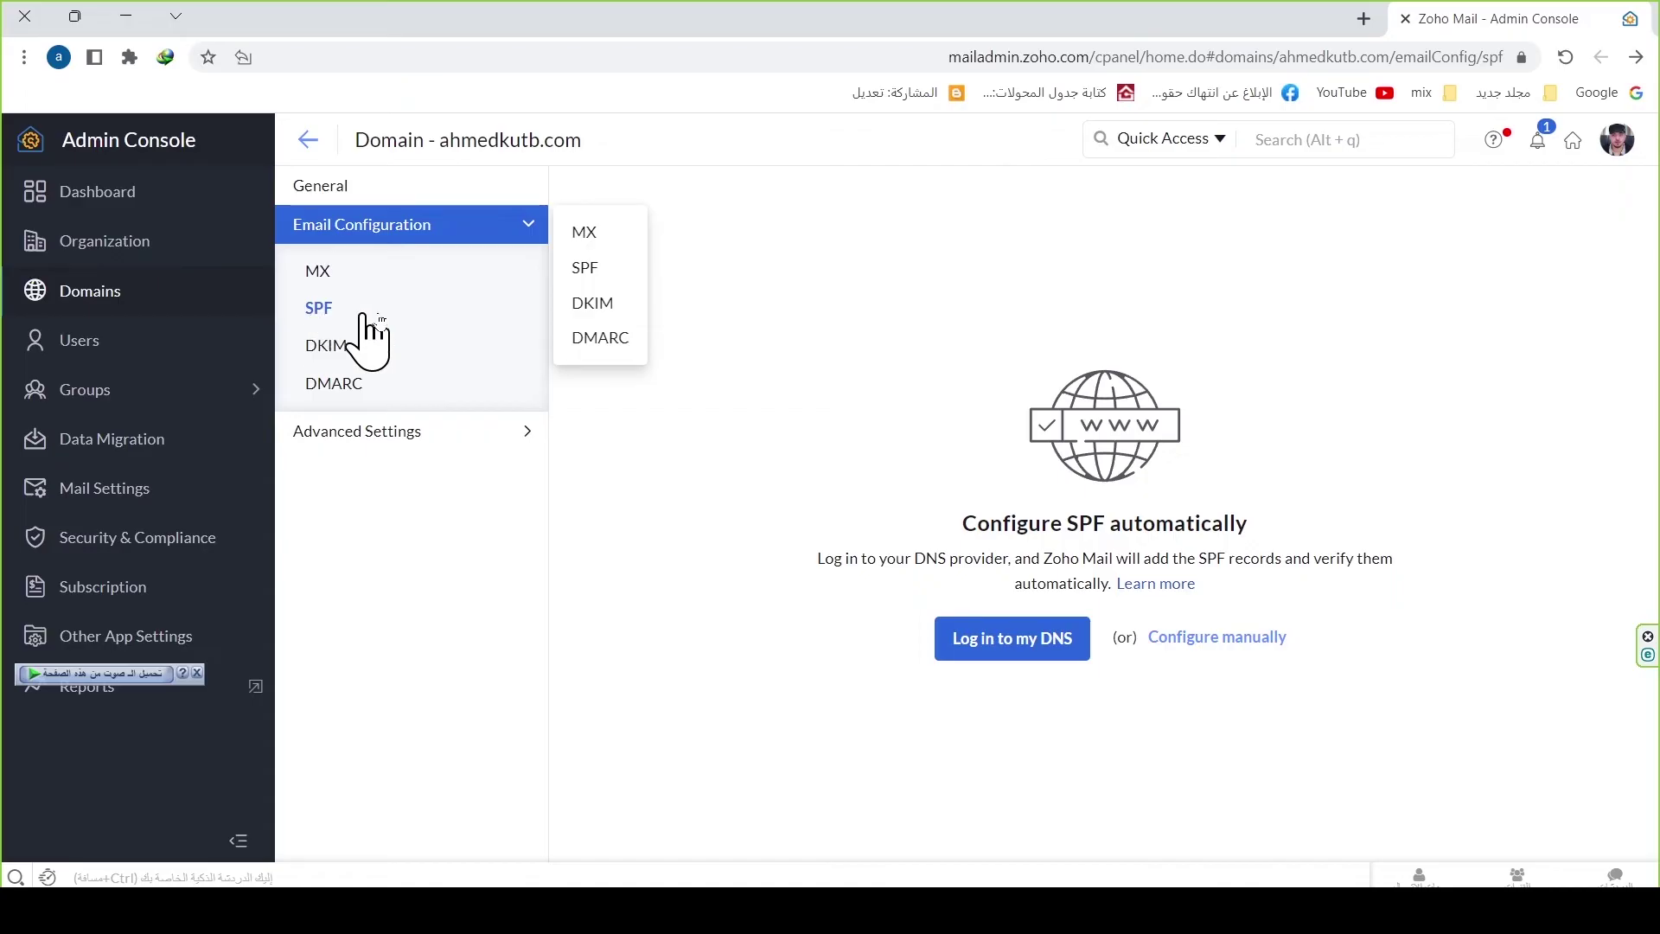
click(1217, 637)
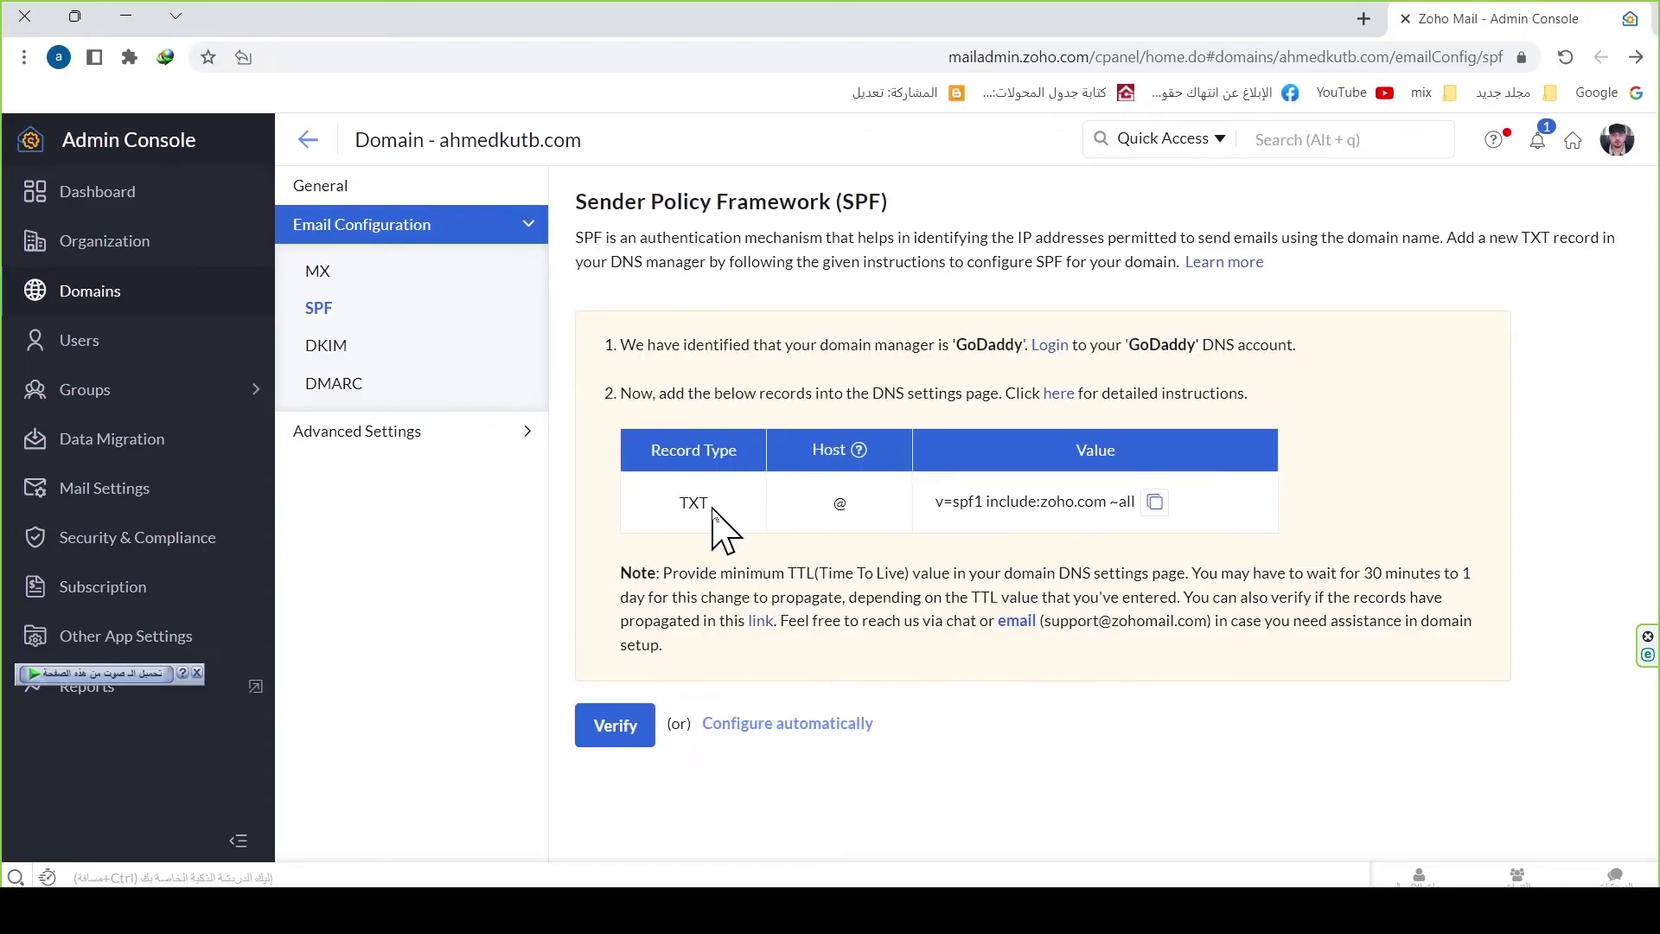
click(1155, 503)
Step: Save a TXT record on @ with value v=spf1 include:zoho.com ~all, then return to Zoho
key(alt+Tab)
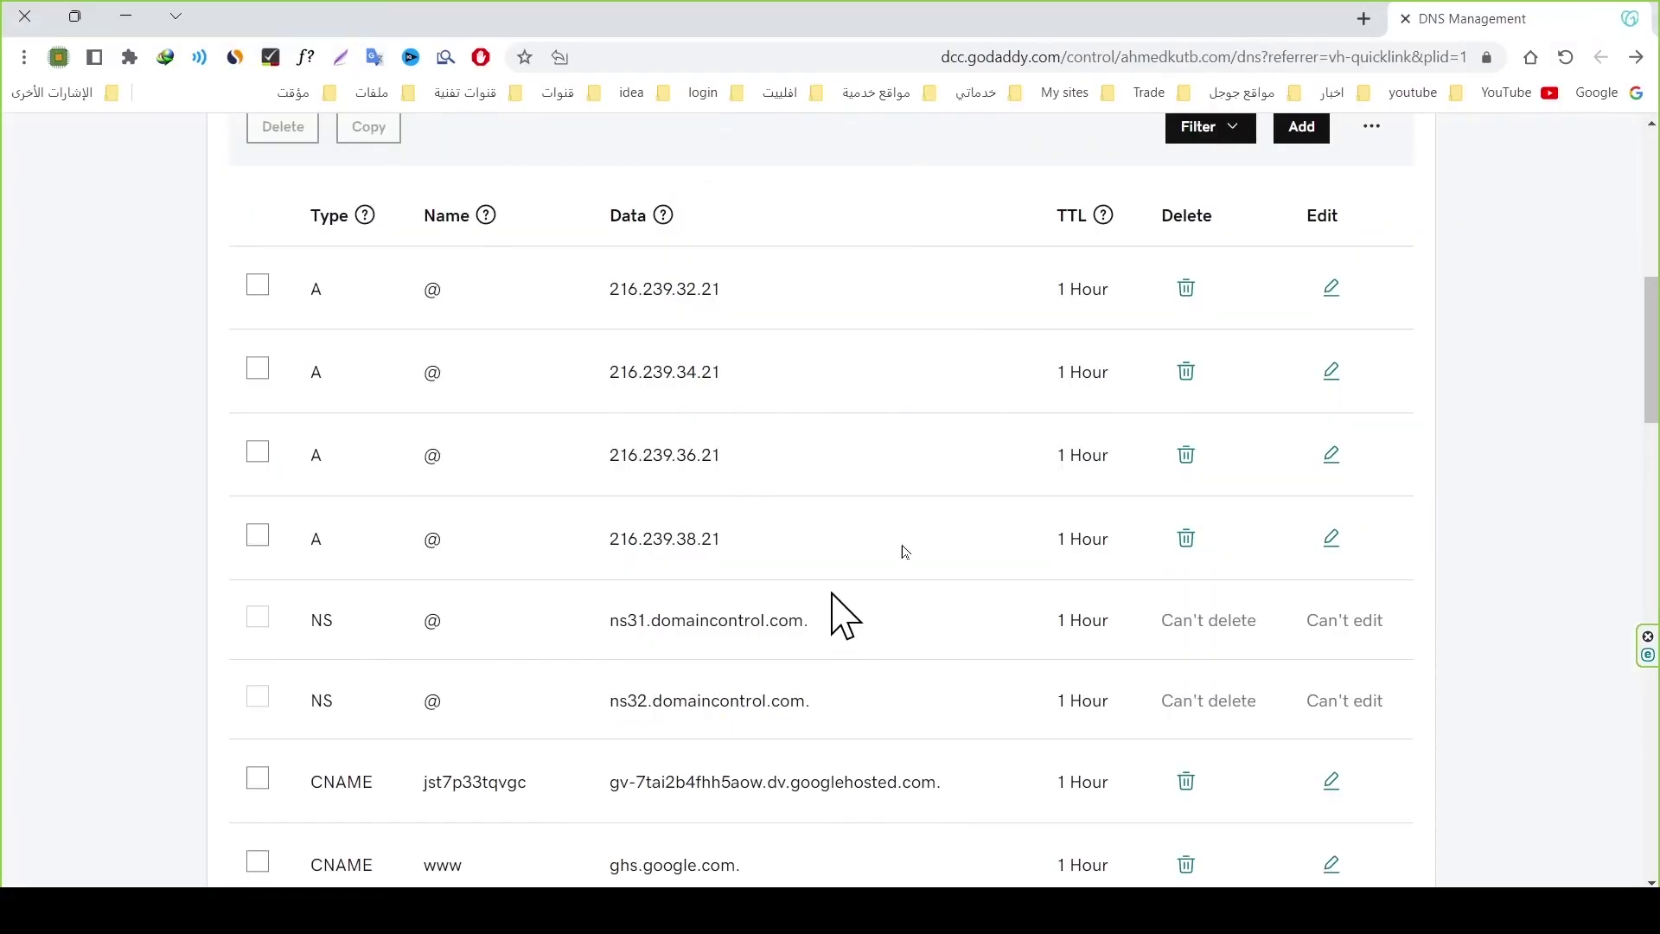
scroll(340, 352, up, 3)
click(1301, 346)
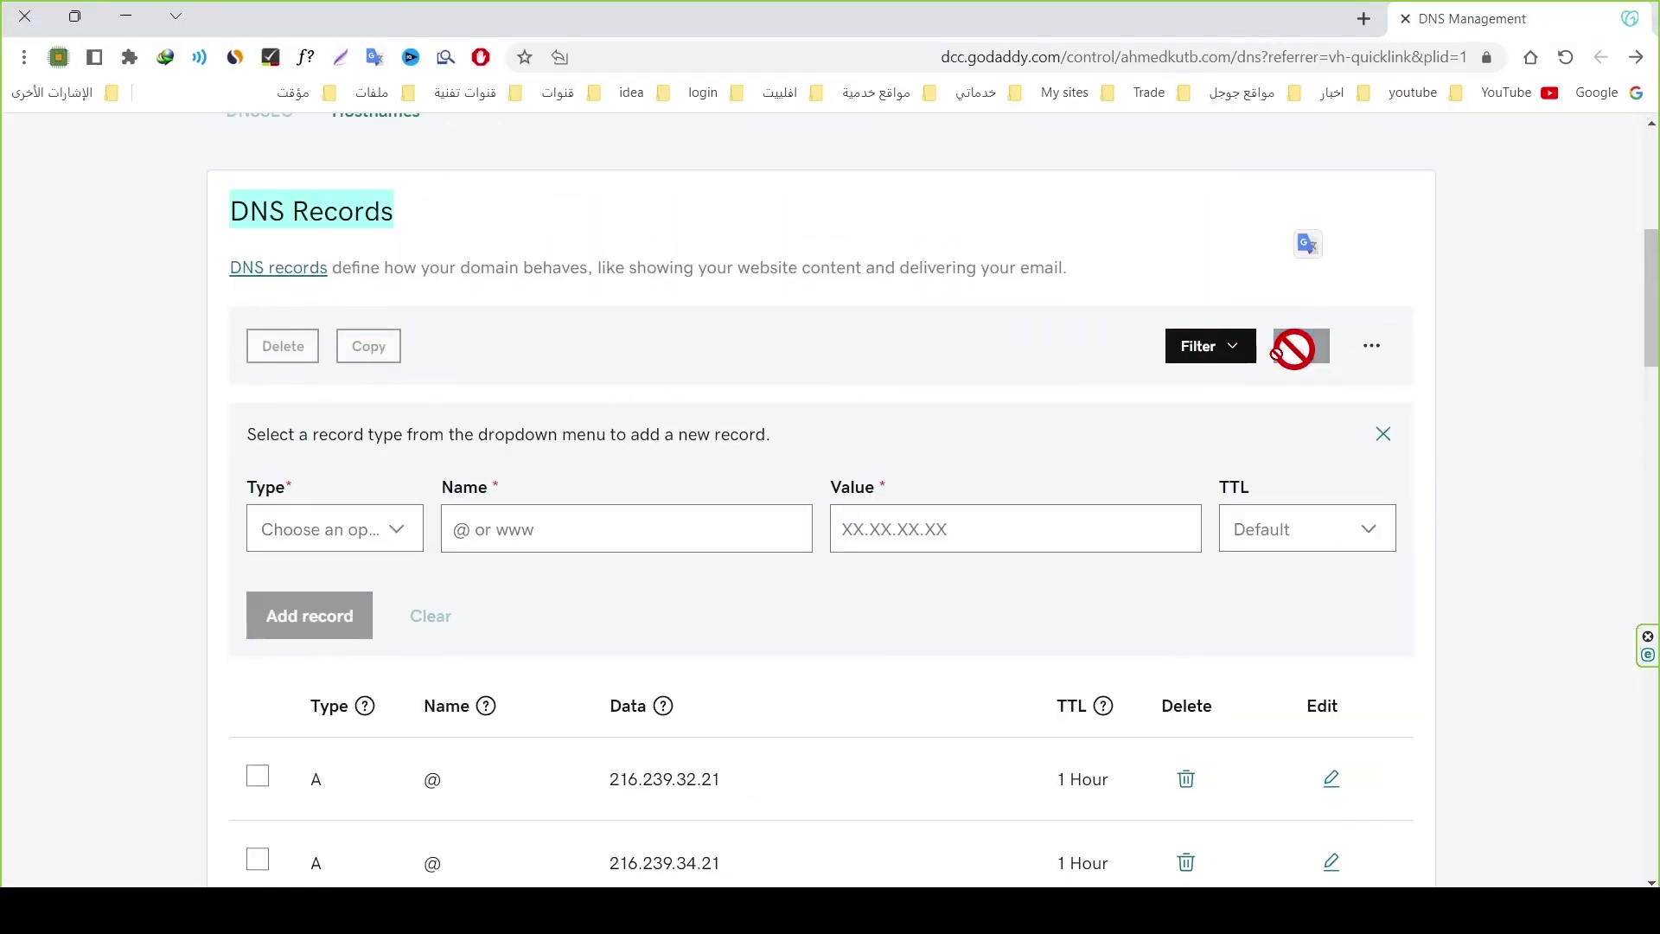
click(374, 543)
click(314, 770)
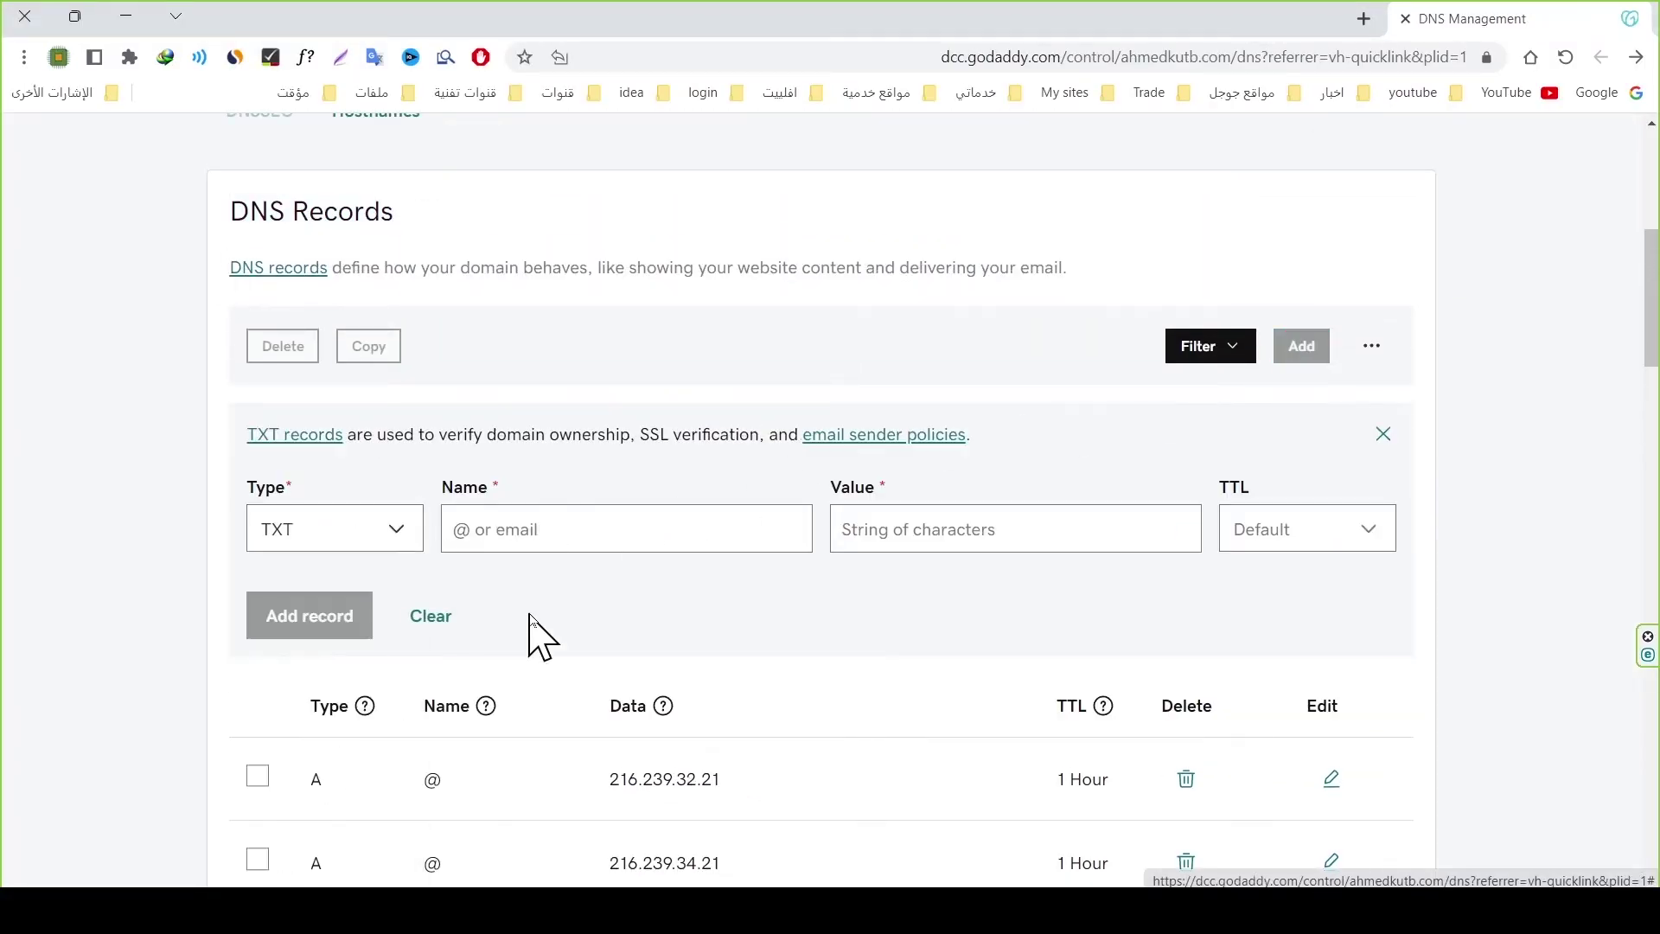
click(569, 530)
key(ctrl+v)
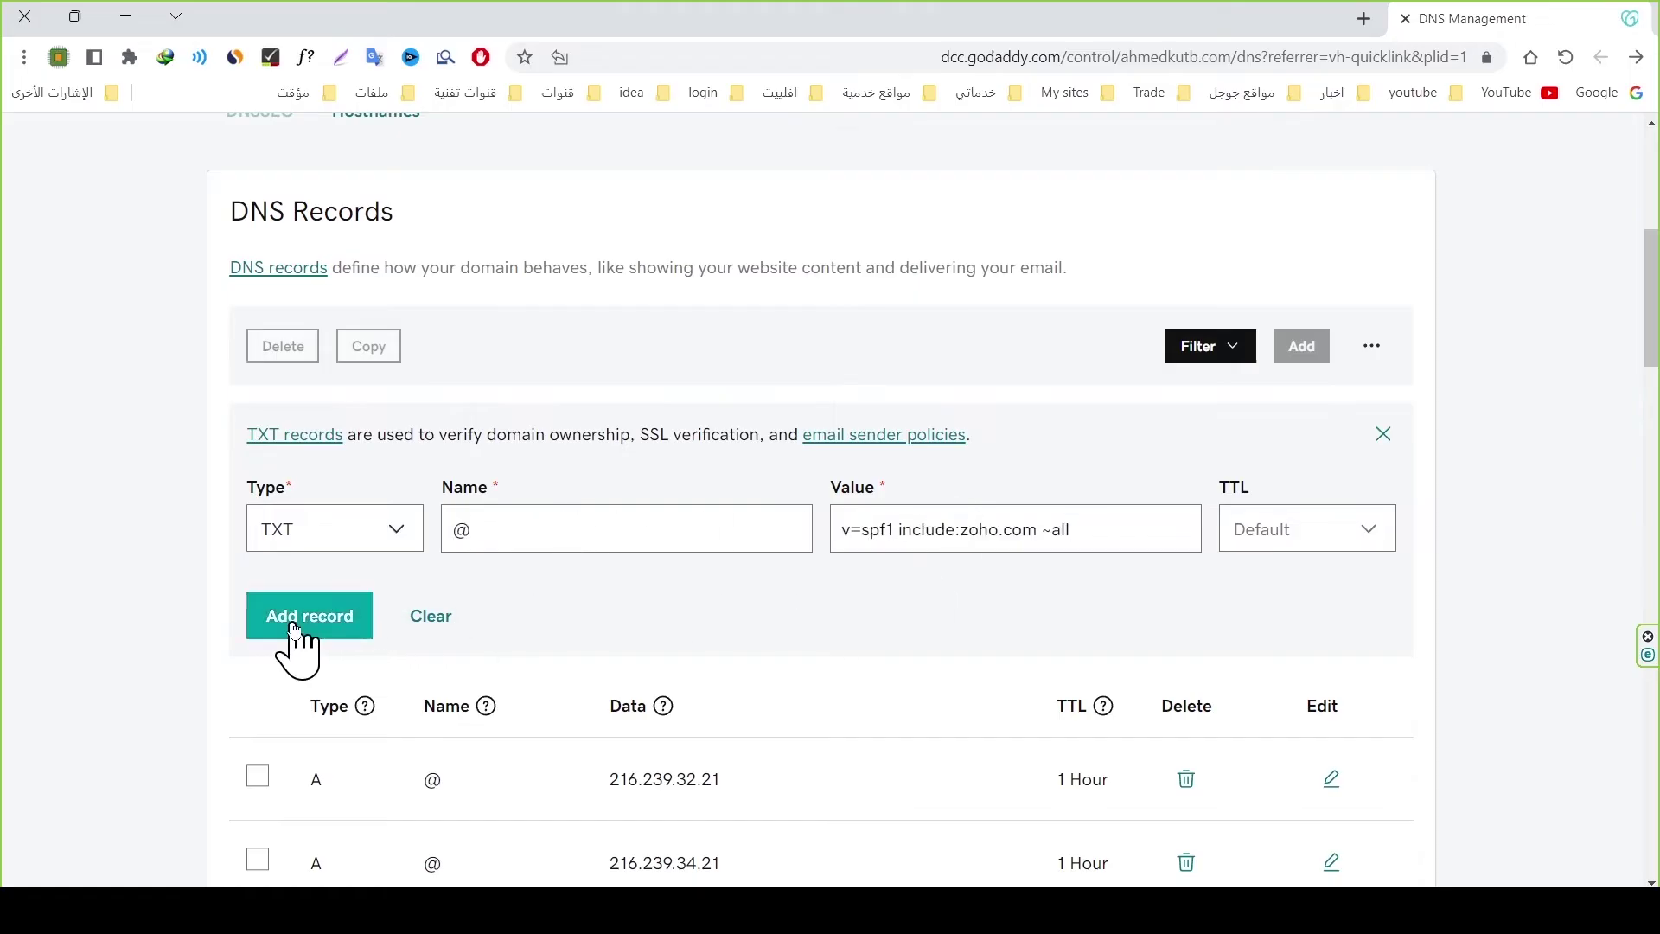
click(295, 630)
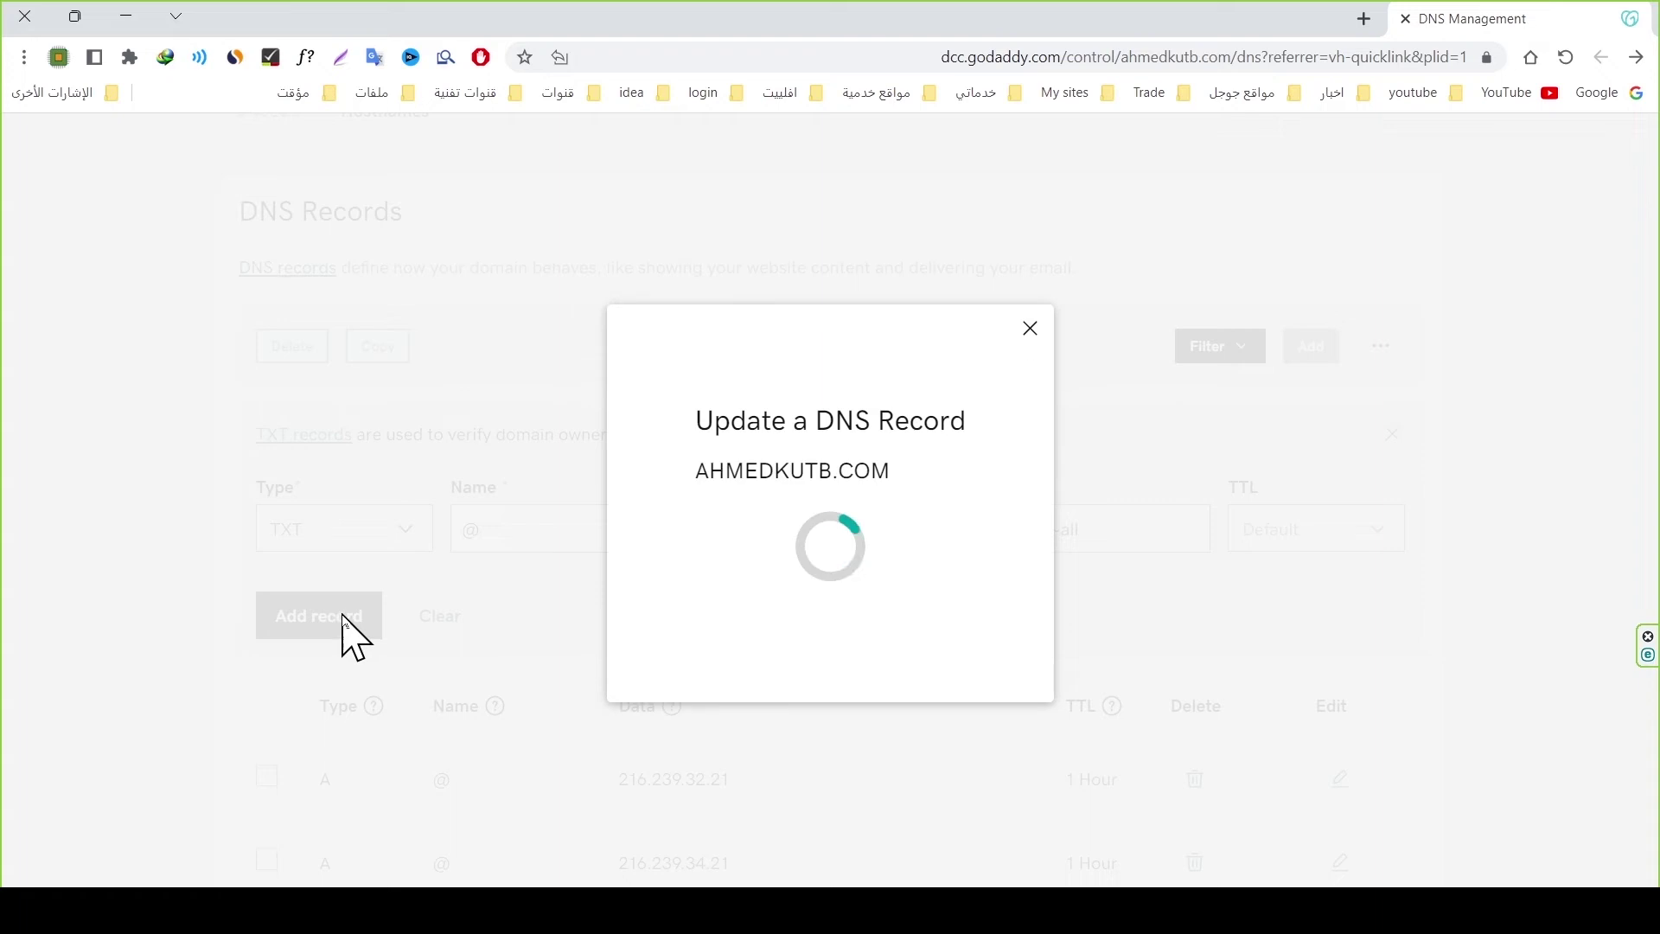
click(1602, 154)
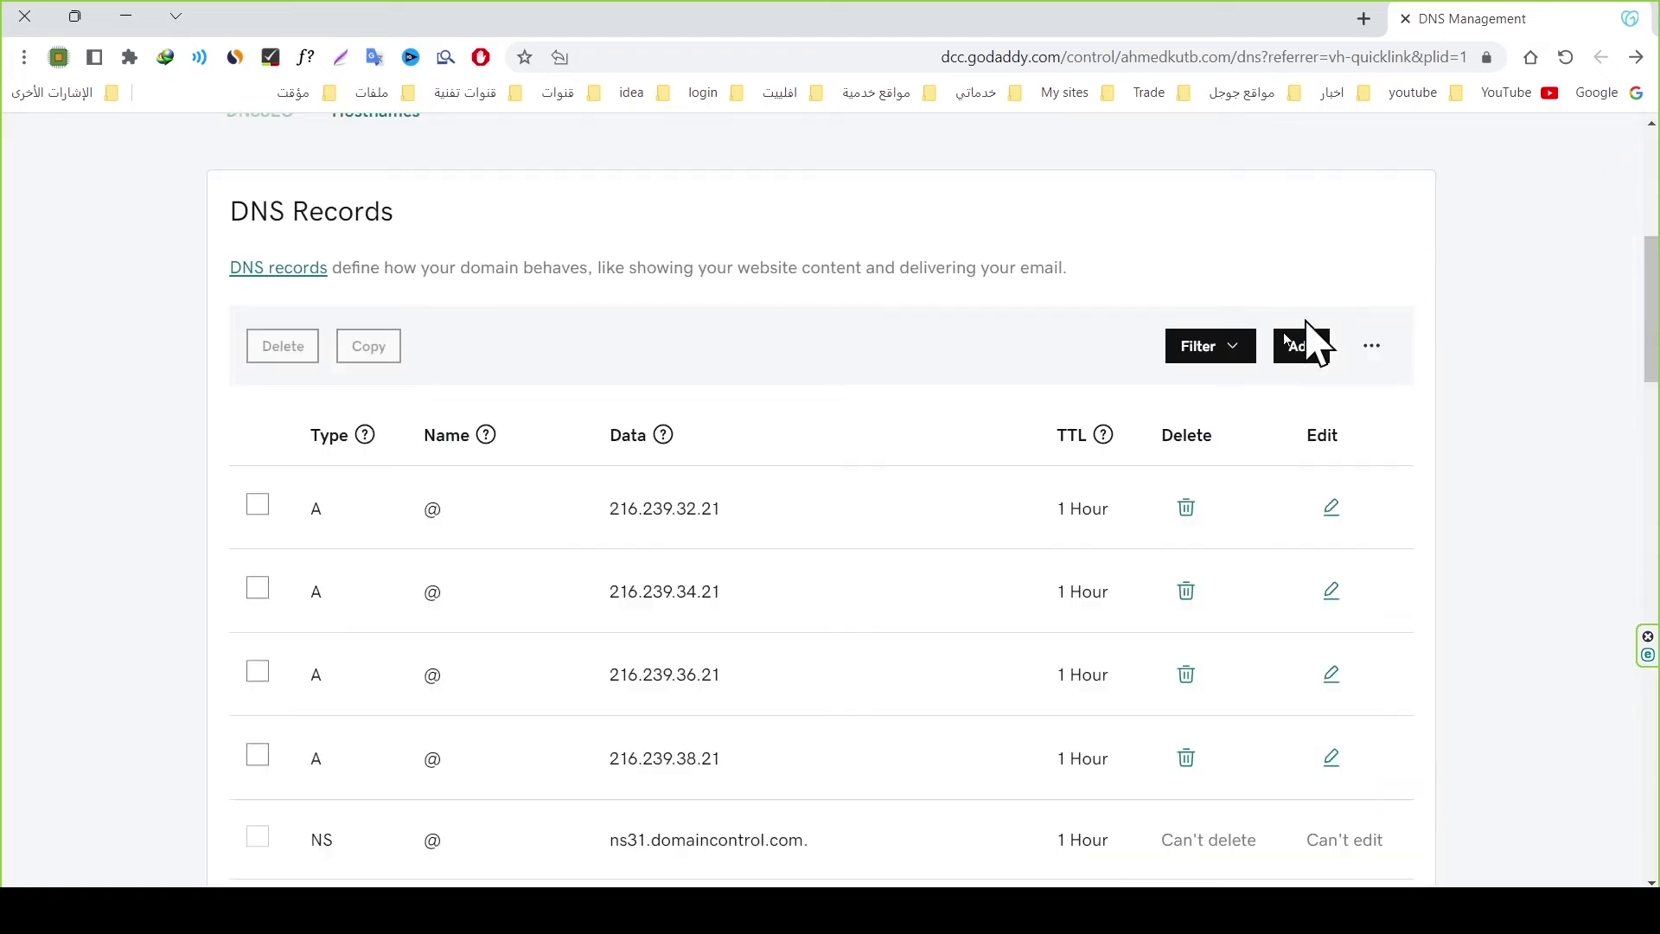
click(1562, 59)
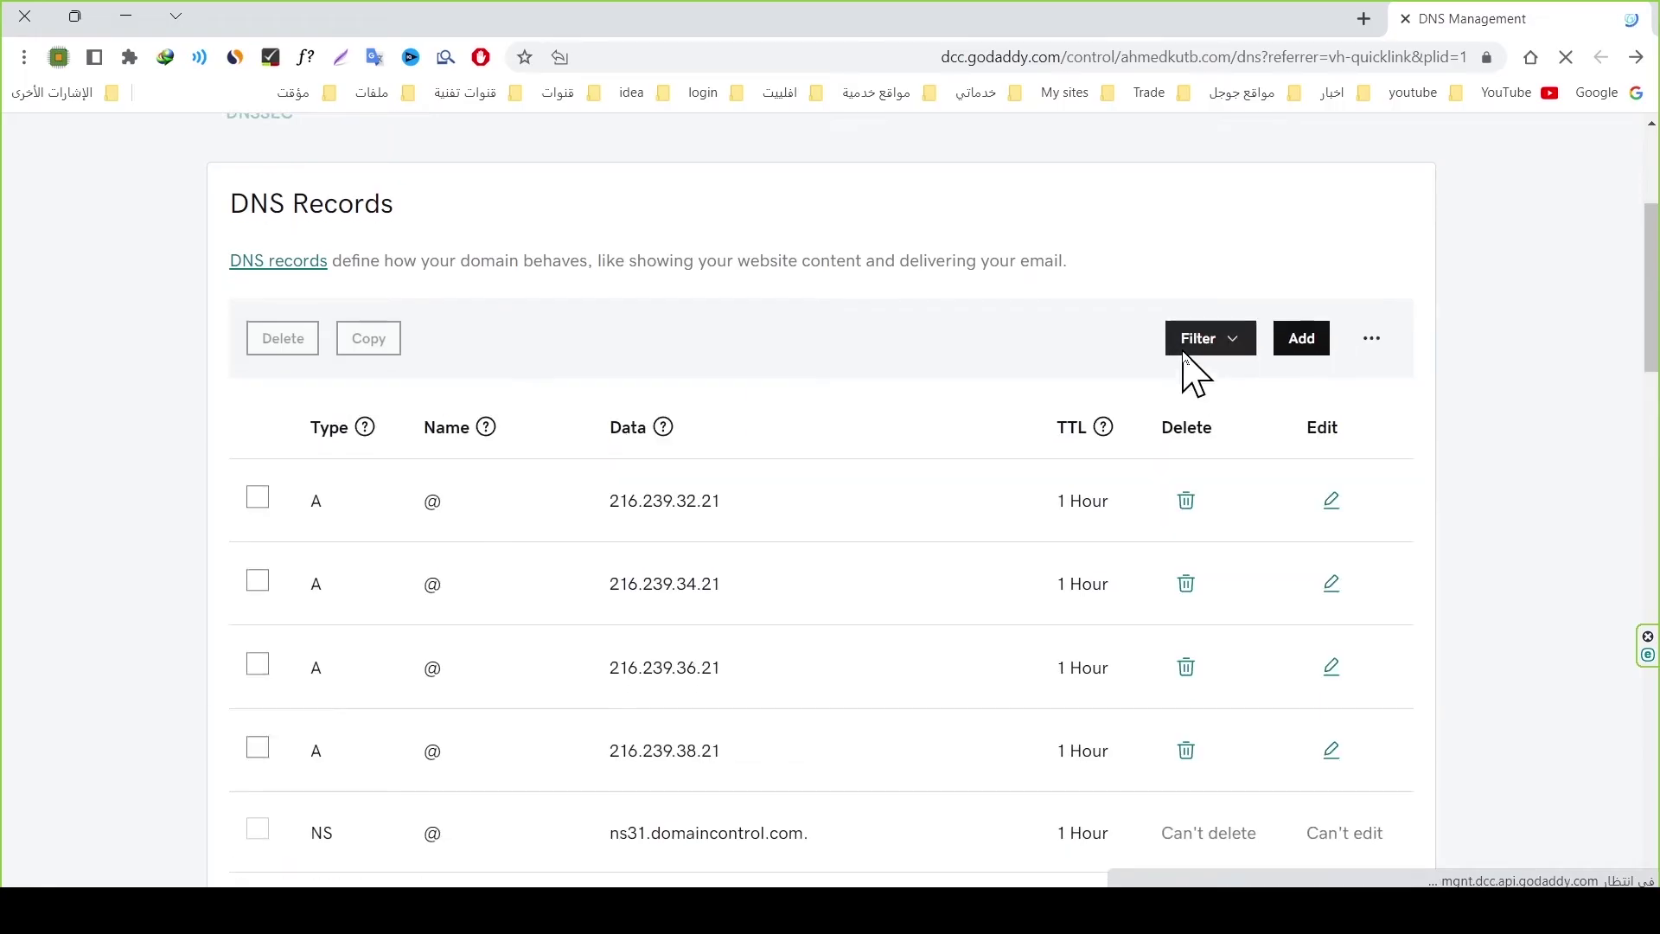
scroll(1041, 449, down, 3)
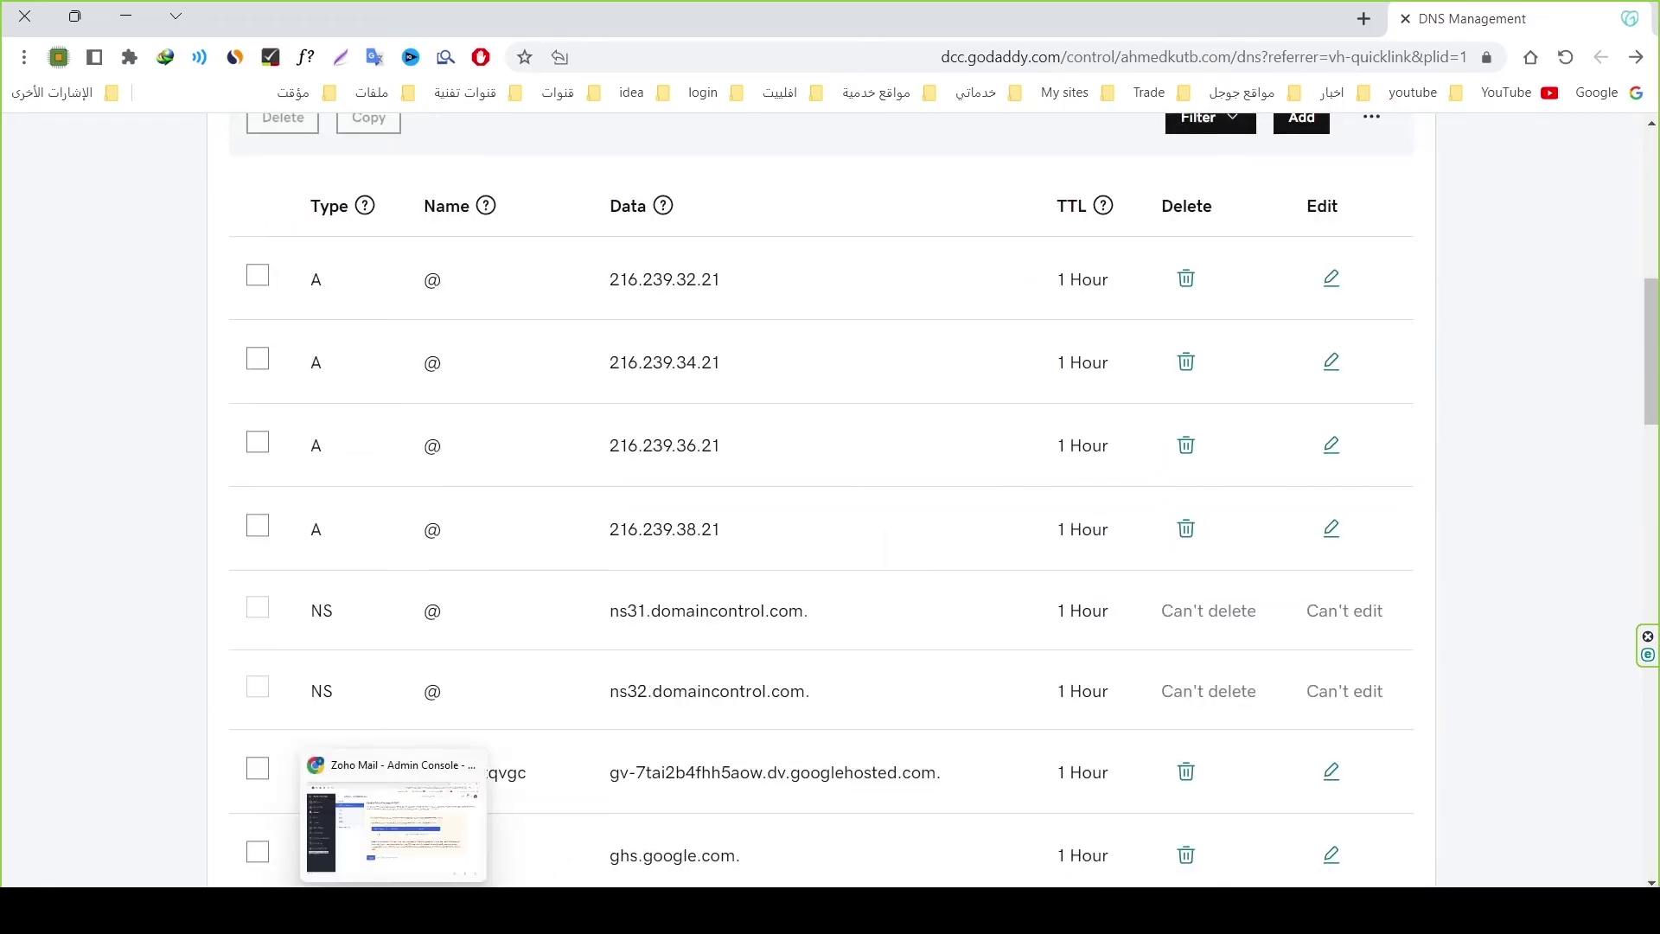
click(389, 864)
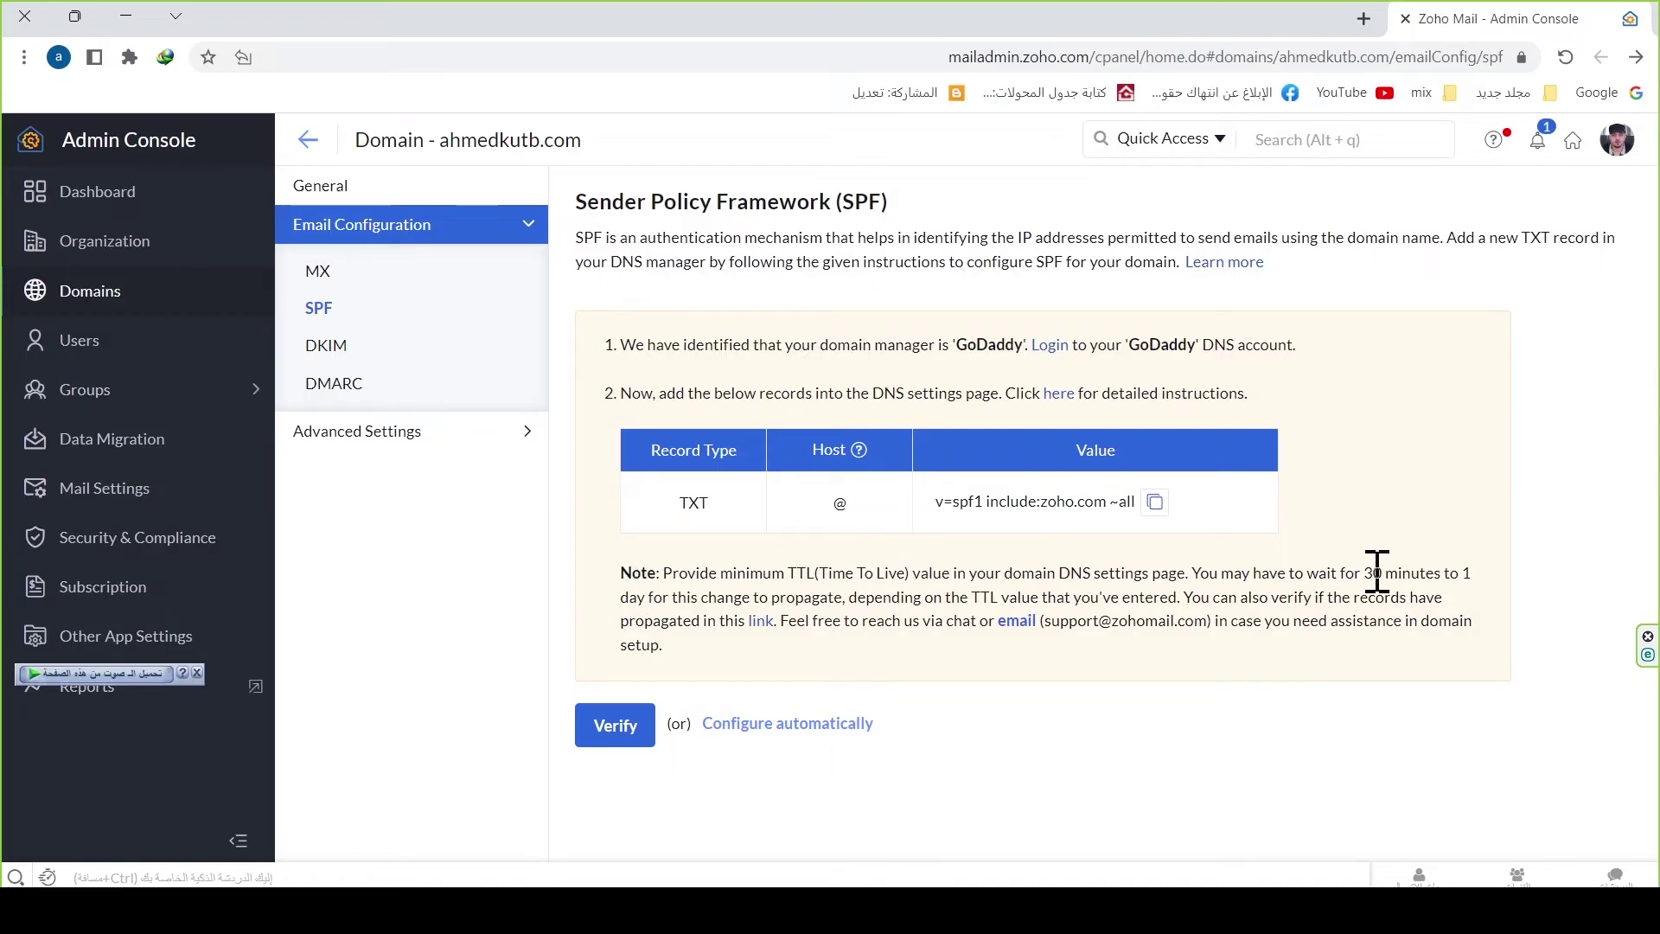
Step: Verify the domain's SPF record, noting the 30 minutes to 1 day propagation wait
drag(1365, 572, 655, 599)
click(666, 609)
click(610, 735)
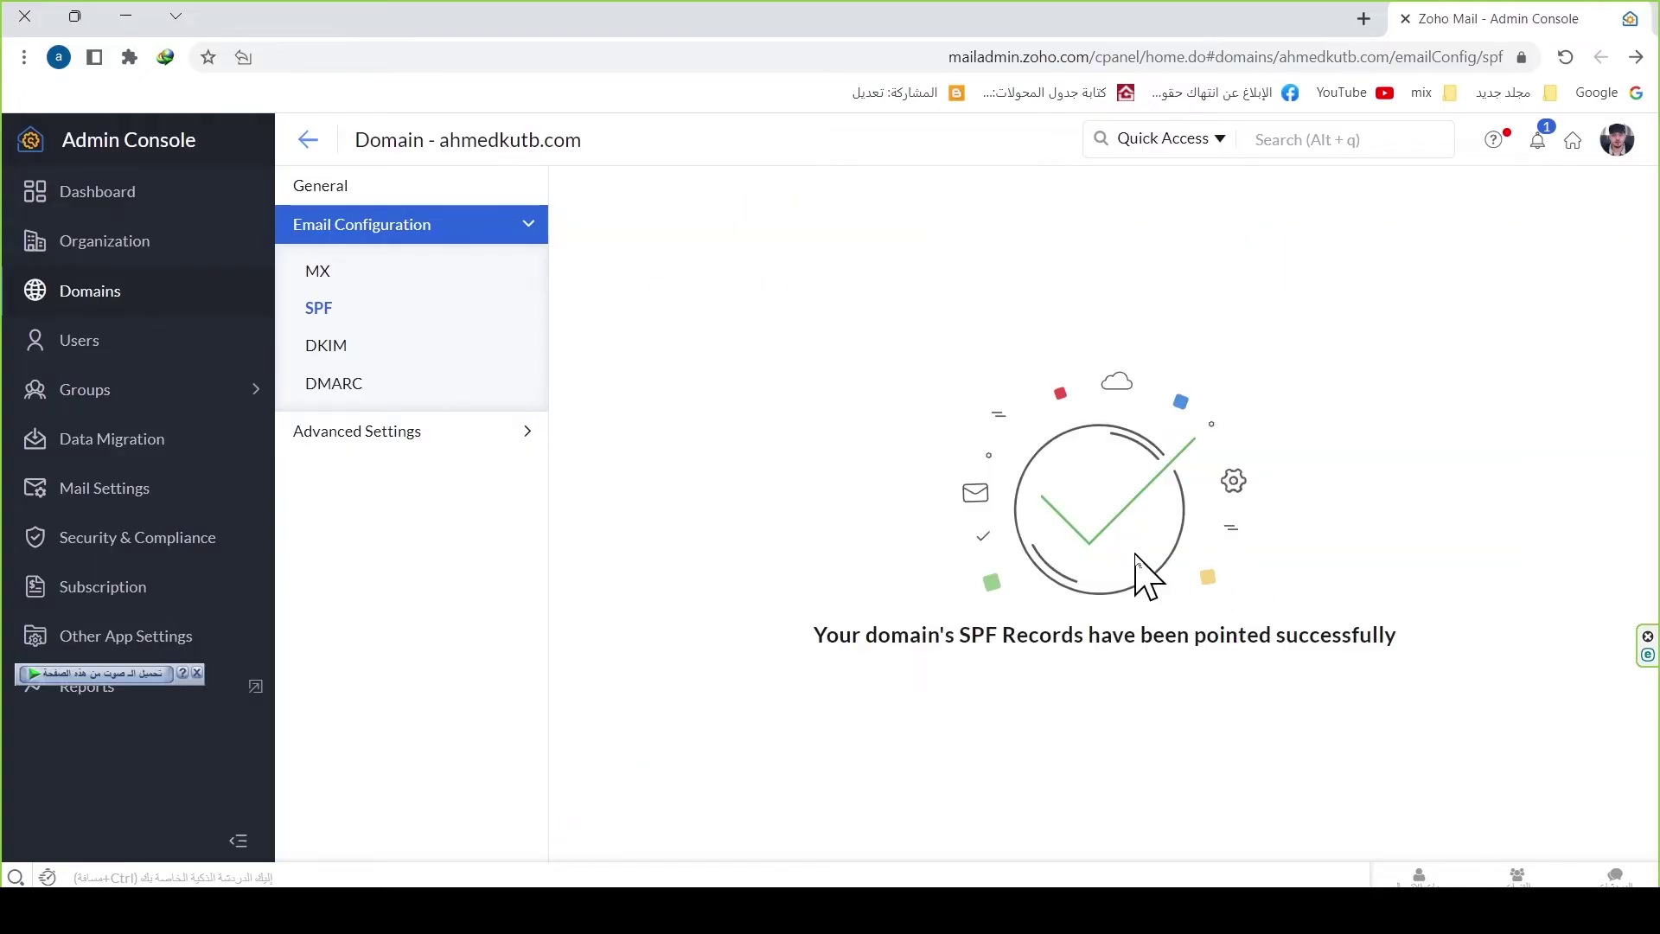
Step: Copy the manual DKIM TXT name zmail._domainkey and go back to GoDaddy's DNS records
click(329, 347)
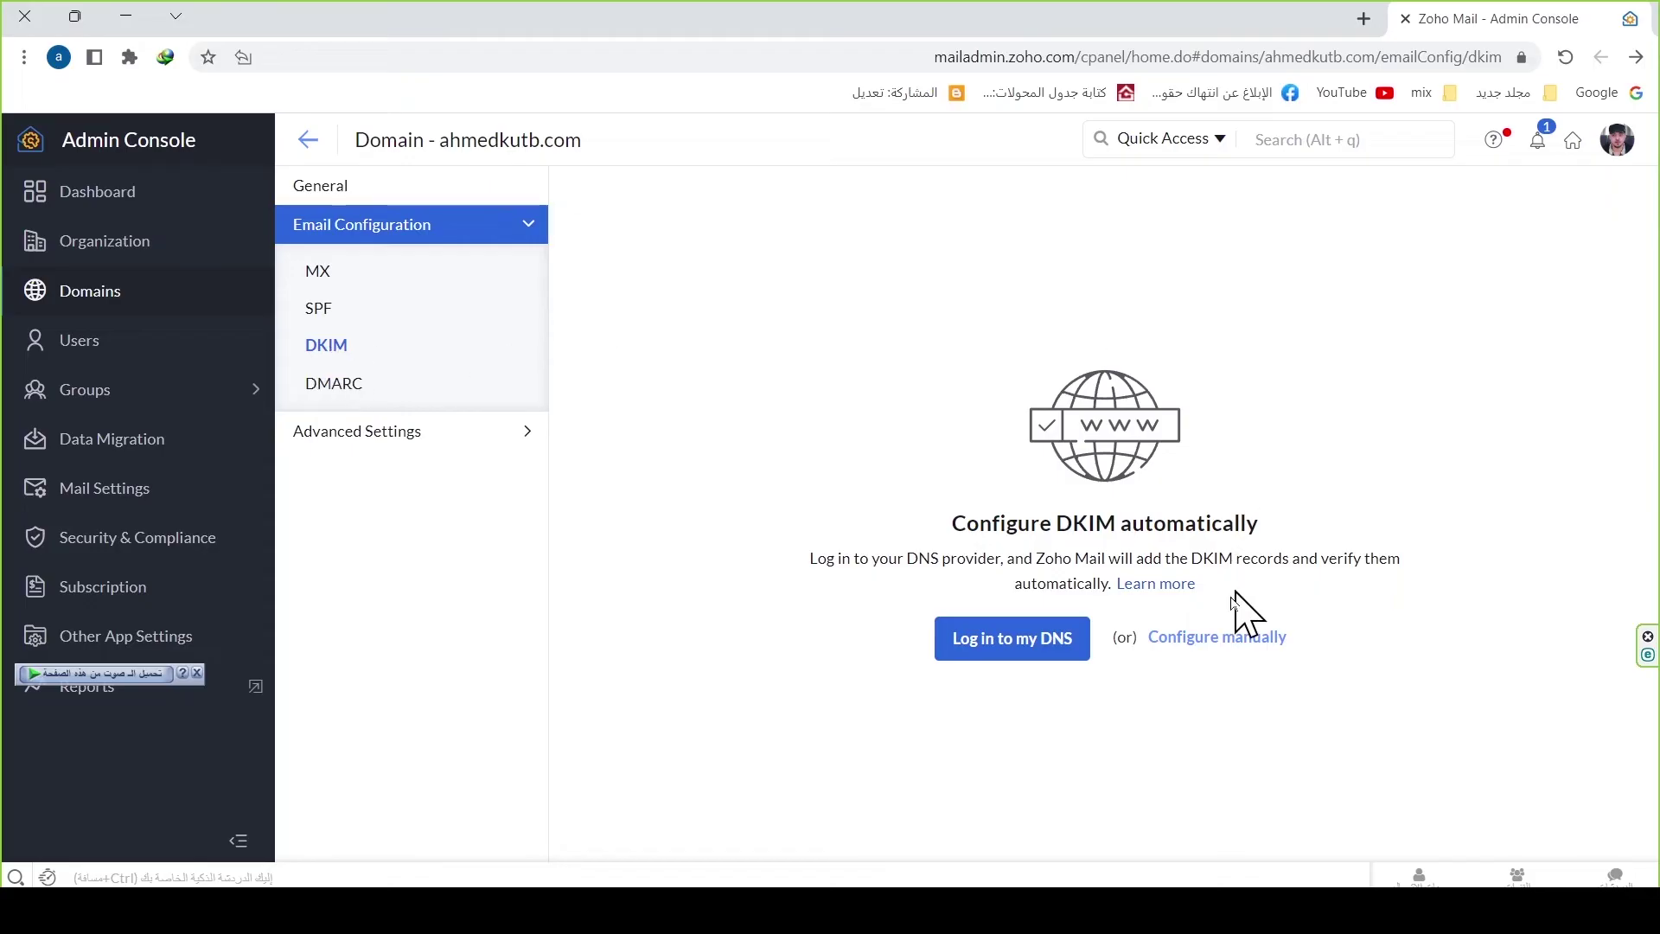
click(1213, 640)
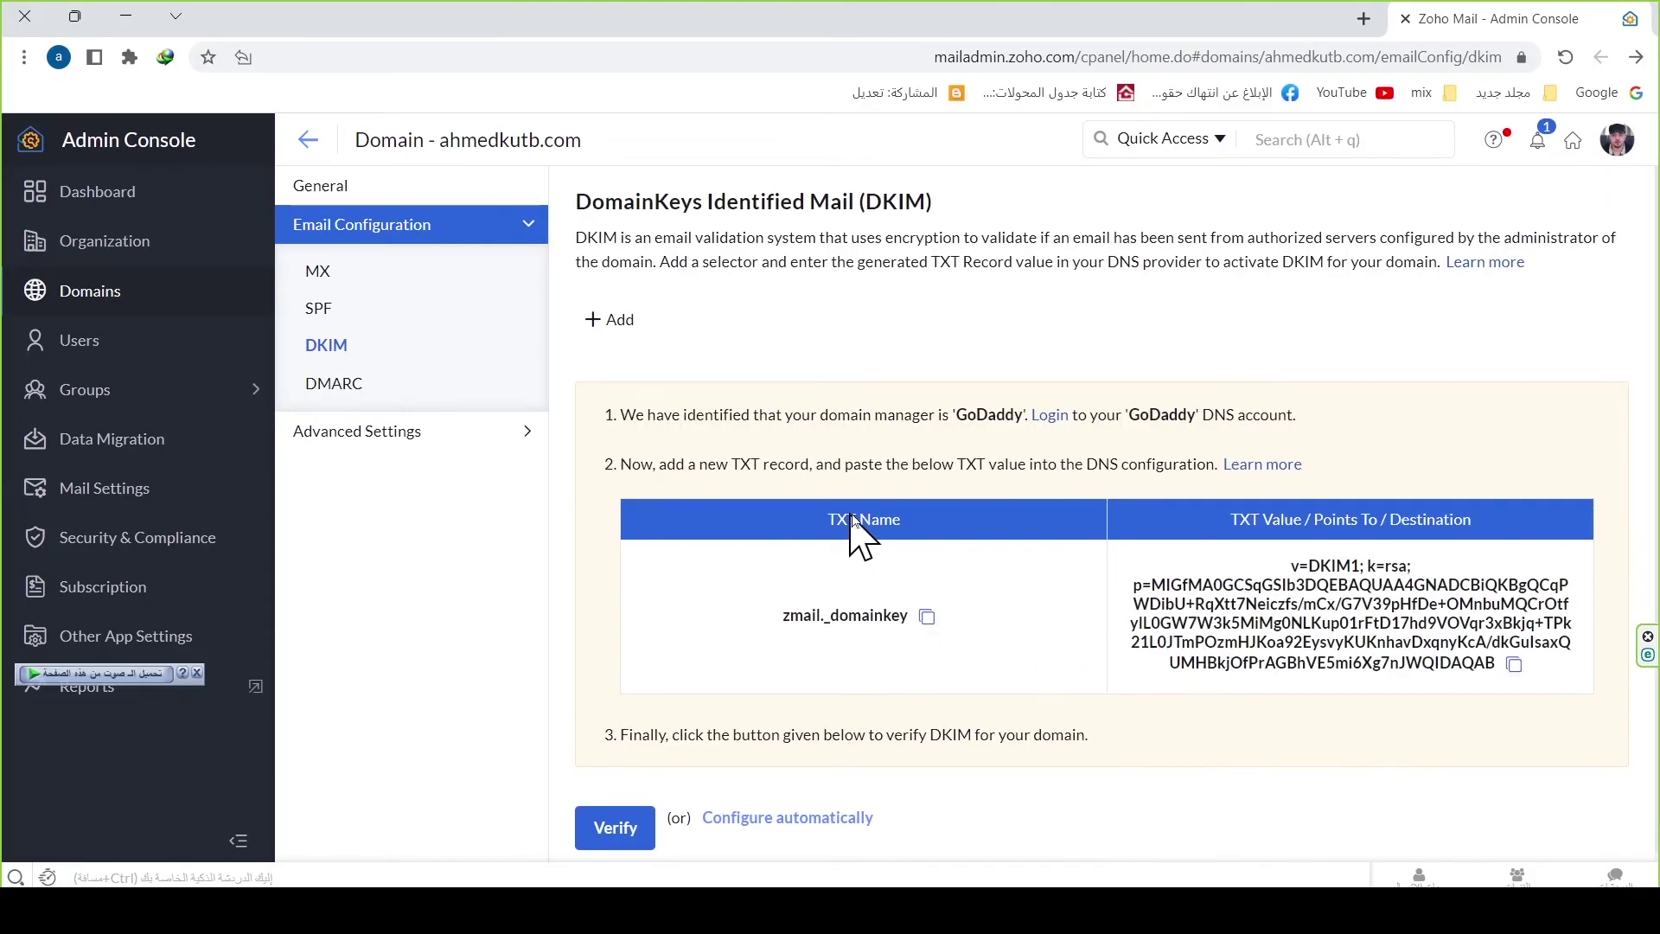
click(927, 617)
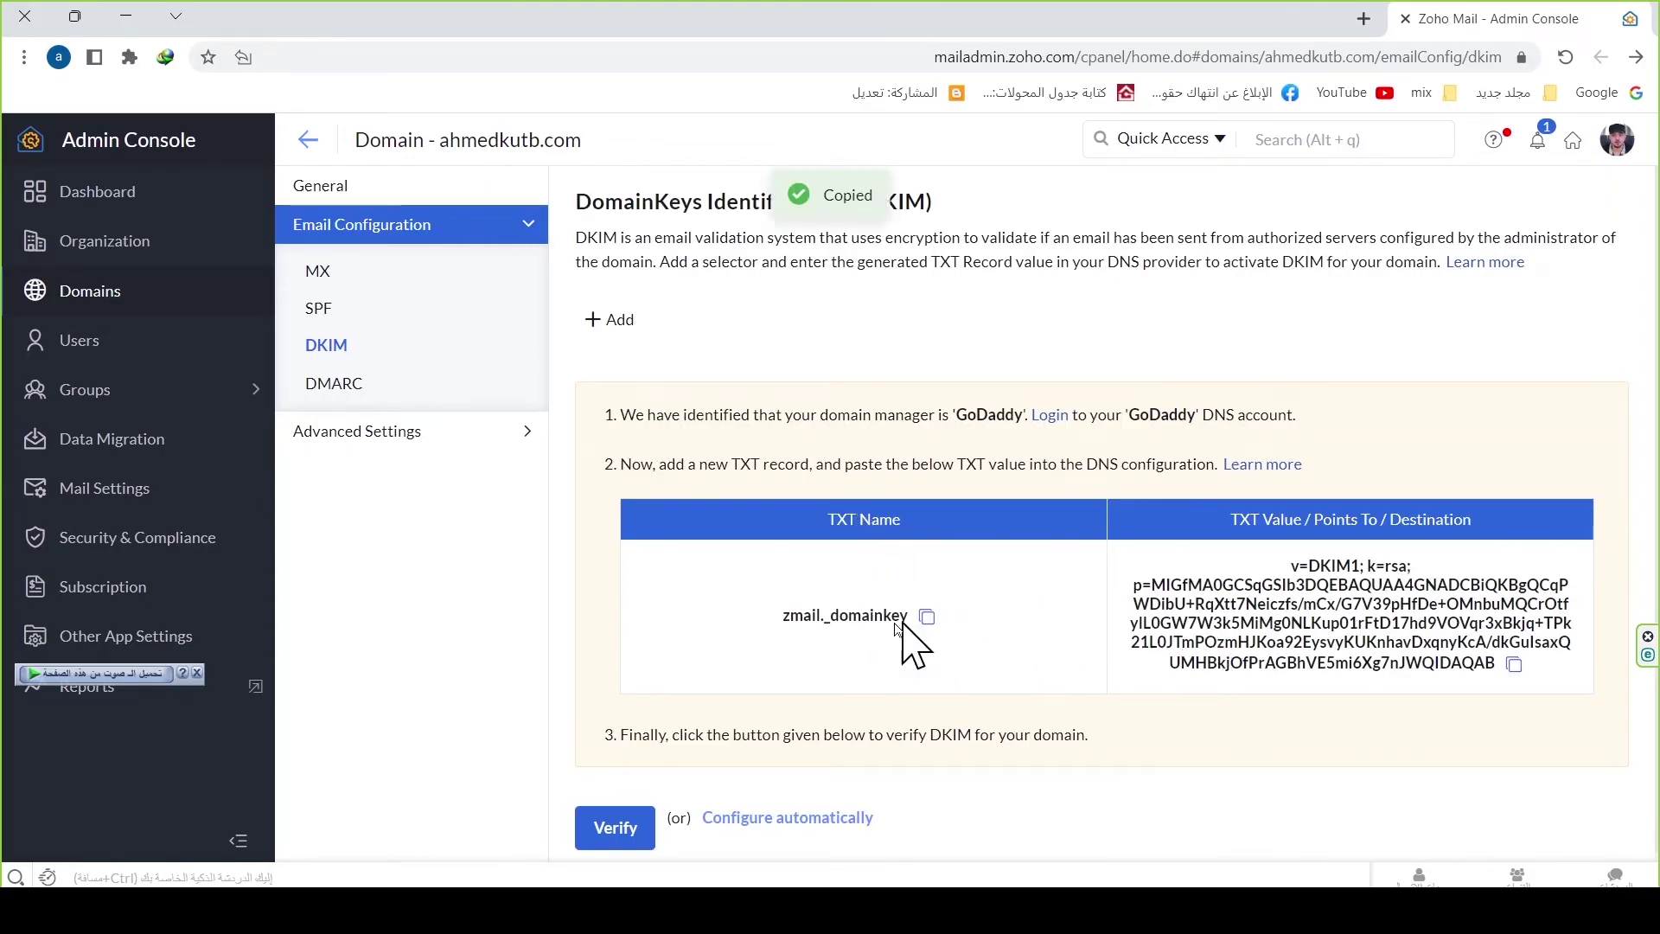
click(370, 873)
scroll(1314, 467, up, 4)
Step: Start a new TXT record in GoDaddy named zmail._domainkey
click(1301, 446)
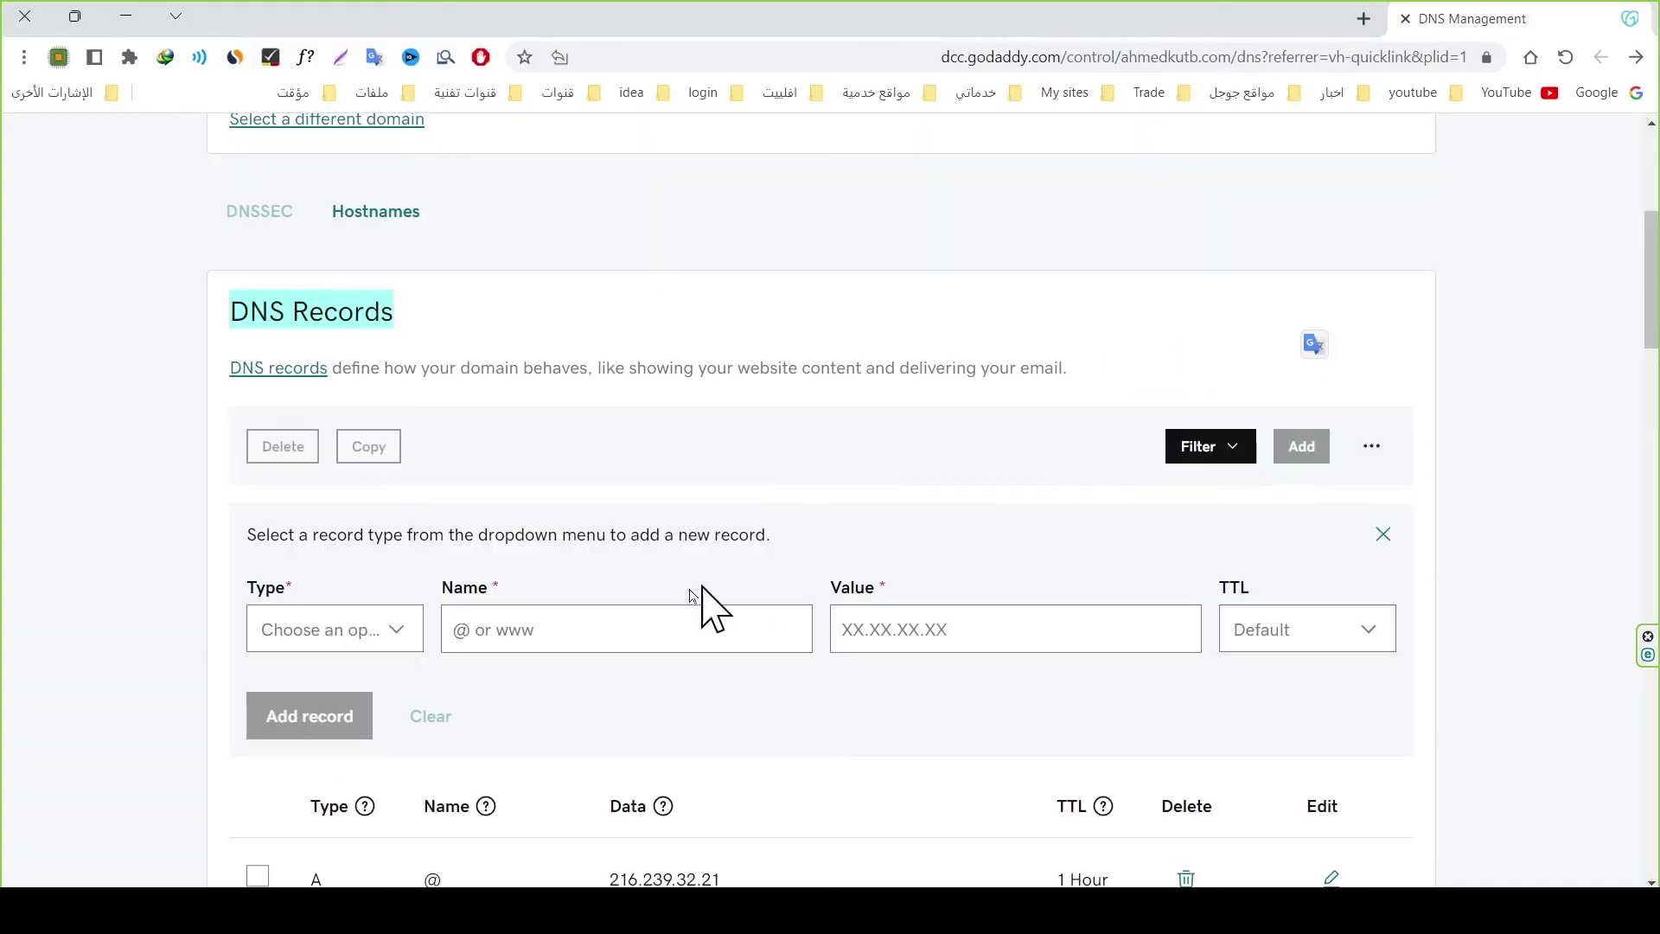
click(363, 647)
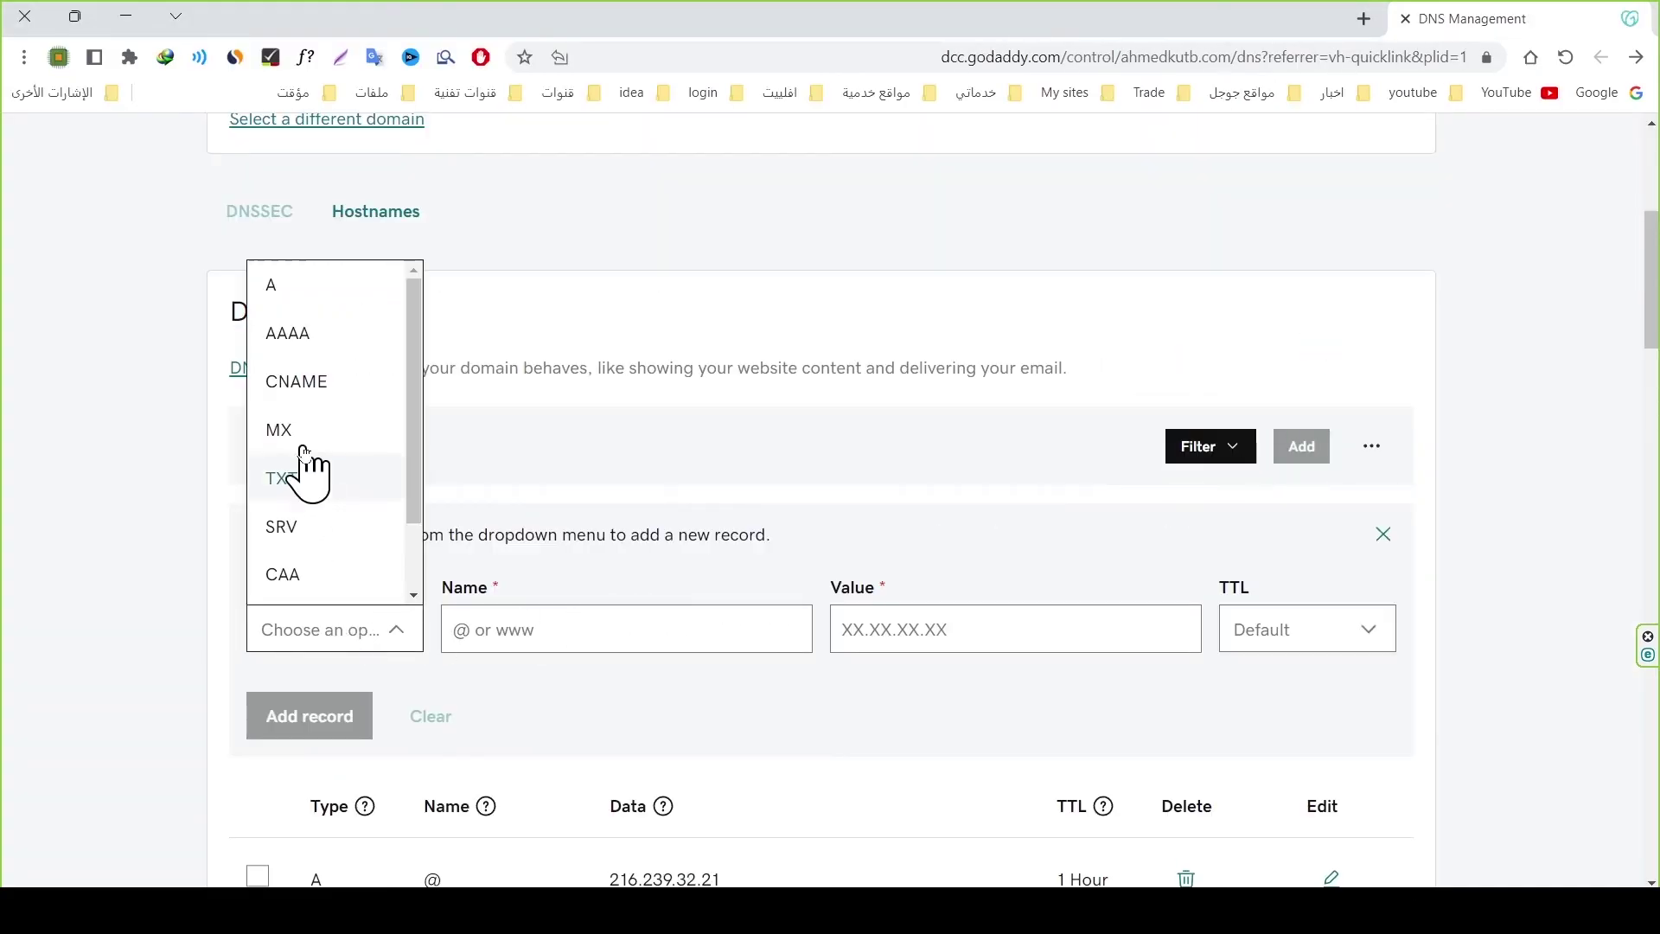
click(302, 489)
click(509, 640)
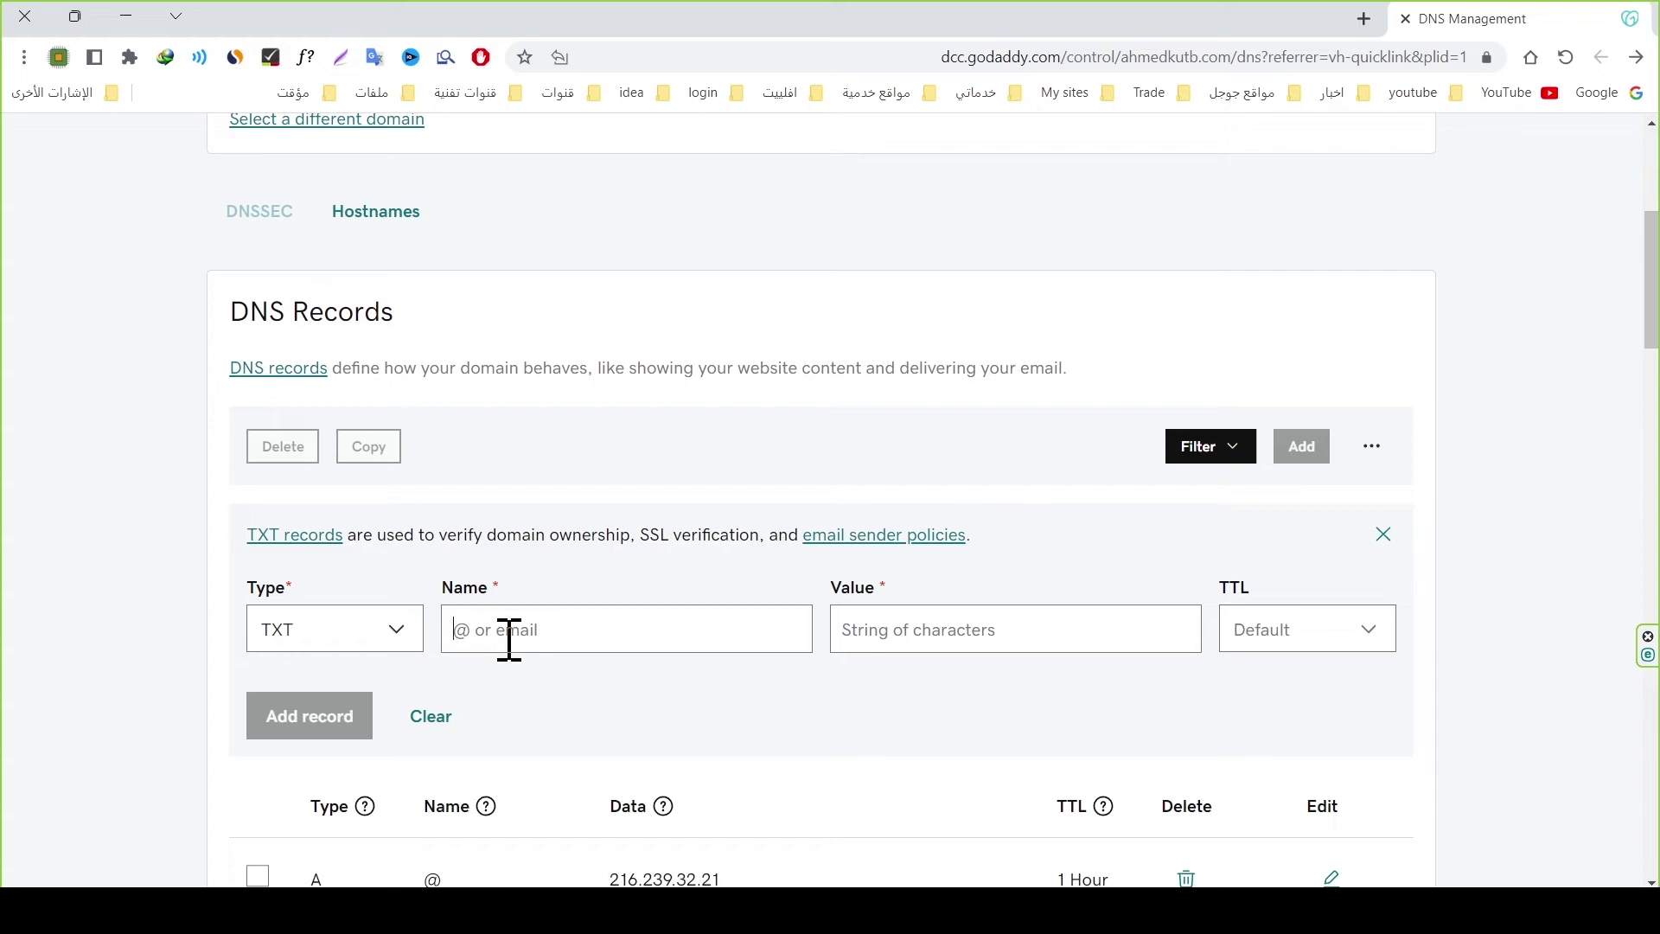
Step: Paste Zoho's DKIM key as the record value, save it, and reload the records list
click(370, 873)
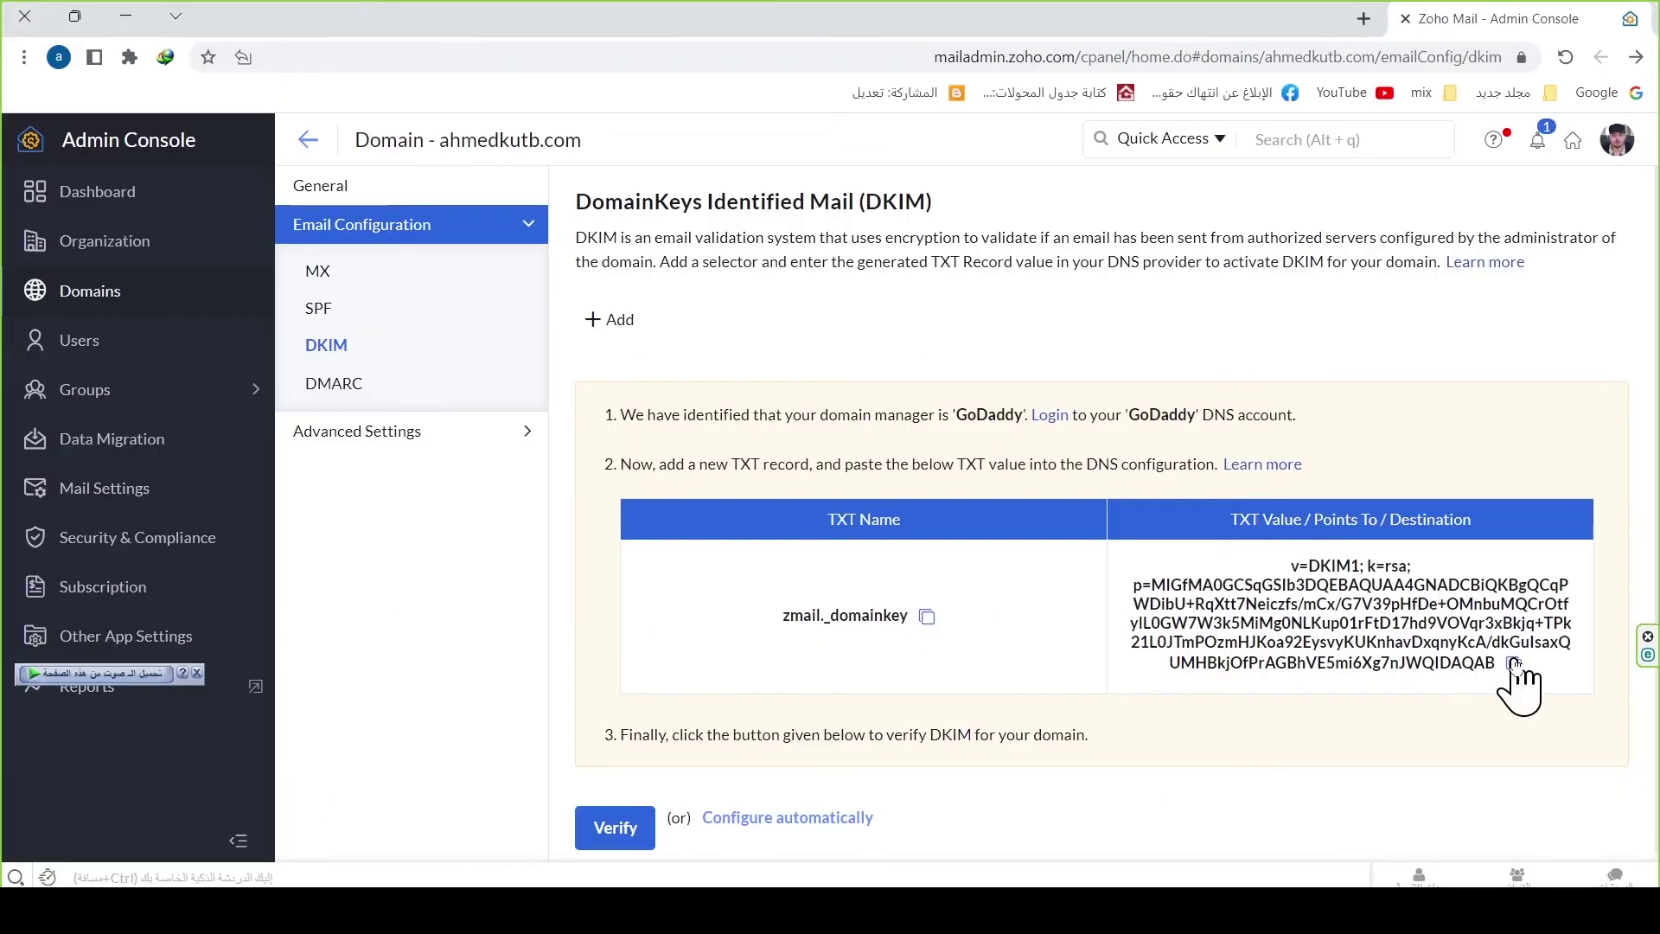
click(1514, 664)
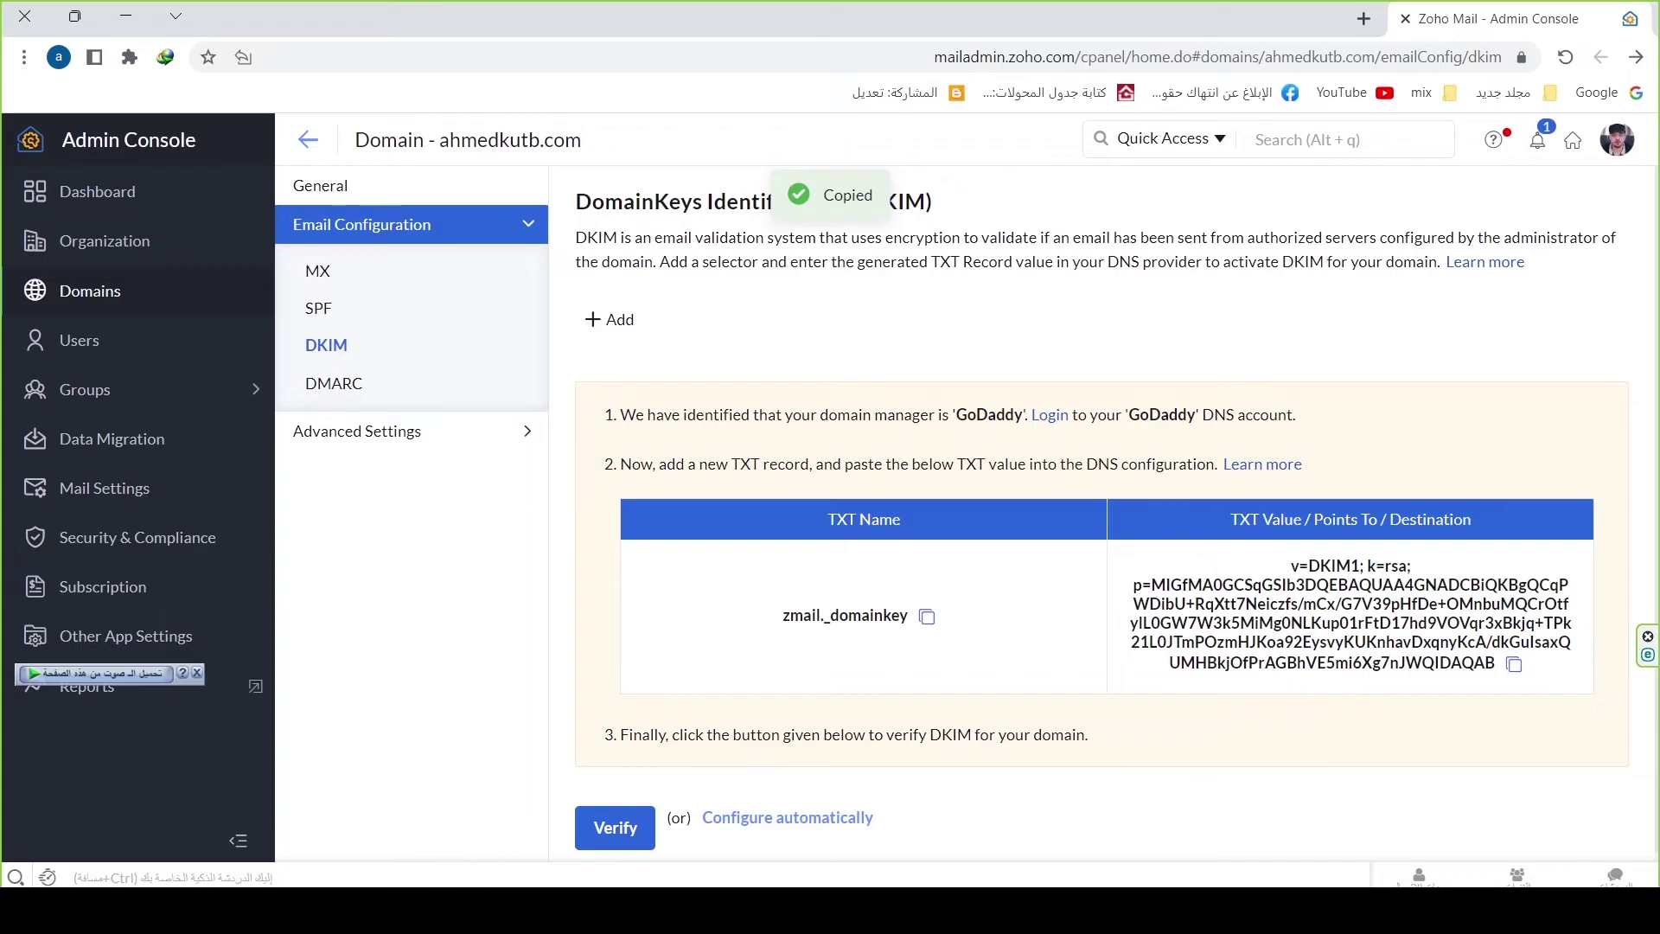
key(alt+Tab)
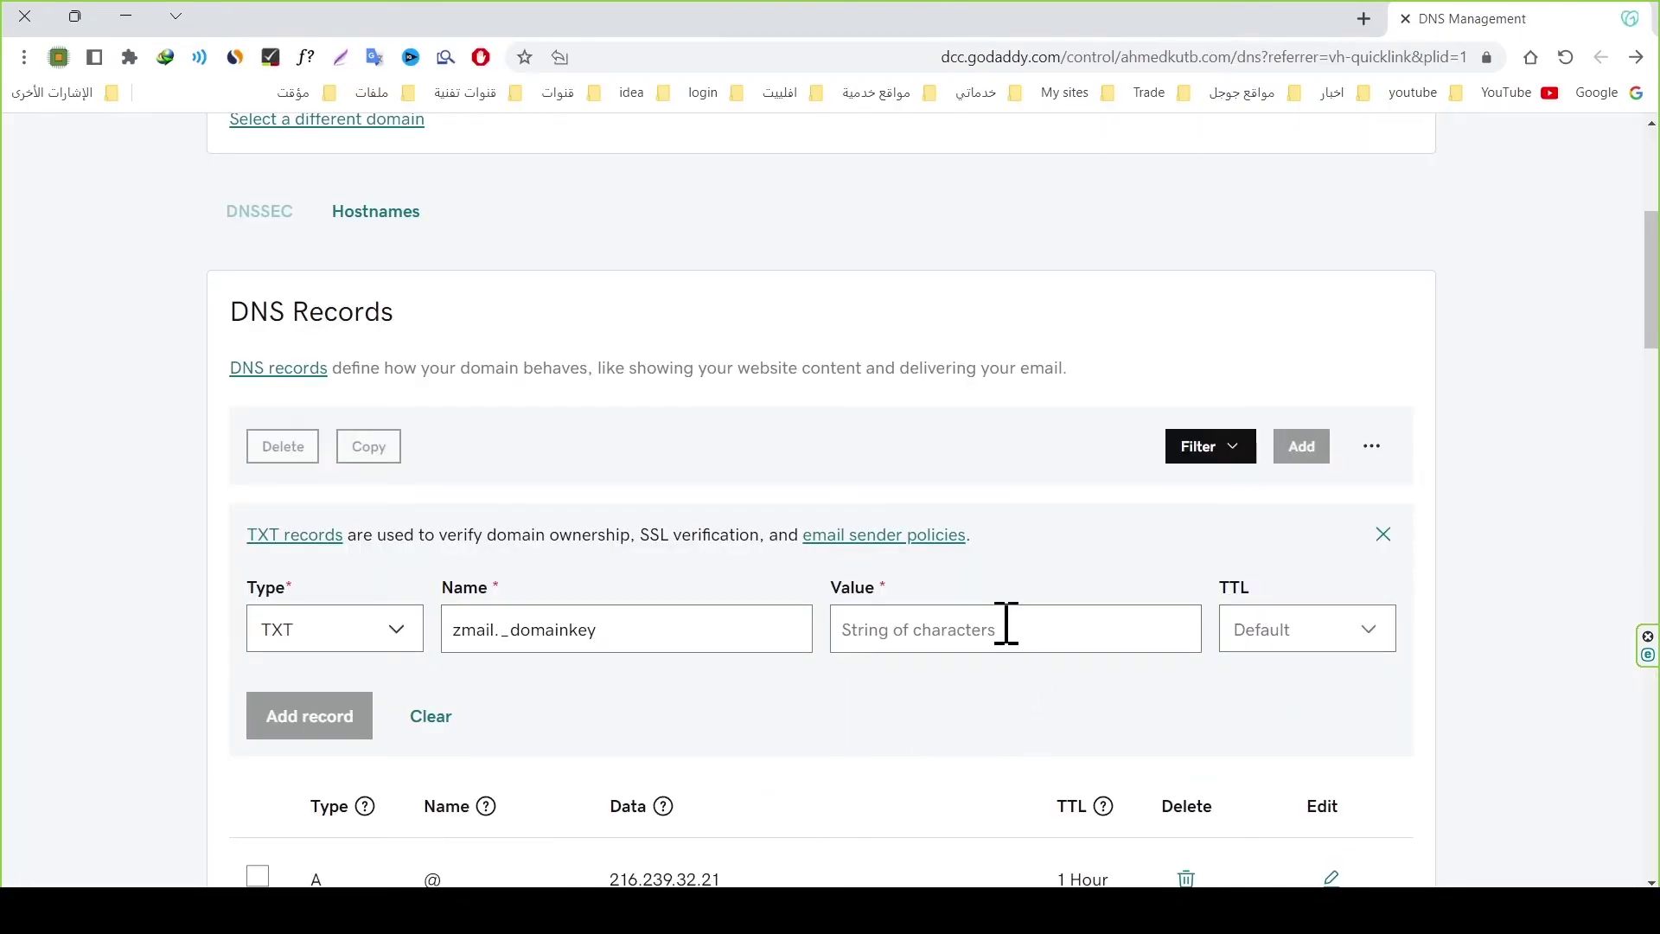
click(1006, 624)
key(ctrl+v)
click(278, 738)
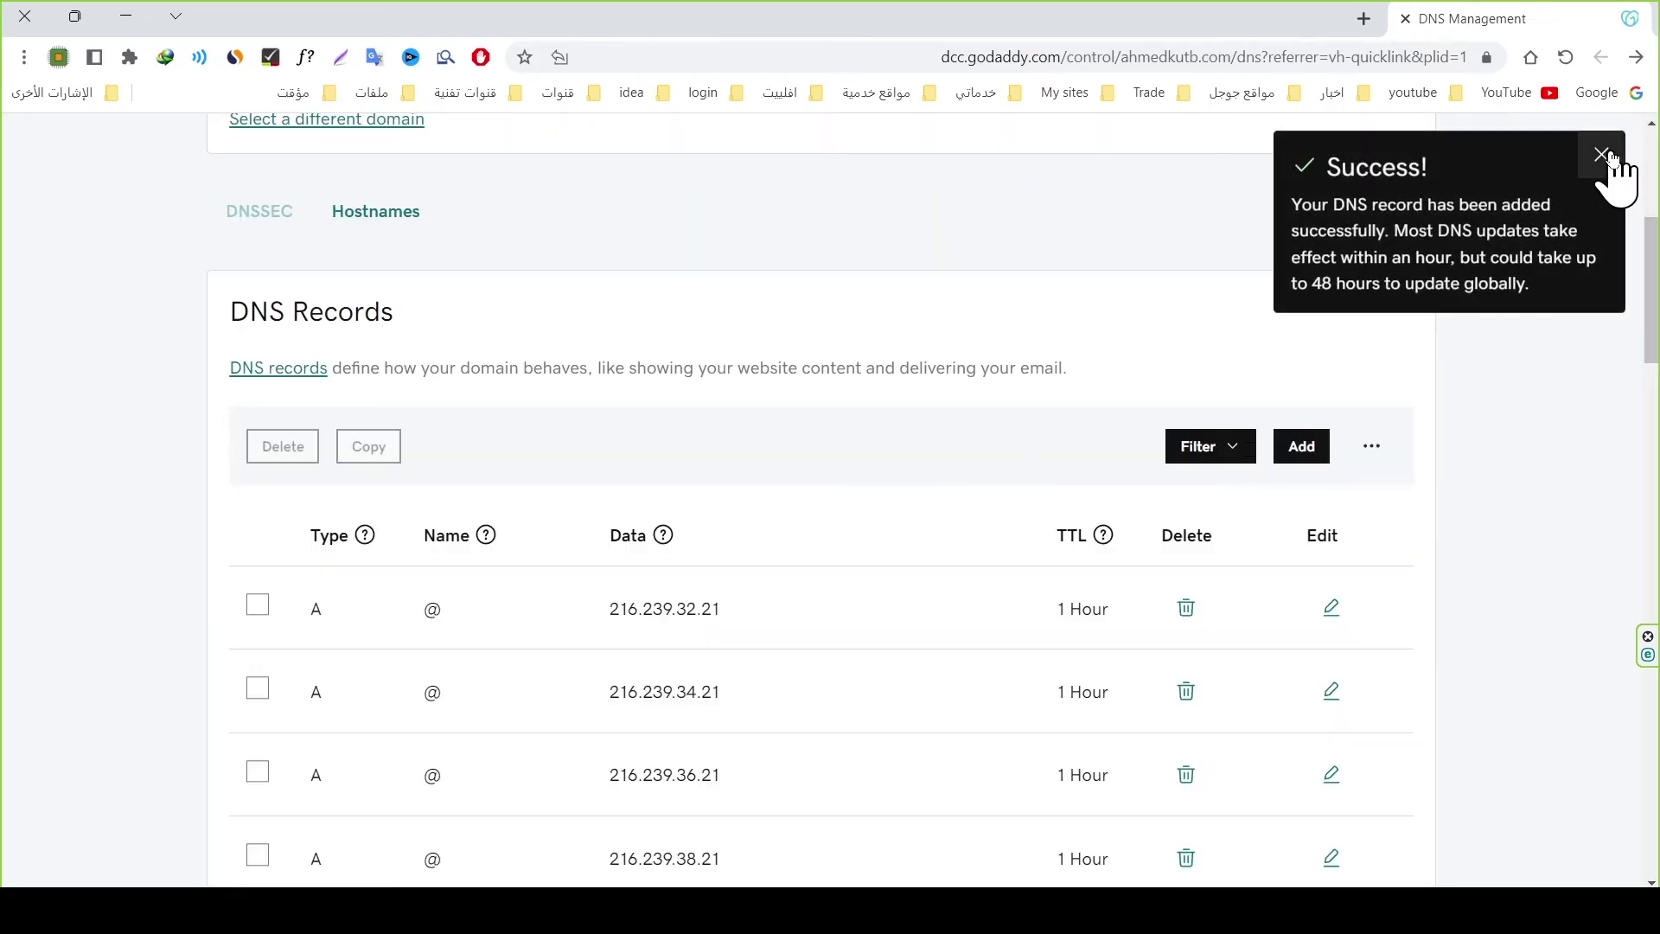
click(1602, 155)
click(1566, 59)
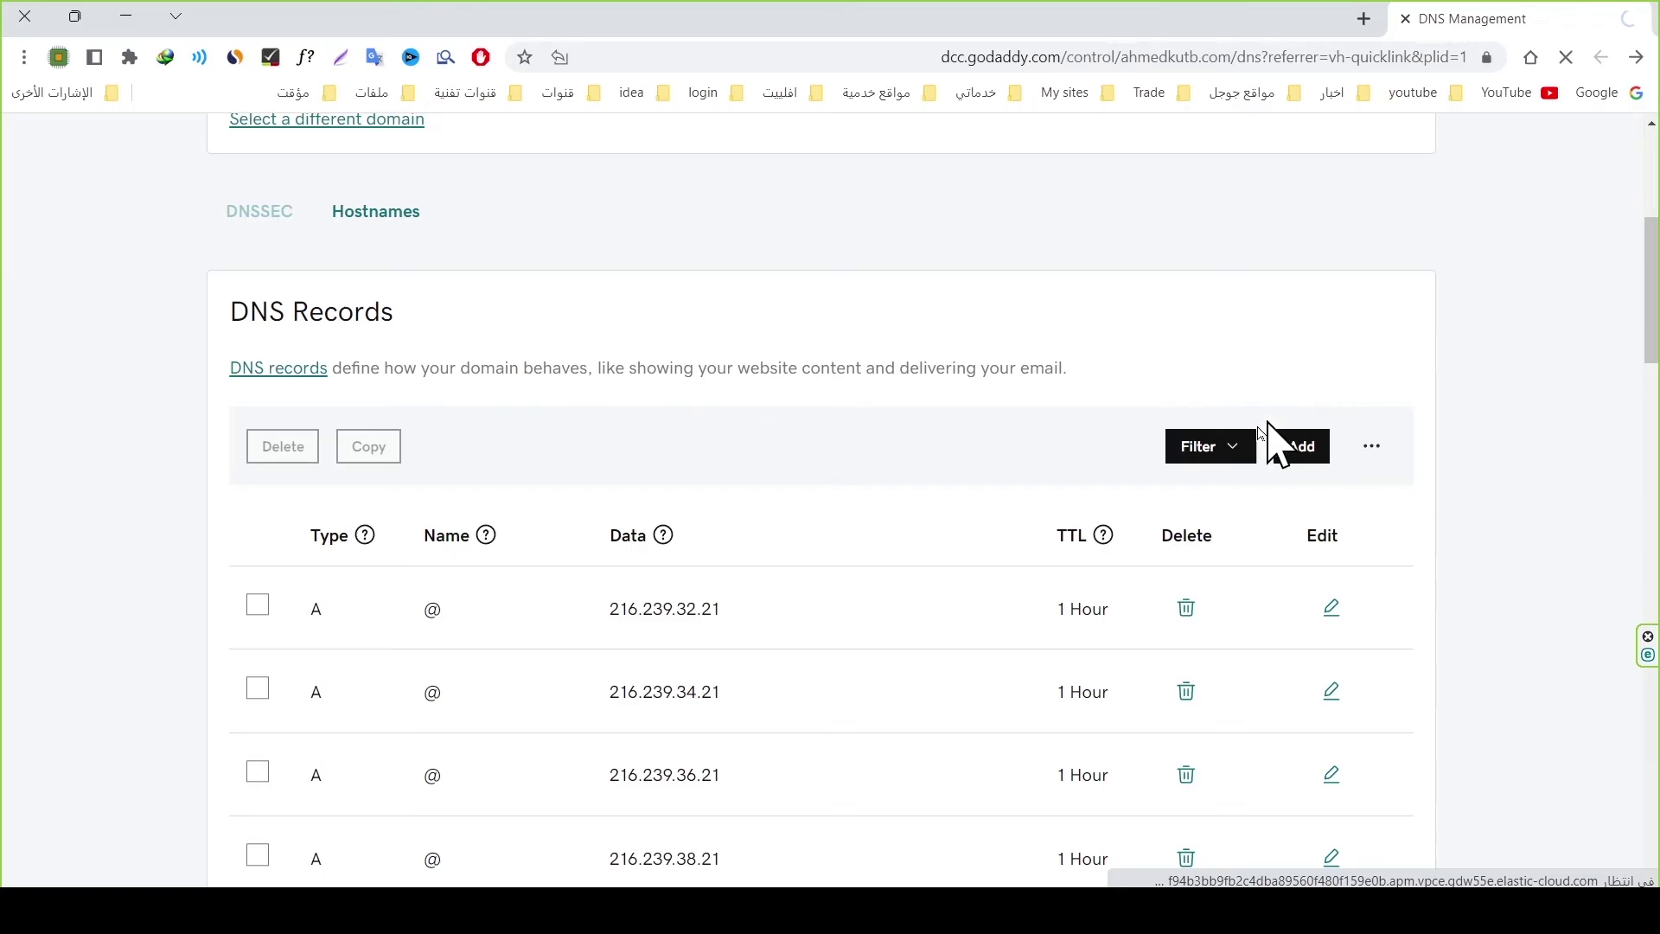
scroll(1211, 464, down, 2)
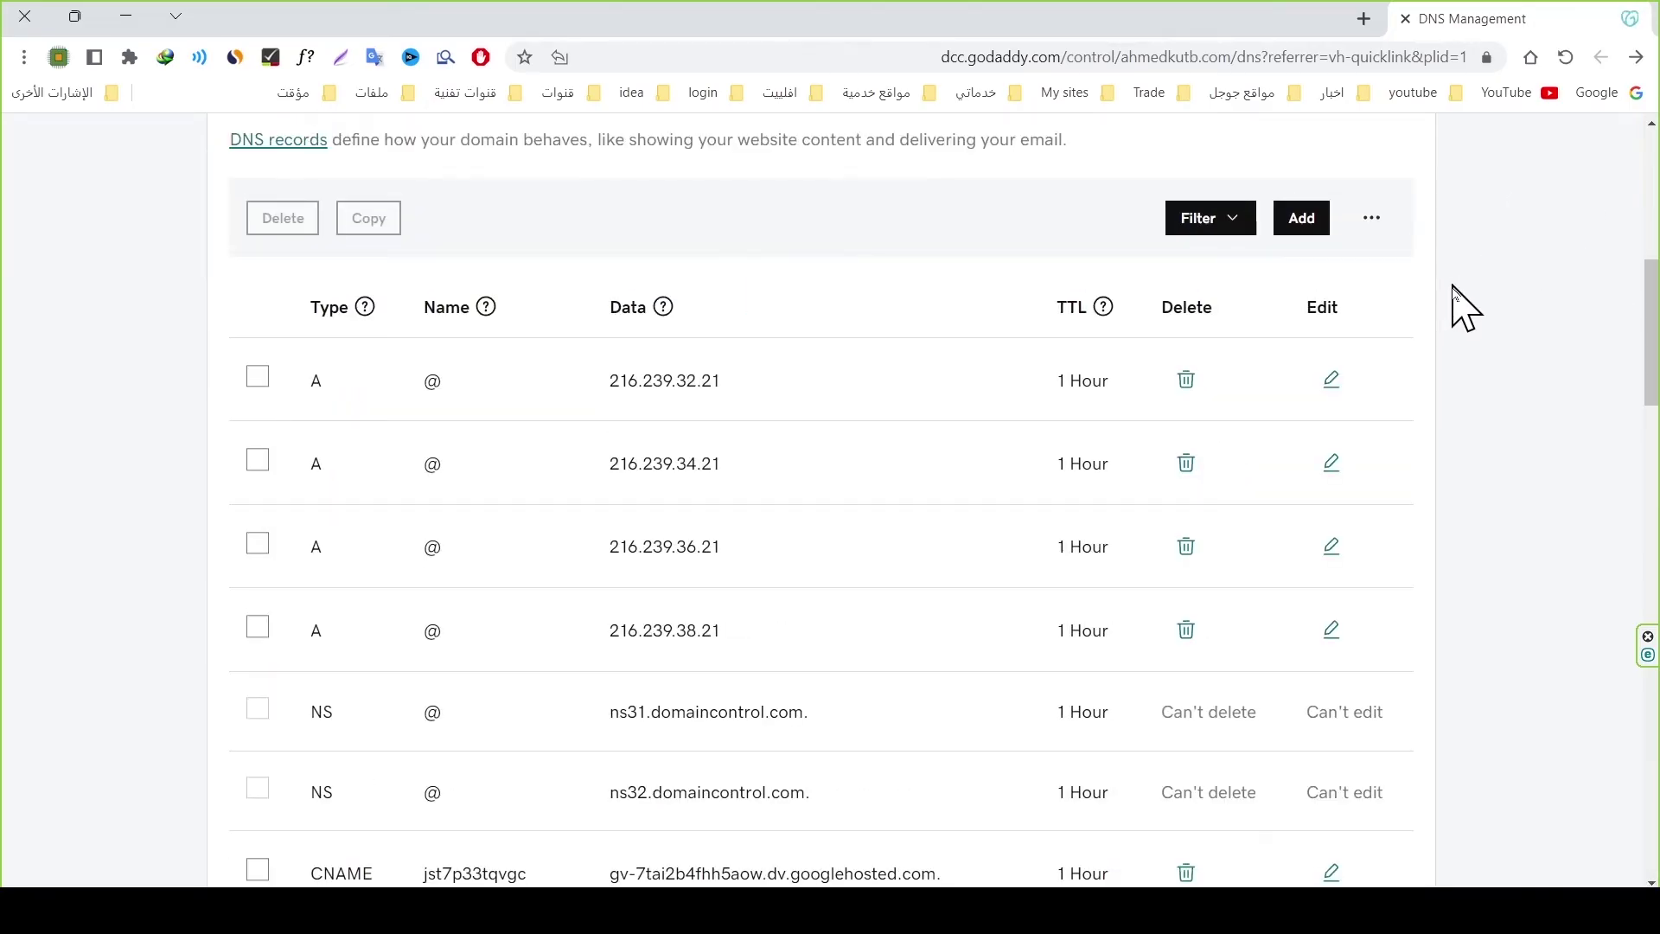
click(424, 821)
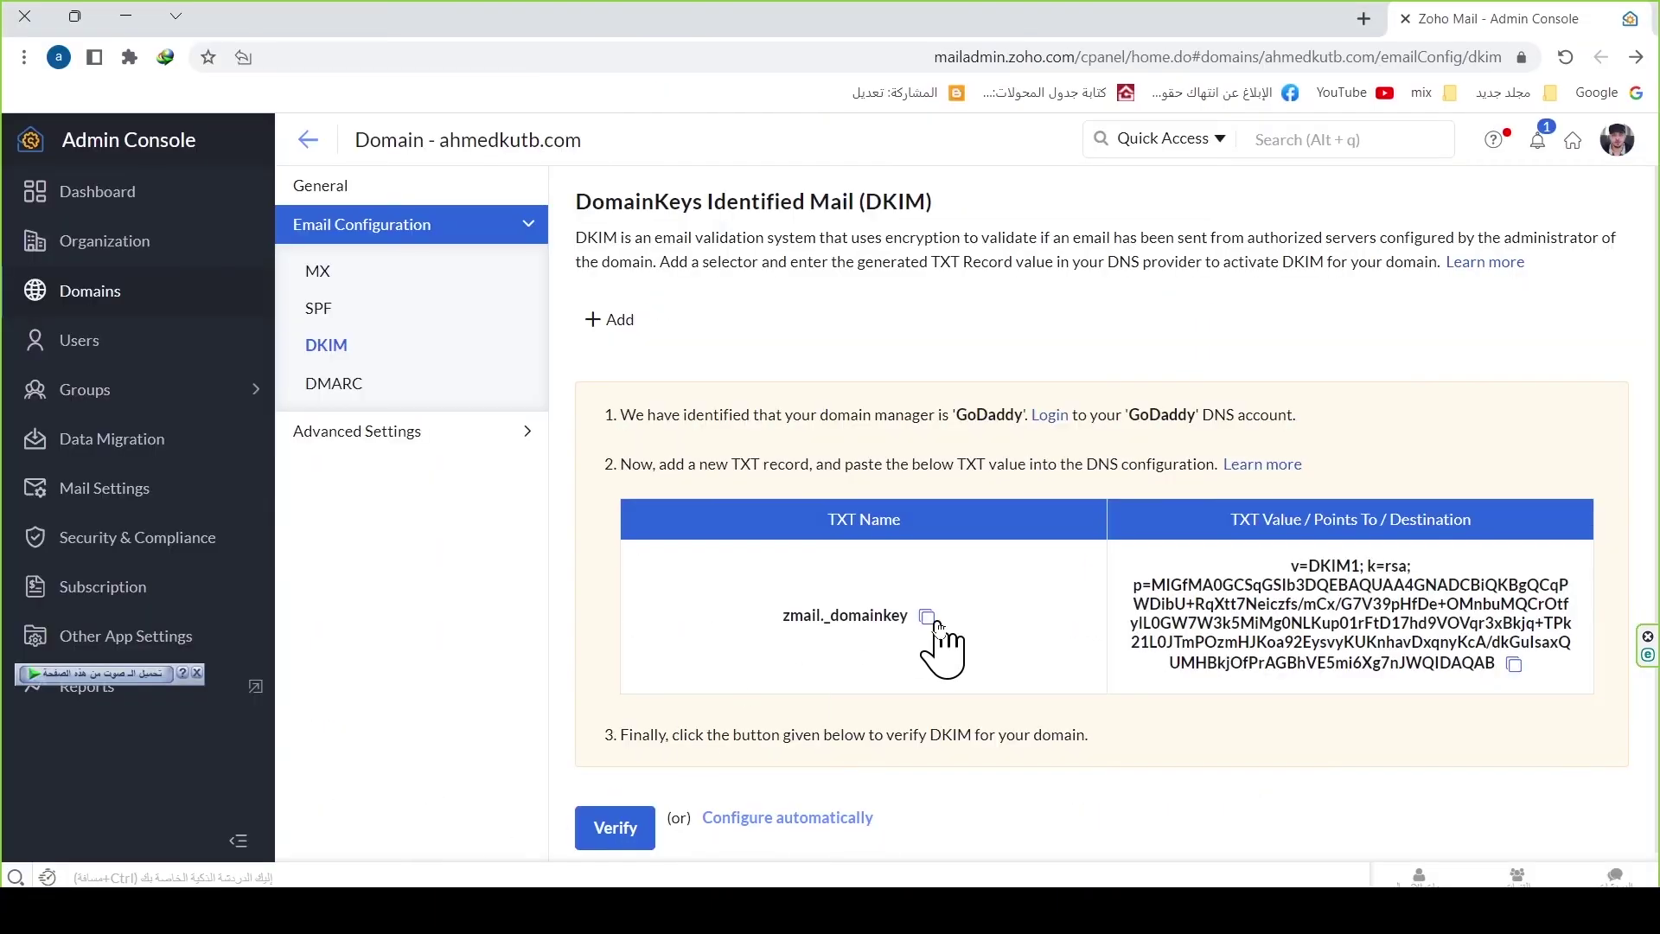
Step: Verify the domain's DKIM record, retrying until Zoho accepts it
scroll(865, 691, down, 1)
click(610, 820)
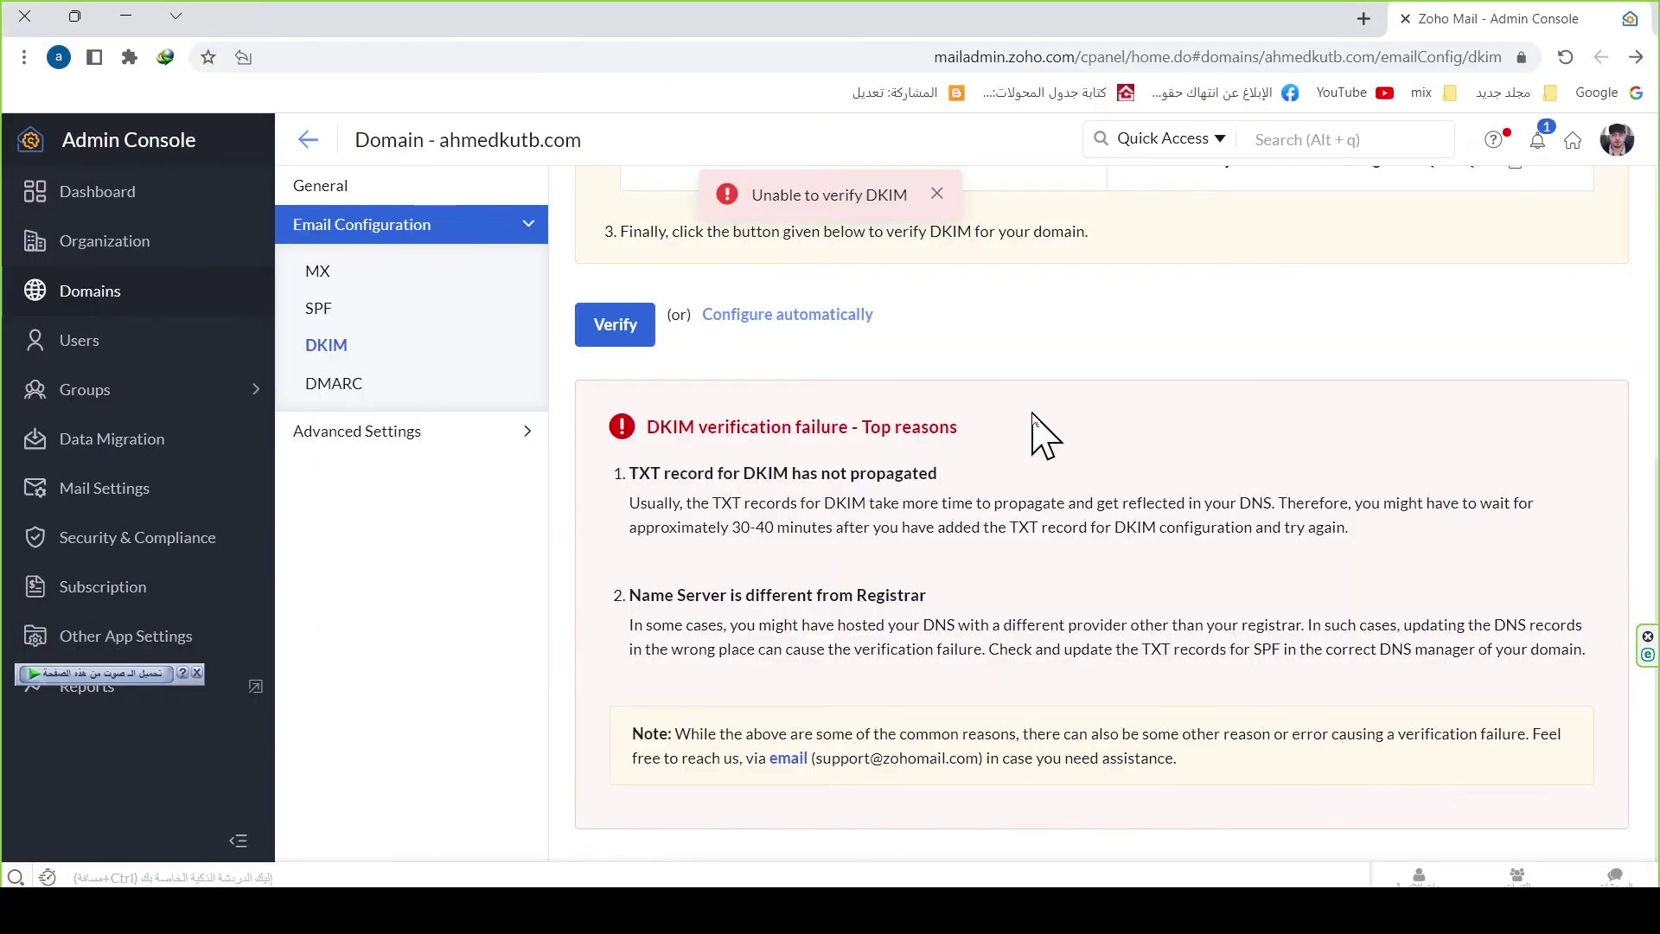
scroll(1037, 432, up, 1)
scroll(1046, 443, down, 1)
scroll(1020, 437, up, 2)
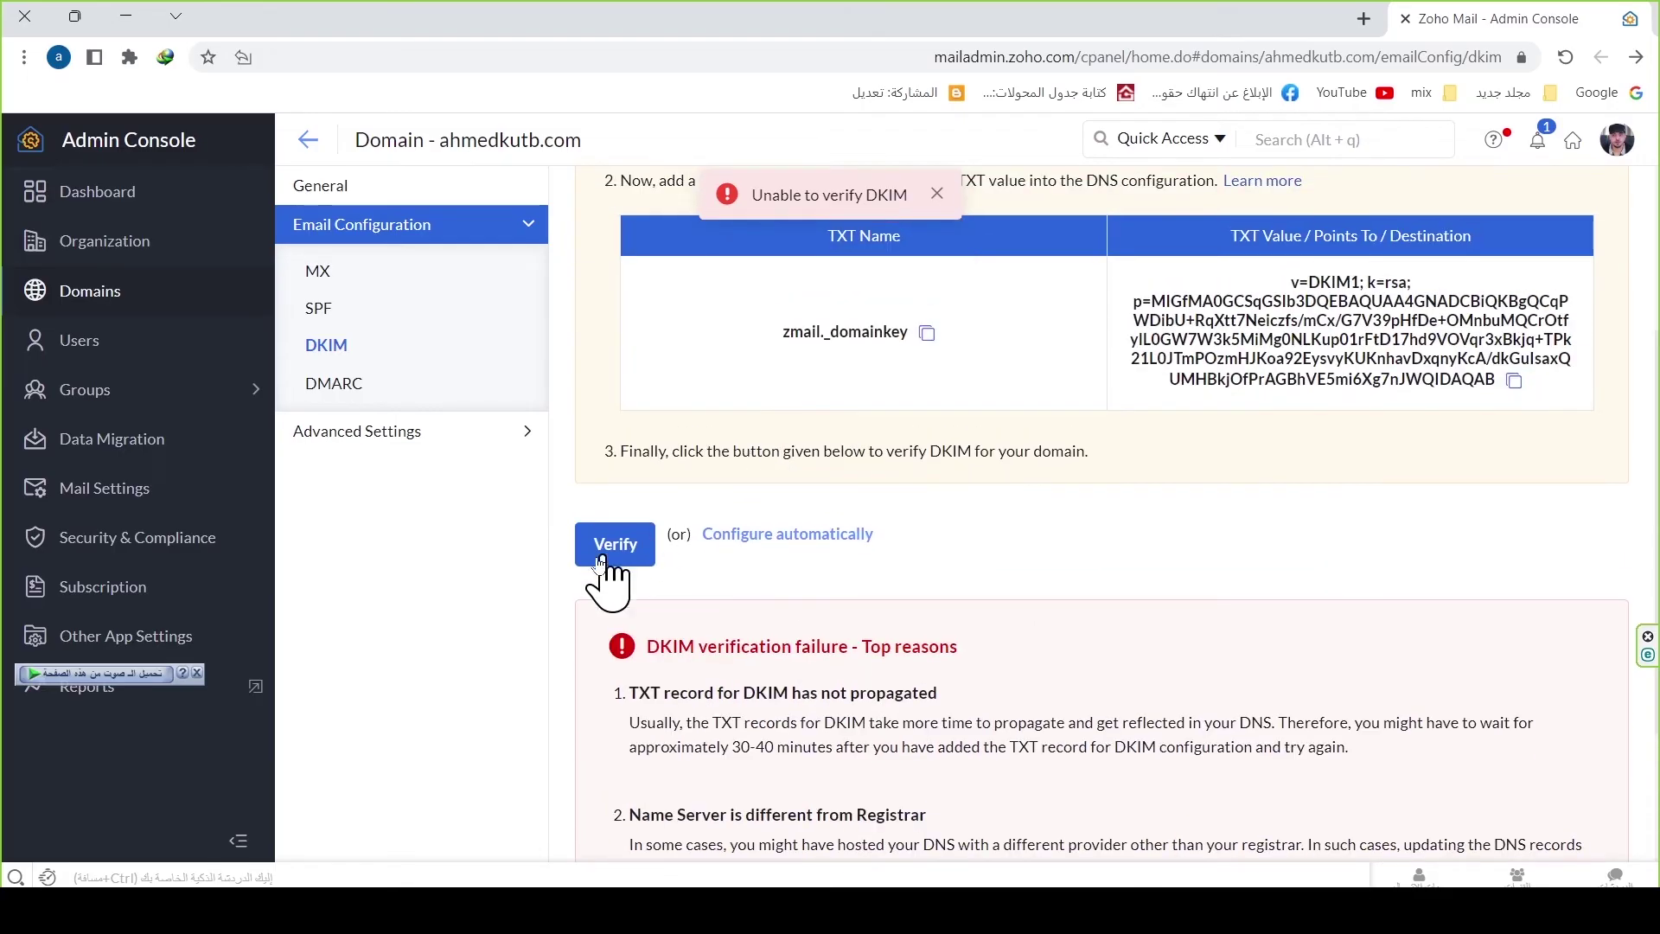
click(595, 549)
click(636, 337)
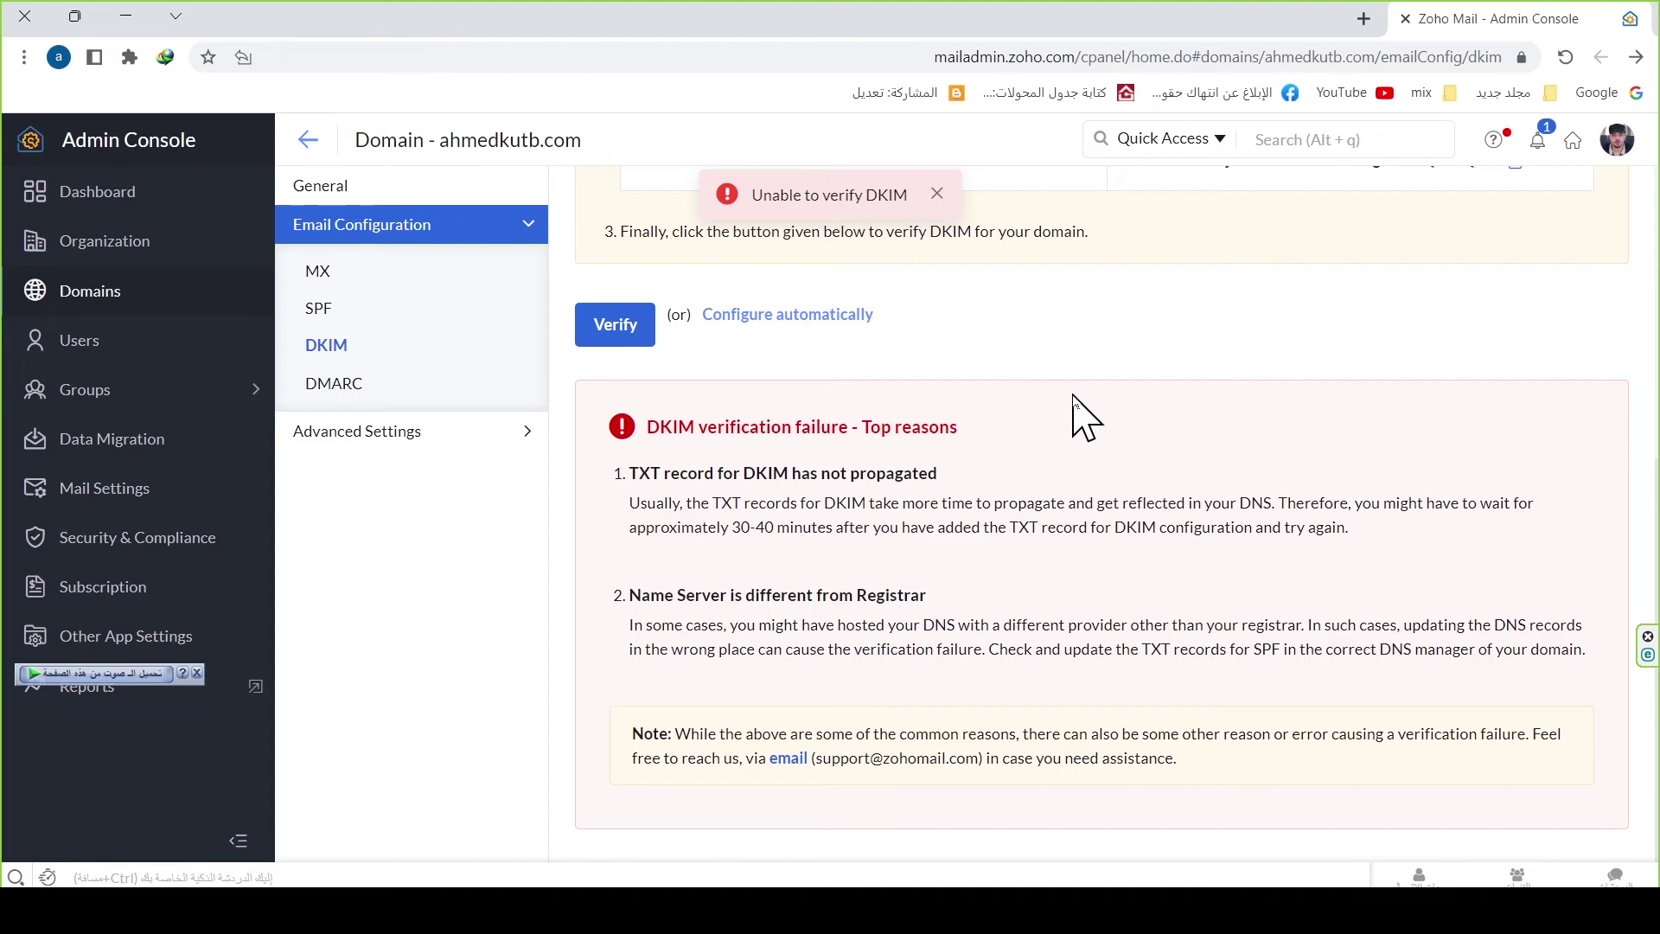
Step: Review DMARC and the refreshed dashboard's MX, SPF and DKIM status, then open the inbox
mouse_move(333, 406)
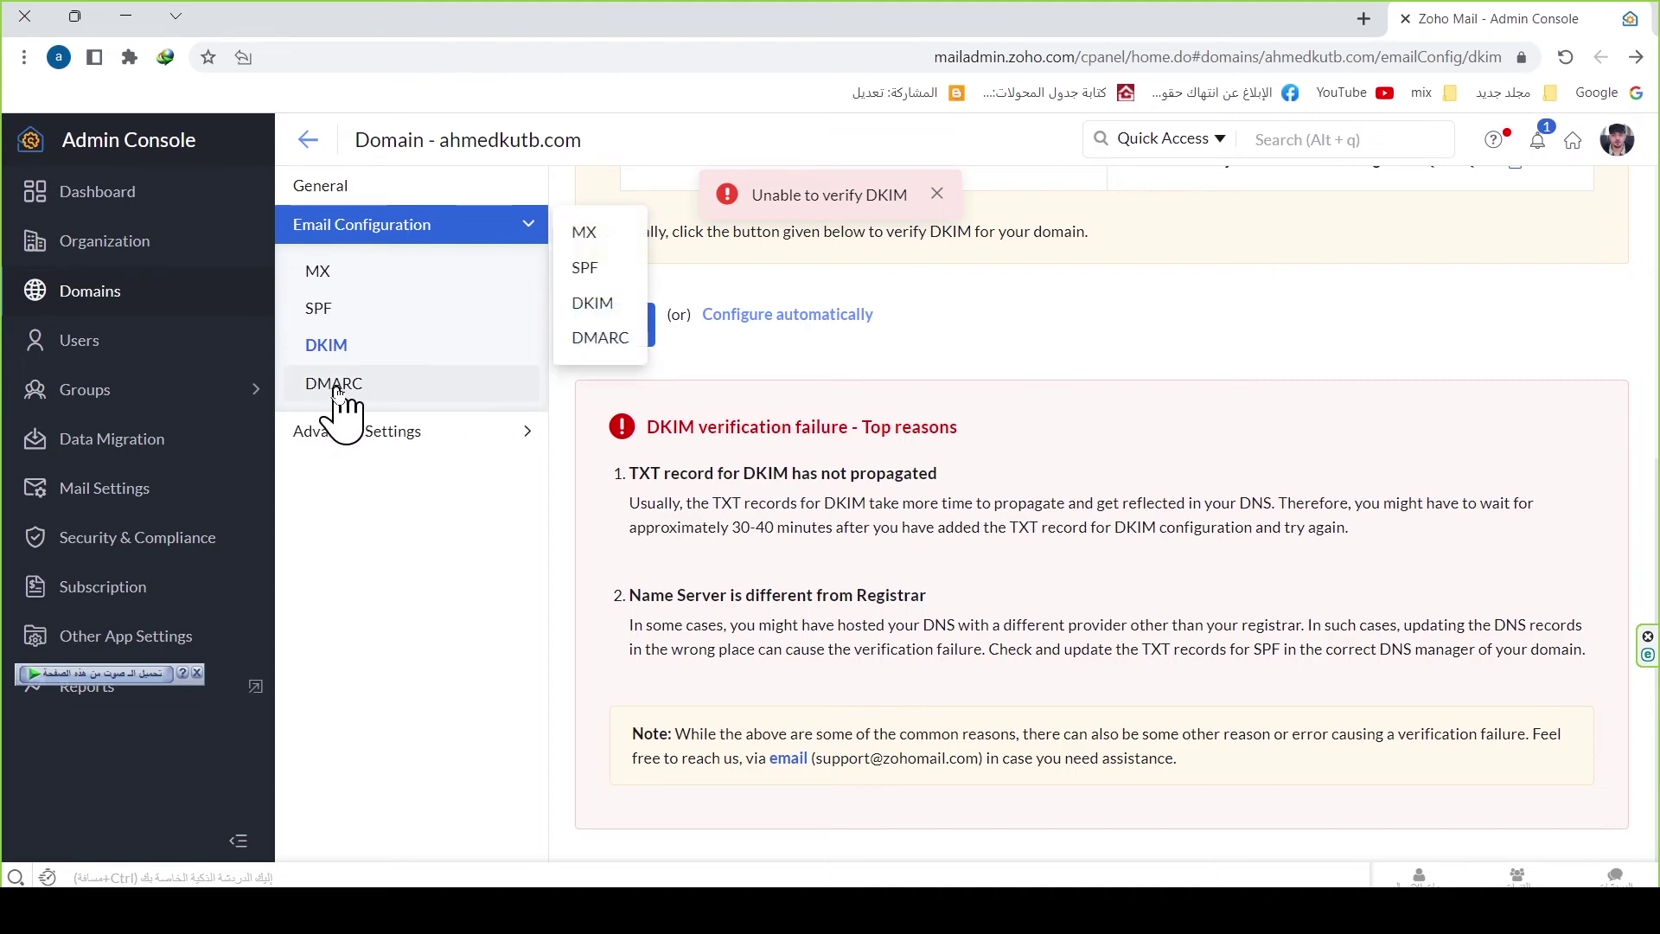
click(335, 385)
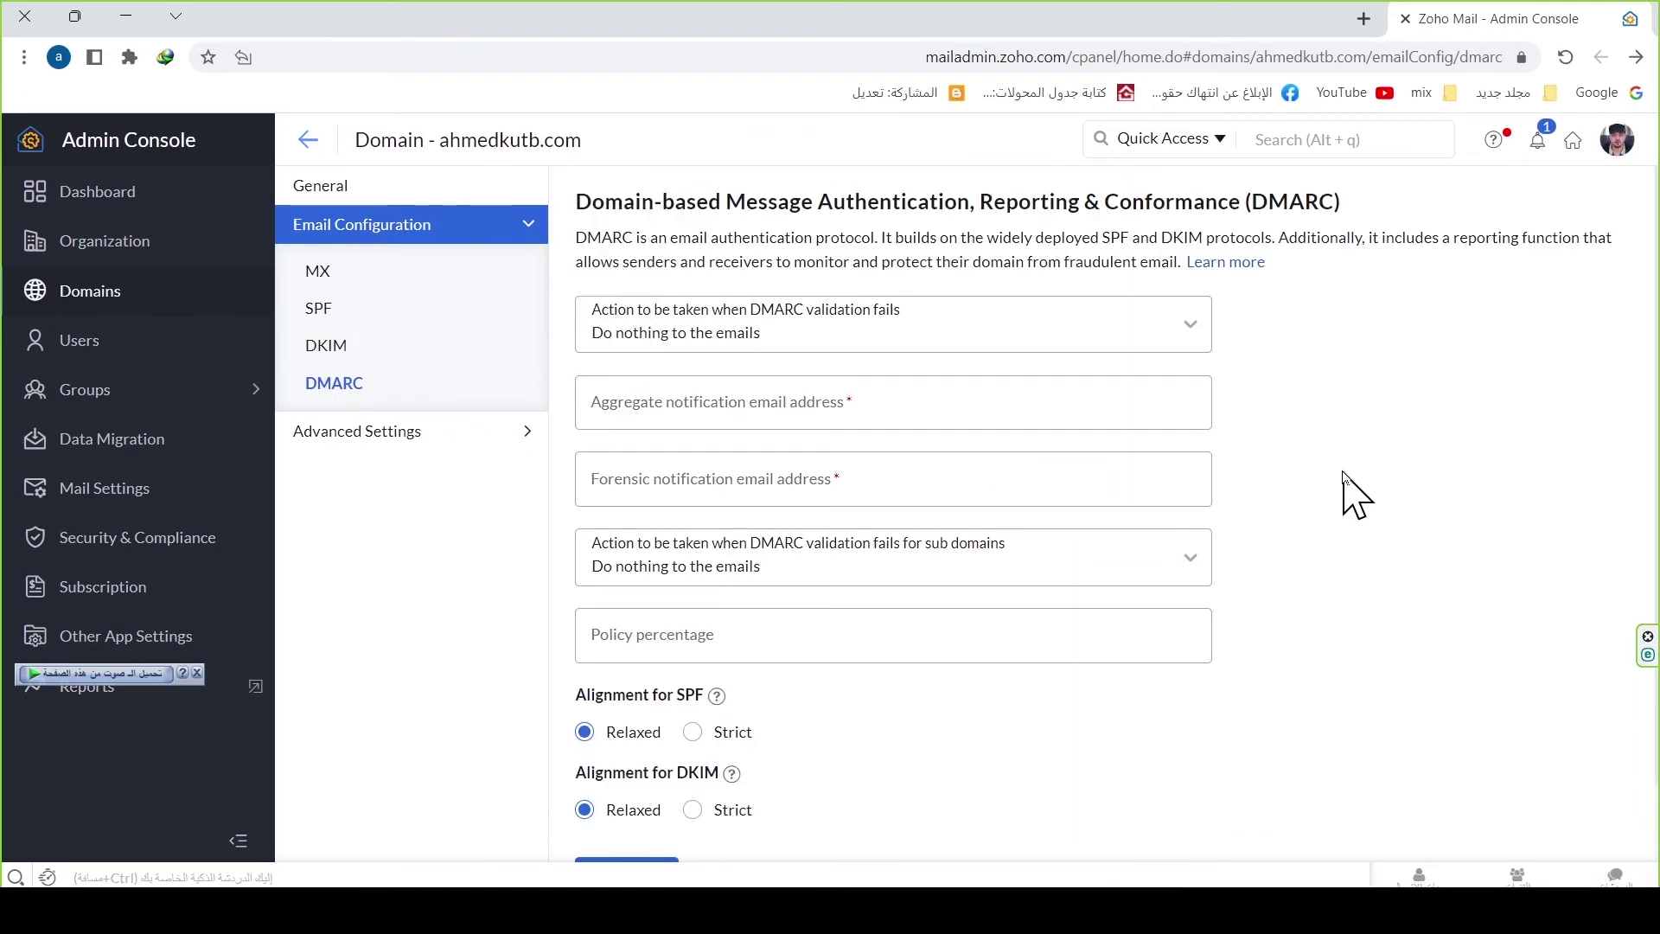
scroll(1354, 497, down, 1)
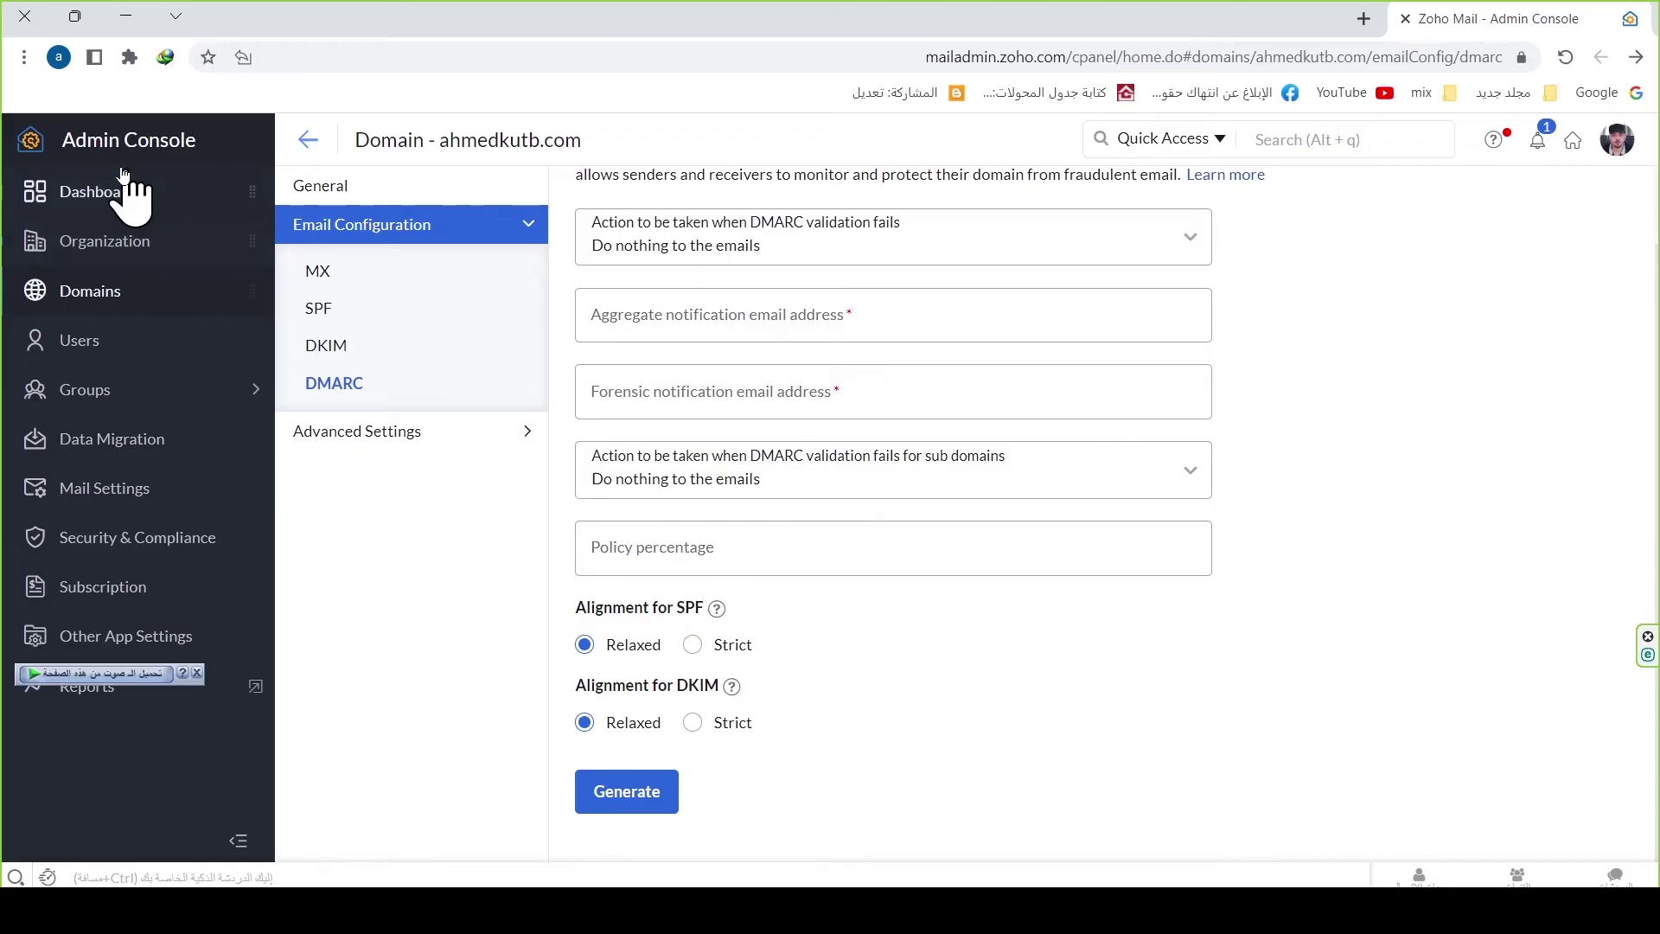
click(69, 190)
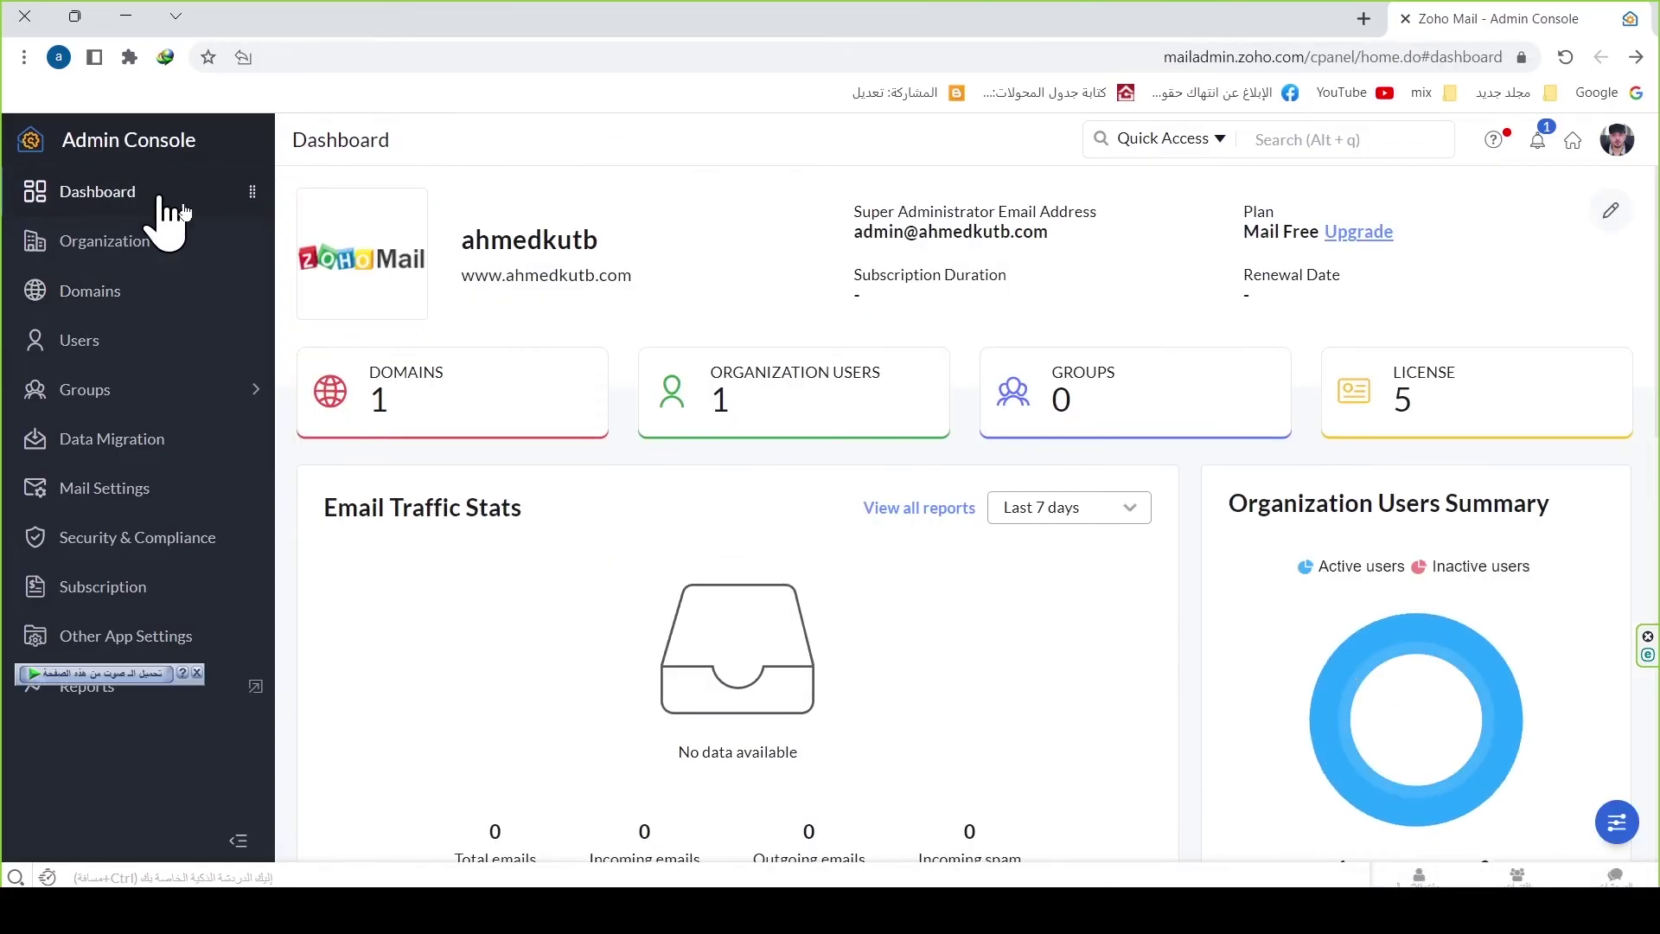
scroll(1527, 637, down, 3)
scroll(1243, 635, down, 6)
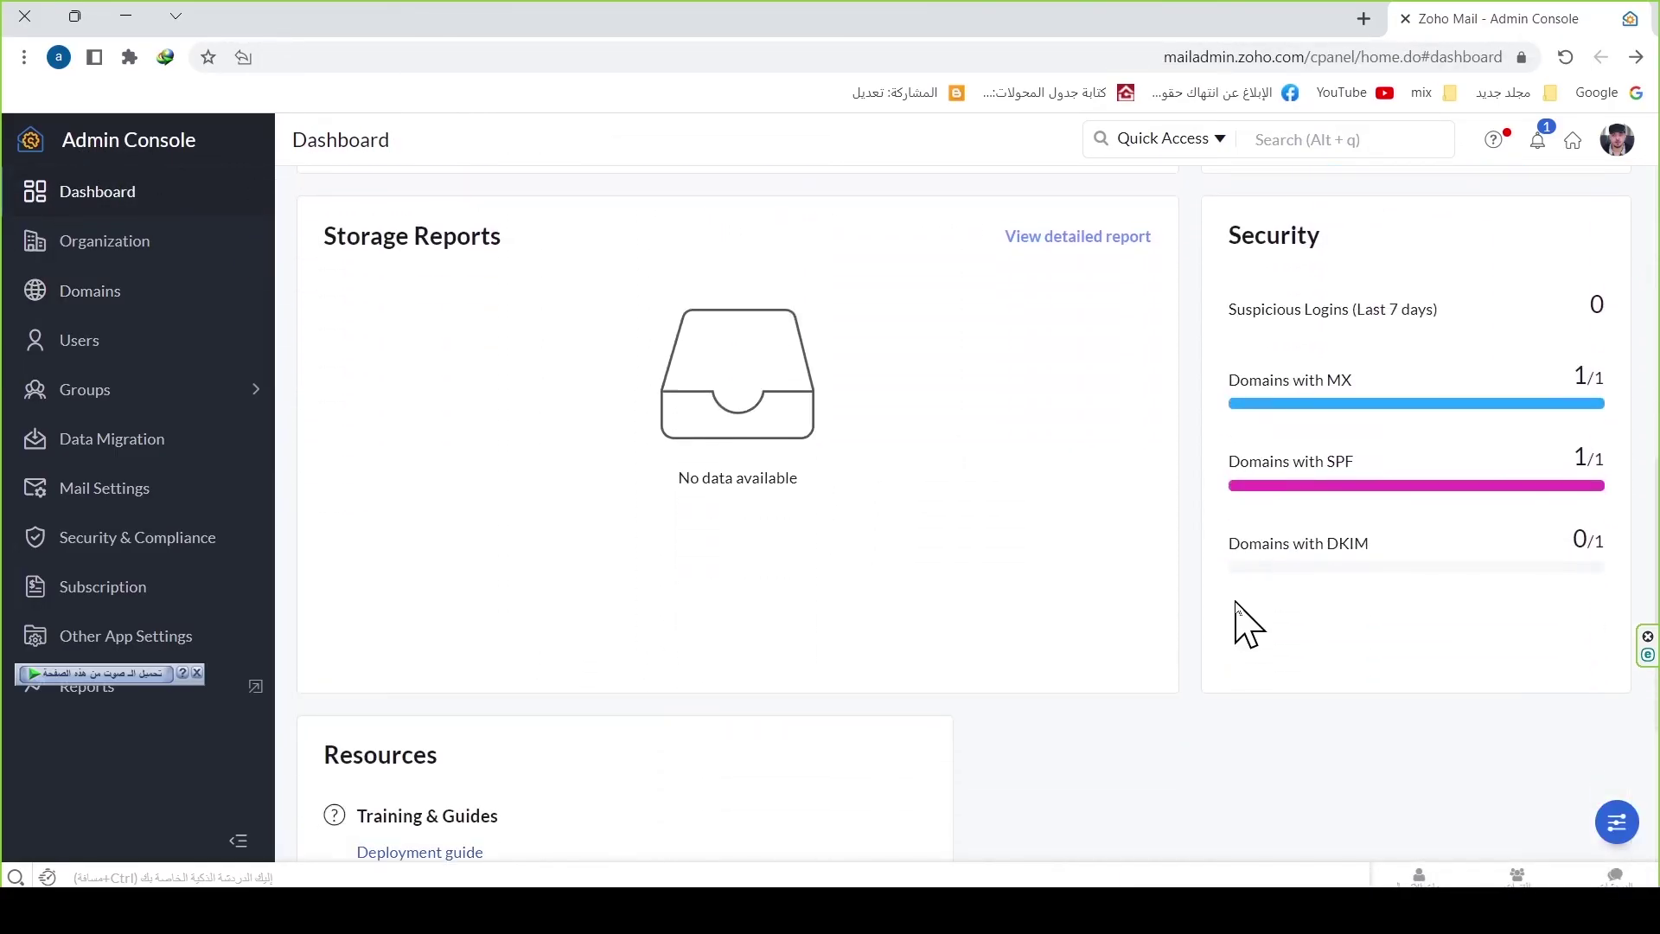
click(1567, 59)
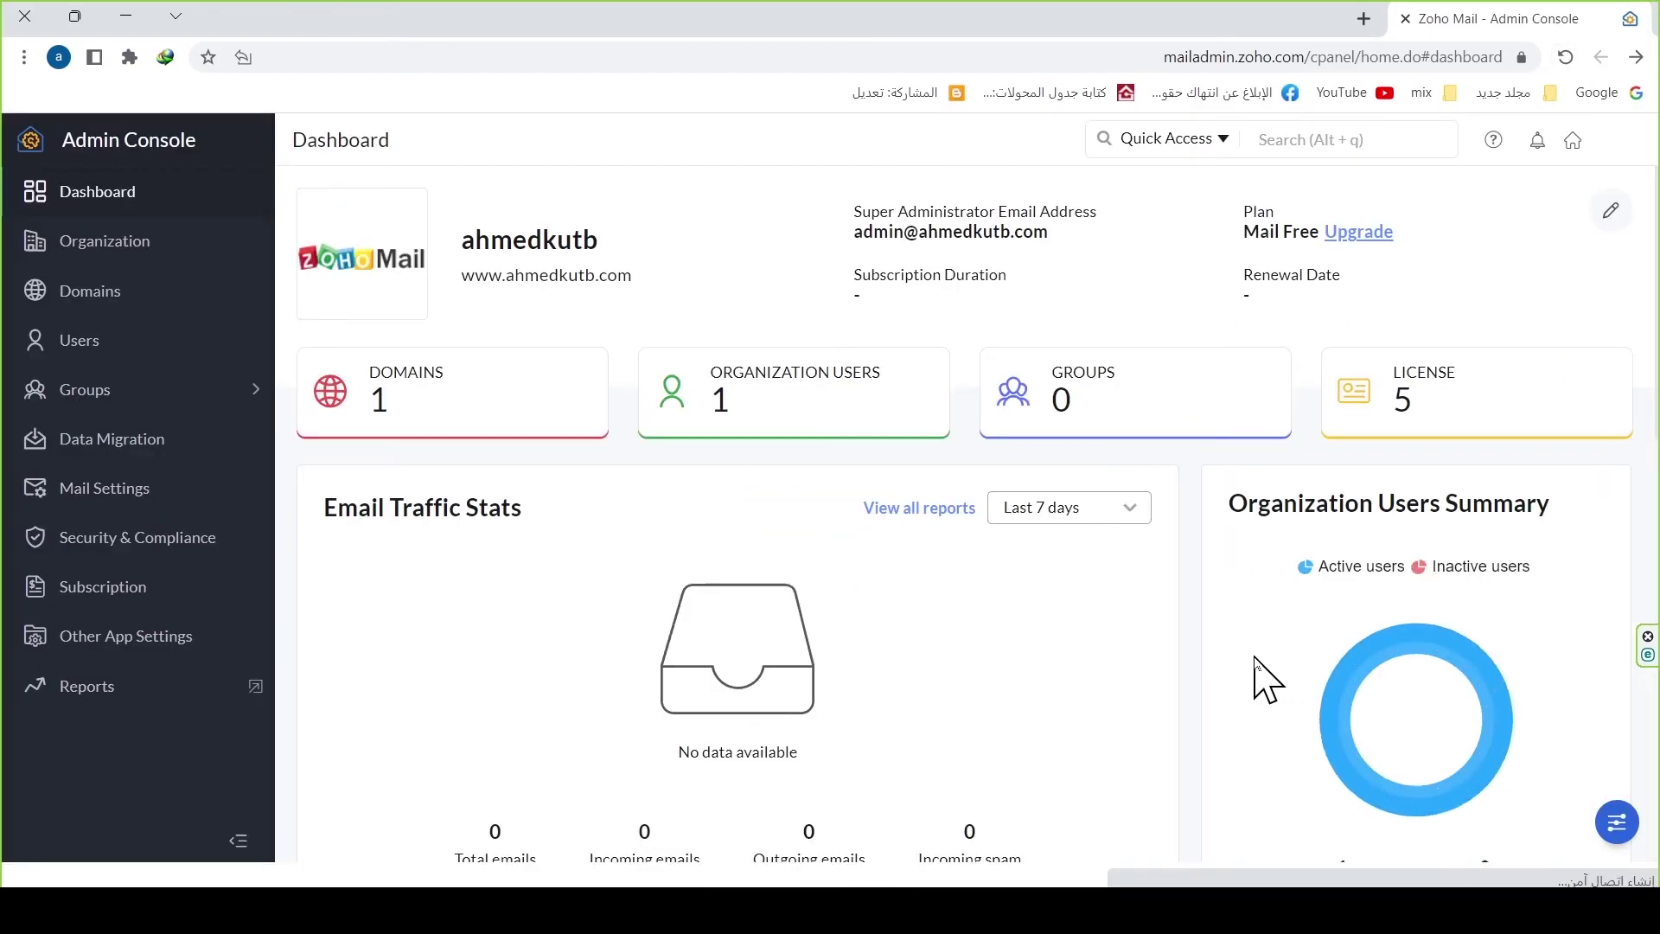
scroll(1244, 674, down, 3)
scroll(1238, 659, down, 1)
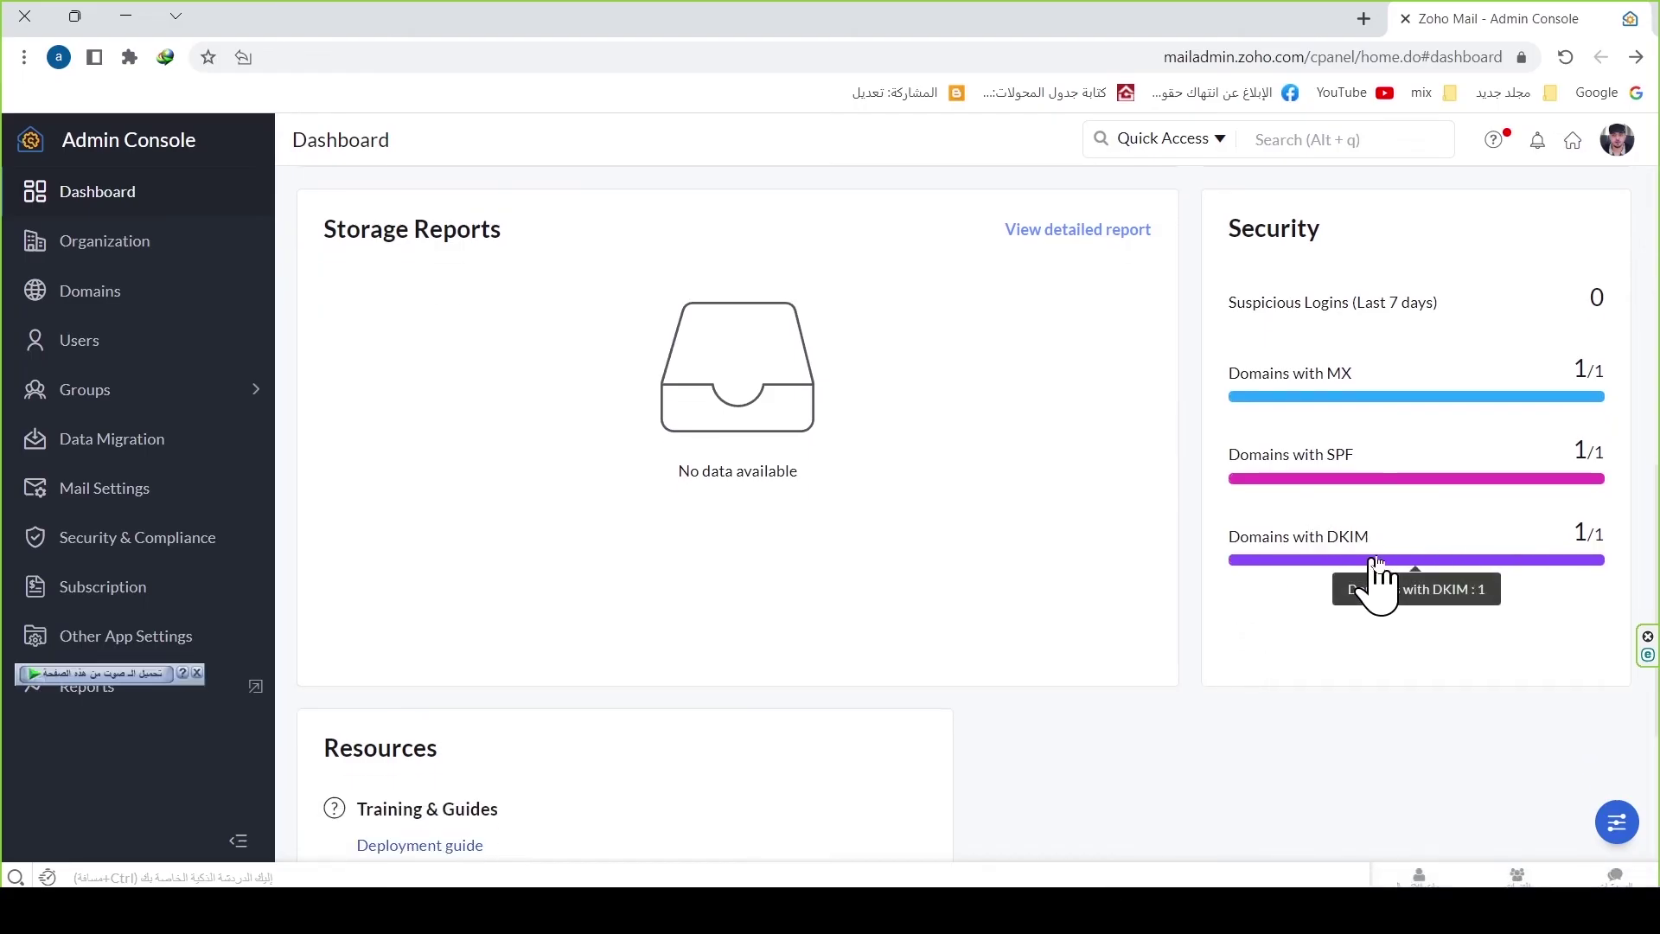
mouse_move(1354, 478)
scroll(963, 489, up, 7)
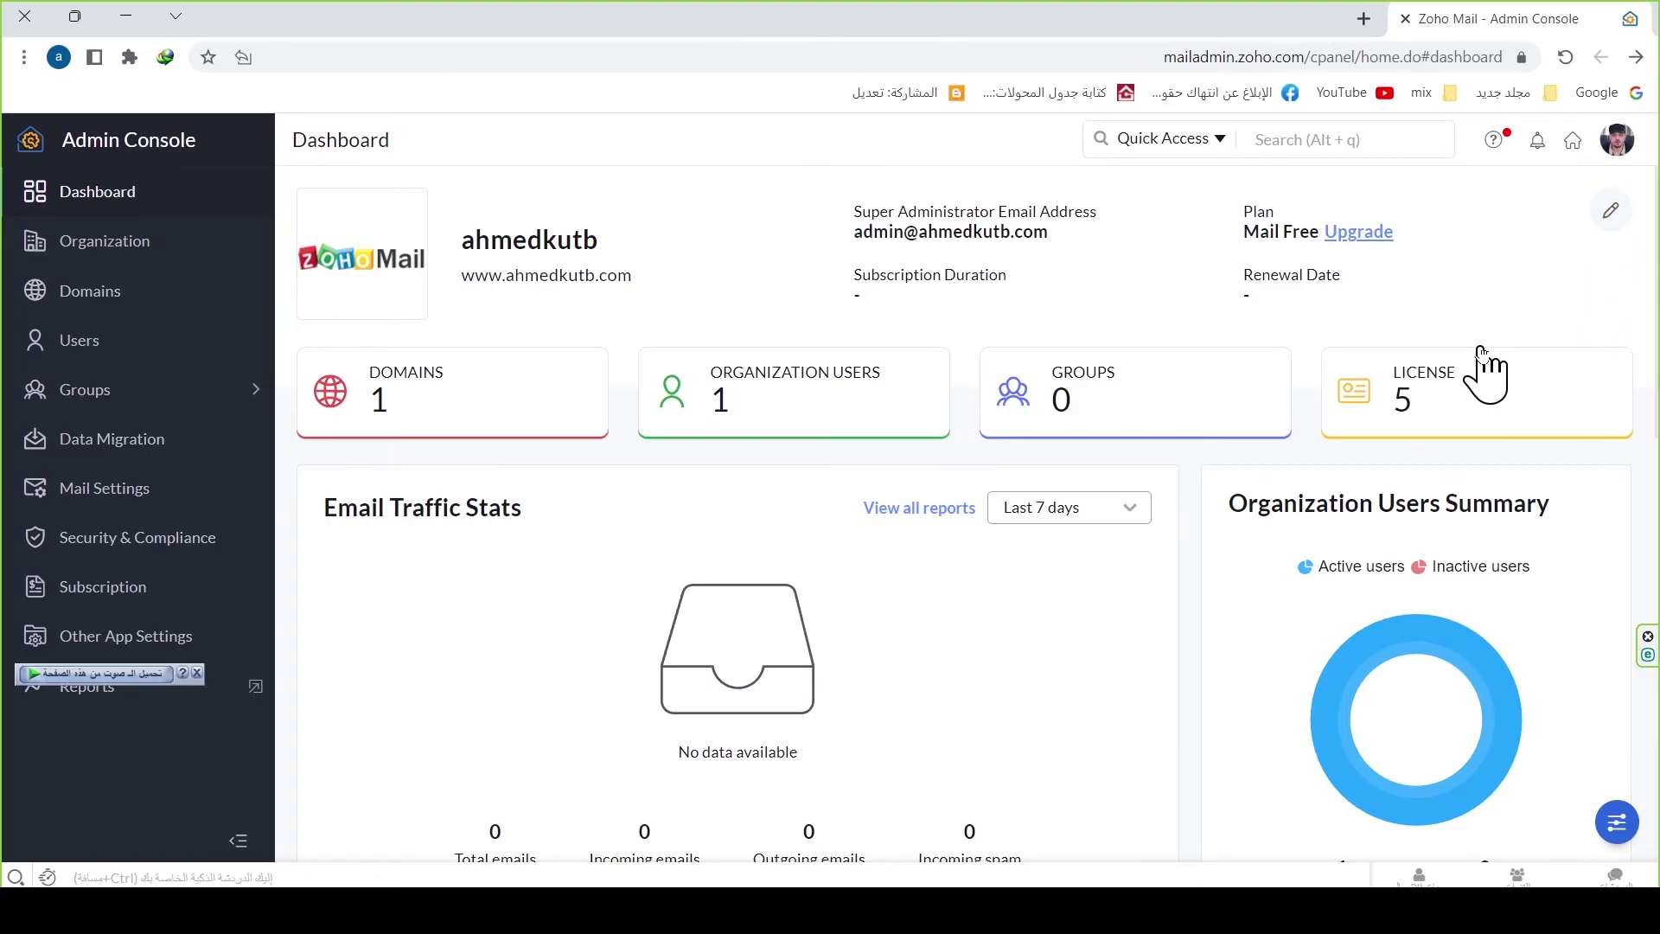
click(1575, 142)
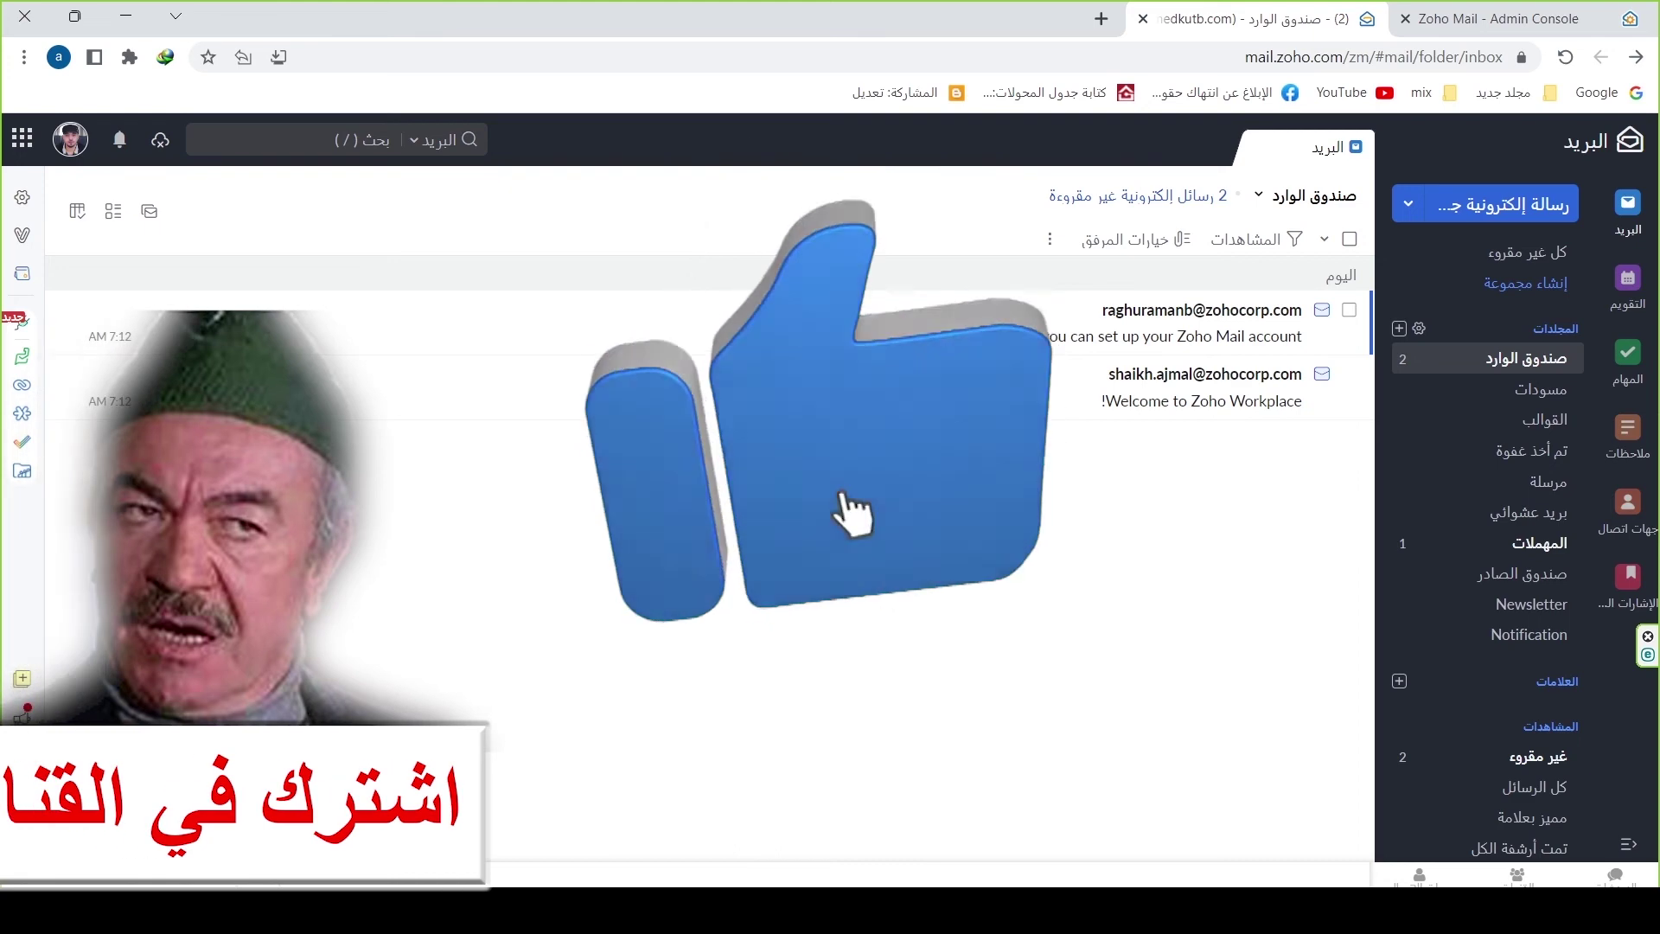
Step: Delete both inbox messages, including 'Welcome to Zoho Workplace', and switch to Gmail
click(1351, 310)
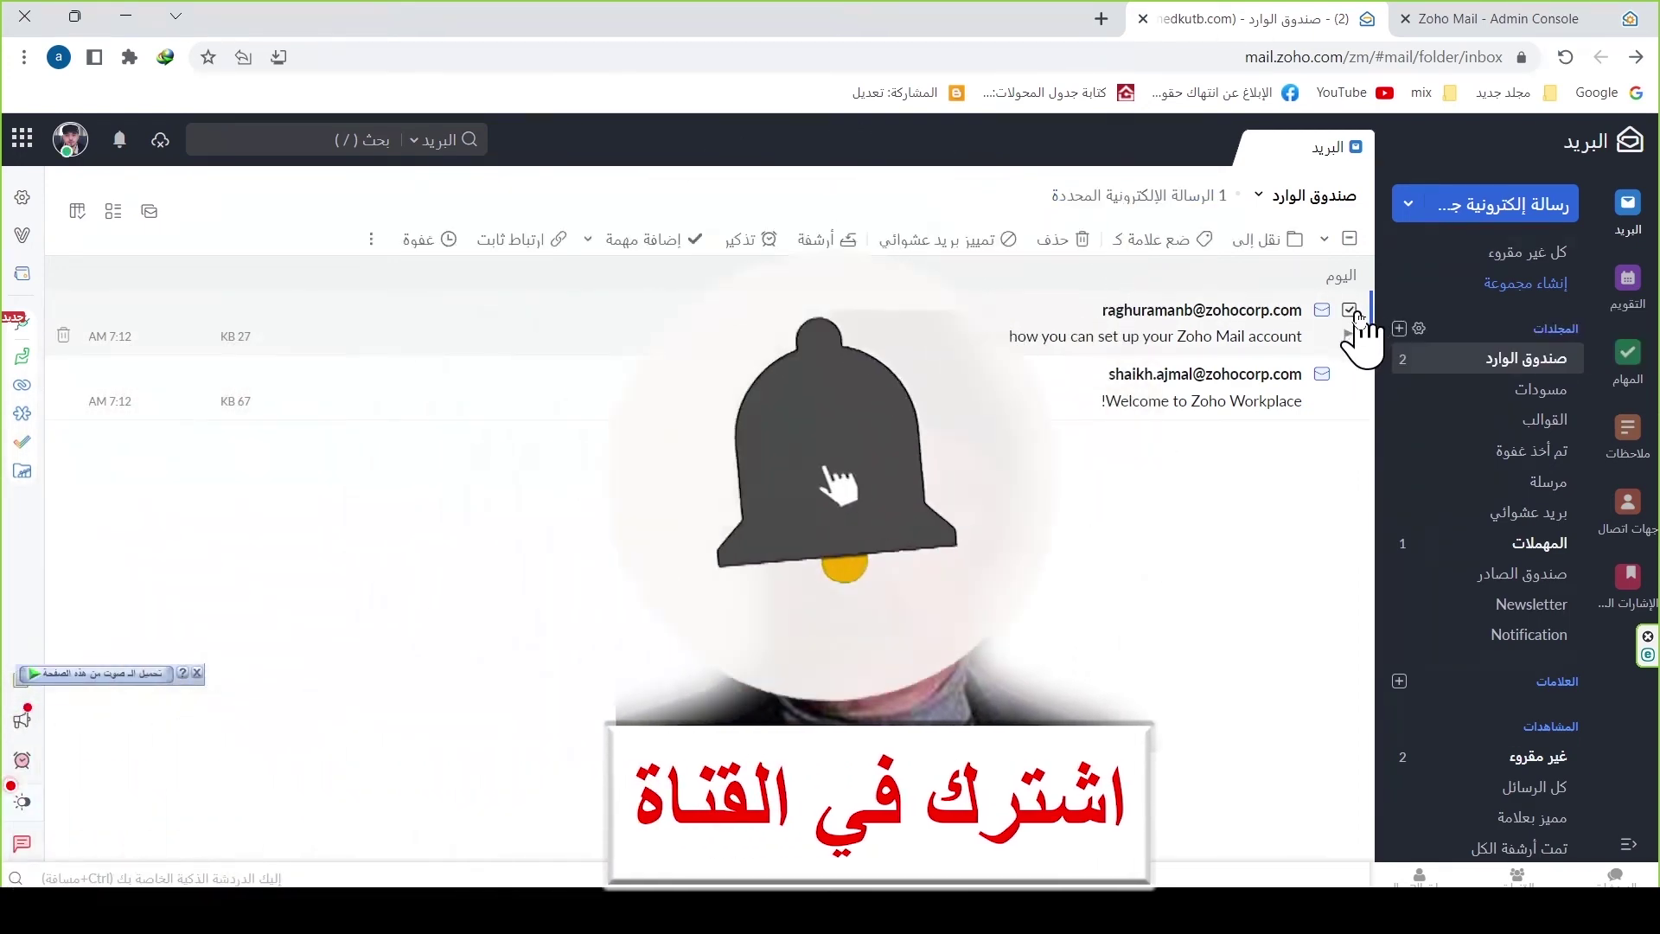
click(1349, 374)
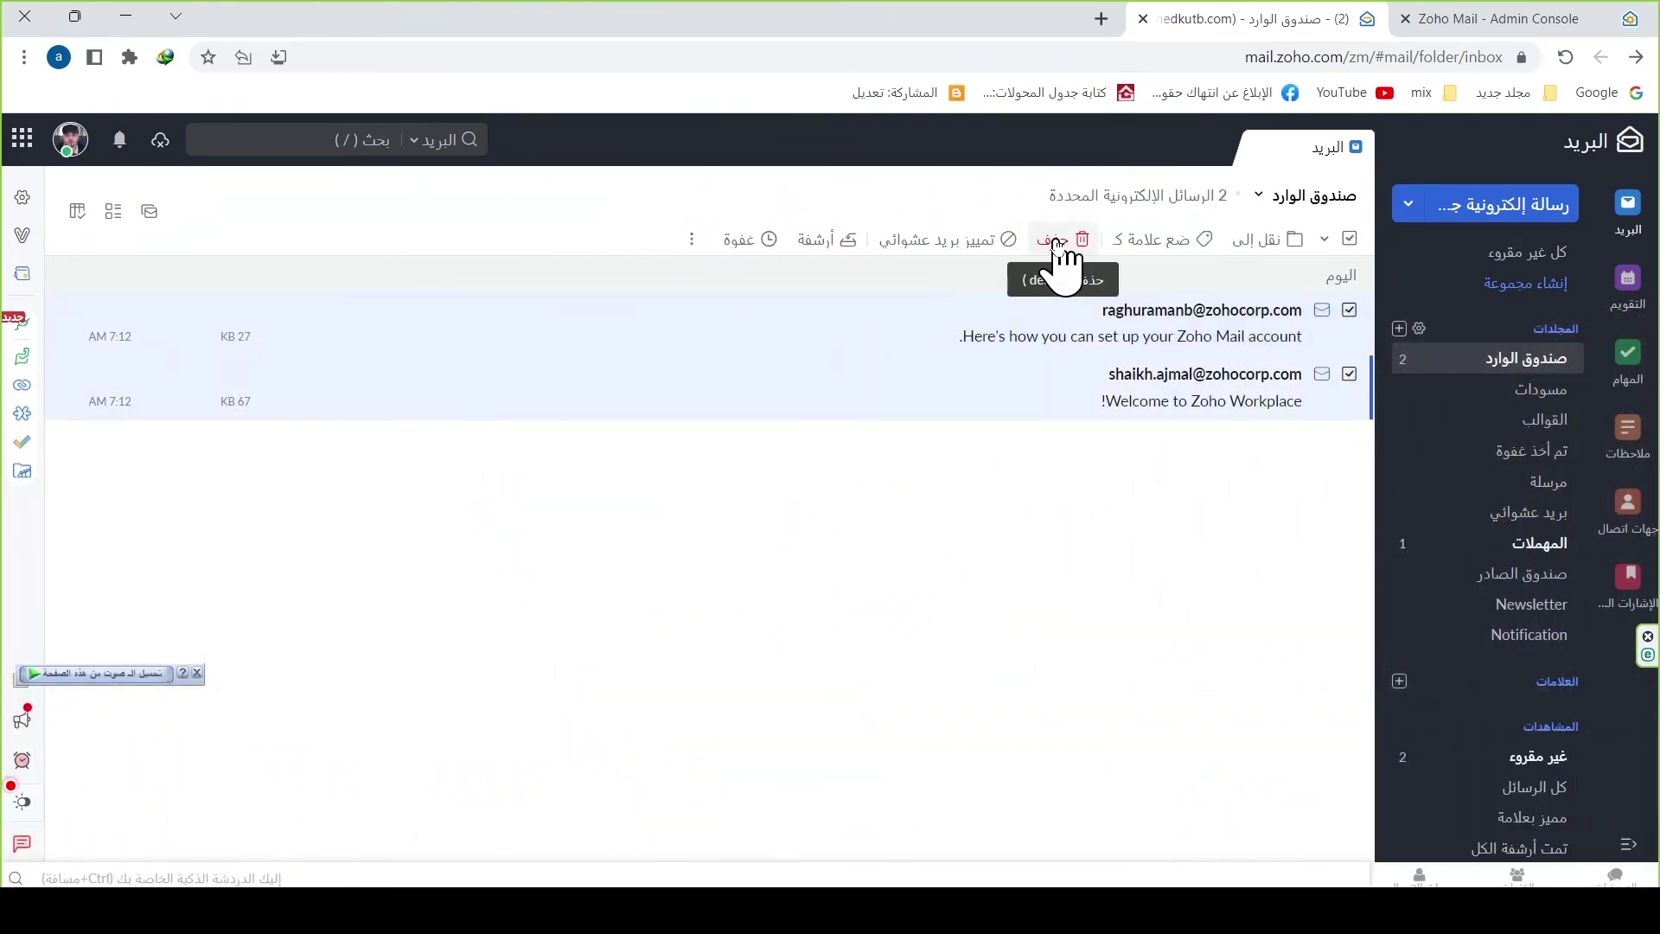
click(1058, 240)
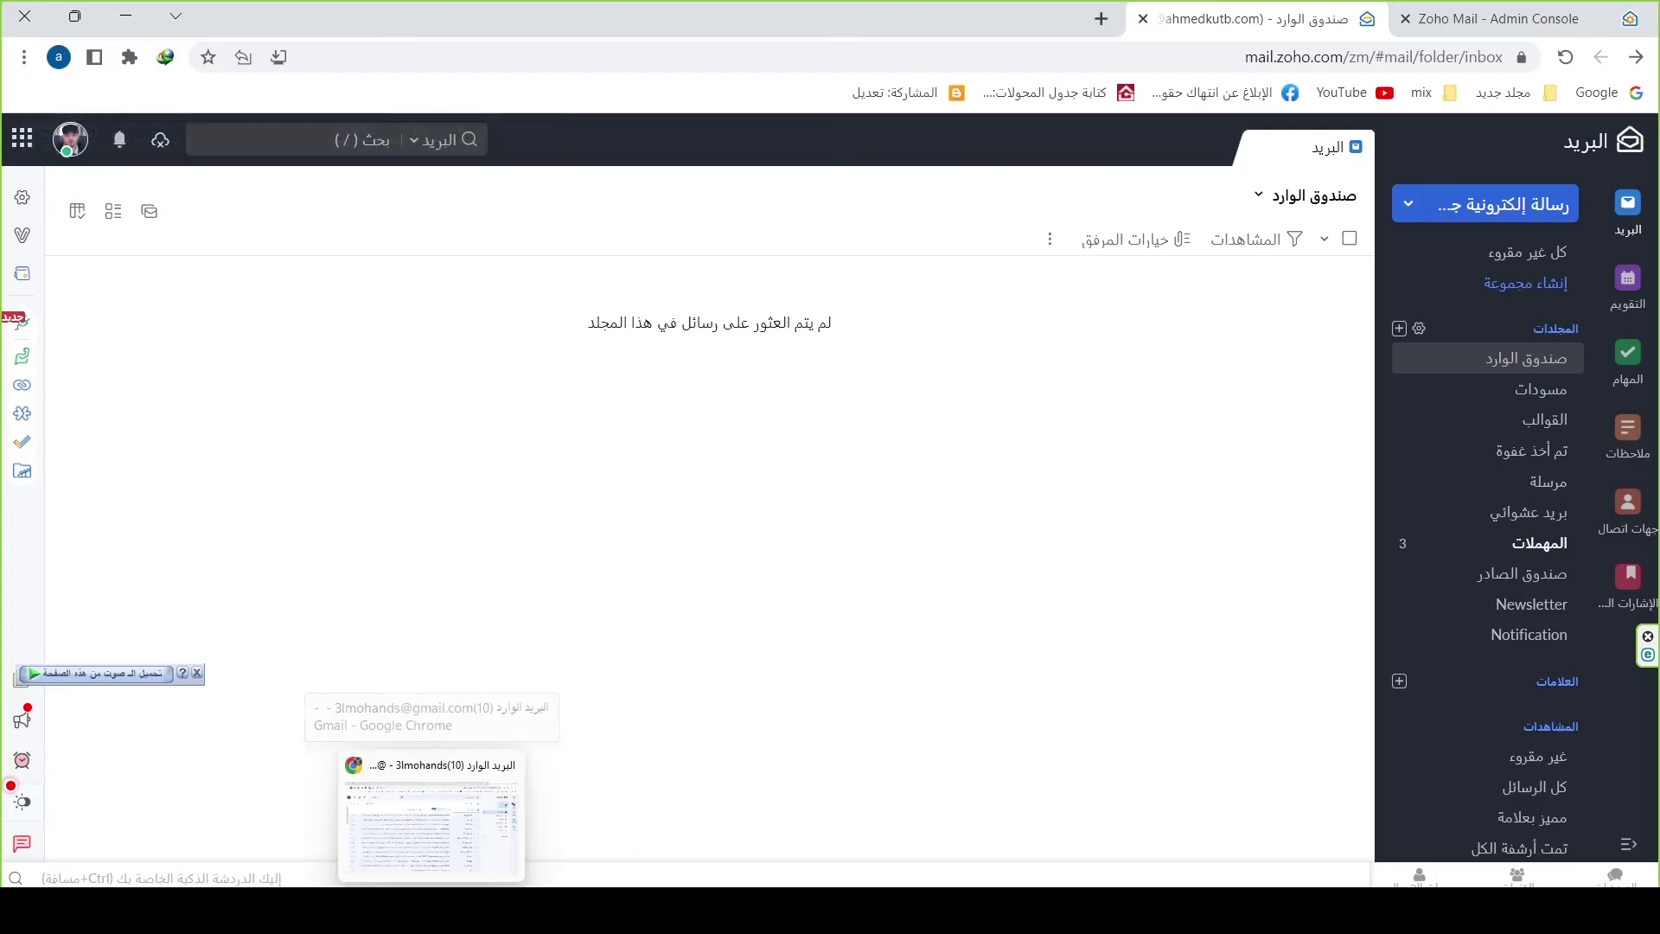
click(416, 837)
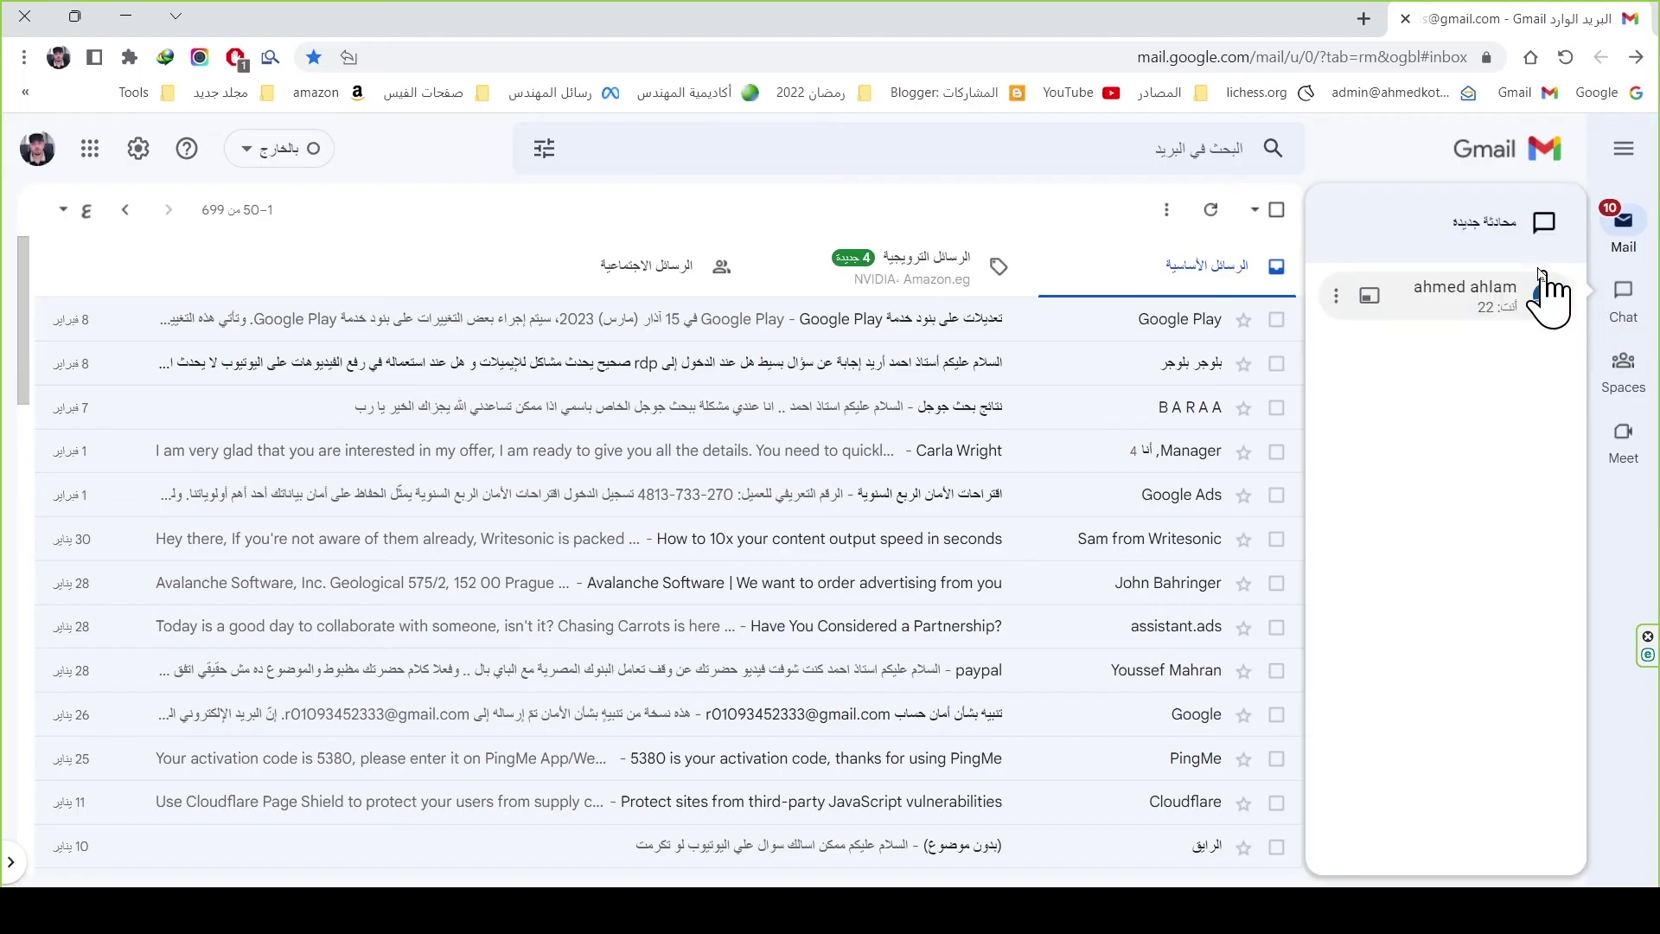
Step: From Gmail, send a test email with a subject of 1s to the domain's admin address
click(1522, 225)
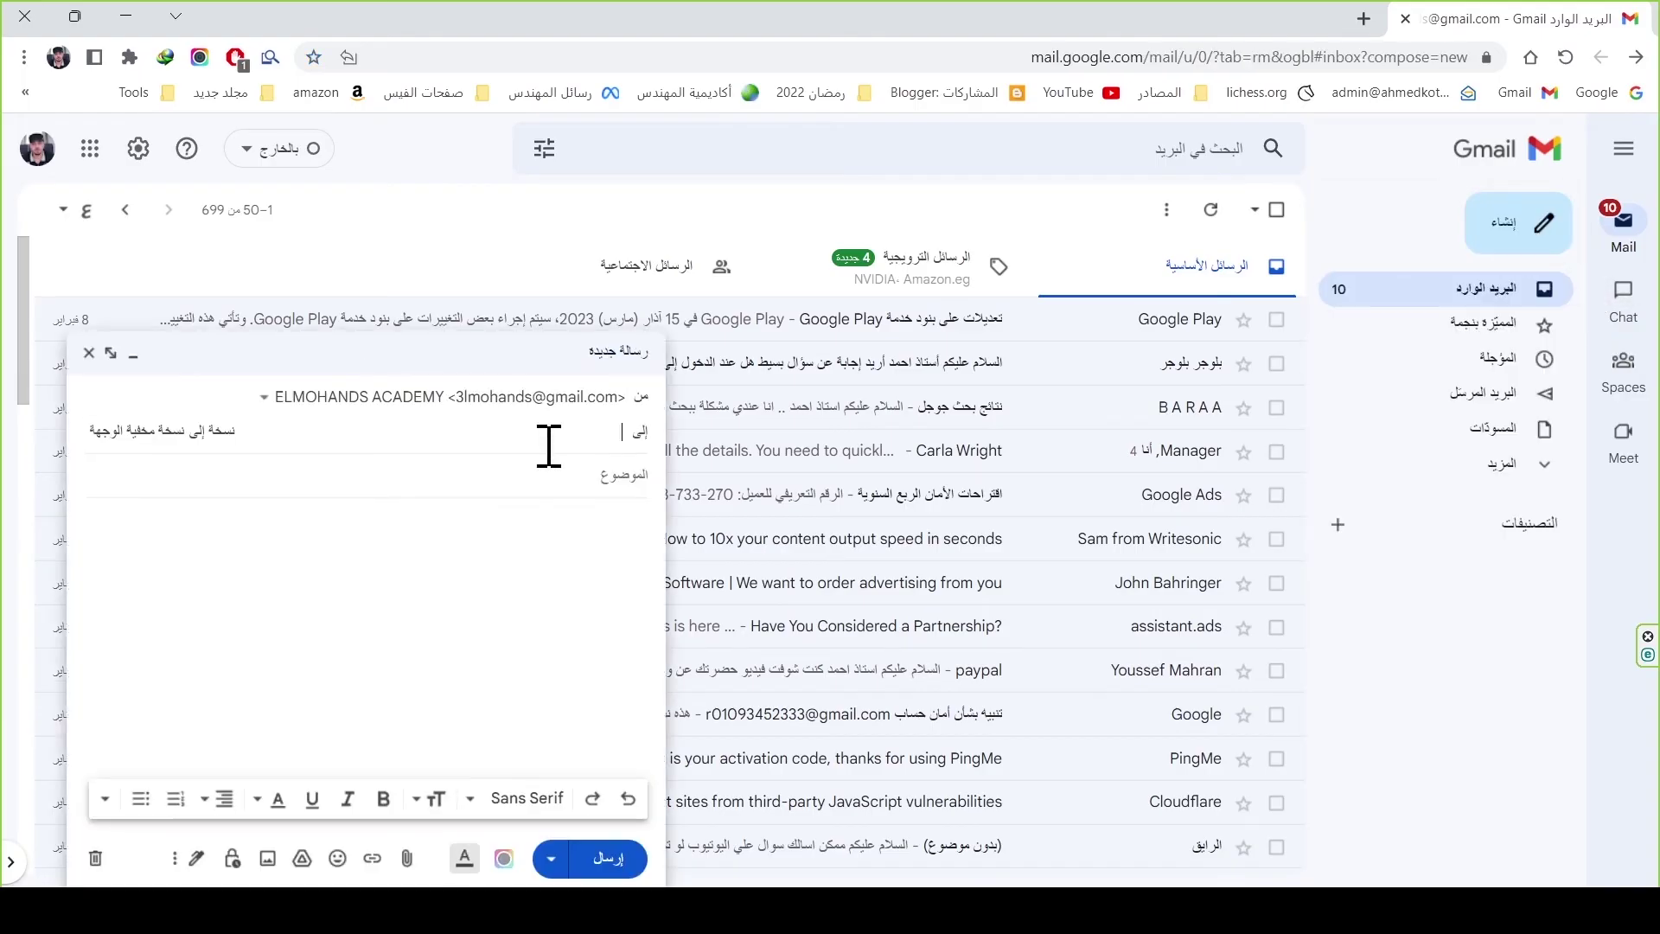
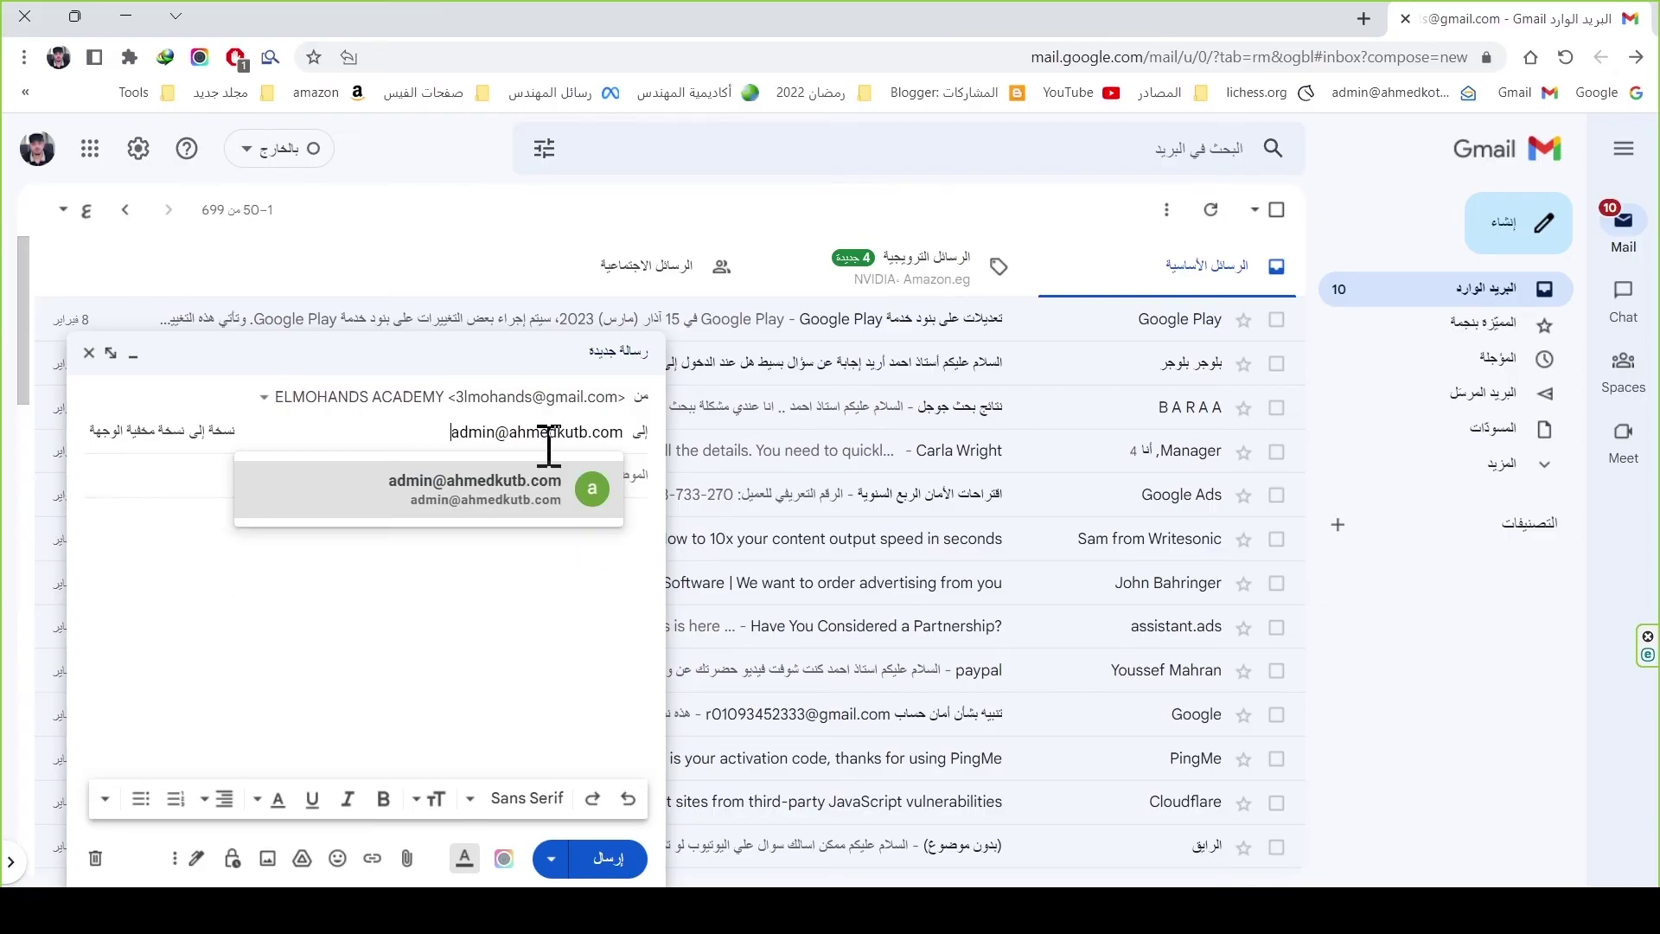
key(Tab)
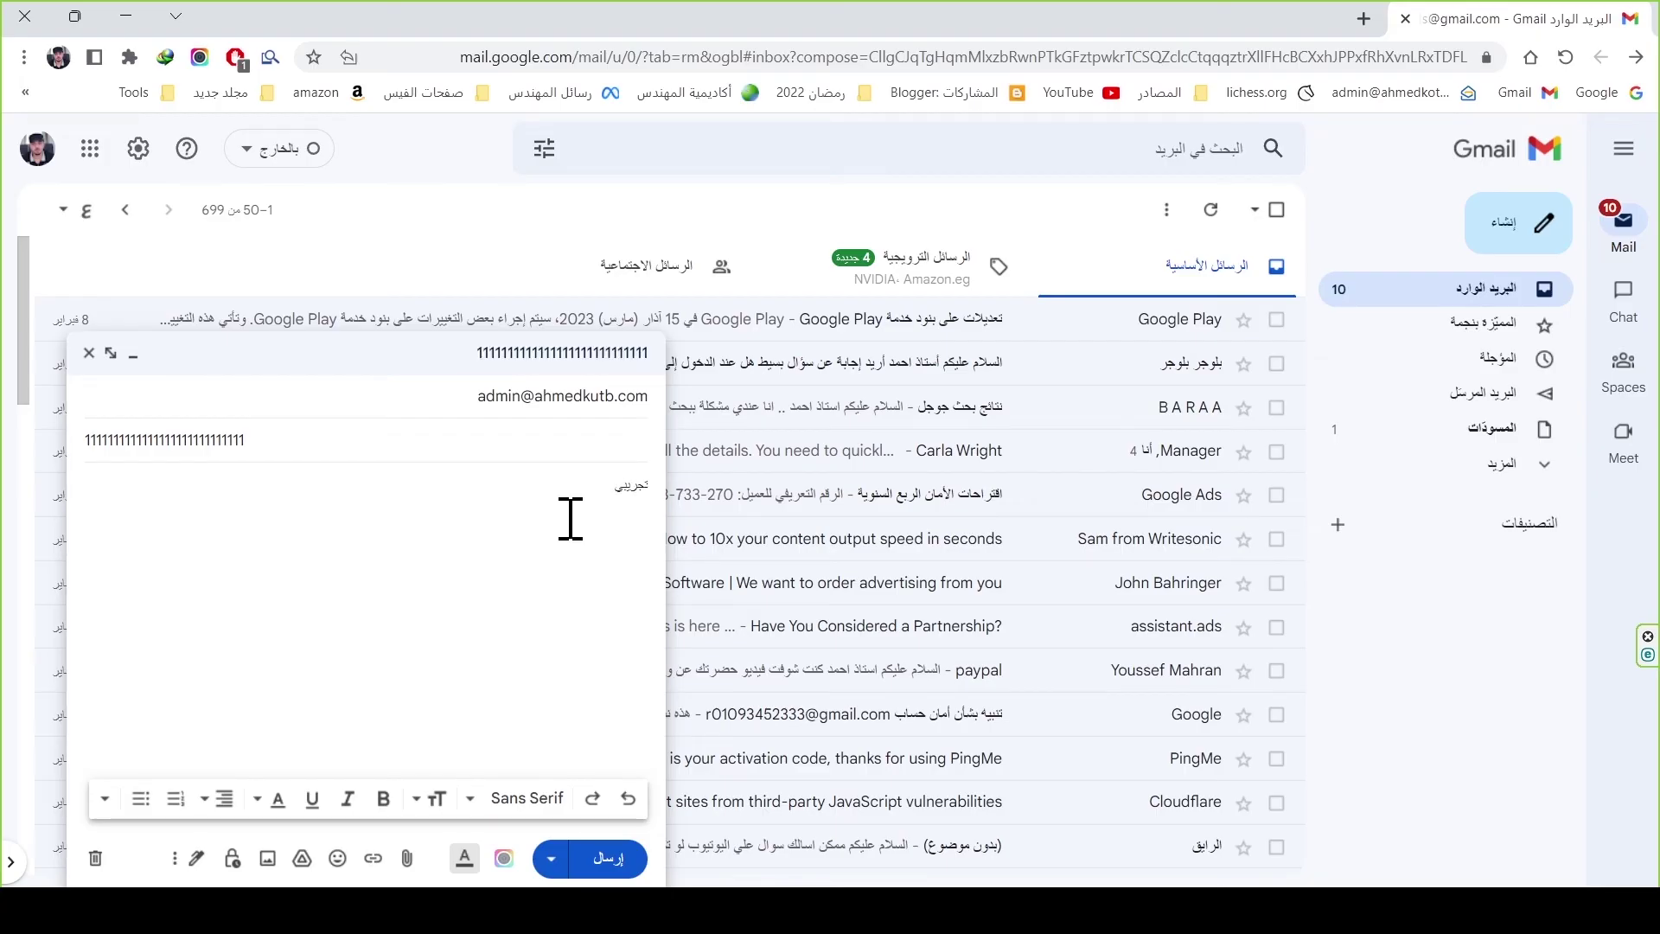
click(608, 858)
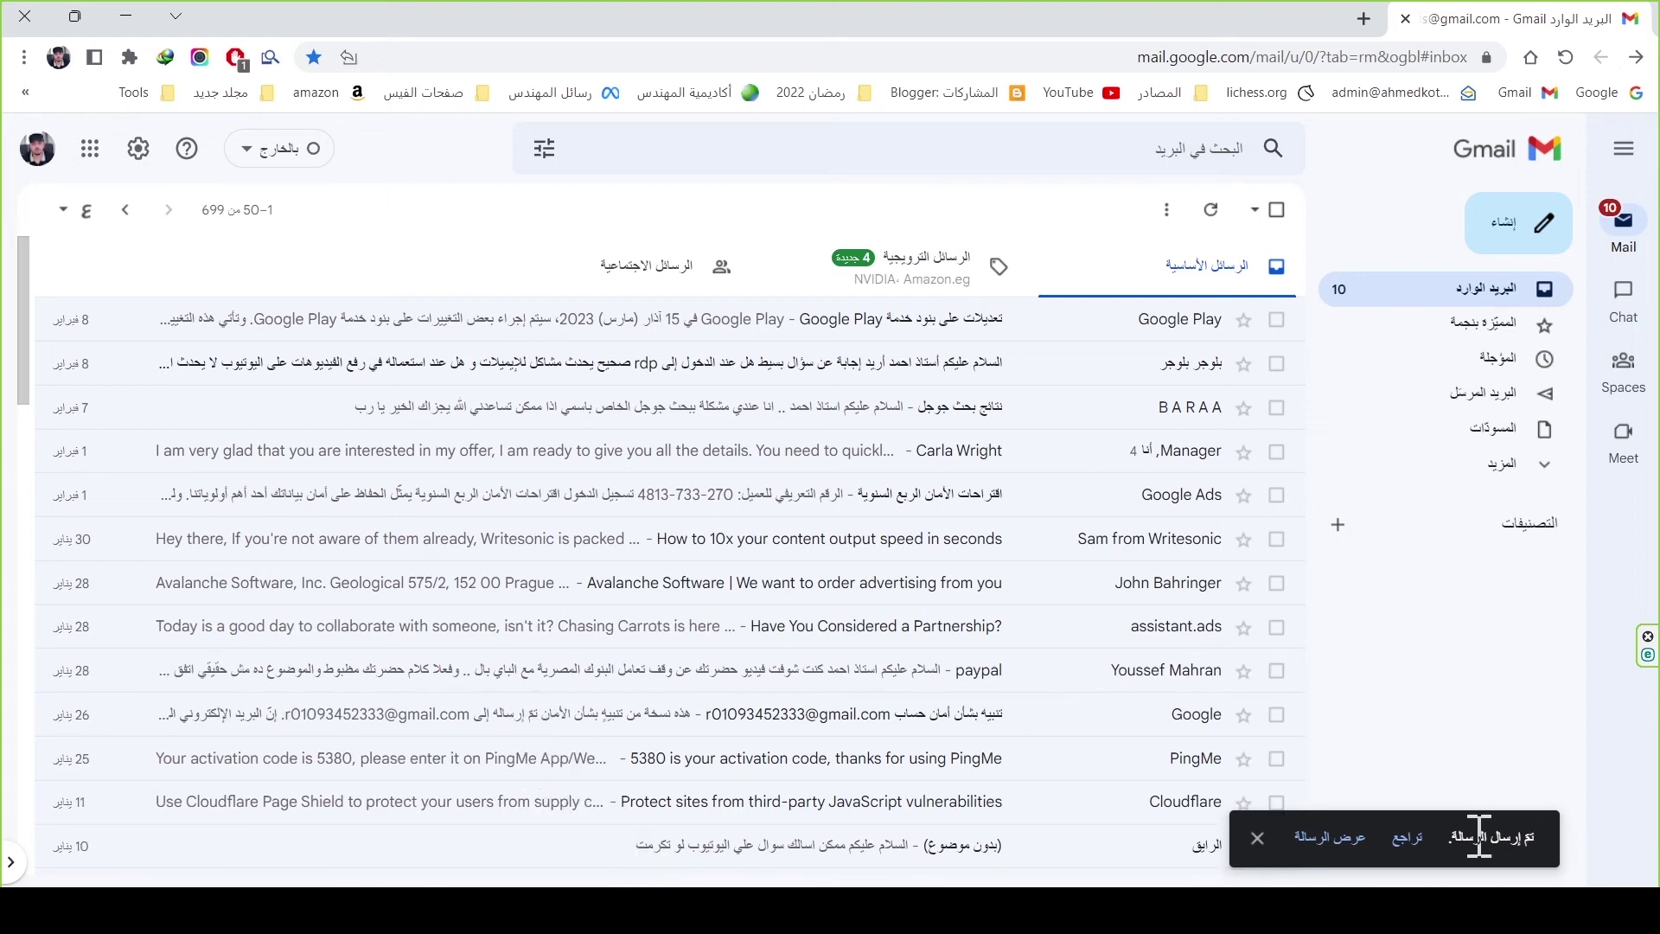
click(394, 812)
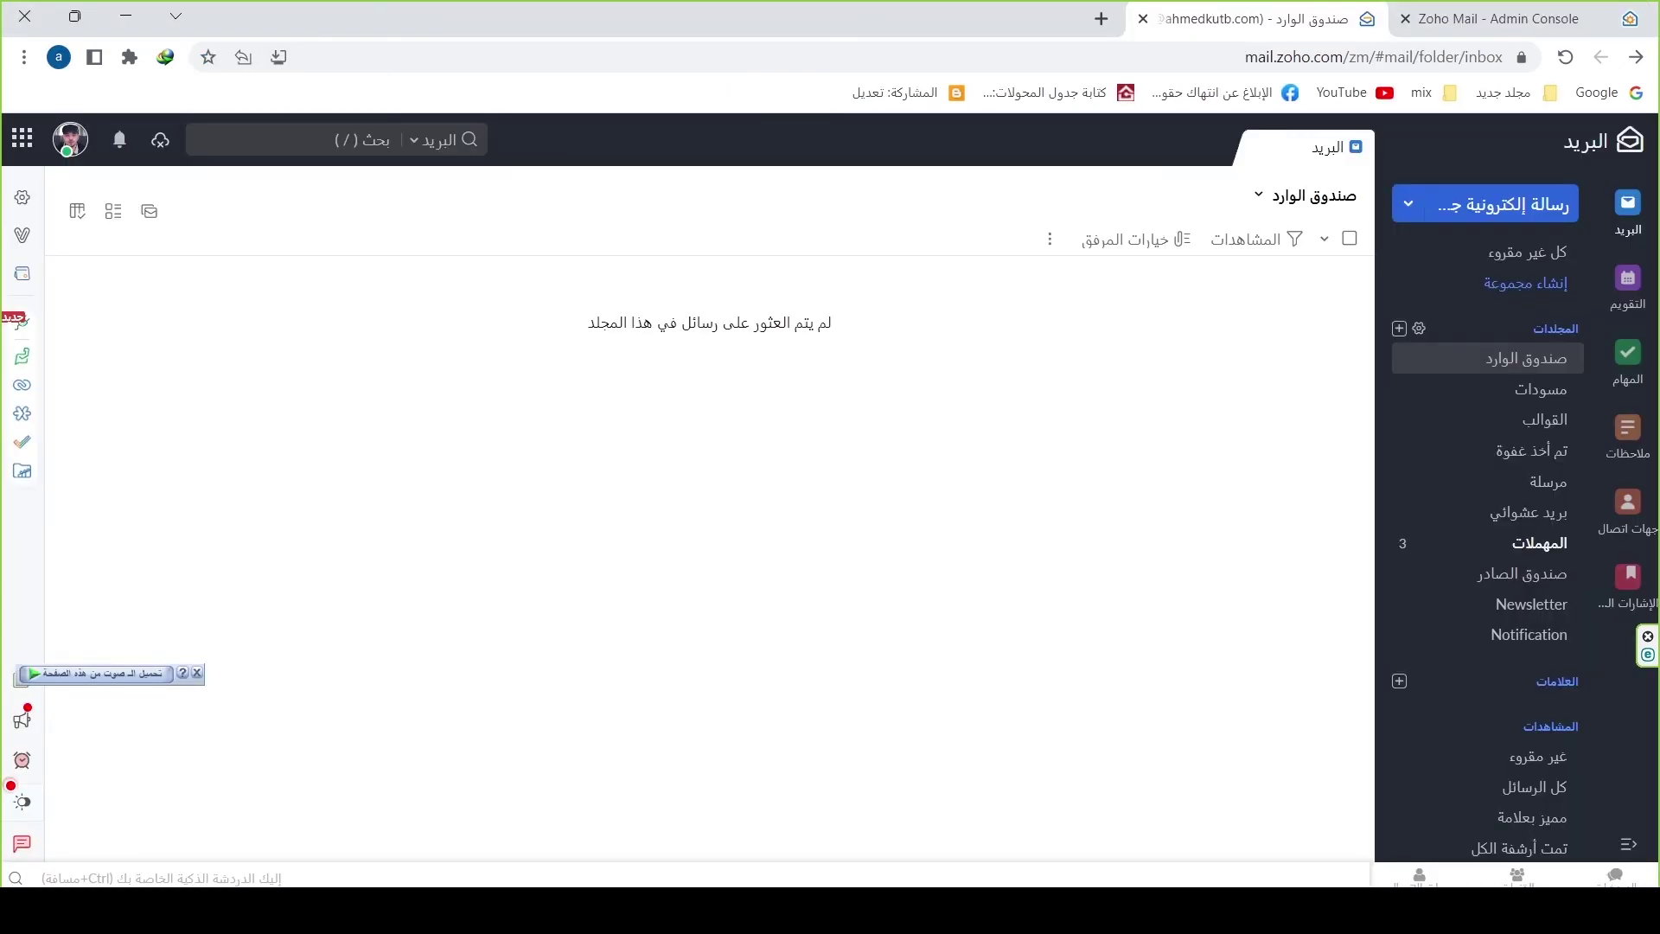
Step: Fetch the Gmail test message in Zoho and send back an Arabic thank-you reply
click(1565, 58)
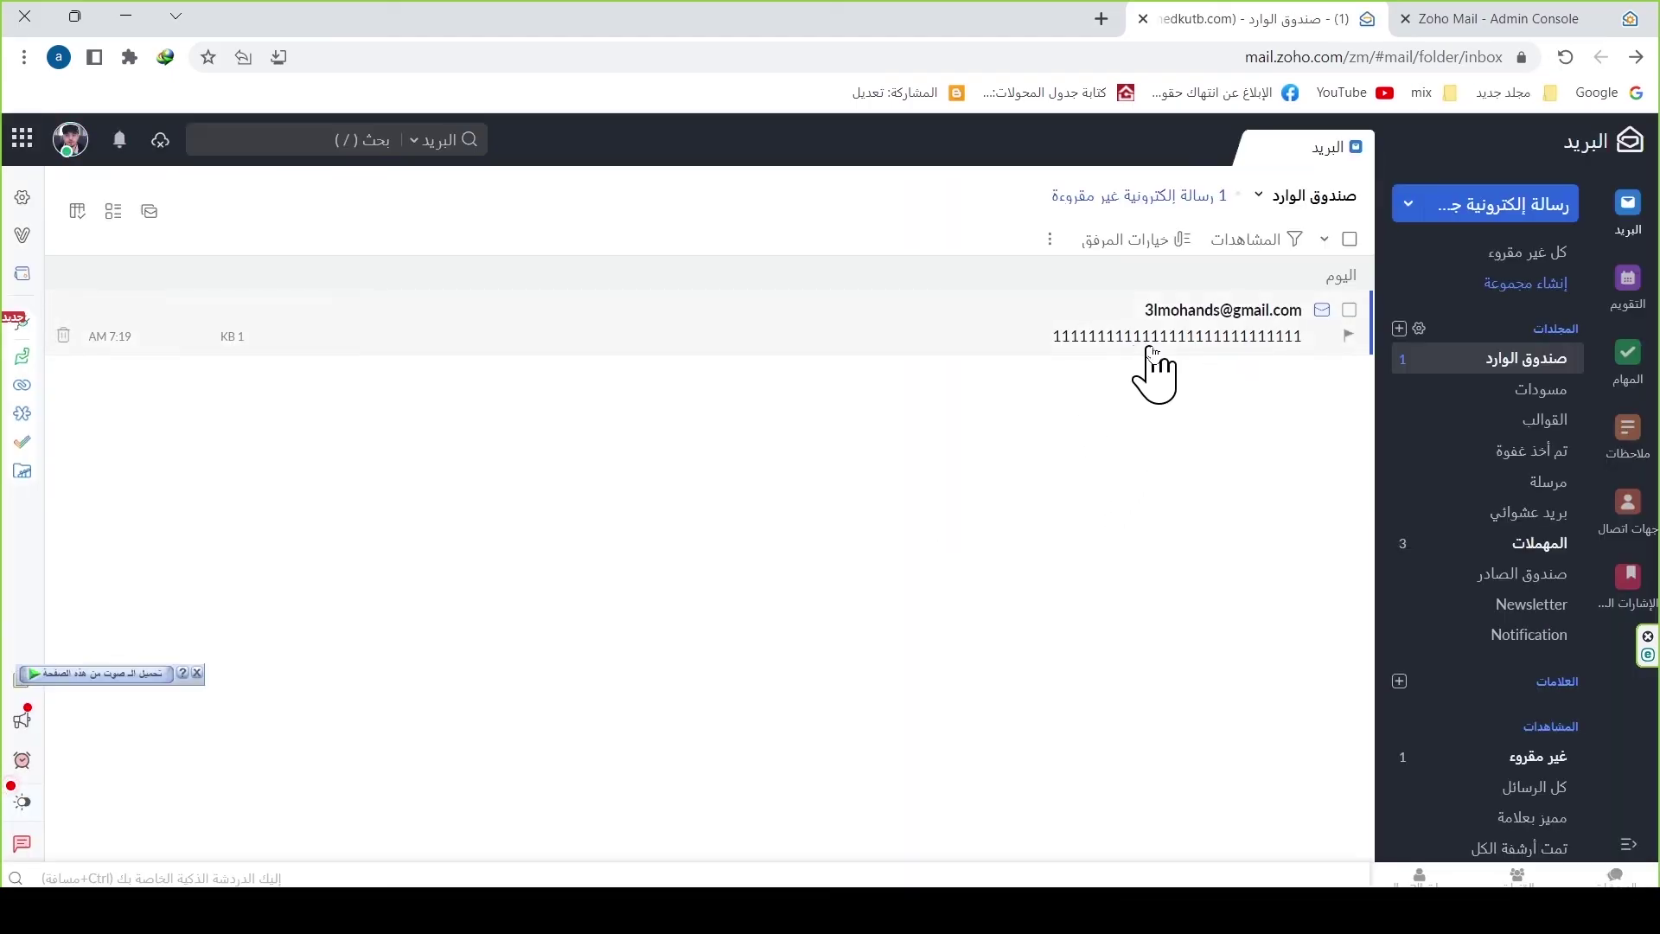
click(1146, 342)
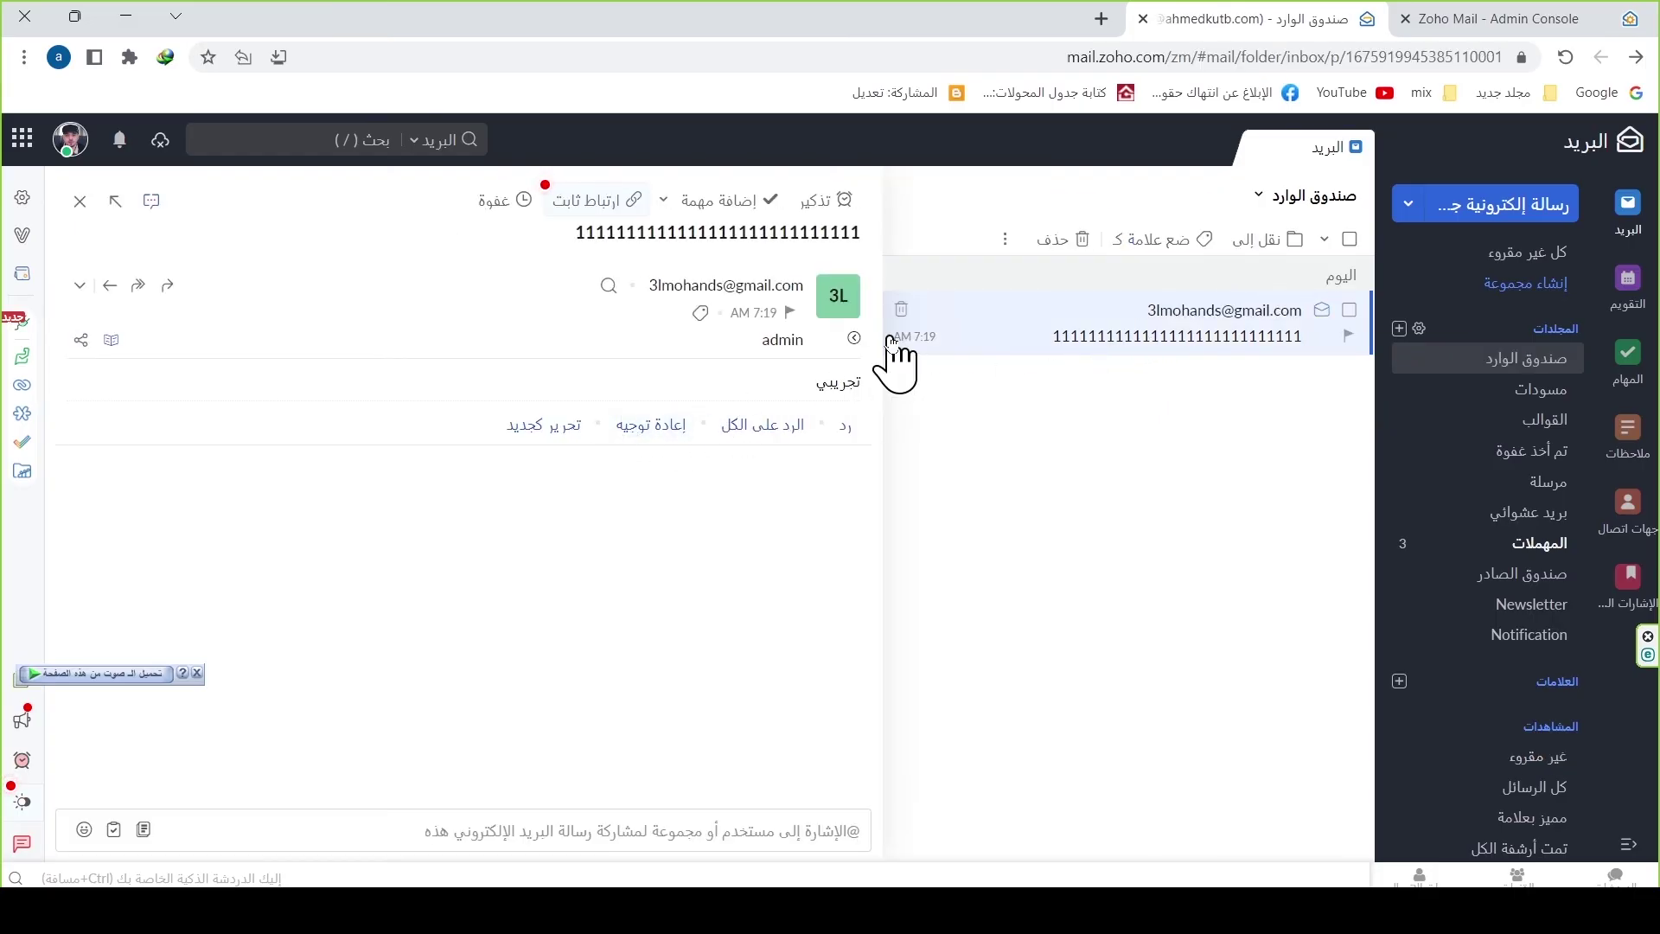
click(844, 425)
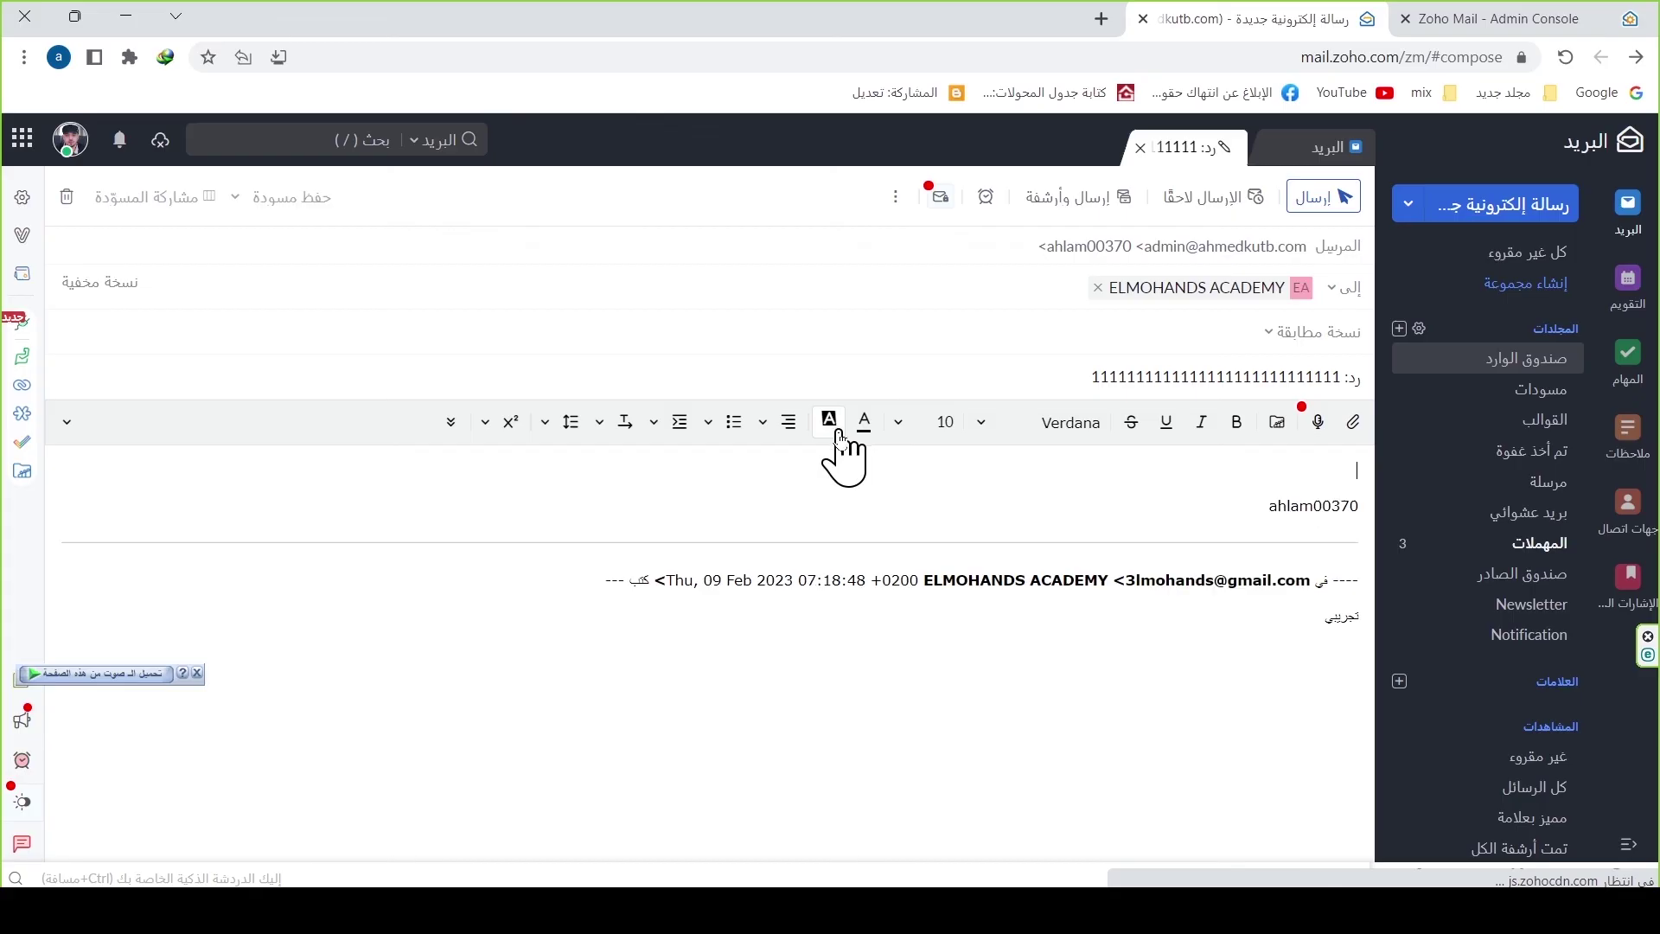
text(شك)
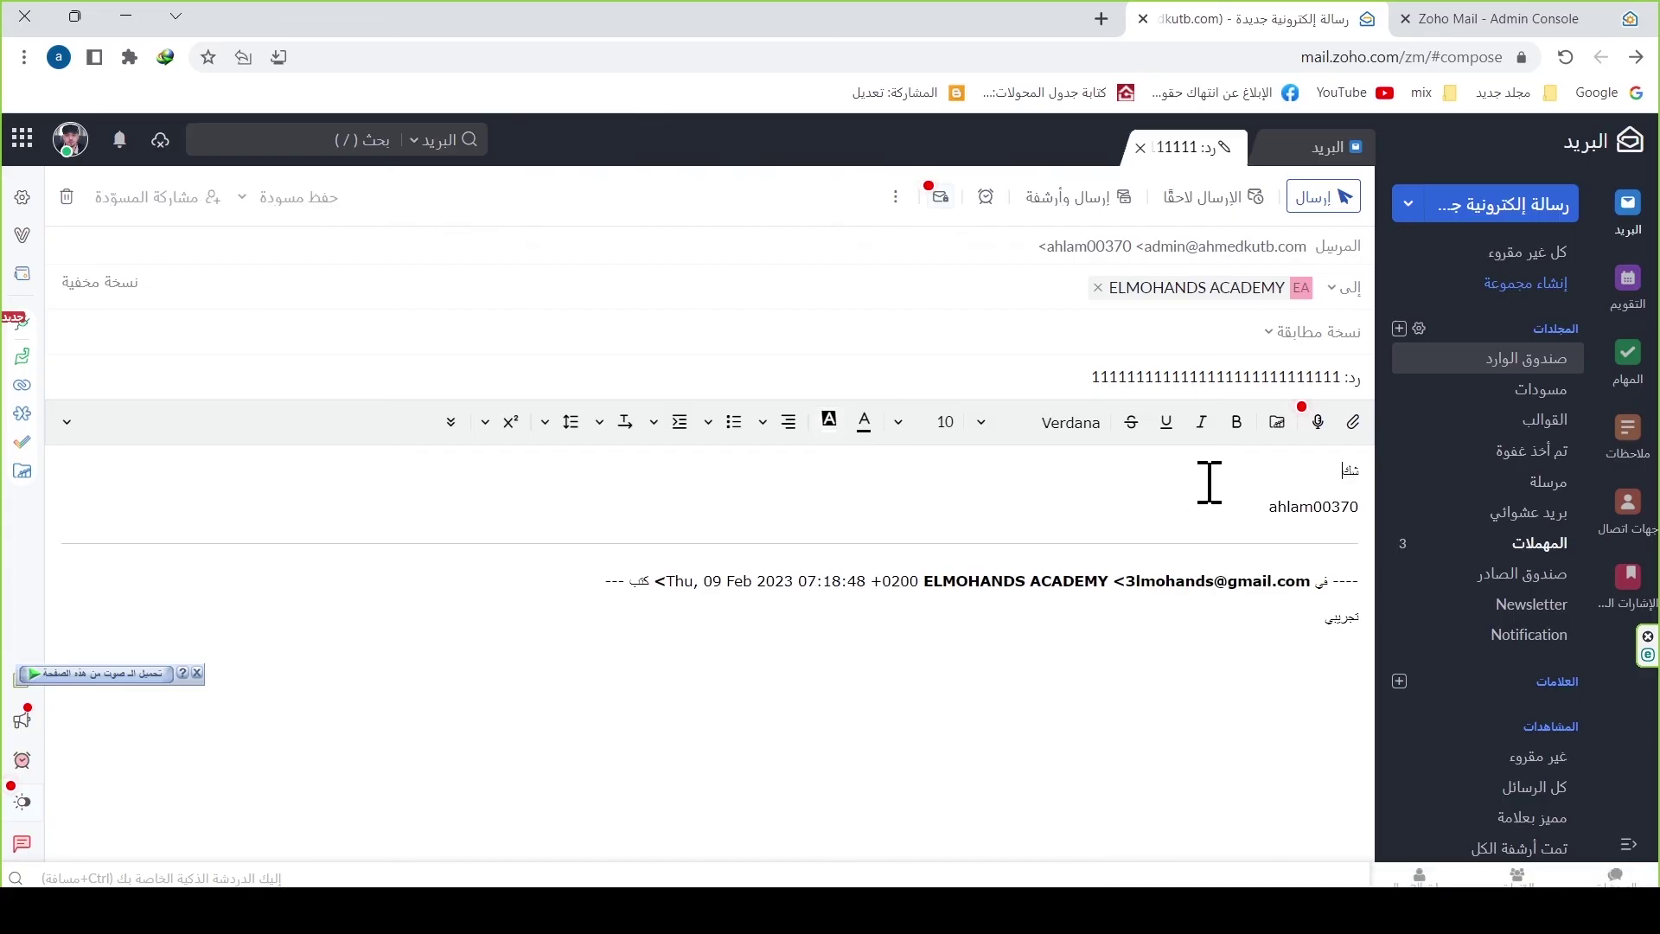
click(1320, 197)
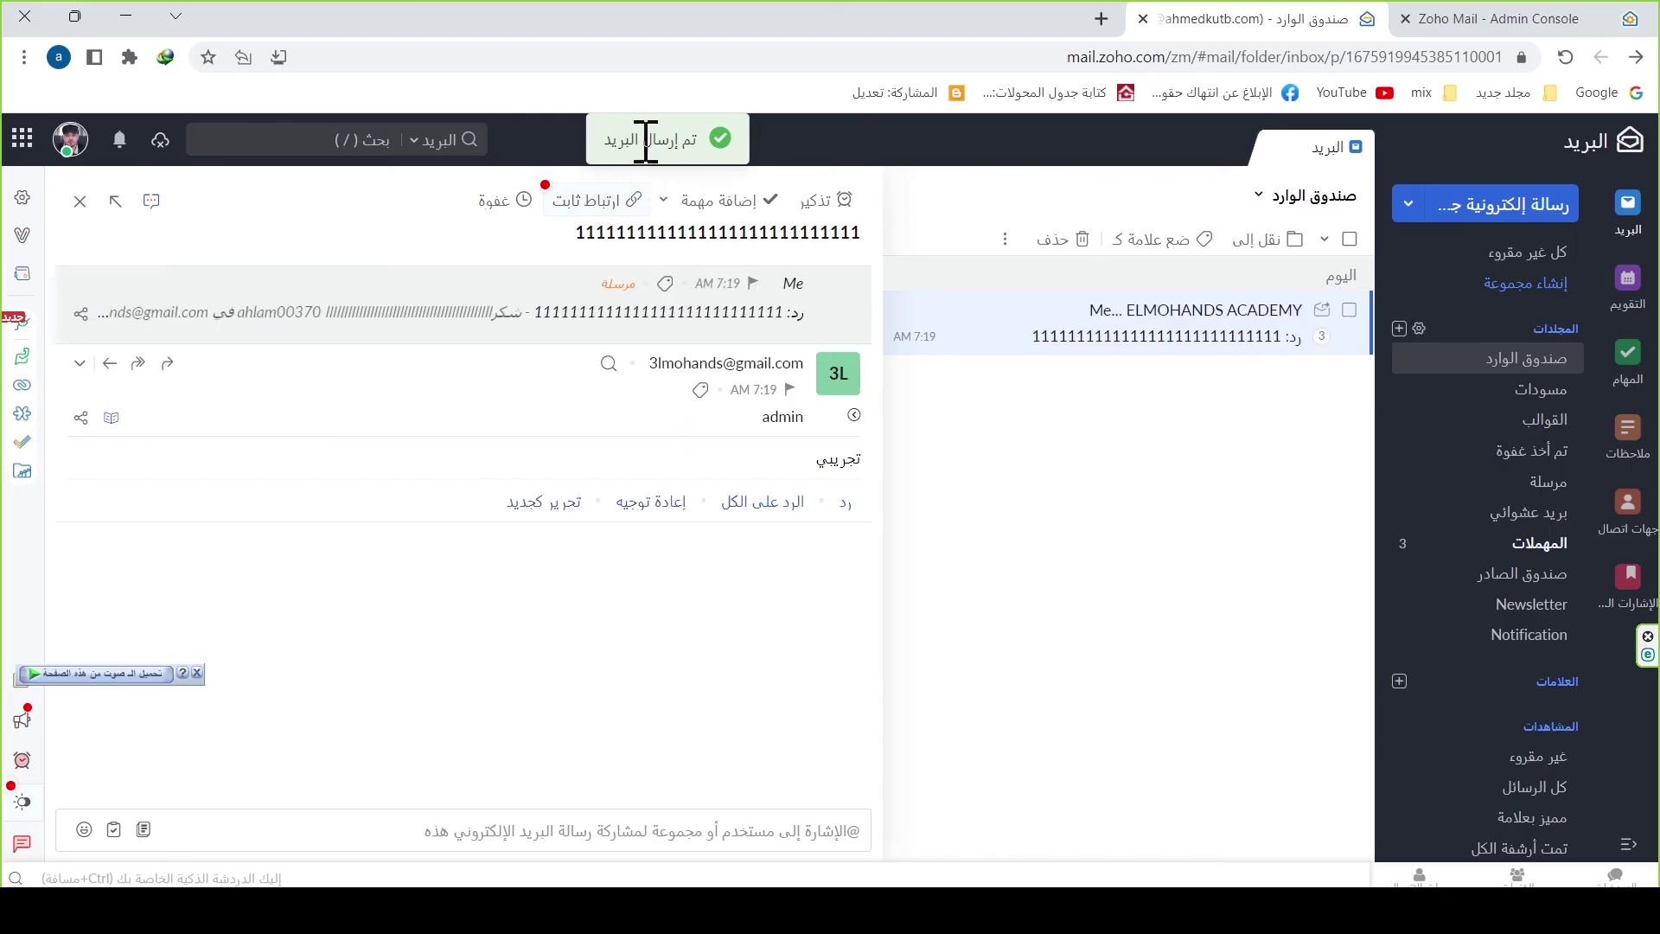
click(443, 817)
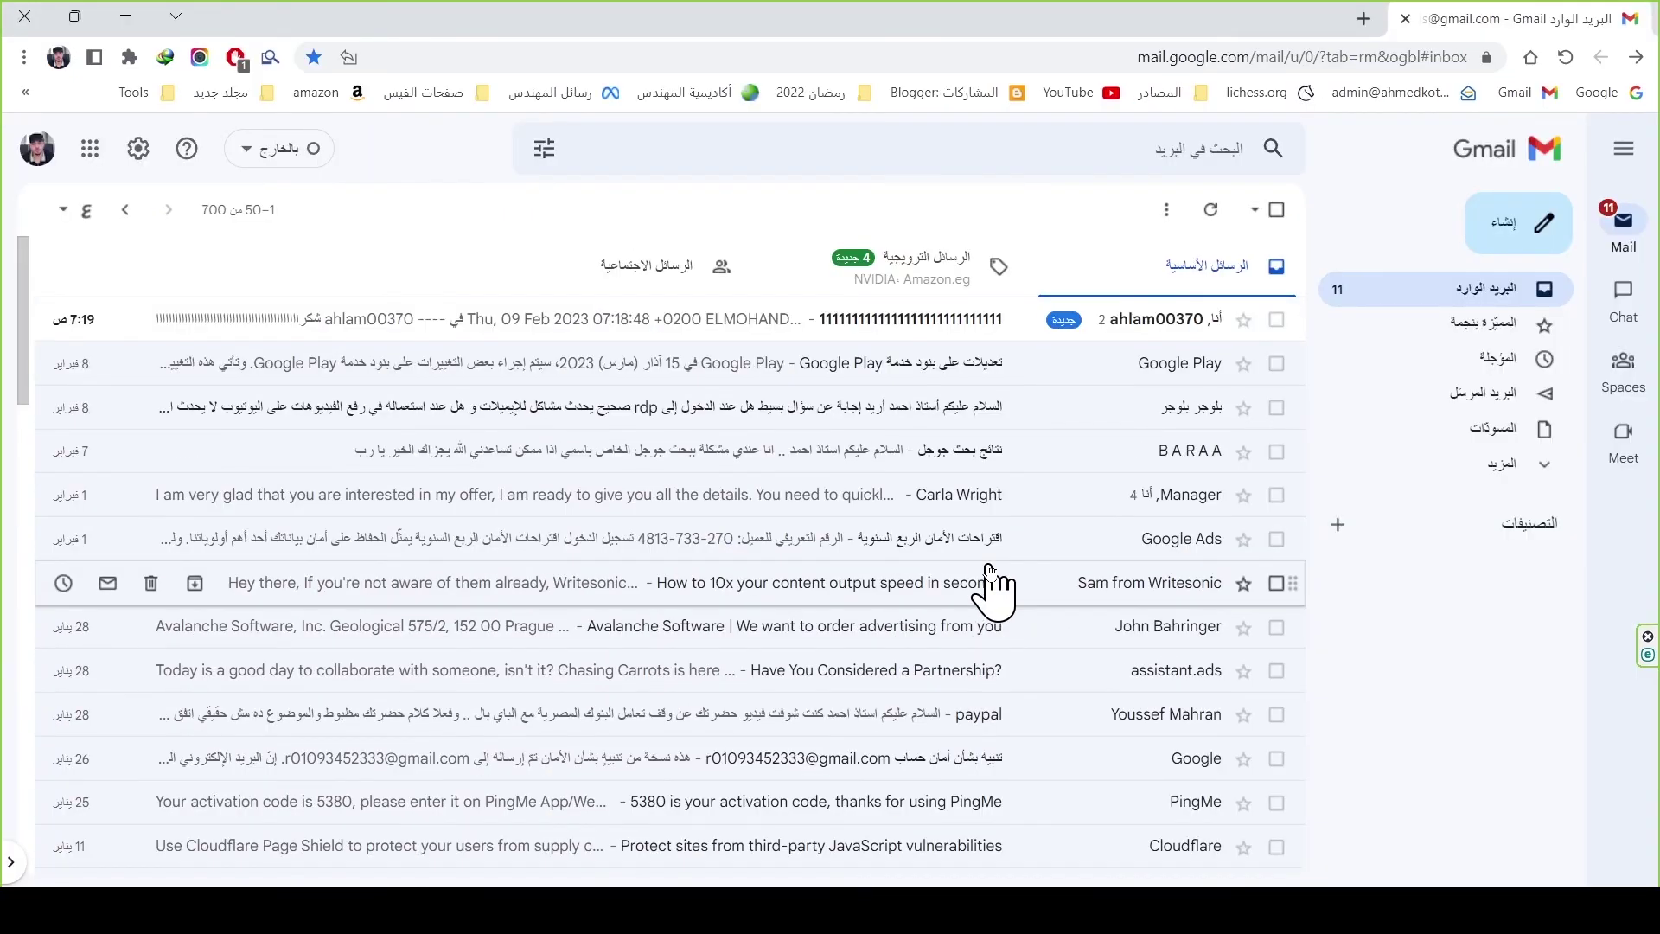
Step: Open the Zoho domain's reply in Gmail, then switch to the other browser window showing Google
click(1132, 322)
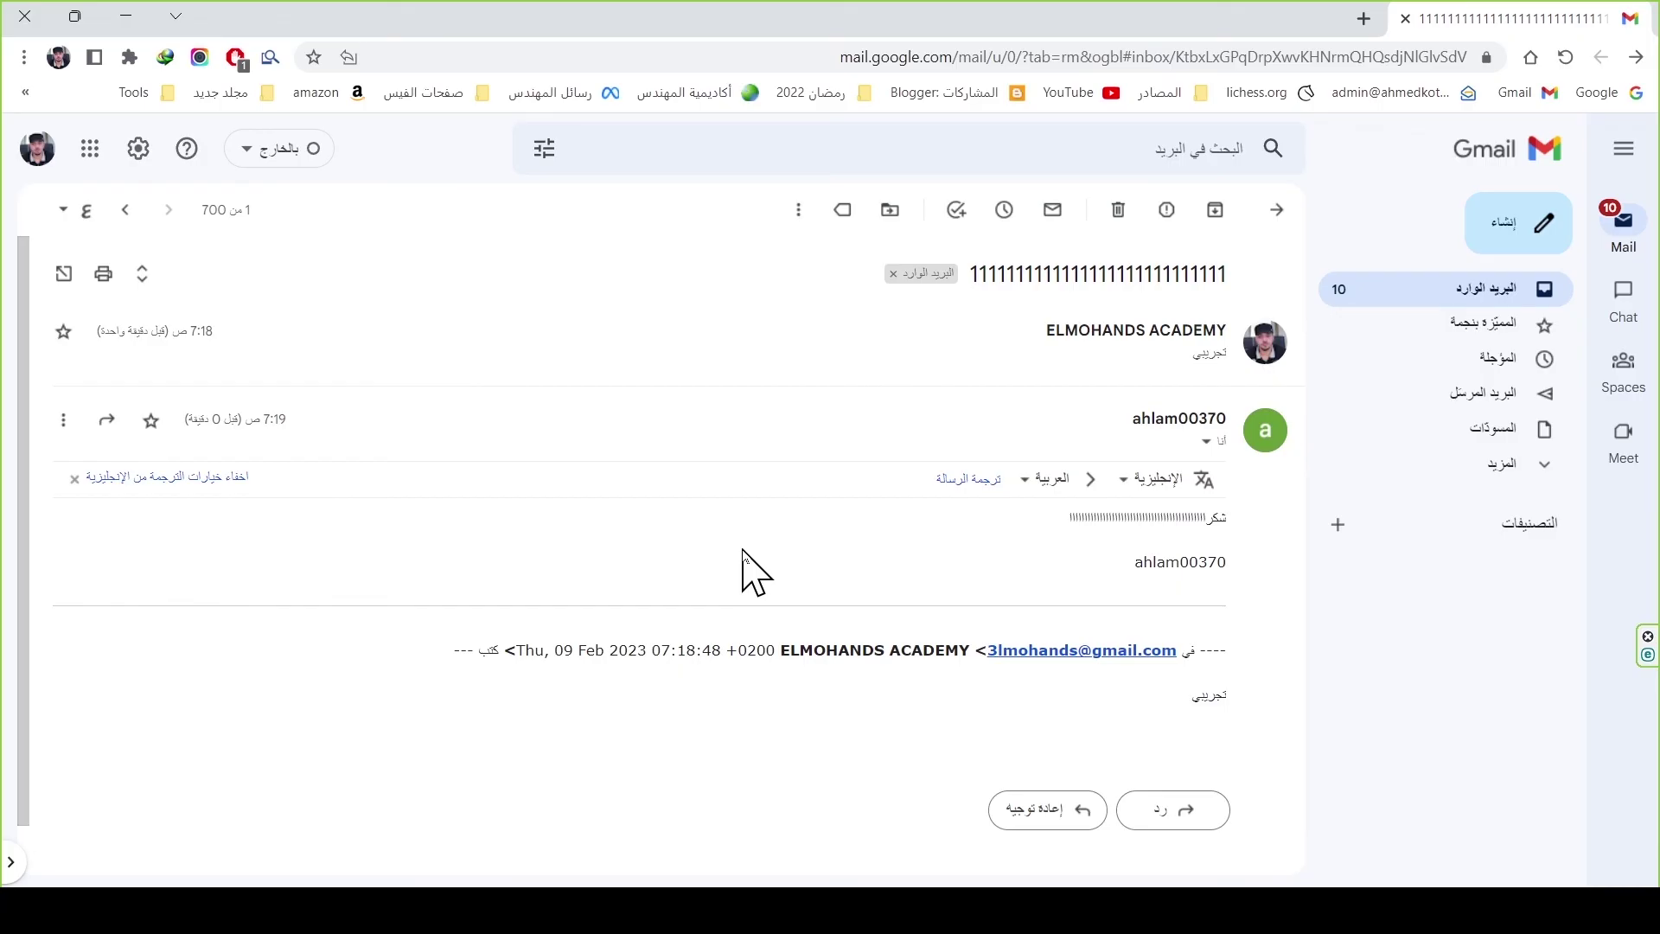
key(alt+Tab)
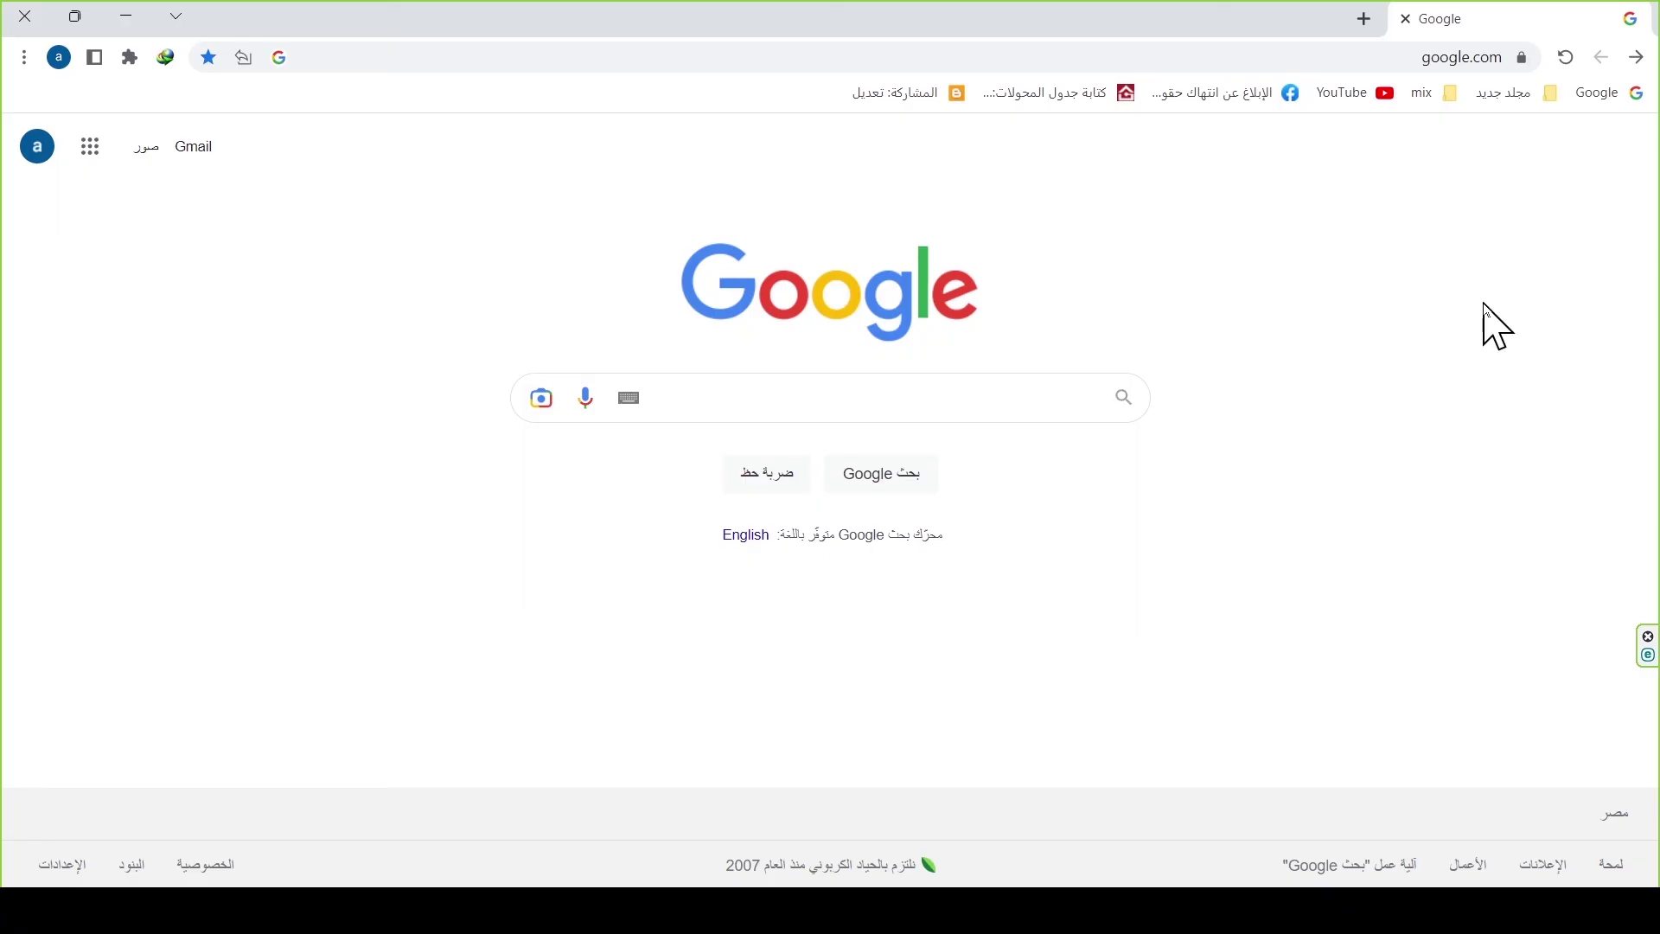
Step: Search Google for 'zoho' and go from zoho.com's Mail page to the Zoho sign-in page
click(1097, 399)
text(zoho)
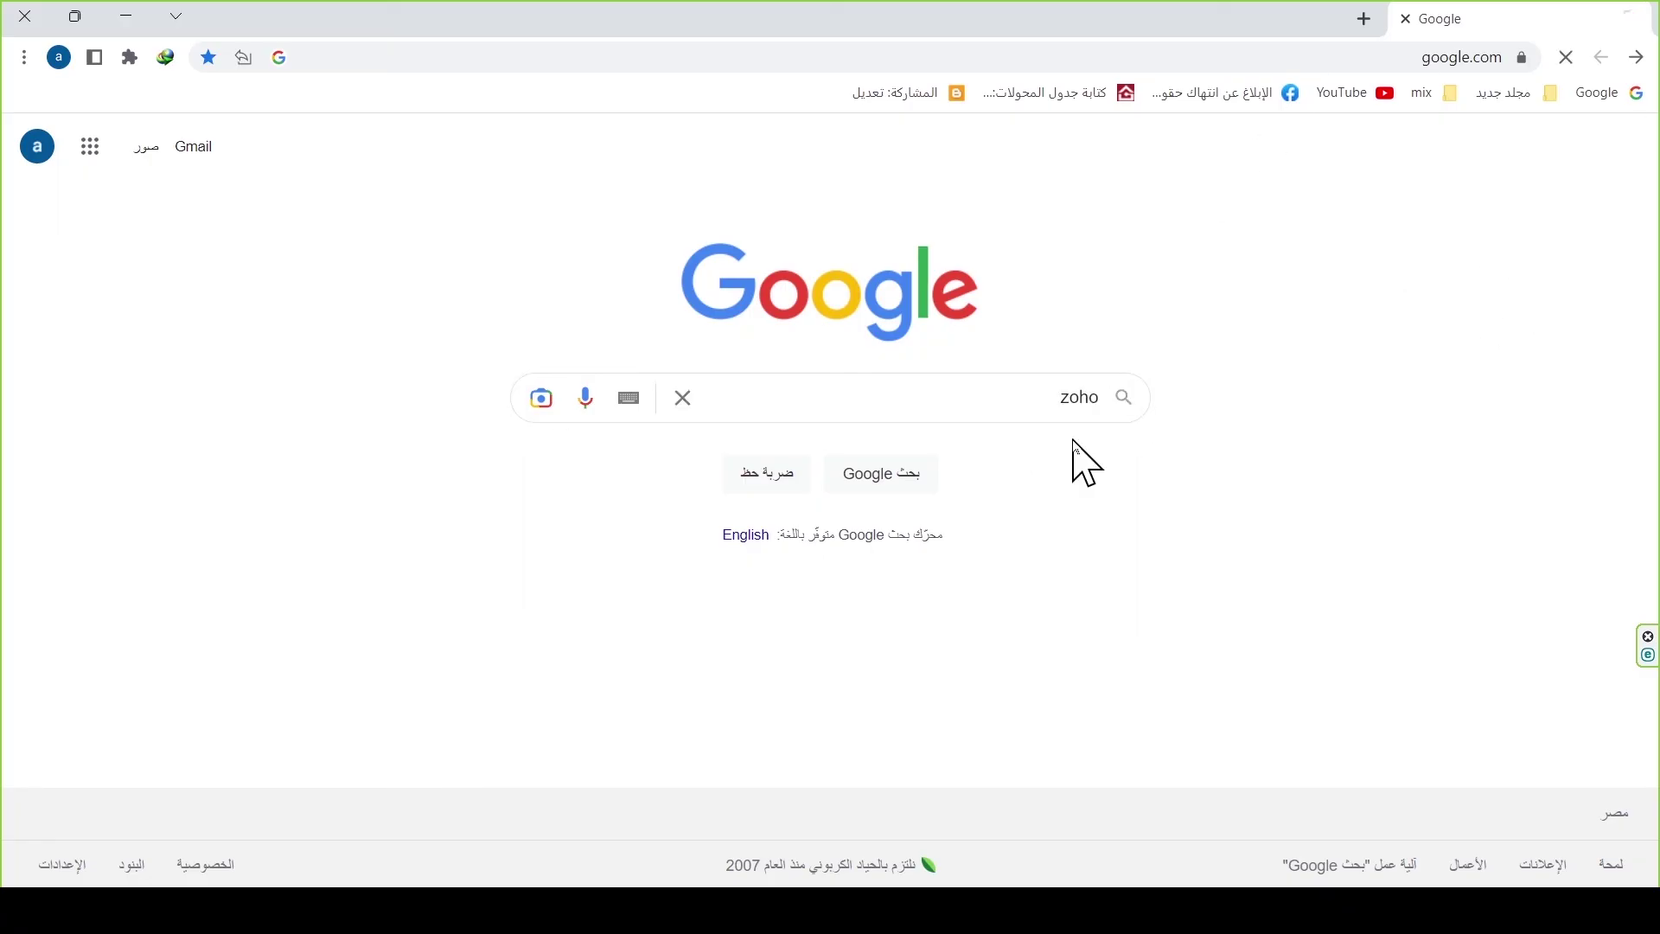
key(Return)
click(1288, 358)
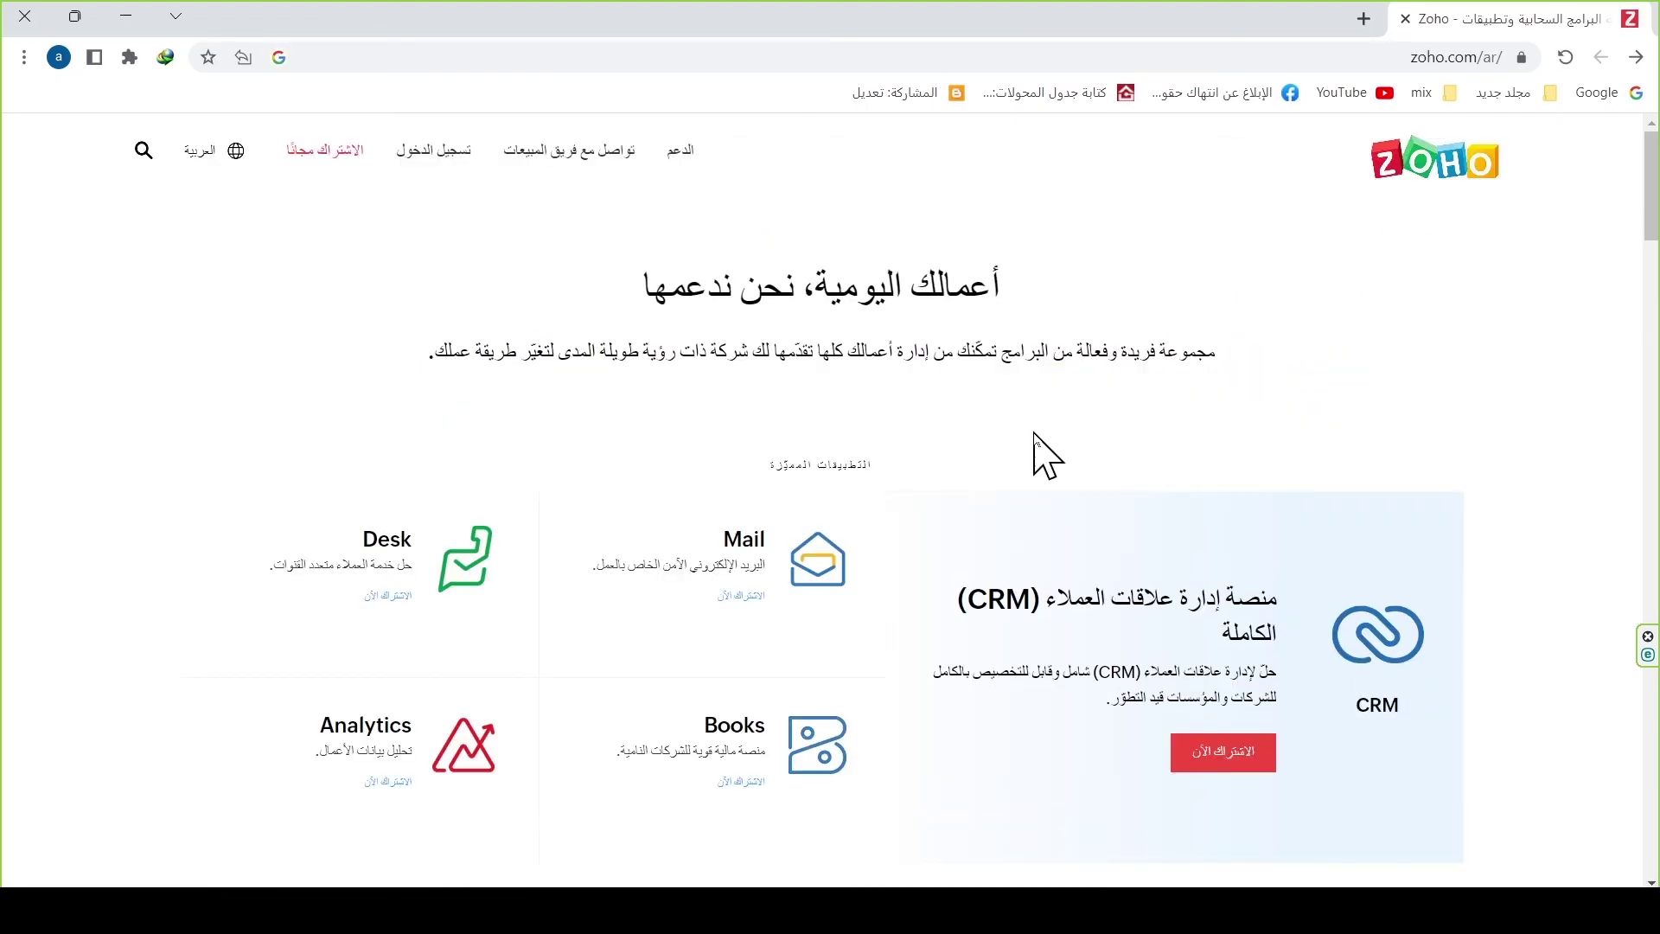
click(741, 545)
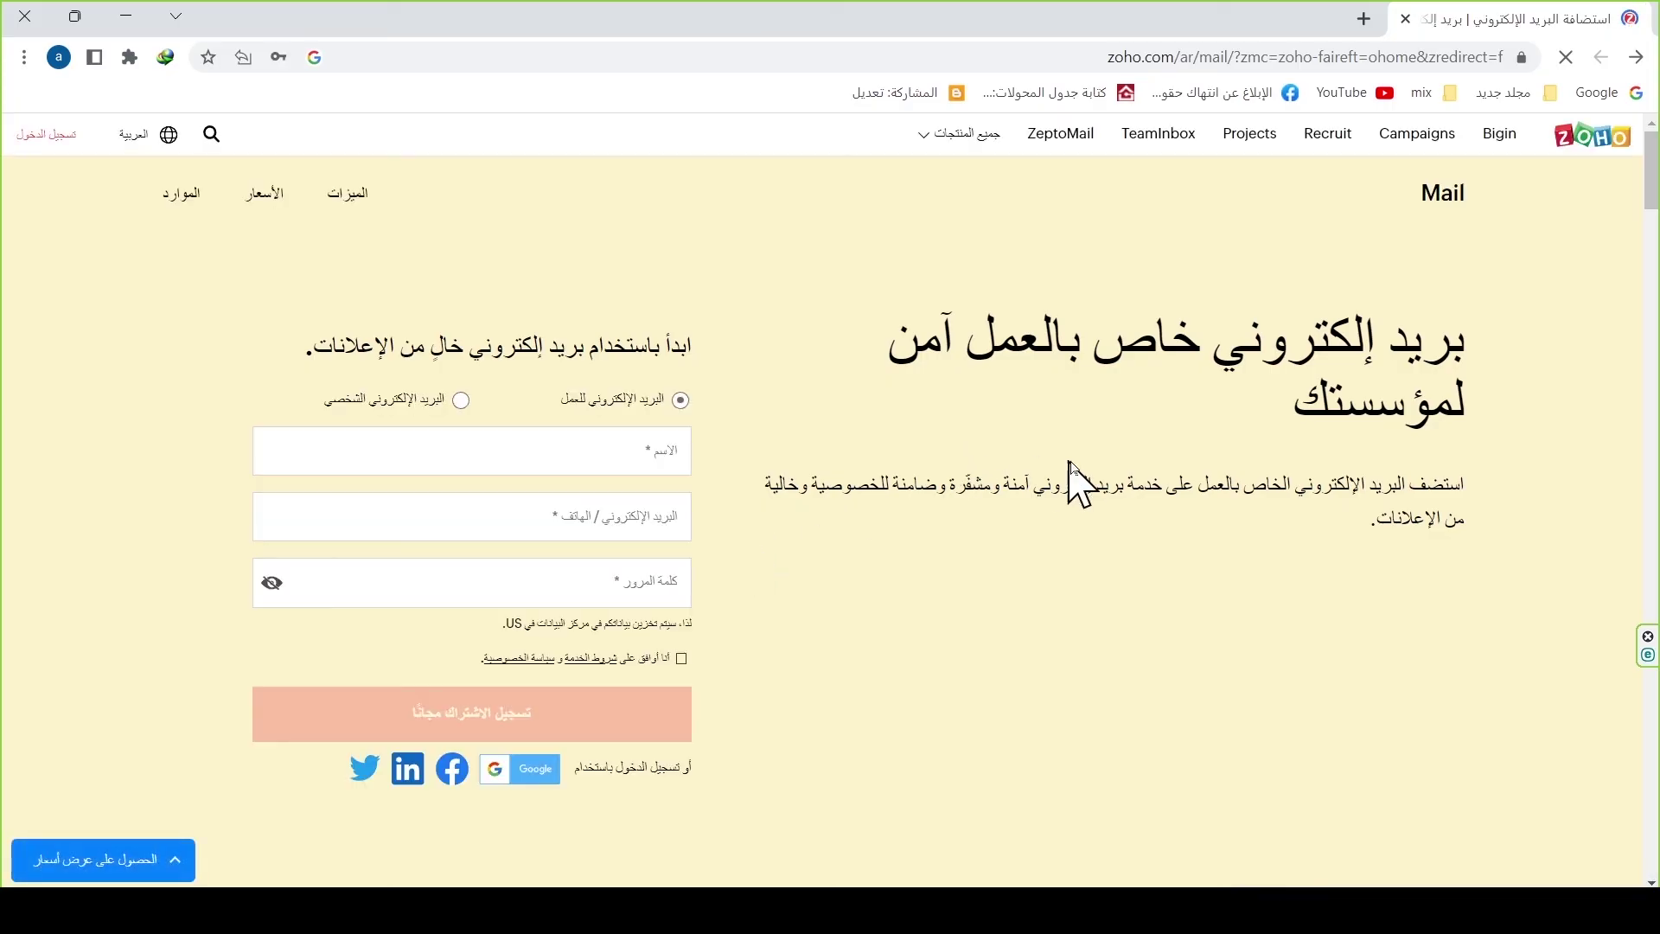
click(52, 137)
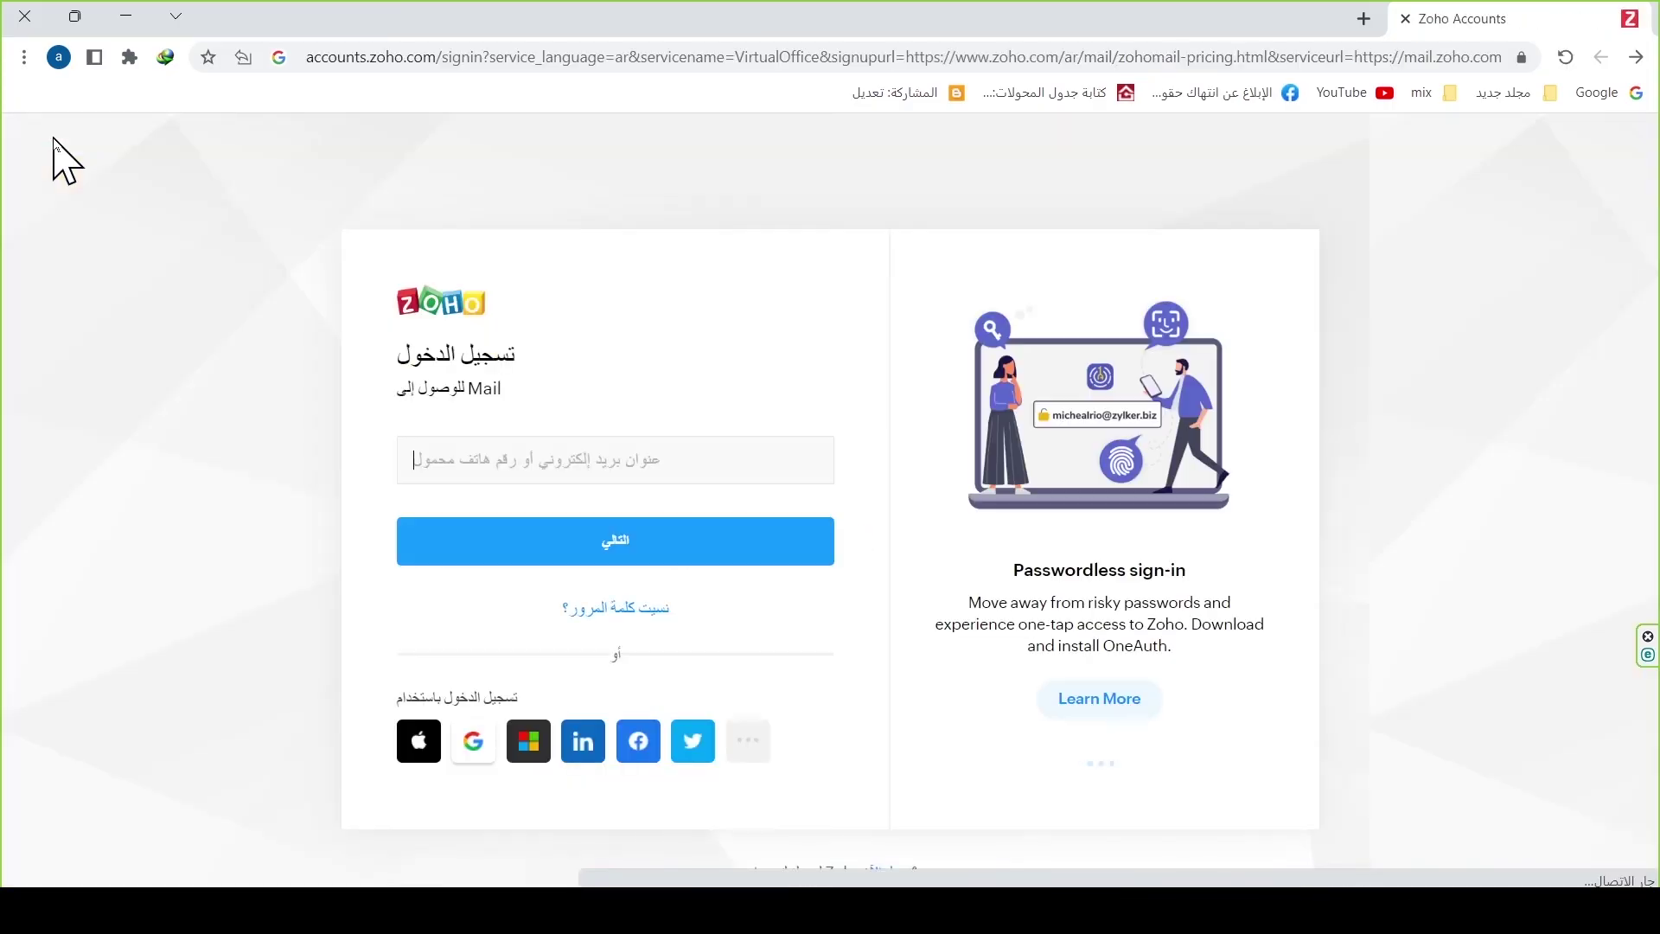
Step: Sign in with the domain admin email and its password, postponing the MFA setup
click(539, 458)
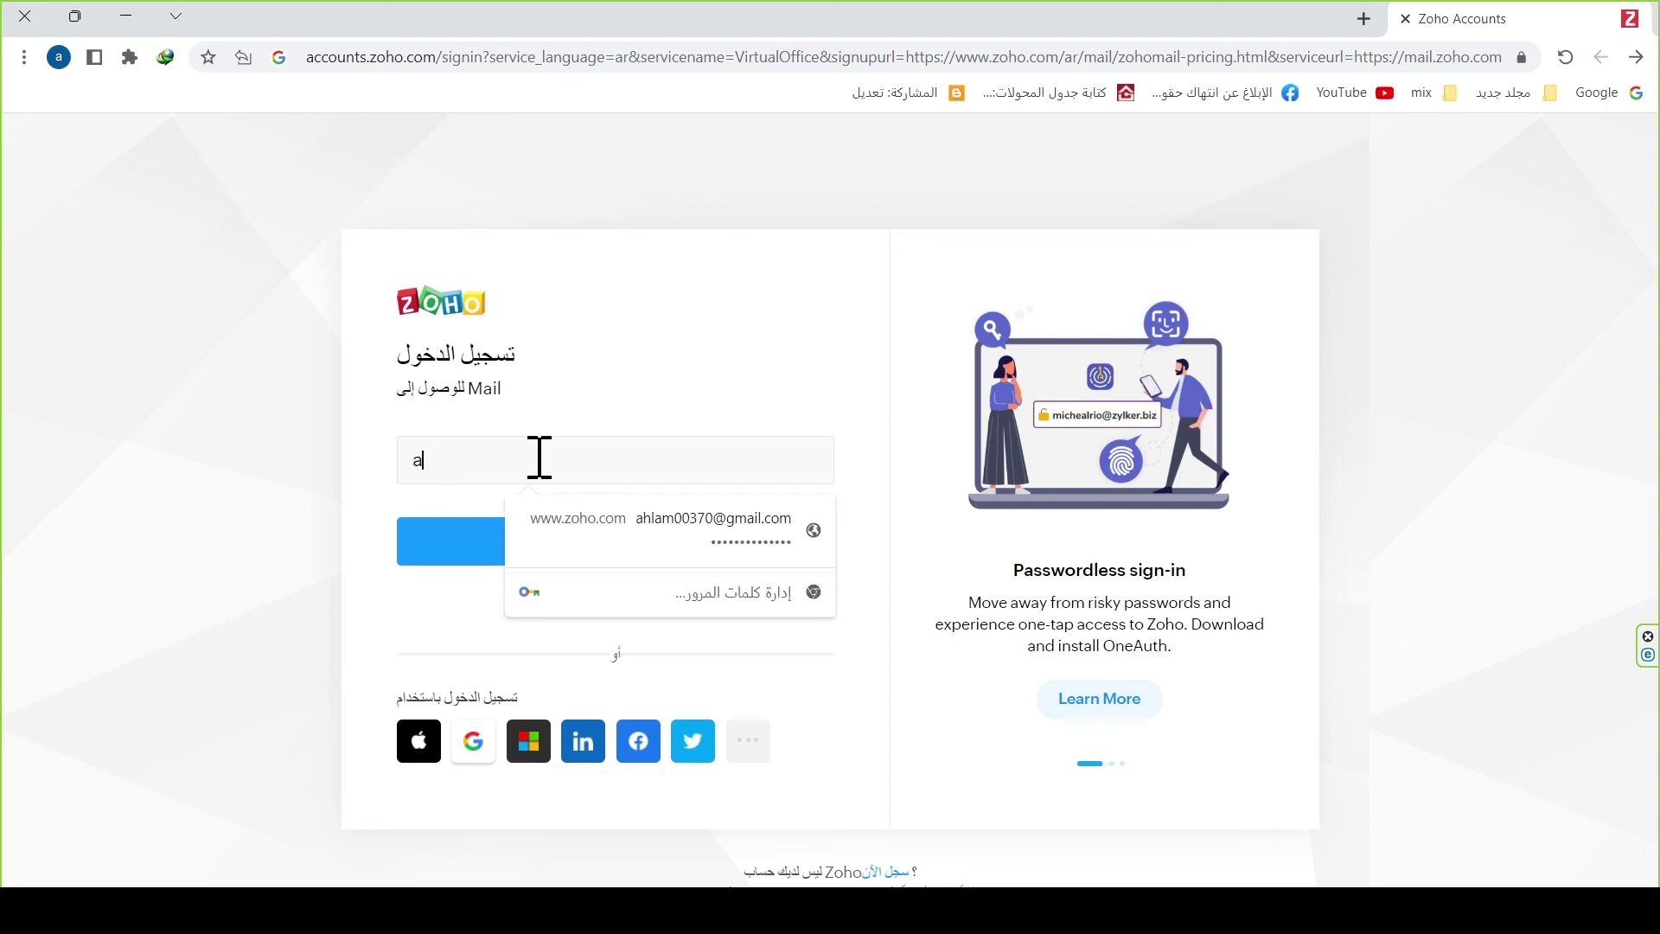
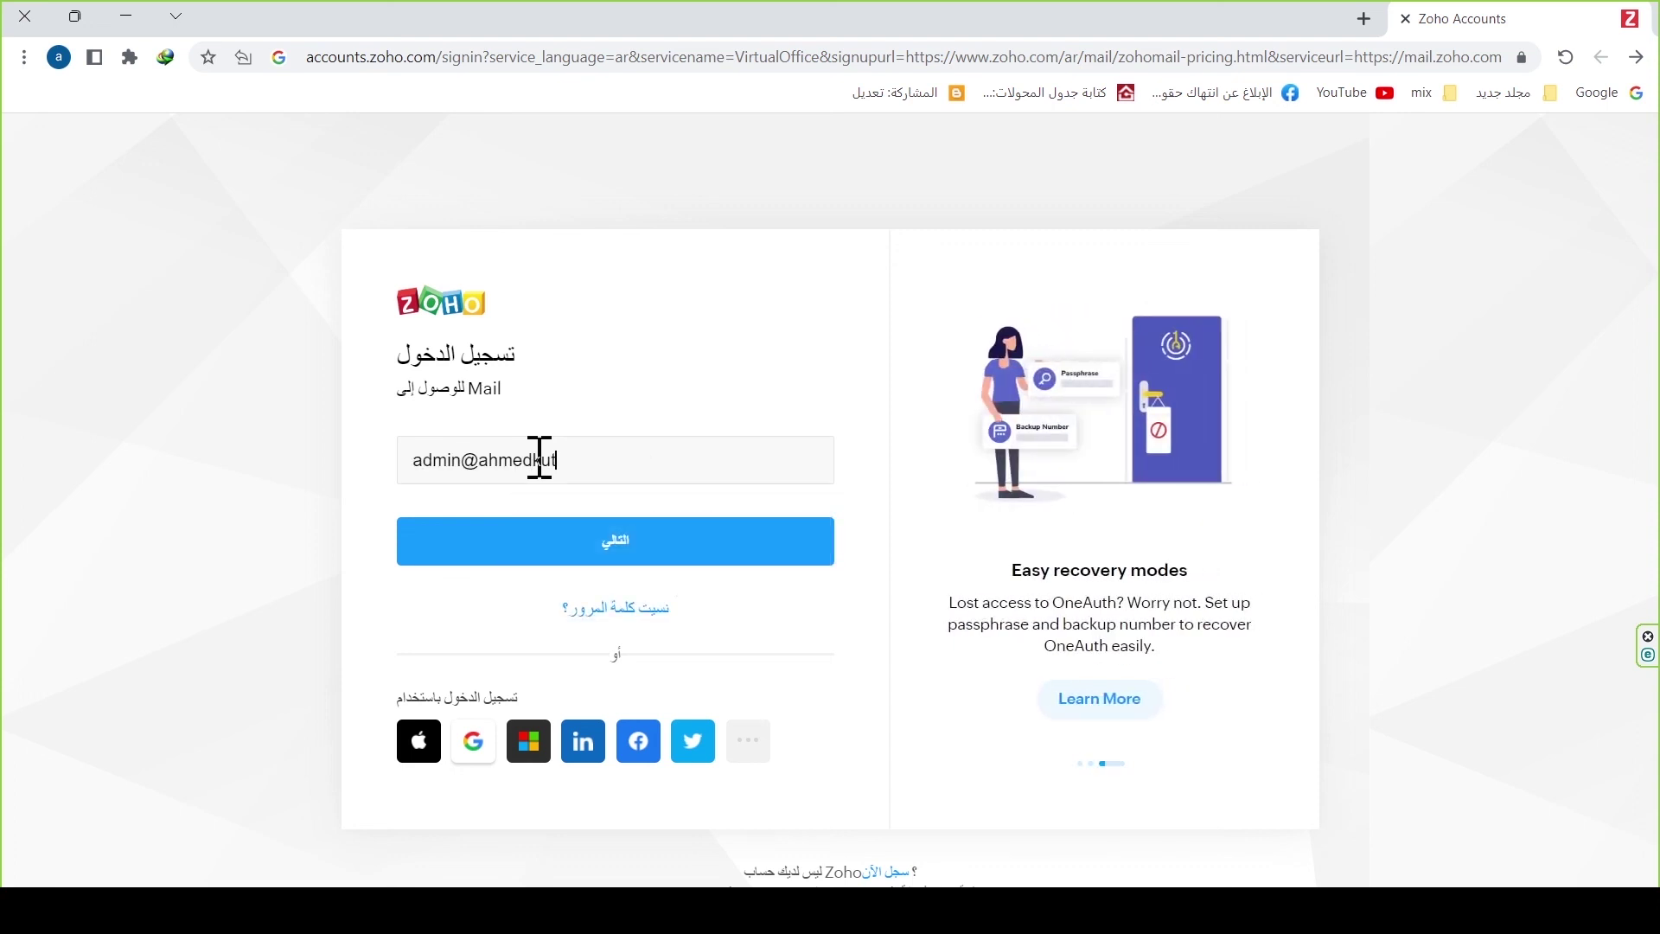
click(615, 553)
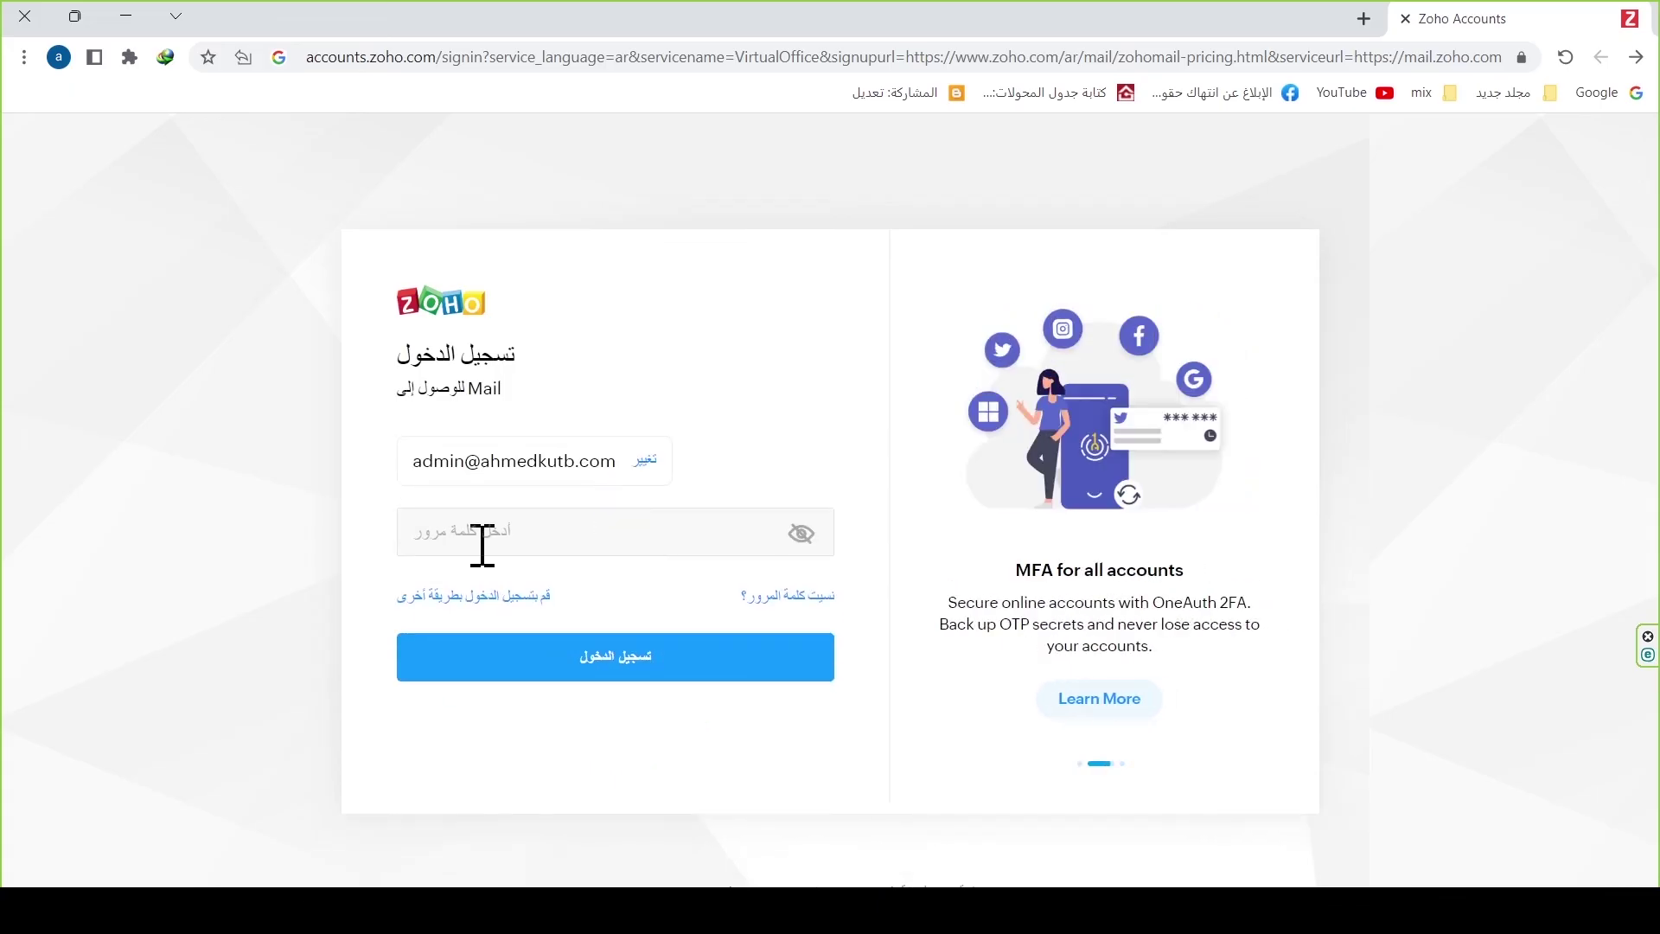
key(ctrl+v)
click(584, 665)
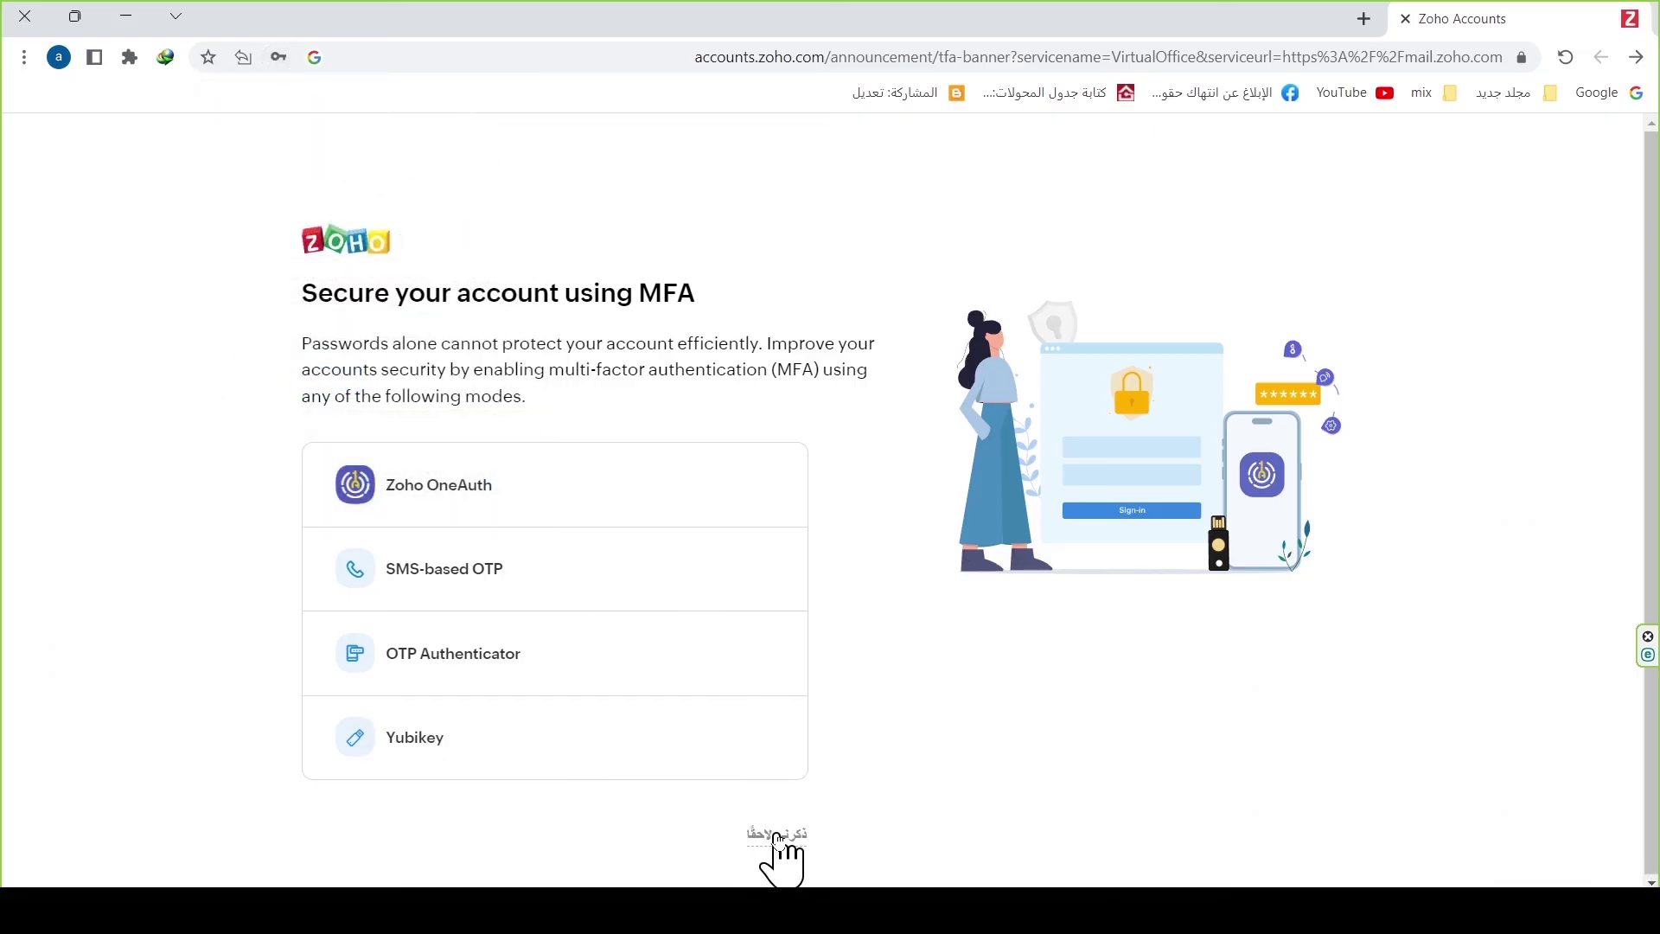
click(779, 835)
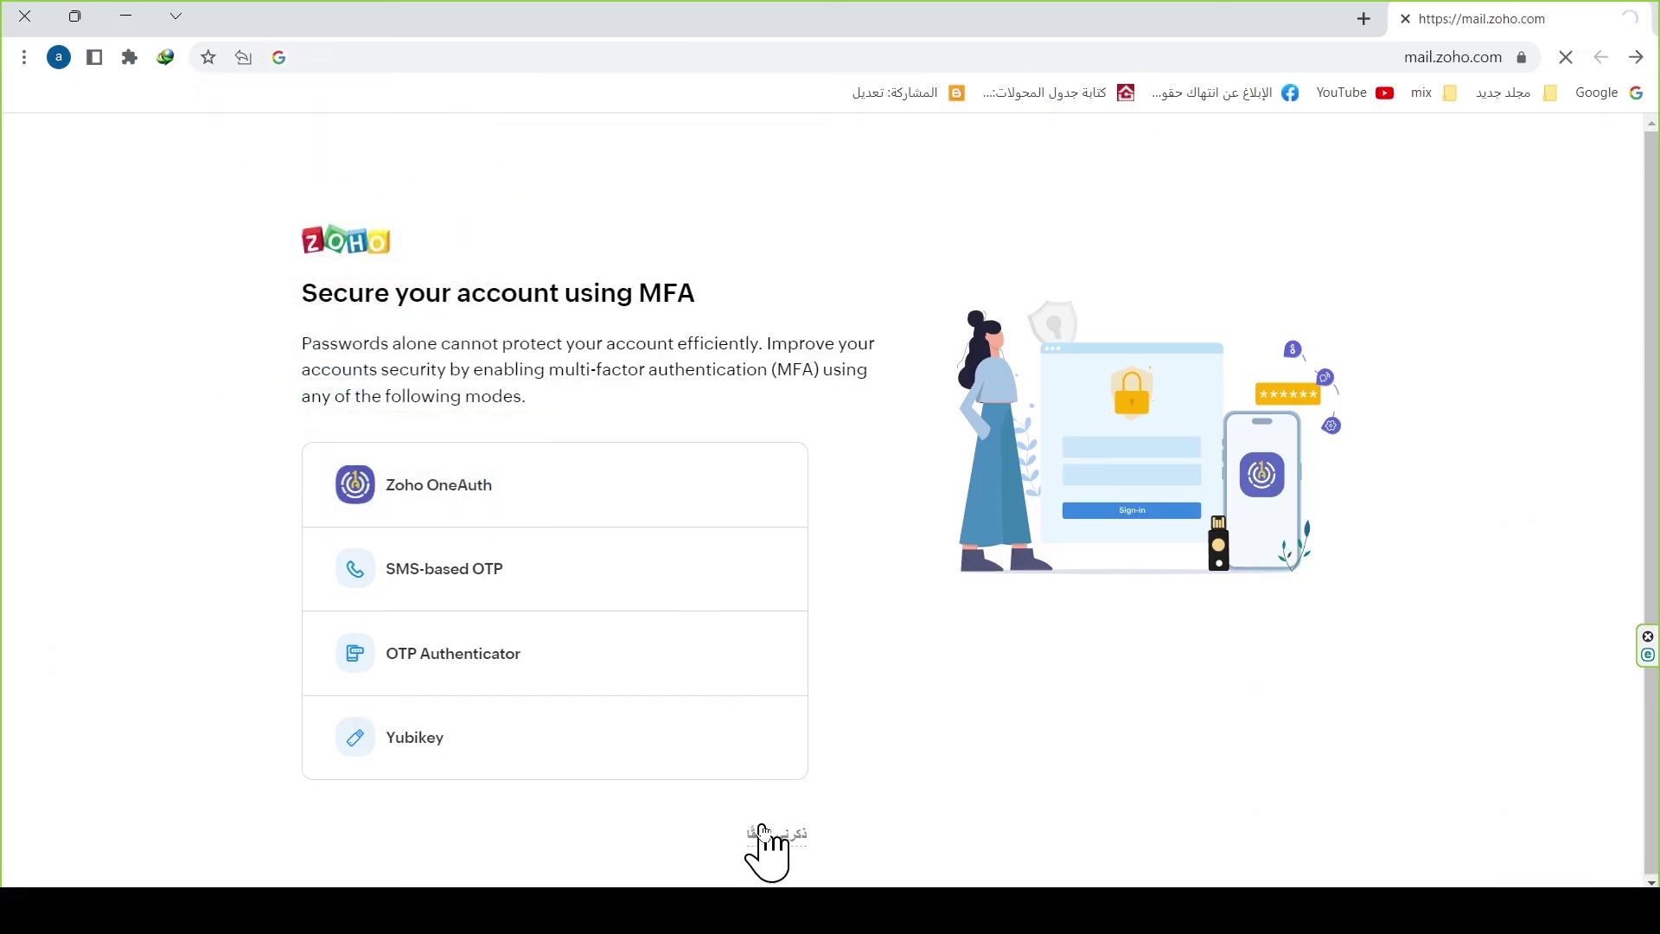